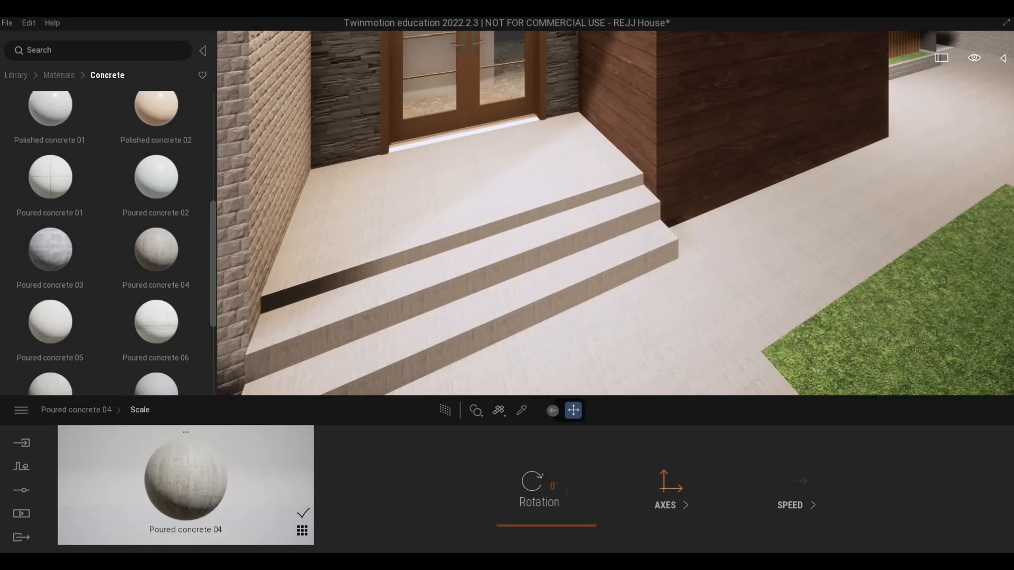
# Set the rotation of the Poured concrete 04 material to 90°.
pyautogui.write('90')
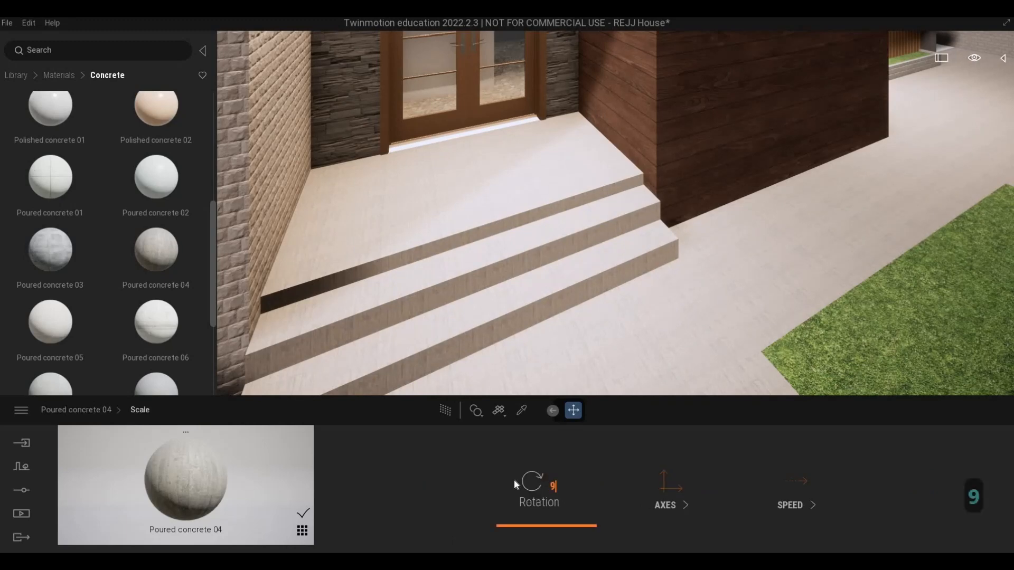
pyautogui.press('Return')
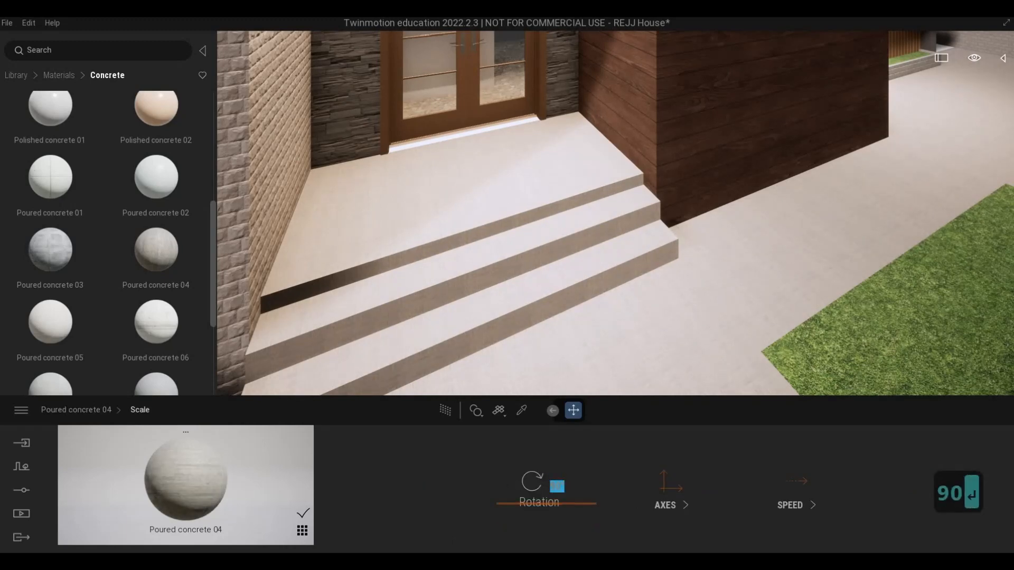
# Place the Sedan 01 car from the library's vehicles on the concrete driveway behind the gate.
pyautogui.moveTo(681, 340)
pyautogui.mouseDown(button='right')
pyautogui.moveTo(792, 340)
pyautogui.moveTo(681, 340)
pyautogui.mouseUp(button='right')
pyautogui.press('w')
pyautogui.press('q')
pyautogui.press('d')
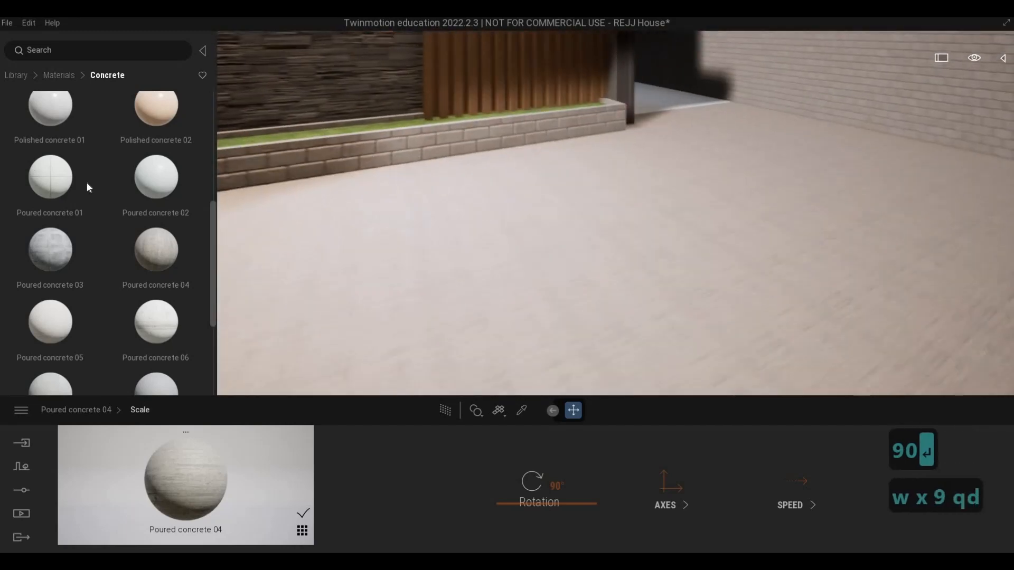
pyautogui.click(15, 75)
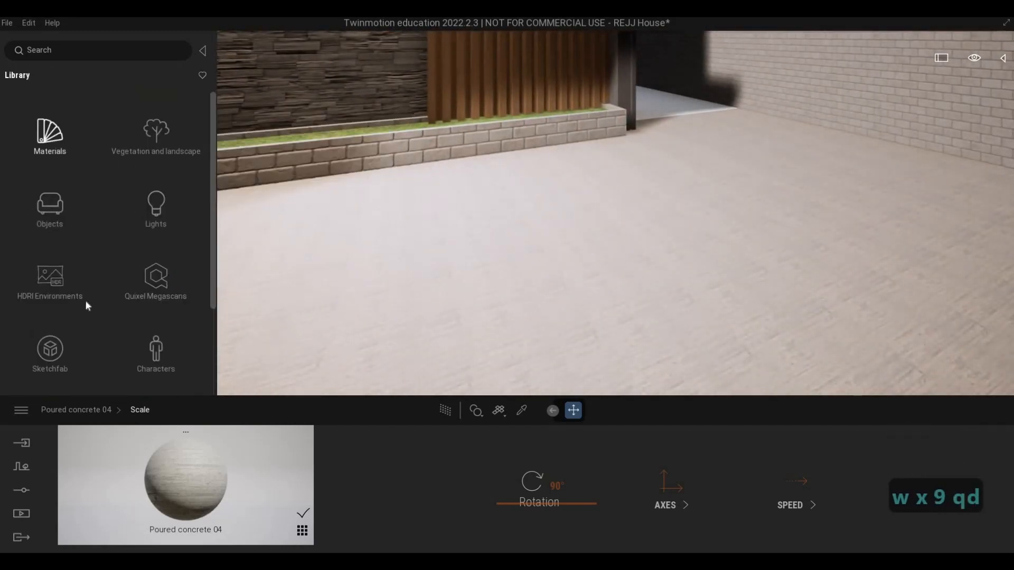
pyautogui.scroll(-3, 80, 301)
pyautogui.click(62, 297)
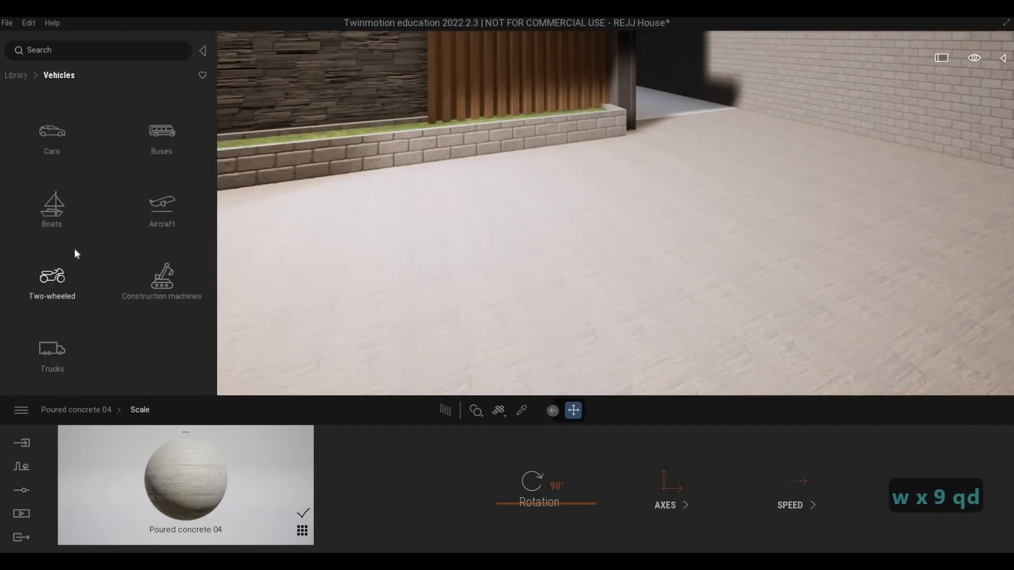
pyautogui.press('a')
pyautogui.press('s')
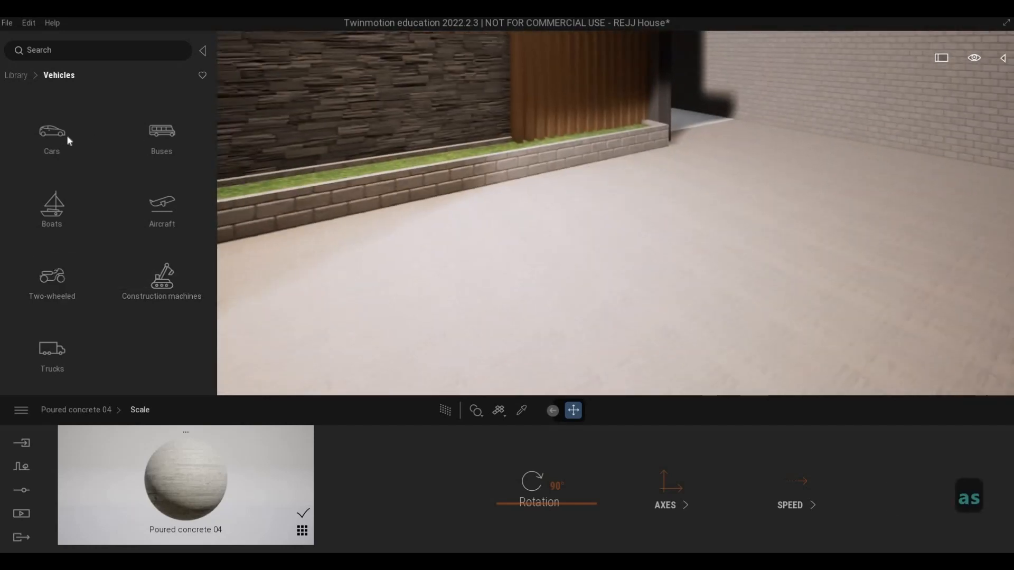
pyautogui.click(68, 139)
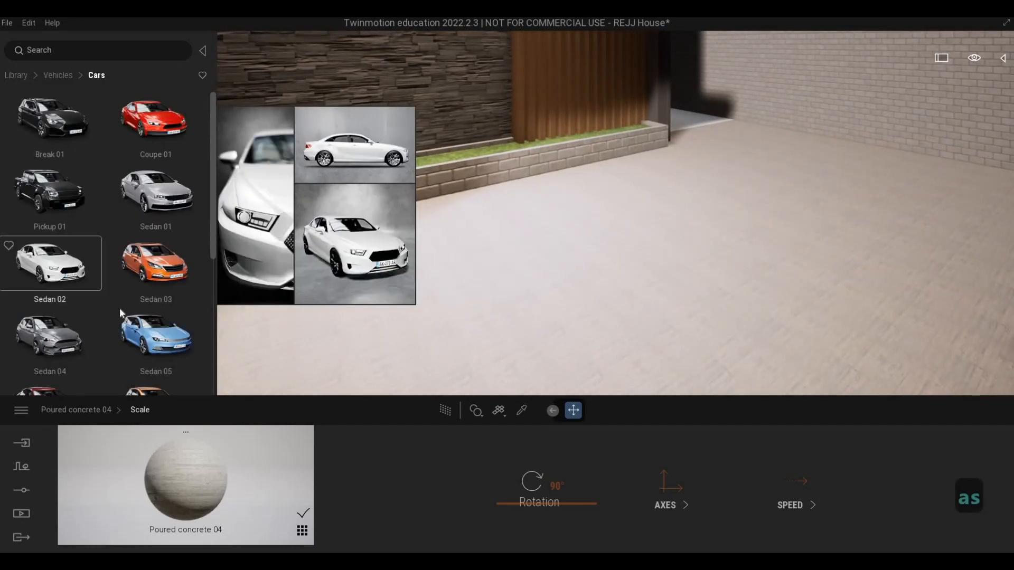
pyautogui.moveTo(153, 200); pyautogui.dragTo(793, 228)
# Rotate the sedan 90° about its vertical axis so that it lies lengthwise in the driveway.
pyautogui.press('s')
pyautogui.press('d')
pyautogui.press('q')
pyautogui.press('s')
pyautogui.press('a')
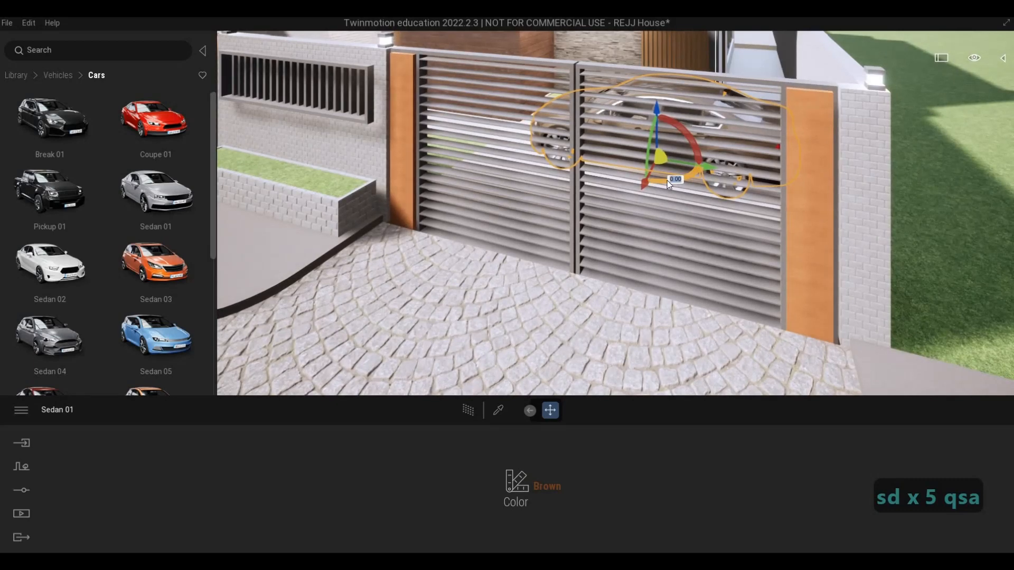
pyautogui.write('90')
pyautogui.press('Return')
# Shift the sedan sideways across the driveway, perpendicular to its length.
pyautogui.press('w')
pyautogui.press('d')
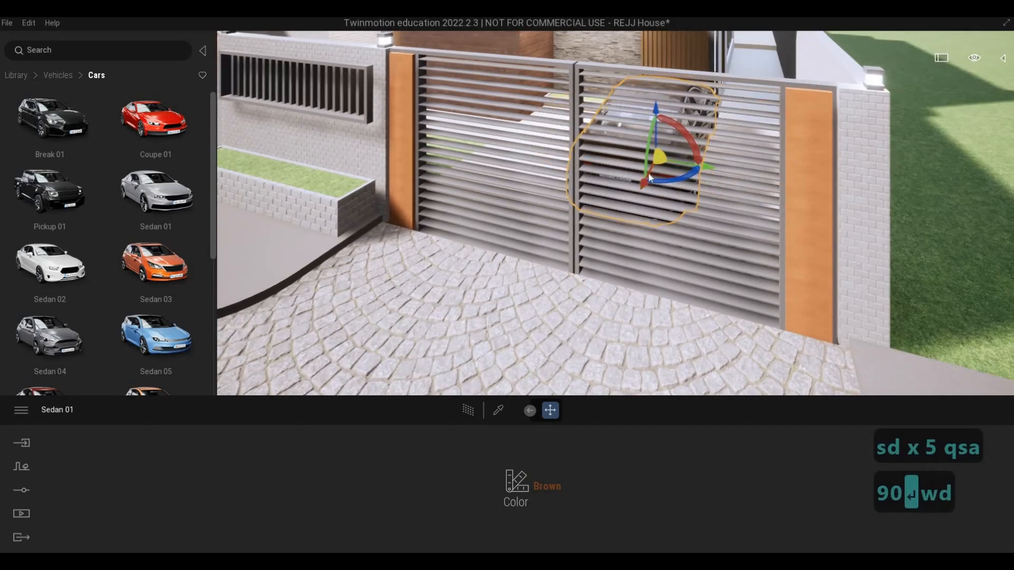
pyautogui.press('a')
pyautogui.press('w')
pyautogui.press('d')
pyautogui.press('q')
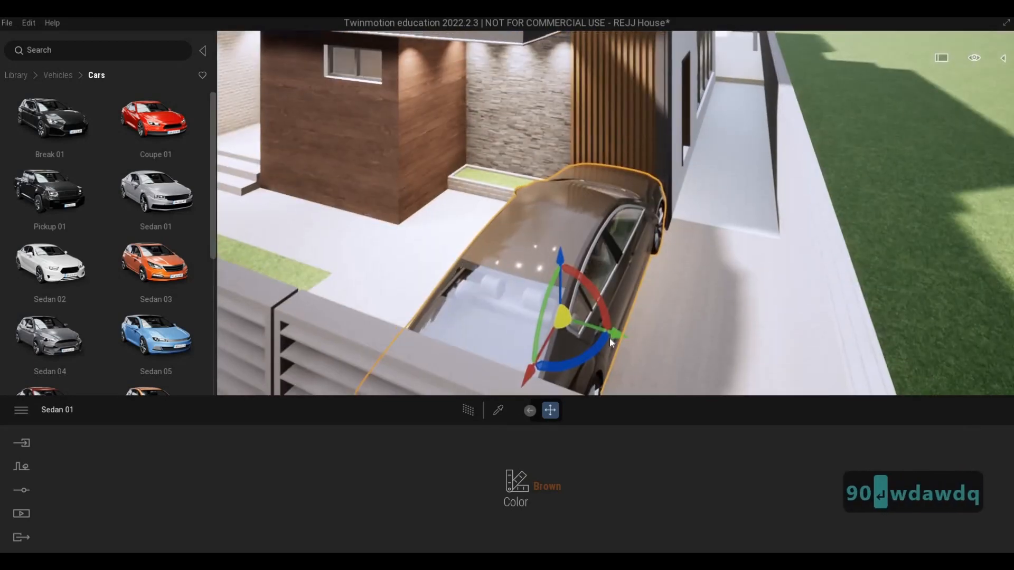
pyautogui.moveTo(611, 339); pyautogui.dragTo(267, 174)
# Slide the sedan lengthwise toward the gate, clear of the planter and the column at its front.
pyautogui.press('a')
pyautogui.press('a')
pyautogui.press('a')
pyautogui.press('a')
pyautogui.press('a')
pyautogui.press('a')
pyautogui.press('a')
pyautogui.press('a')
pyautogui.press('s')
pyautogui.press('e')
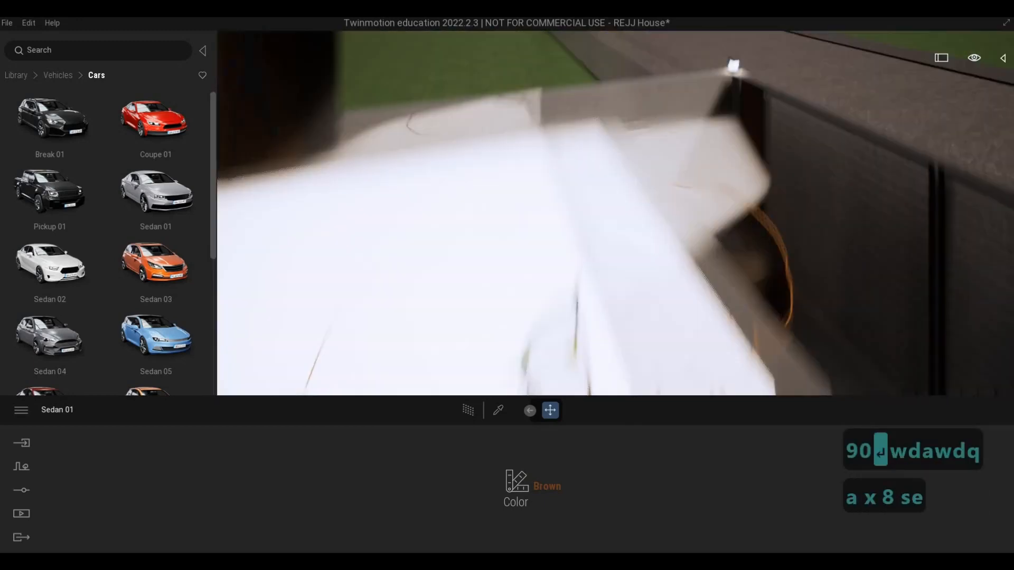
pyautogui.press('s')
pyautogui.press('d')
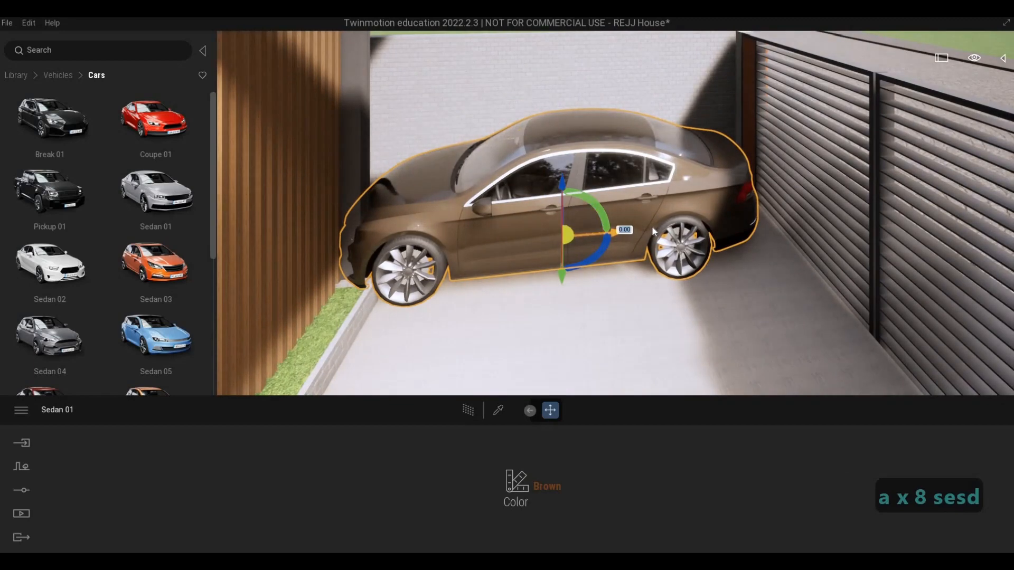
pyautogui.moveTo(652, 226); pyautogui.dragTo(651, 231)
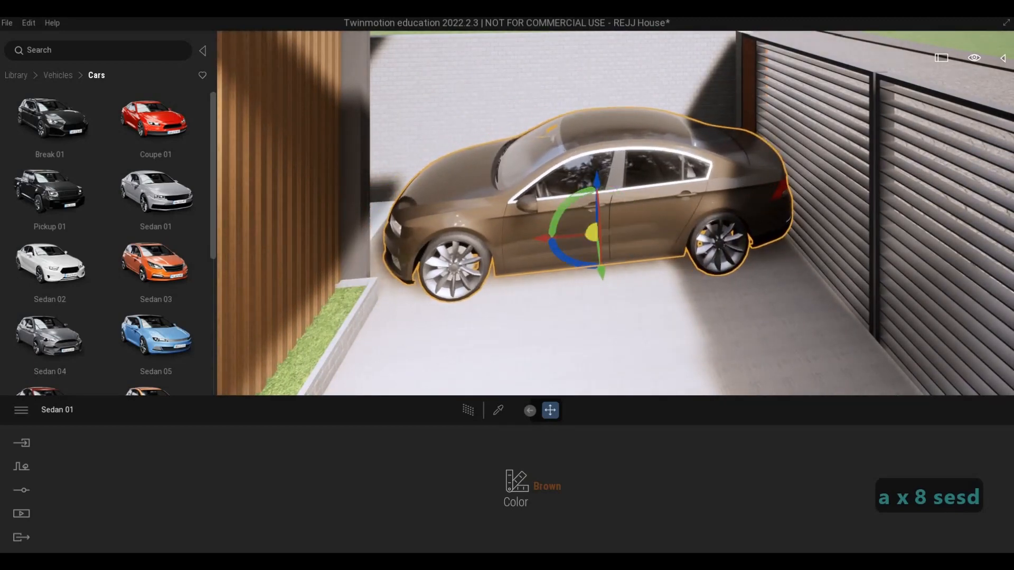
# Nudge the sedan across the driveway floor, away from the white boundary wall.
pyautogui.press('w')
pyautogui.press('d')
pyautogui.press('d')
pyautogui.press('q')
pyautogui.press('d')
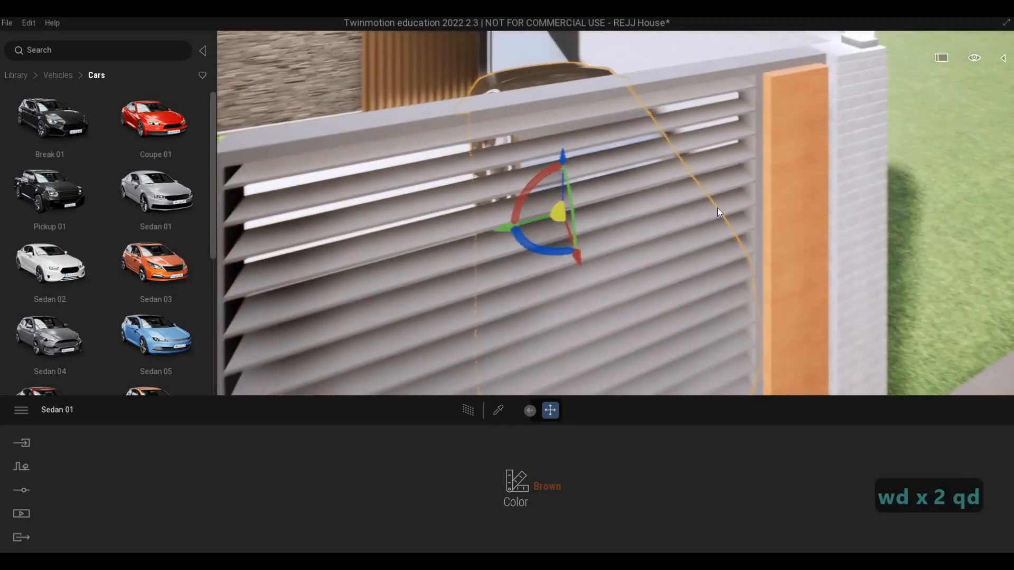
pyautogui.press('a')
pyautogui.press('q')
pyautogui.press('d')
pyautogui.press('a')
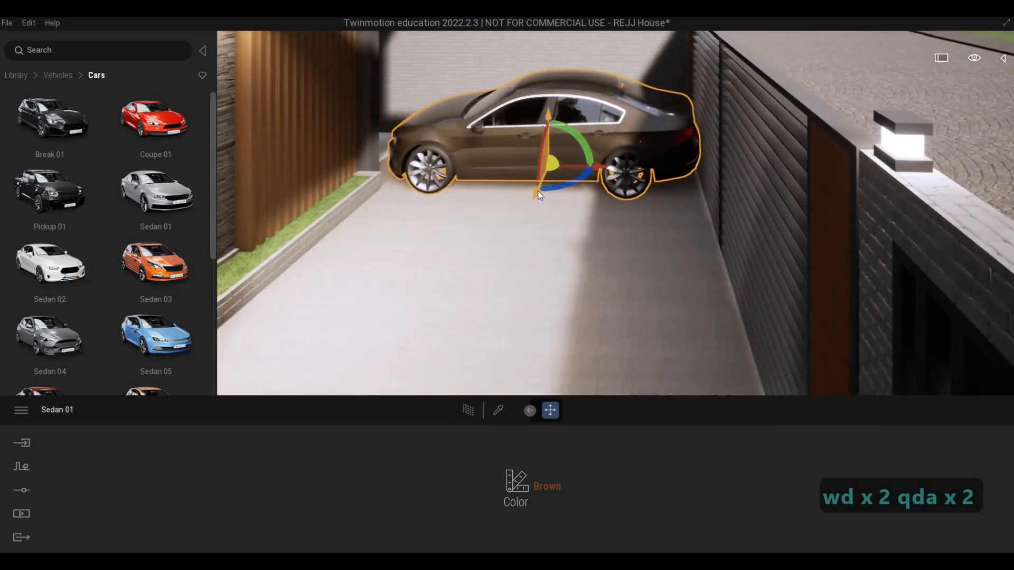
pyautogui.moveTo(538, 209); pyautogui.dragTo(530, 220)
# Move the sedan sideways toward the middle of its gate leaf, away from the orange gatepost, and deselect it.
pyautogui.press('d')
pyautogui.press('d')
pyautogui.press('d')
pyautogui.press('d')
pyautogui.press('d')
pyautogui.press('d')
pyautogui.press('d')
pyautogui.press('d')
pyautogui.press('d')
pyautogui.press('d')
pyautogui.press('d')
pyautogui.press('d')
pyautogui.press('d')
pyautogui.press('d')
pyautogui.press('d')
pyautogui.press('d')
pyautogui.press('d')
pyautogui.press('d')
pyautogui.press('d')
pyautogui.press('d')
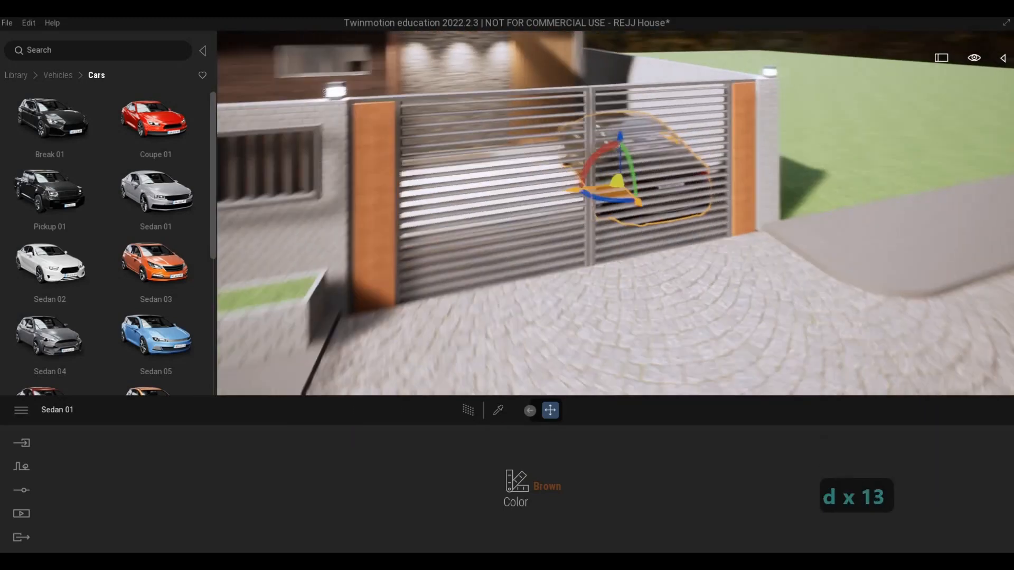
pyautogui.press('a')
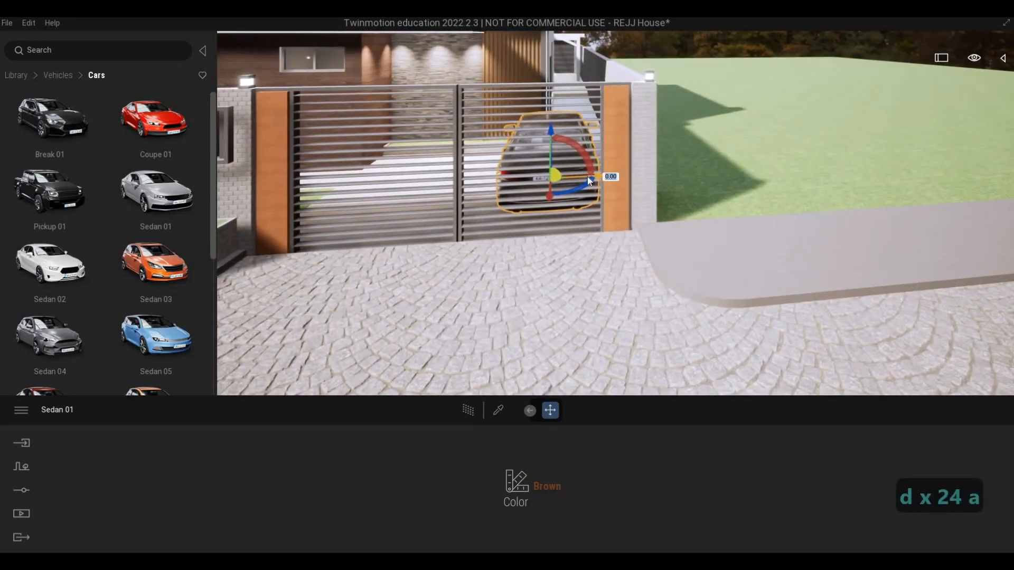
pyautogui.press('Escape')
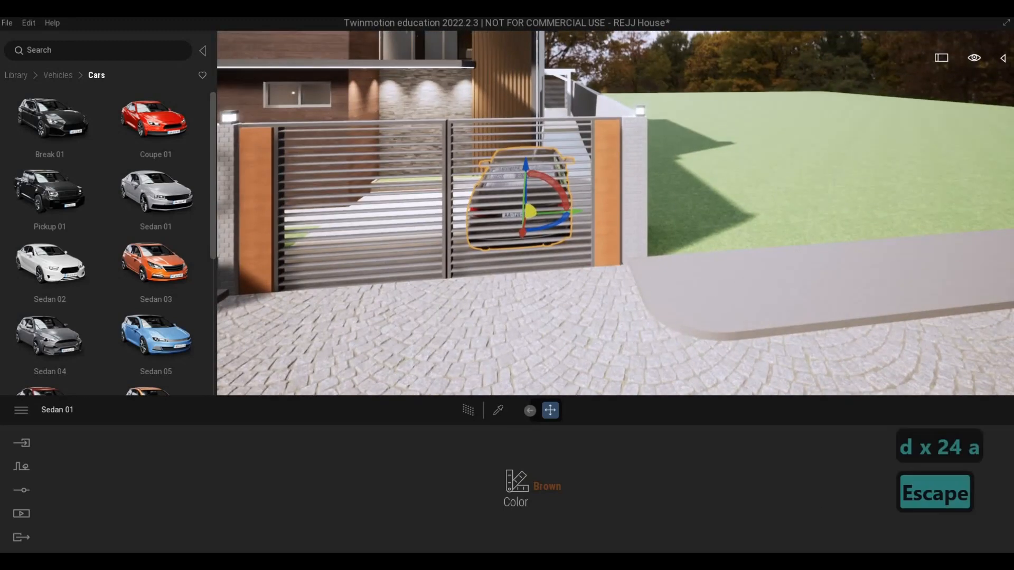
# Examine the sedan's parking position and clearances from inside the driveway.
pyautogui.press('s')
pyautogui.press('a')
pyautogui.press('w')
pyautogui.press('w')
pyautogui.press('w')
pyautogui.press('q')
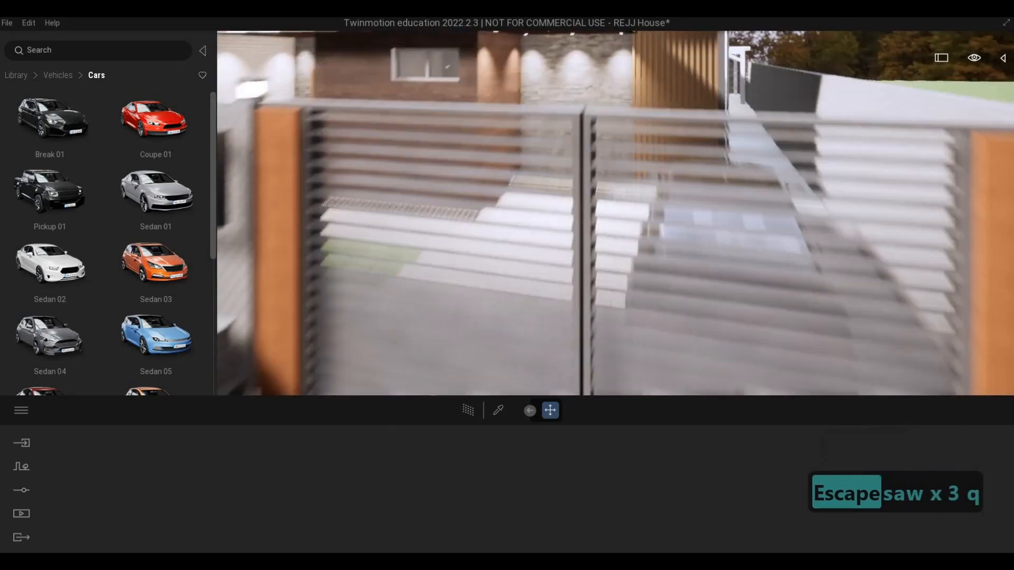
pyautogui.press('a')
pyautogui.press('w')
pyautogui.press('a')
pyautogui.press('s')
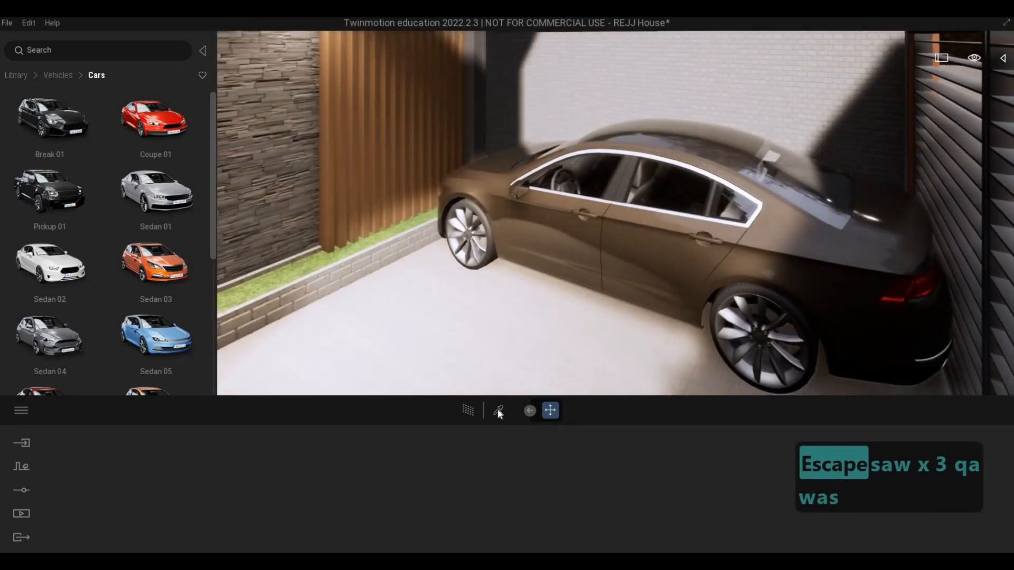
pyautogui.click(498, 410)
pyautogui.click(578, 380)
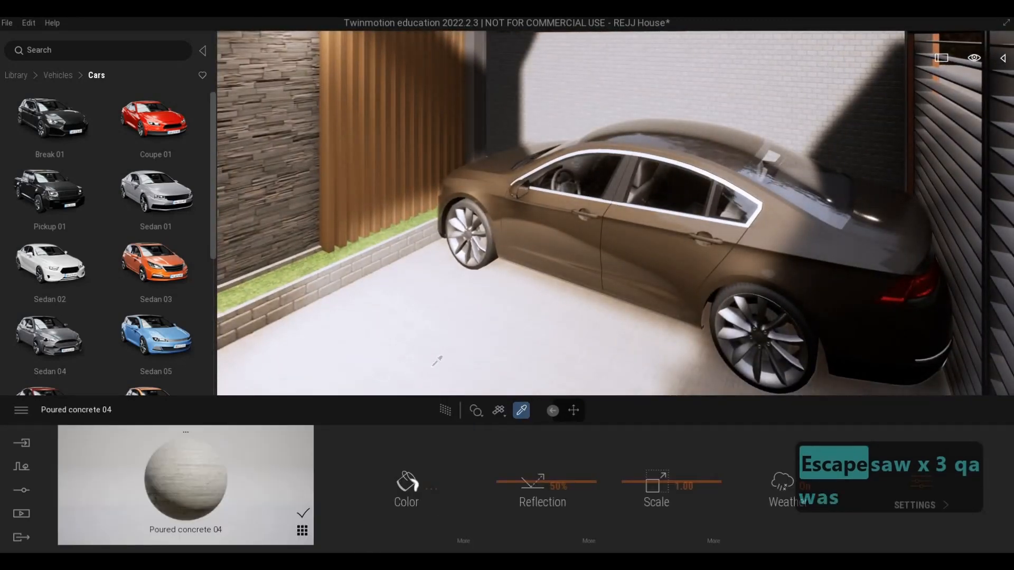
pyautogui.press('Escape')
pyautogui.press('Escape')
# Change the sedan's body color to Blue and deselect it.
pyautogui.click(649, 225)
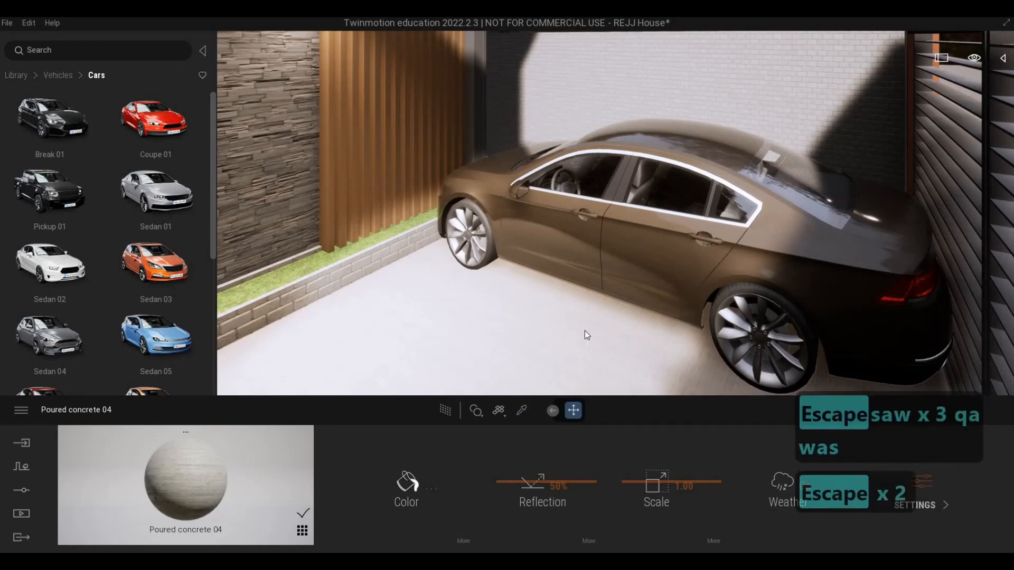
pyautogui.click(545, 497)
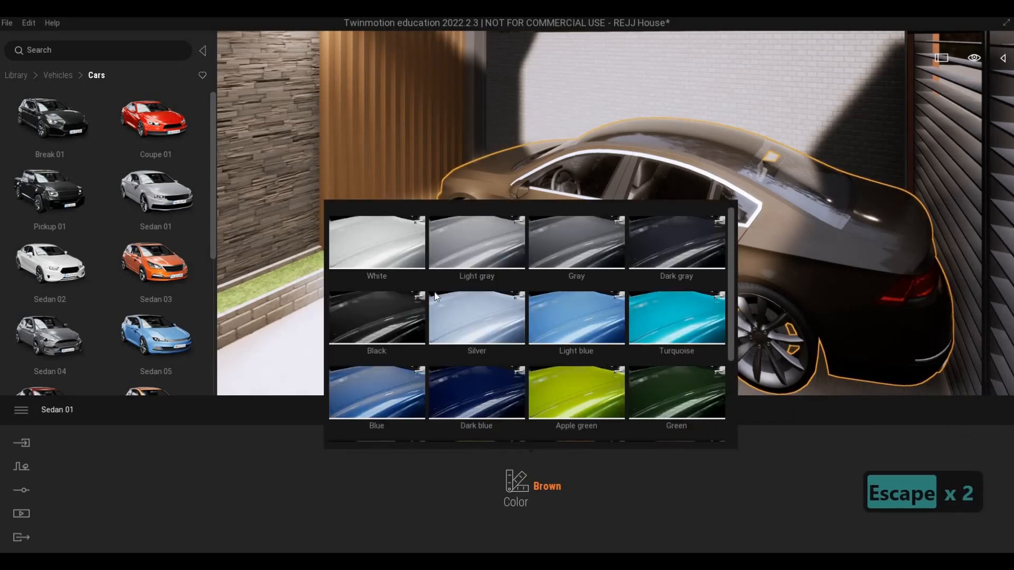
pyautogui.scroll(-1, 435, 296)
pyautogui.scroll(-2, 435, 297)
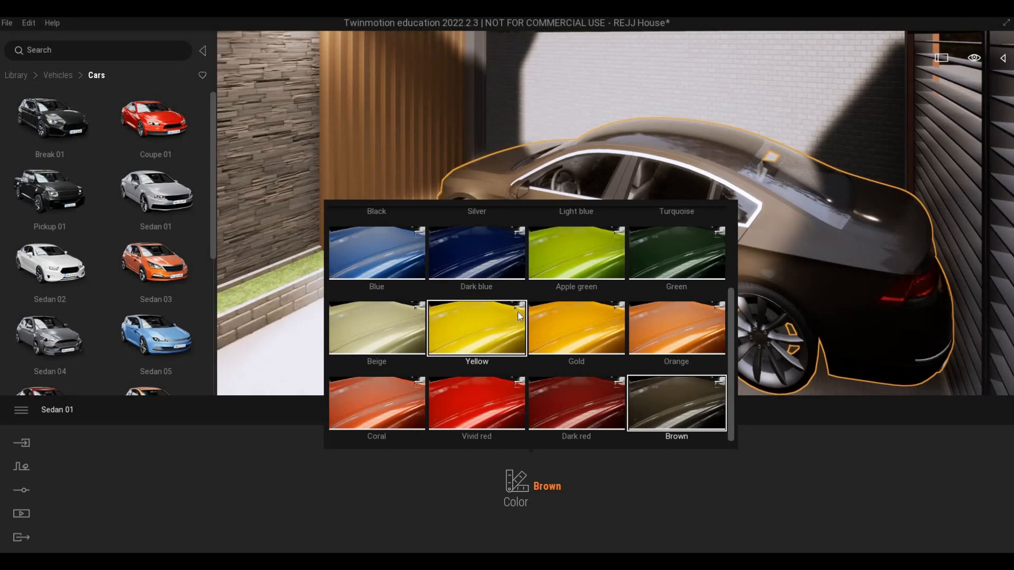
pyautogui.scroll(1, 486, 305)
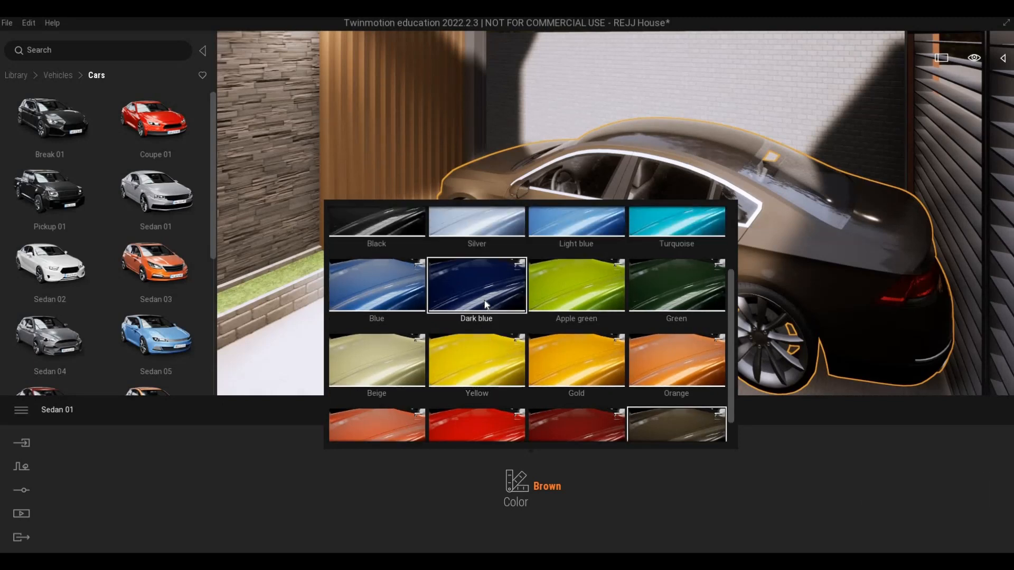
pyautogui.click(386, 291)
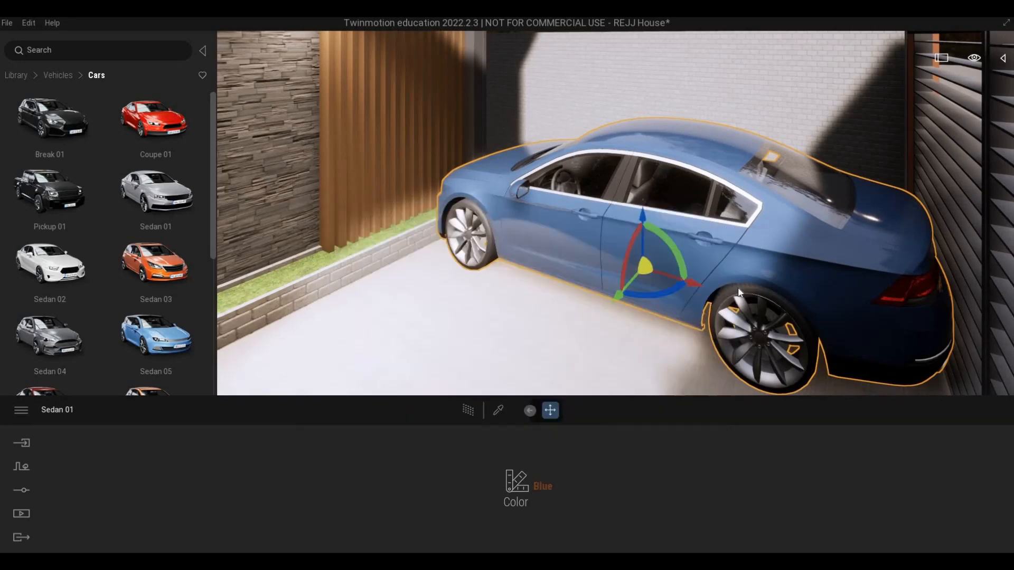
pyautogui.press('Escape')
# Place Motorbike 01 from the two-wheeled vehicles on the driveway beside the sedan and rotate it about -65°.
pyautogui.press('a')
pyautogui.press('s')
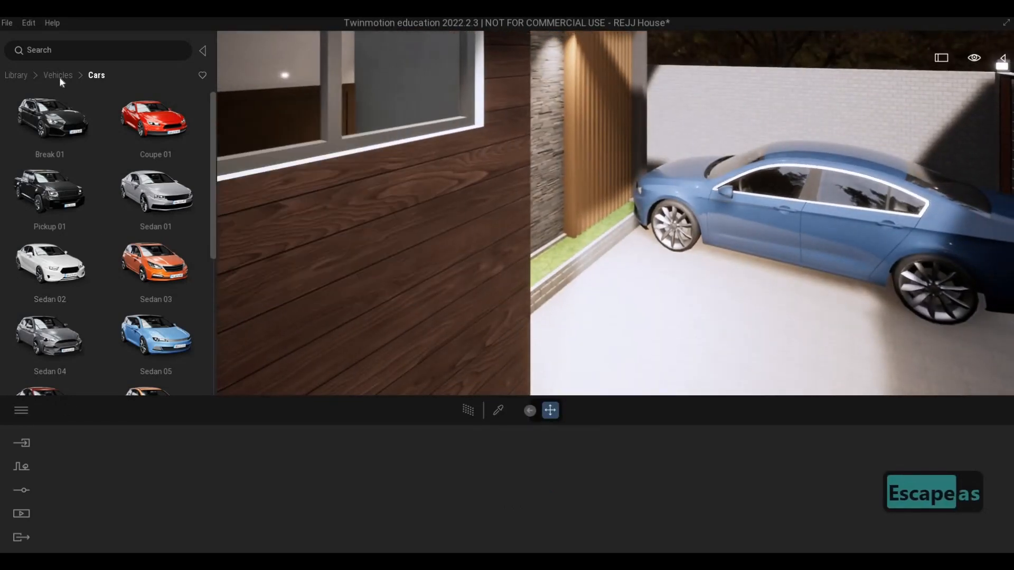
pyautogui.click(59, 77)
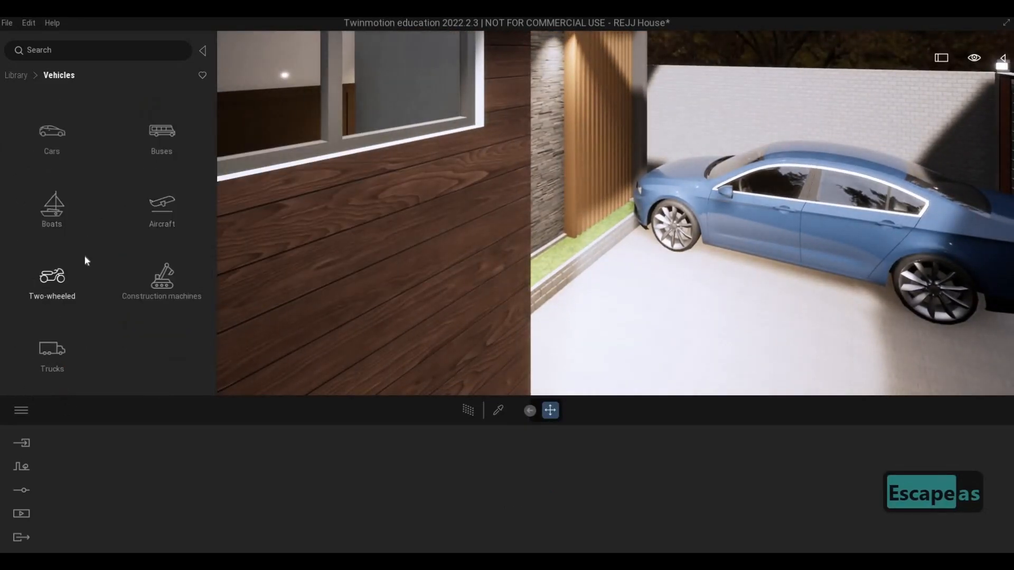
pyautogui.click(85, 261)
pyautogui.scroll(-3, 85, 267)
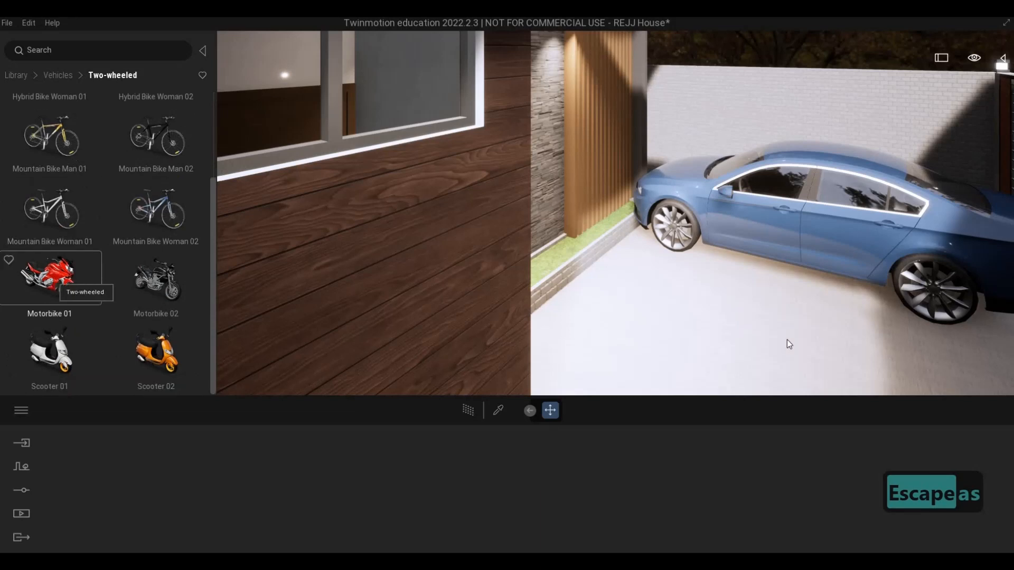
pyautogui.moveTo(789, 344); pyautogui.dragTo(871, 343)
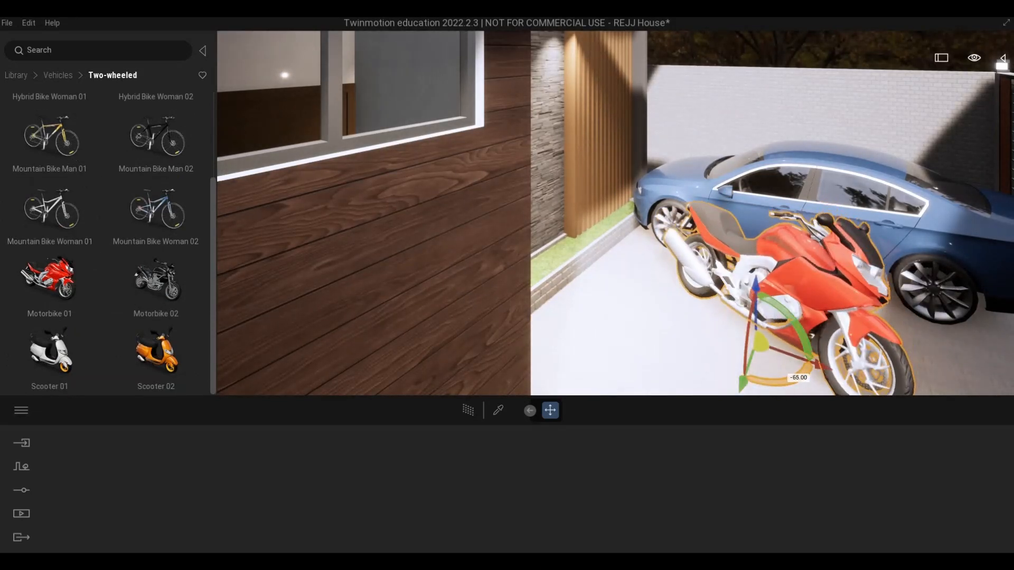
# Rotate the motorbike to an angled parking position, move it closer to the gate beside the sedan, and deselect it.
pyautogui.press('d')
pyautogui.press('d')
pyautogui.press('d')
pyautogui.press('d')
pyautogui.press('d')
pyautogui.press('d')
pyautogui.press('d')
pyautogui.press('s')
pyautogui.press('a')
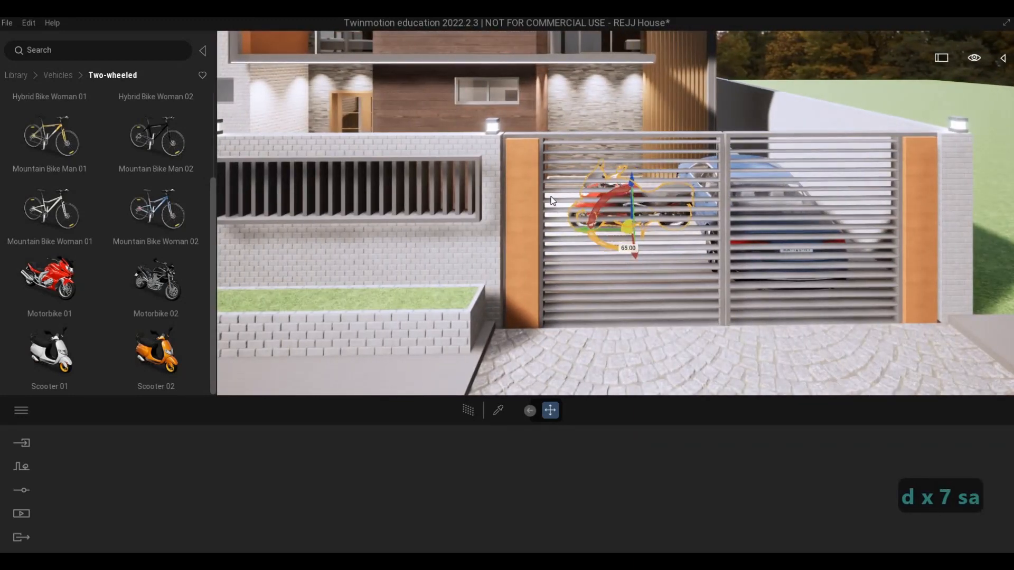
pyautogui.moveTo(551, 201); pyautogui.dragTo(617, 243)
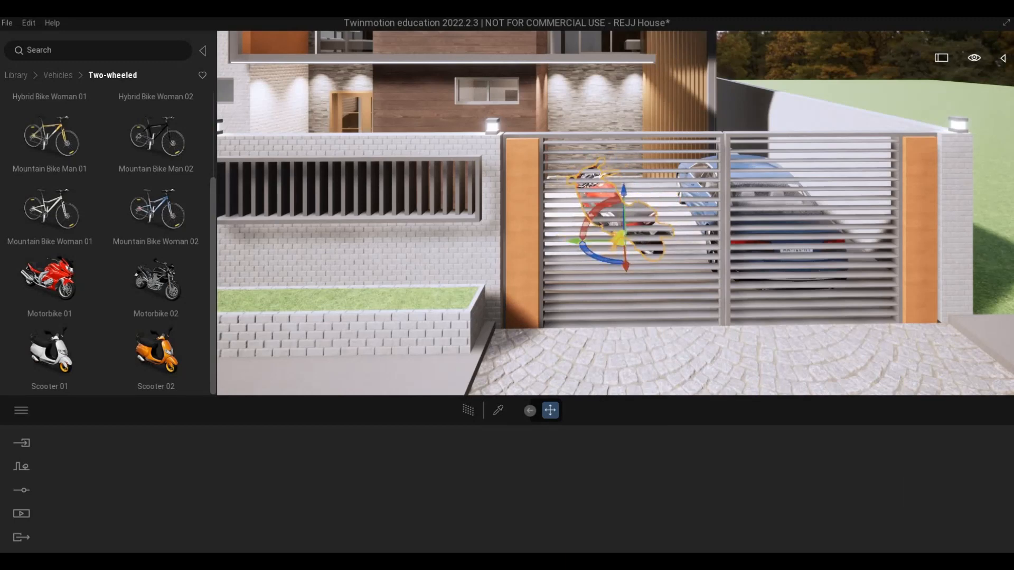
pyautogui.press('Escape')
pyautogui.press('Escape')
# Examine the house exterior from the street, with the motorbike and sedan parked behind the gate.
pyautogui.press('a')
pyautogui.press('e')
pyautogui.press('s')
pyautogui.press('q')
pyautogui.press('d')
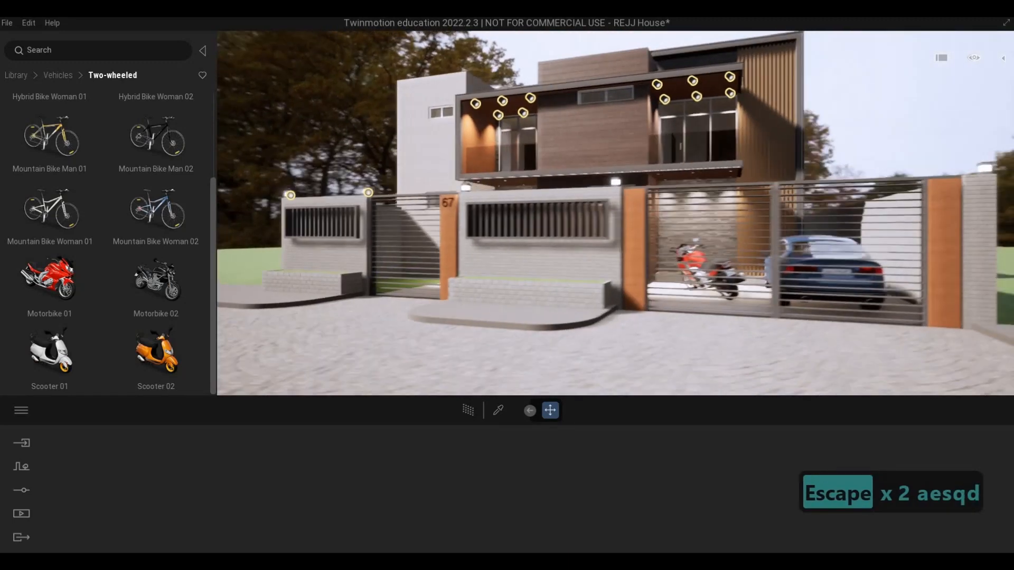
pyautogui.press('d')
pyautogui.press('a')
pyautogui.press('d')
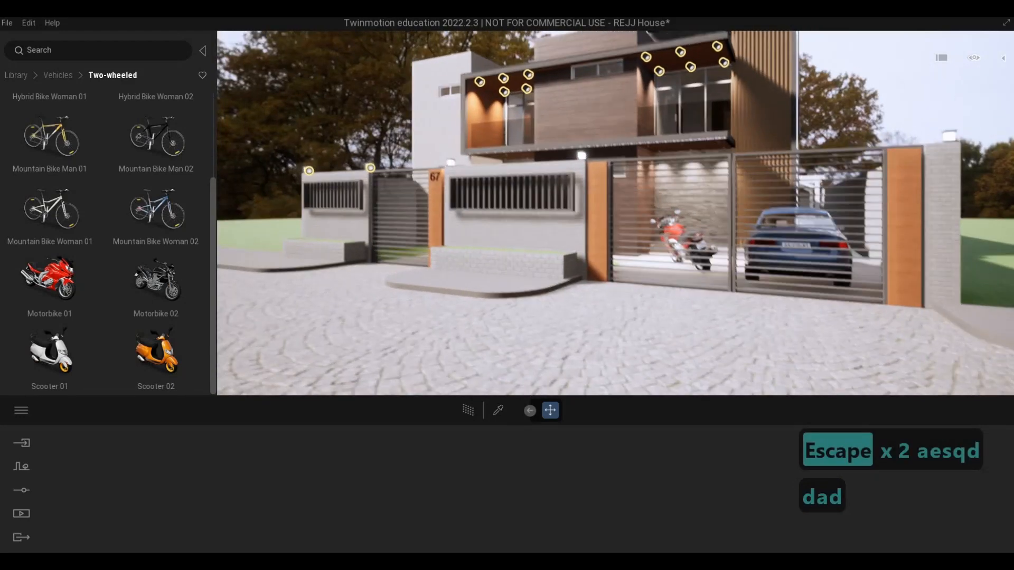
pyautogui.press('s')
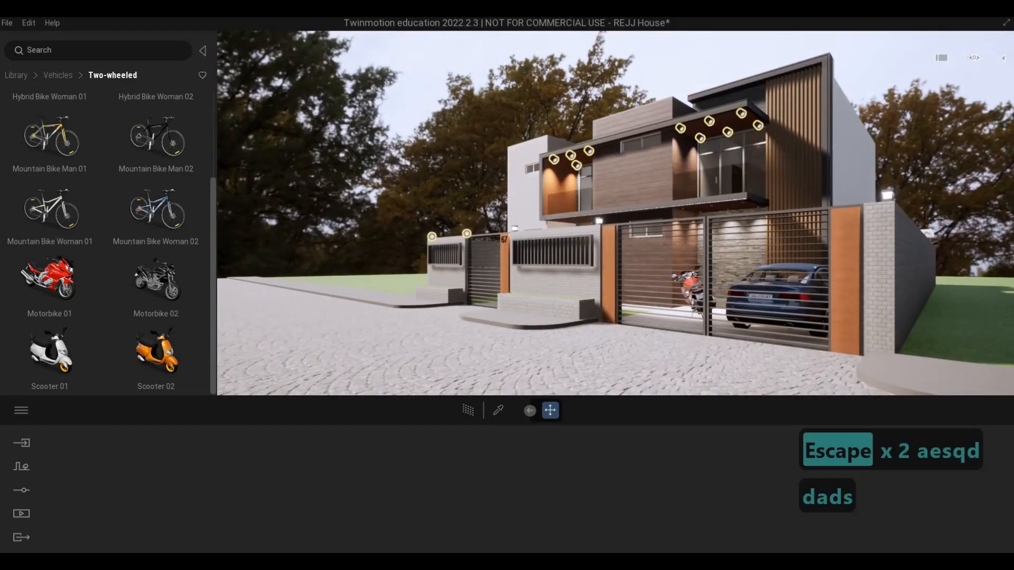
# Preview the house's street view with the path tracer, and return to the real-time rendering.
pyautogui.press('a')
pyautogui.press('d')
pyautogui.press('d')
pyautogui.press('e')
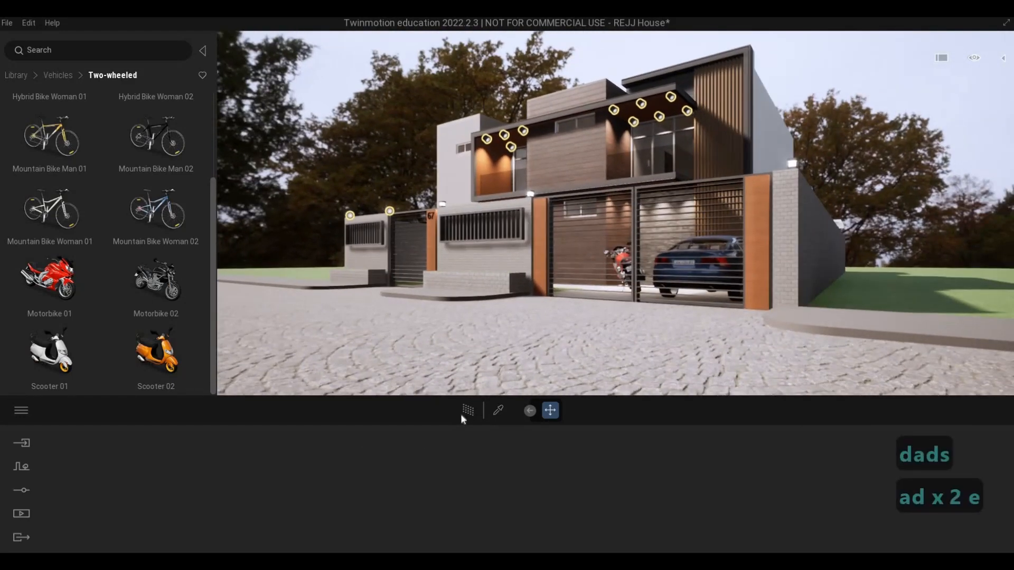
pyautogui.click(467, 410)
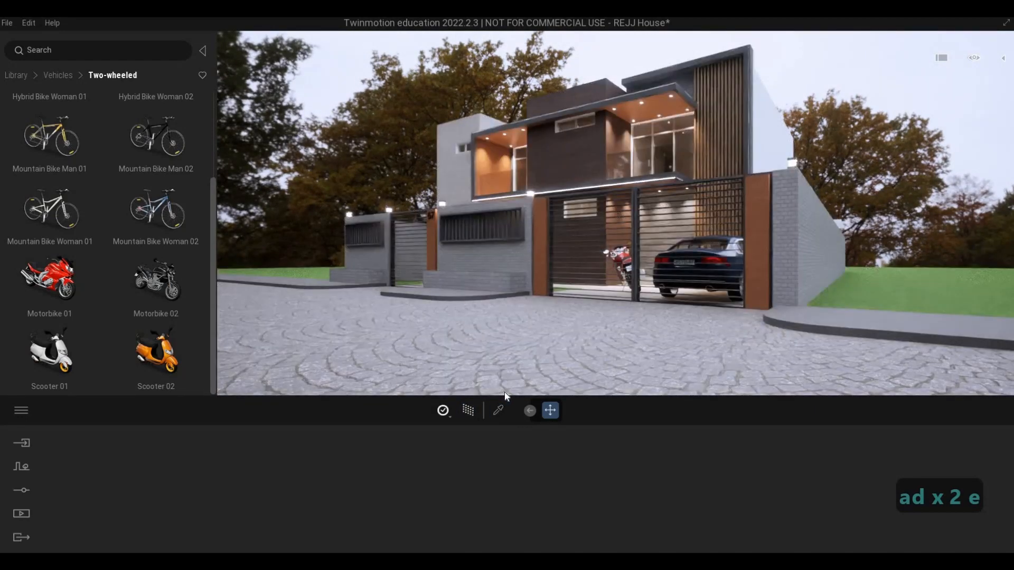
pyautogui.click(469, 411)
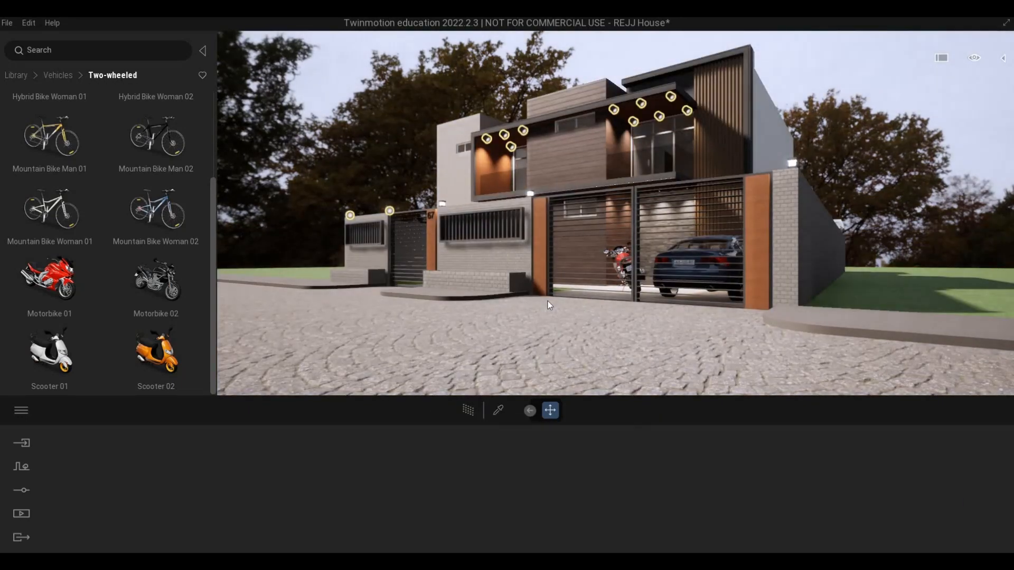
# Examine the front fence, gates, planter boxes and adjoining lawn up close from the street.
pyautogui.press('q')
pyautogui.press('q')
pyautogui.press('a')
pyautogui.press('w')
pyautogui.press('a')
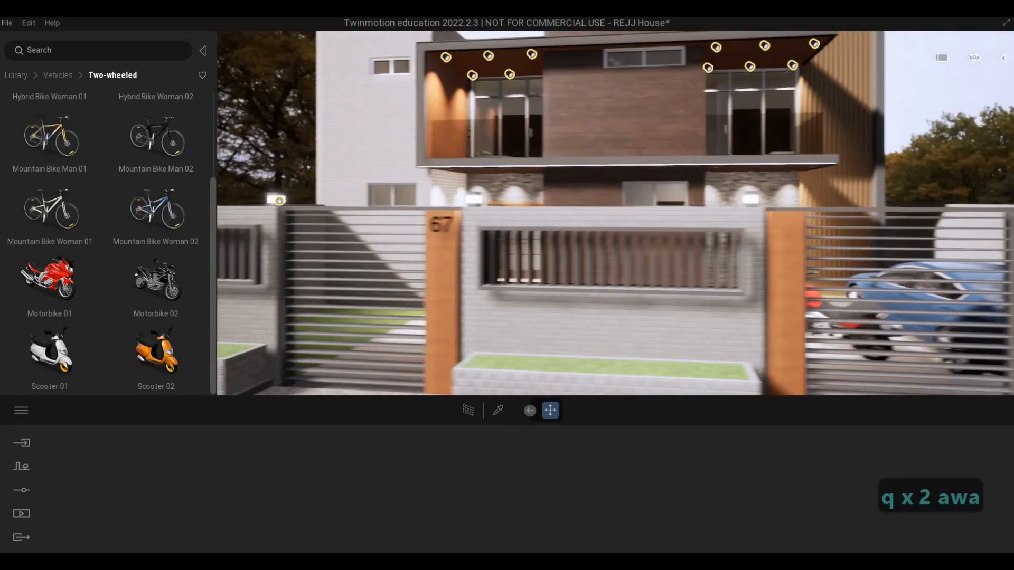
pyautogui.press('e')
pyautogui.press('a')
pyautogui.press('q')
pyautogui.press('s')
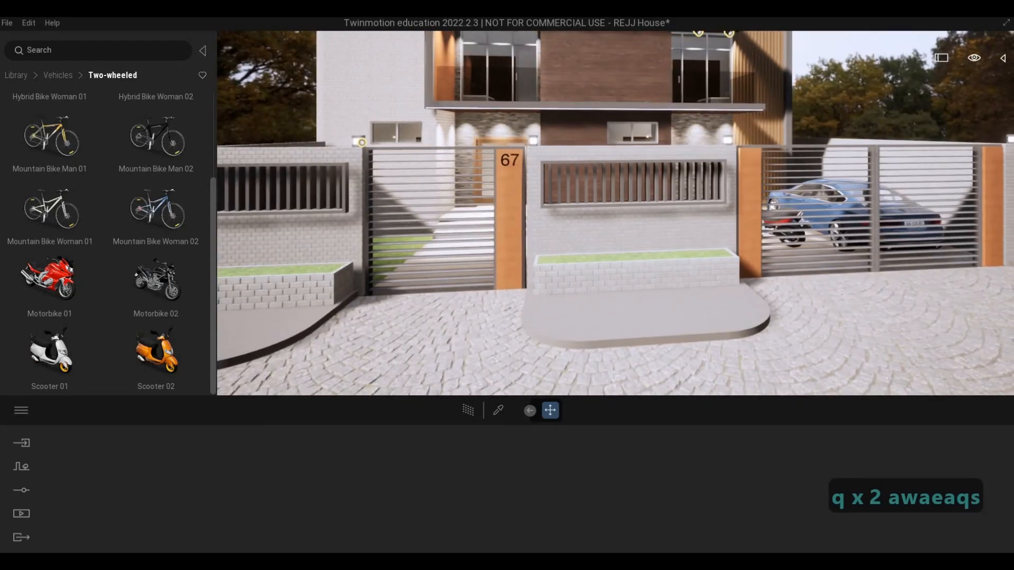
pyautogui.press('d')
pyautogui.press('d')
pyautogui.press('d')
pyautogui.press('a')
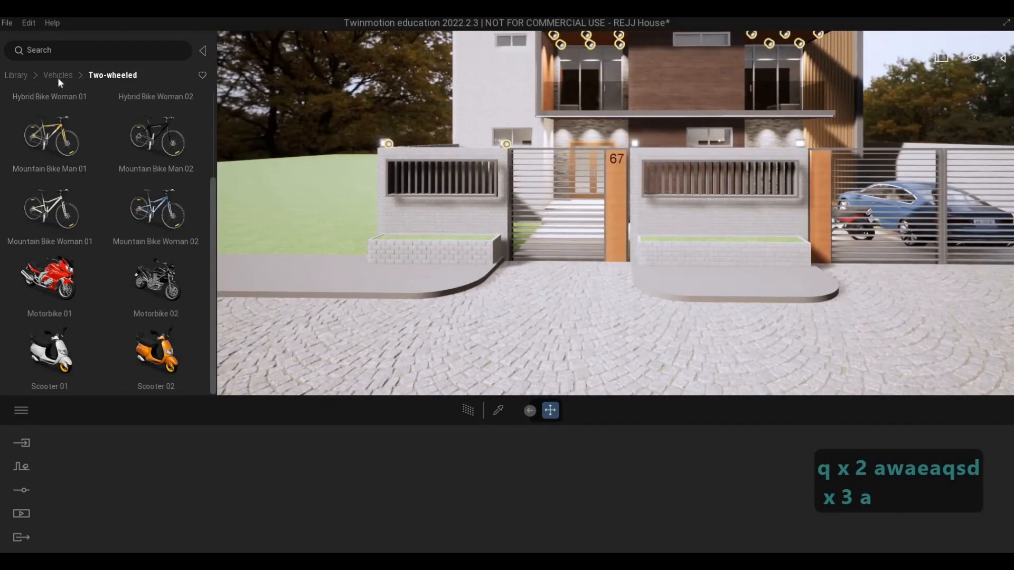
# Isolate the lawn with the front planter boxes together with the planter inside the driveway, and clear the selection.
pyautogui.press('a')
pyautogui.press('a')
pyautogui.press('w')
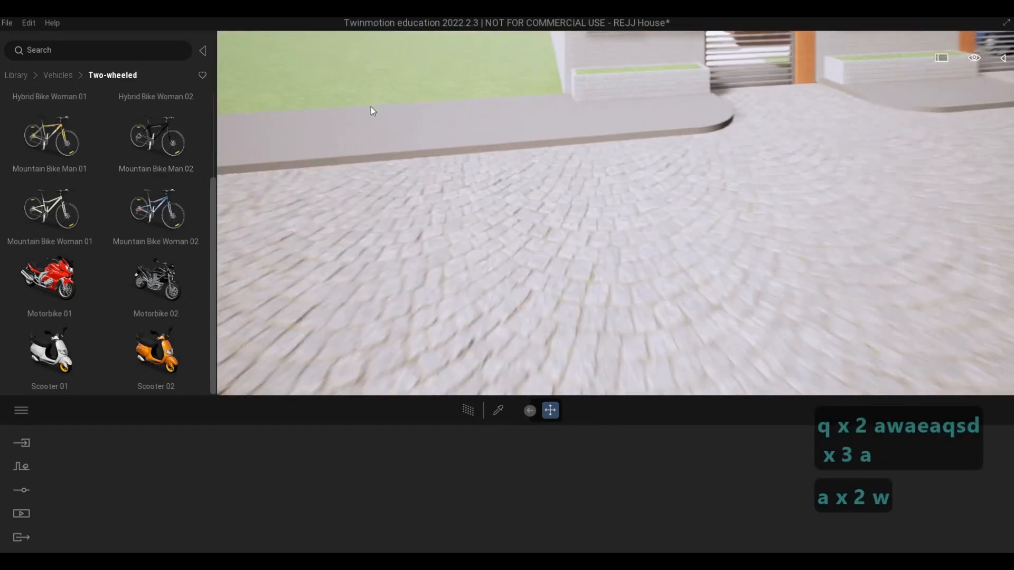
pyautogui.press('q')
pyautogui.press('s')
pyautogui.click(642, 181)
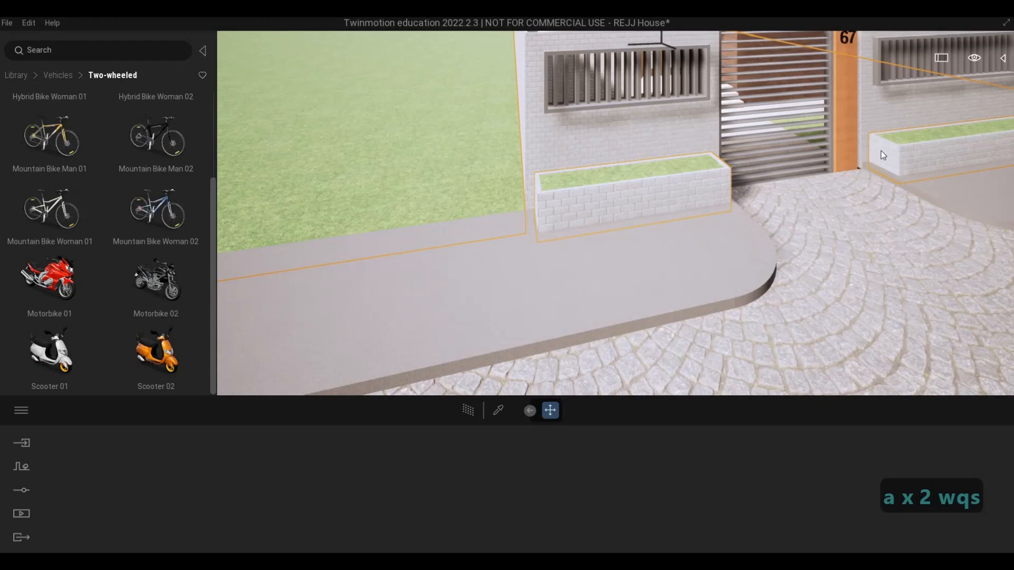
pyautogui.press('d')
pyautogui.press('q')
pyautogui.press('w')
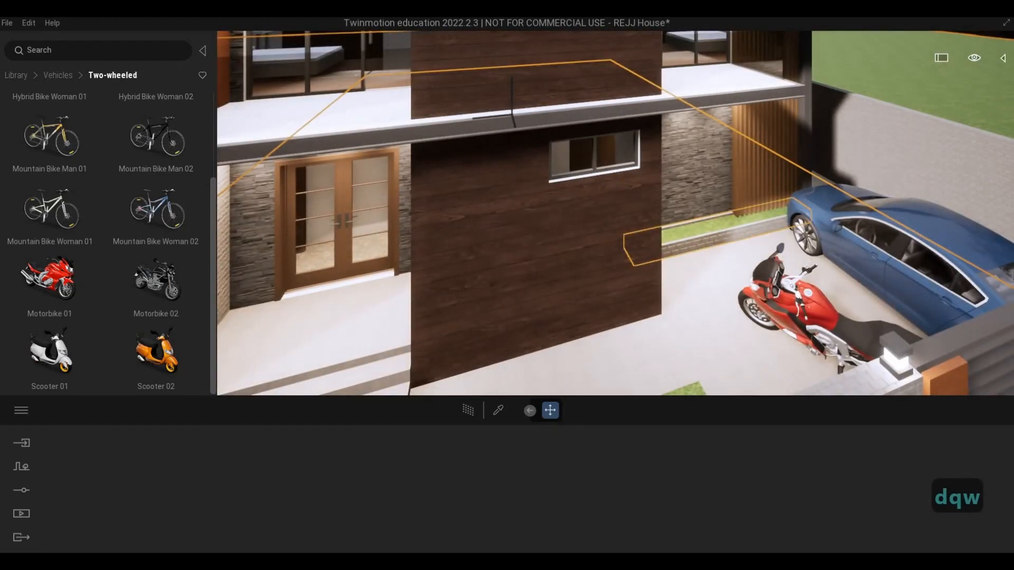
pyautogui.press('s')
pyautogui.press('a')
pyautogui.press('s')
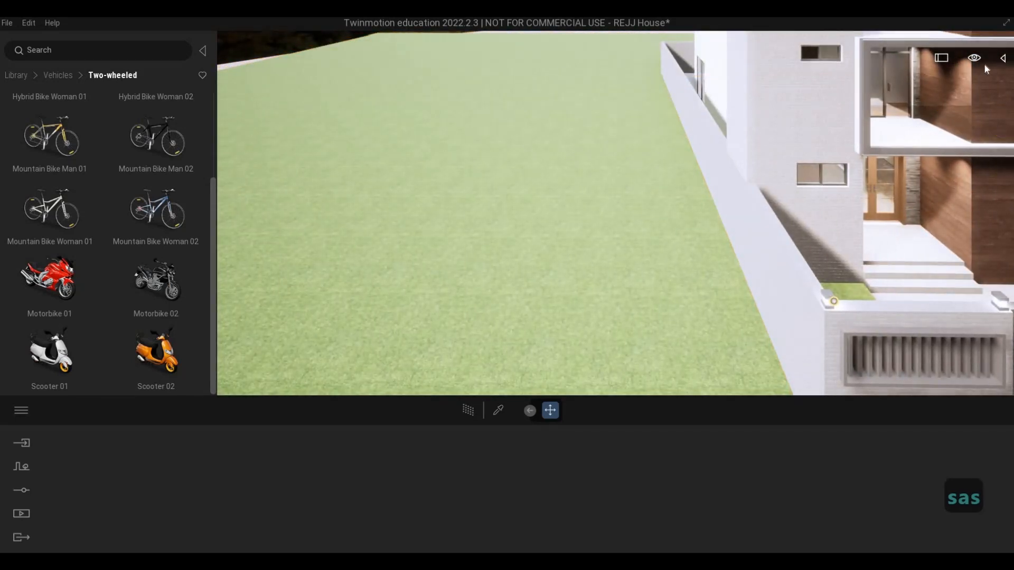
pyautogui.press('s')
pyautogui.moveTo(227, 192); pyautogui.dragTo(302, 204, button='right')
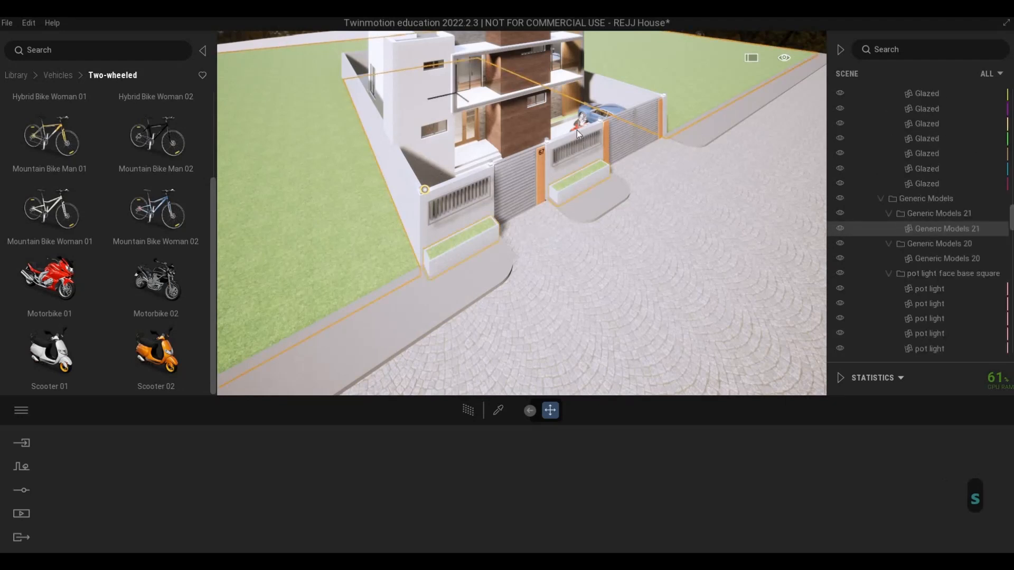
pyautogui.click(563, 120)
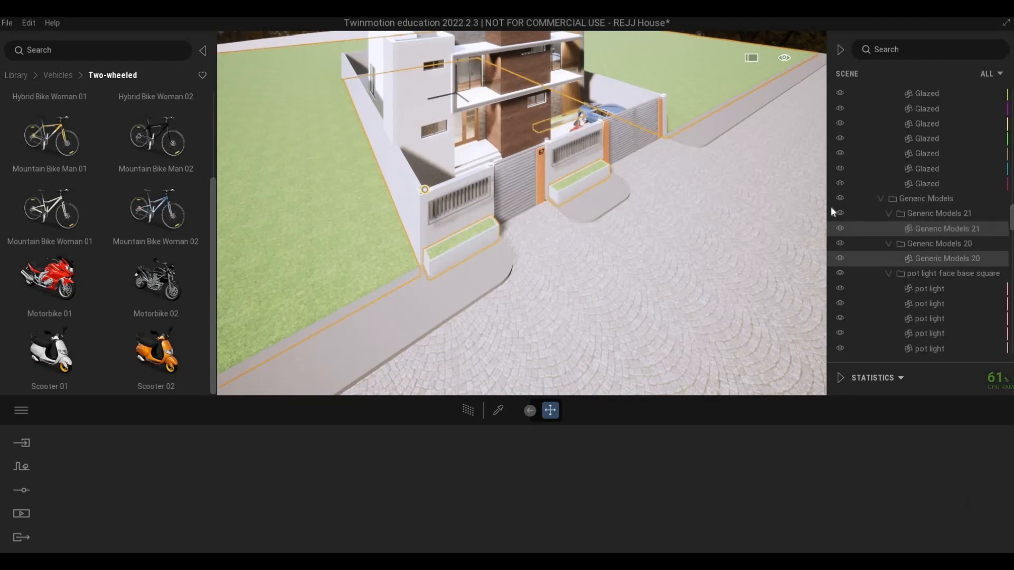
pyautogui.rightClick(901, 227)
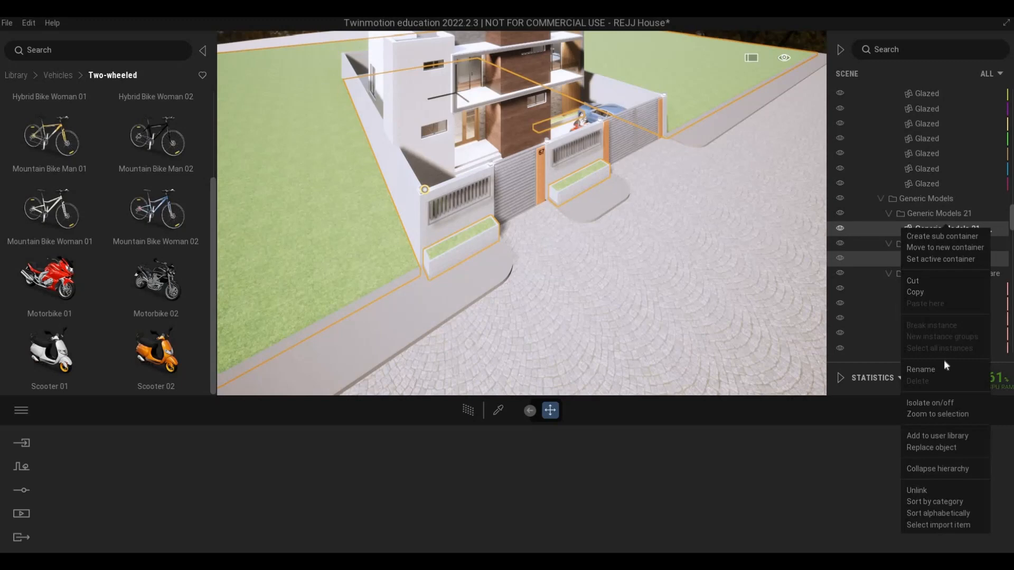
pyautogui.click(931, 403)
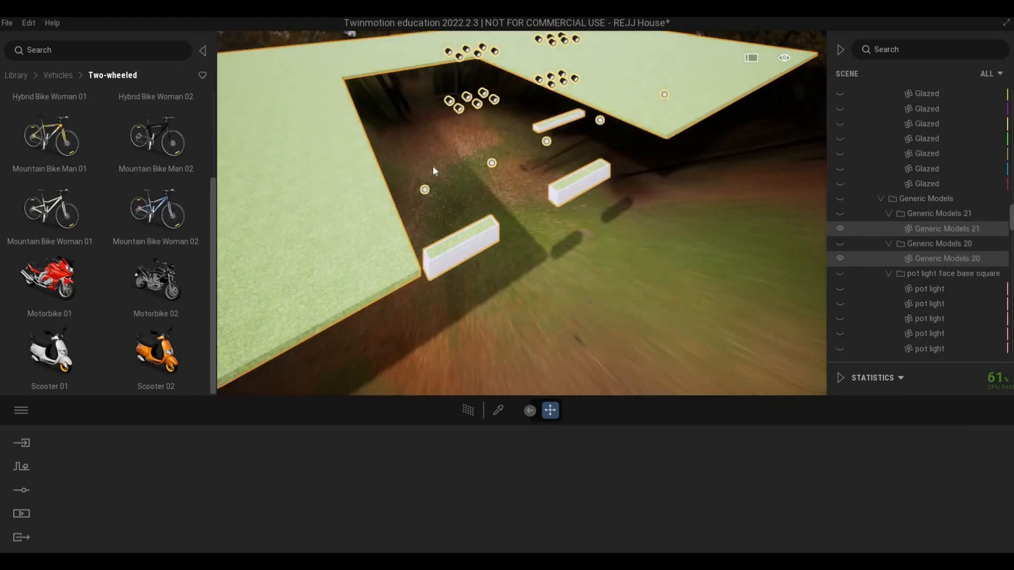
pyautogui.press('Escape')
# Examine the isolated lawn and planter boxes from several sides, ending on a raised view over the lawn.
pyautogui.press('w')
pyautogui.press('a')
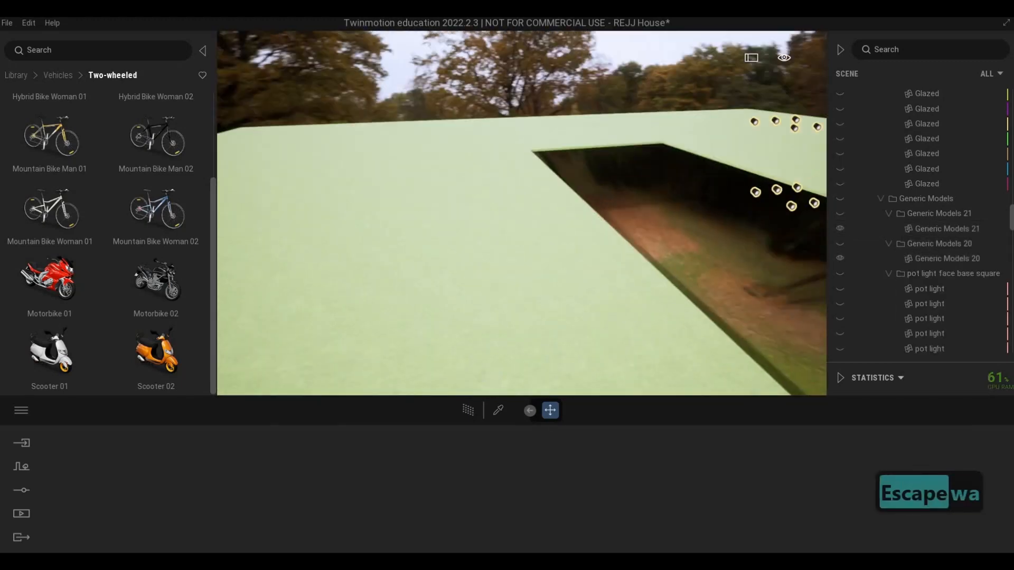
pyautogui.press('w')
pyautogui.press('s')
pyautogui.press('s')
pyautogui.press('s')
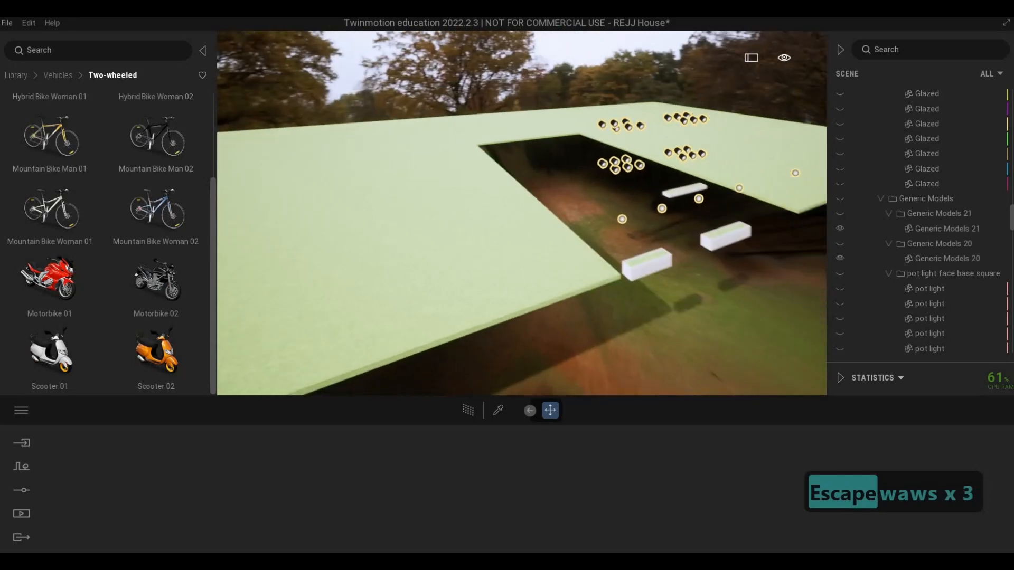
pyautogui.press('d')
pyautogui.press('w')
pyautogui.press('e')
pyautogui.press('d')
pyautogui.press('a')
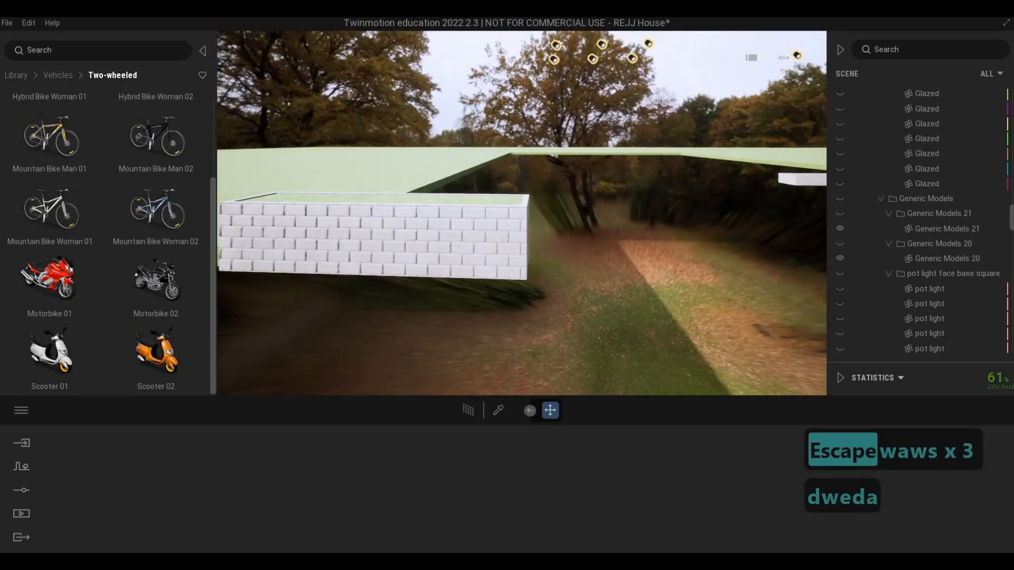
pyautogui.press('e')
pyautogui.press('q')
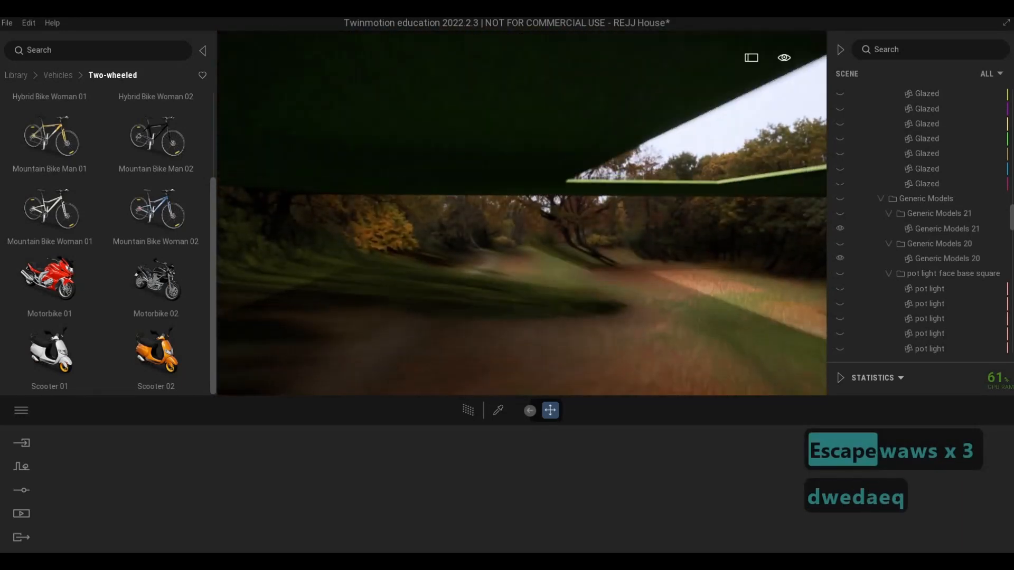
pyautogui.press('q')
pyautogui.press('q')
pyautogui.press('s')
pyautogui.press('s')
pyautogui.press('s')
pyautogui.press('s')
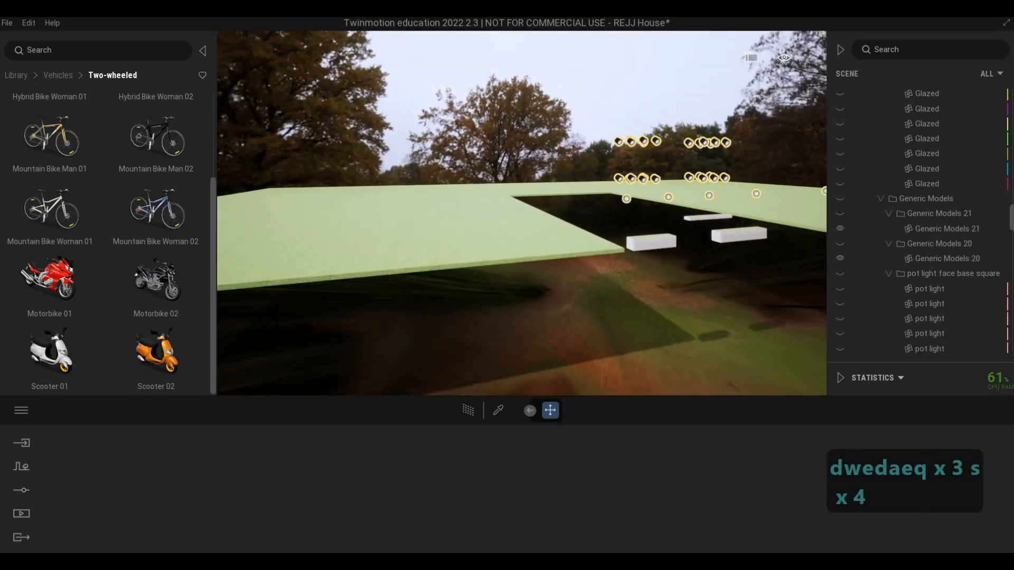
pyautogui.moveTo(522, 214); pyautogui.dragTo(648, 216, button='right')
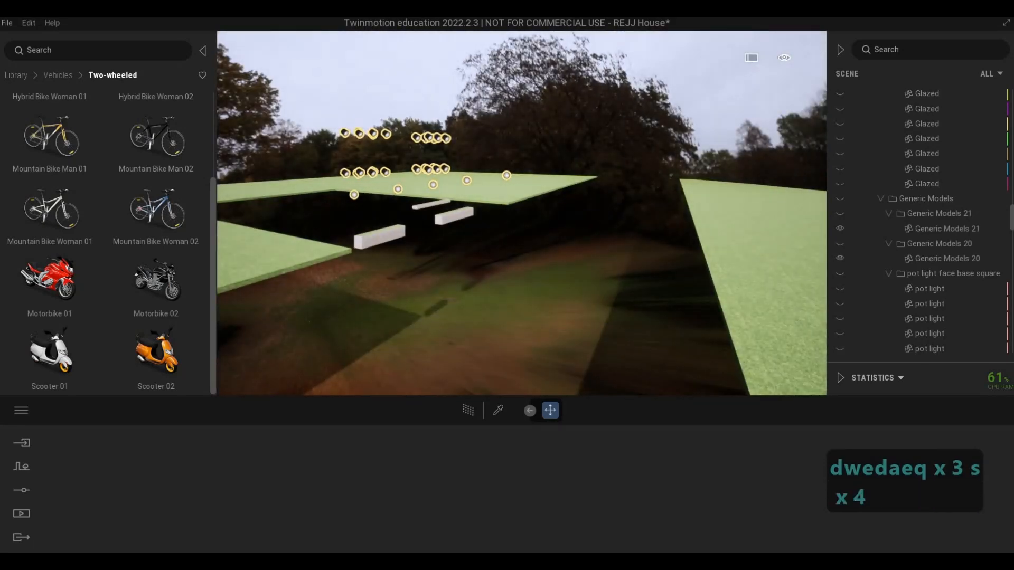
pyautogui.press('d')
pyautogui.press('d')
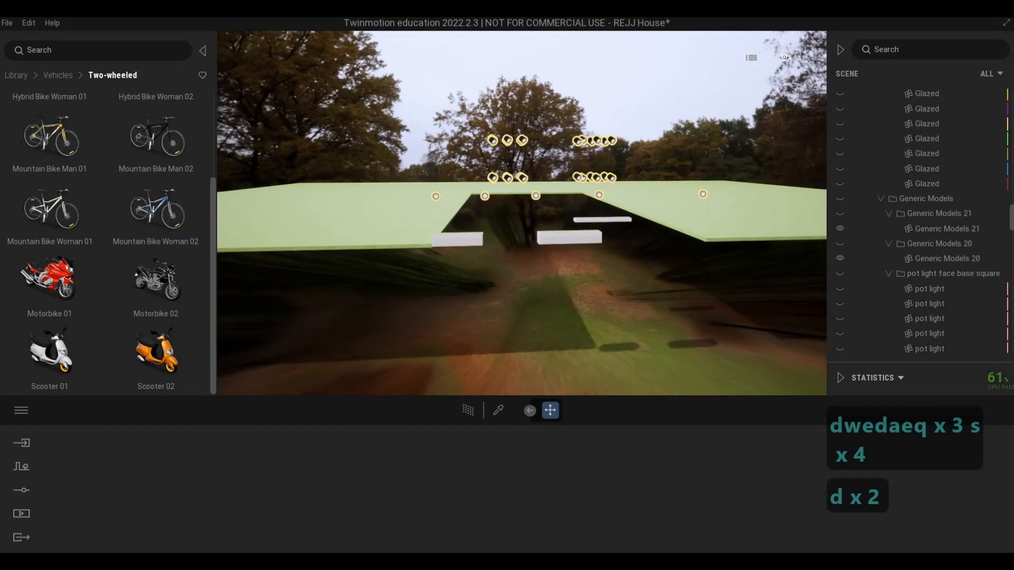
pyautogui.press('w')
pyautogui.press('w')
pyautogui.press('e')
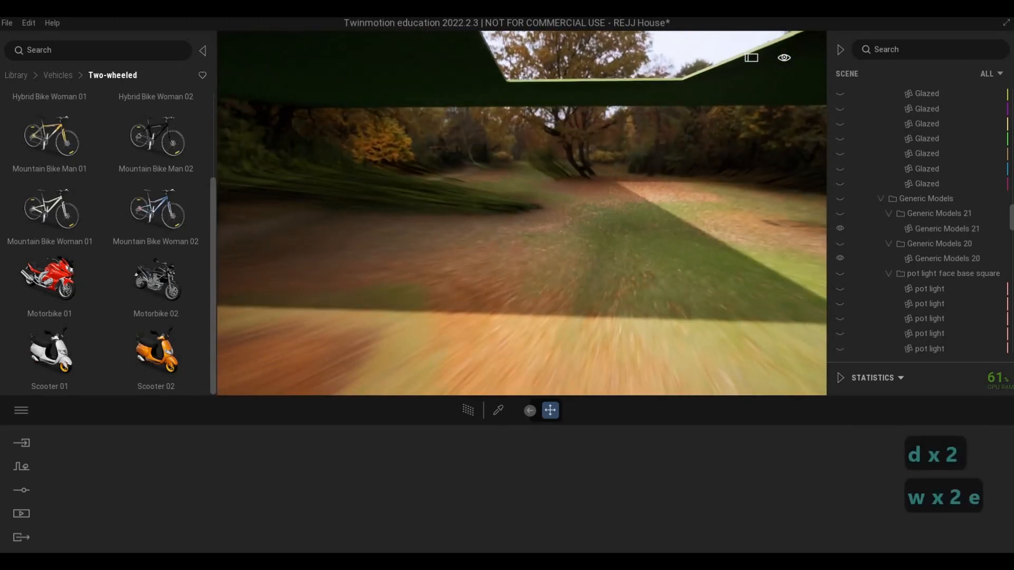
pyautogui.press('q')
pyautogui.press('w')
pyautogui.press('q')
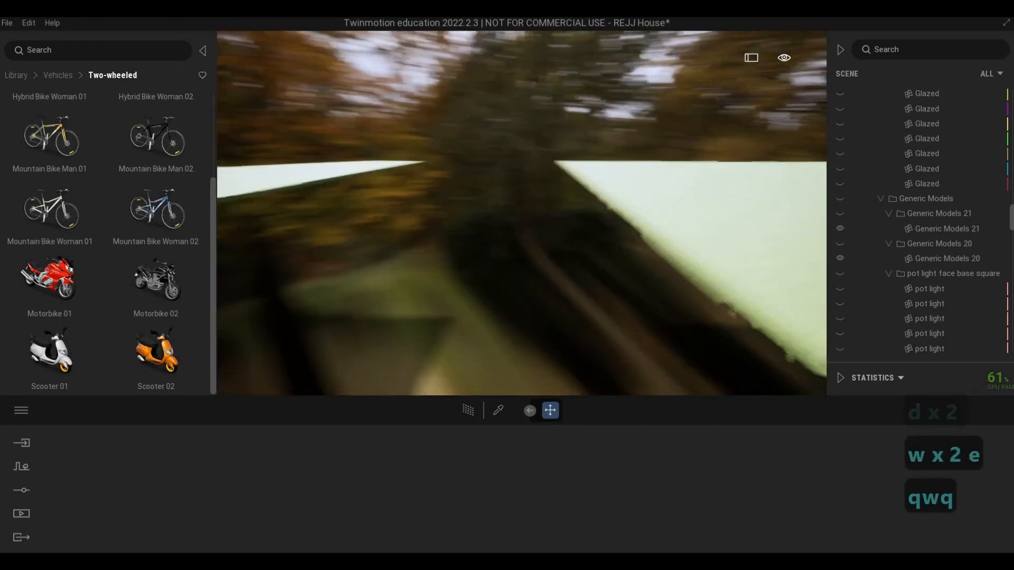
pyautogui.press('q')
pyautogui.press('q')
pyautogui.press('q')
pyautogui.press('a')
pyautogui.press('a')
pyautogui.press('a')
pyautogui.press('s')
pyautogui.press('s')
pyautogui.press('s')
pyautogui.press('s')
pyautogui.press('s')
pyautogui.press('s')
pyautogui.press('s')
pyautogui.press('s')
pyautogui.press('s')
pyautogui.press('s')
pyautogui.press('s')
pyautogui.press('s')
pyautogui.press('a')
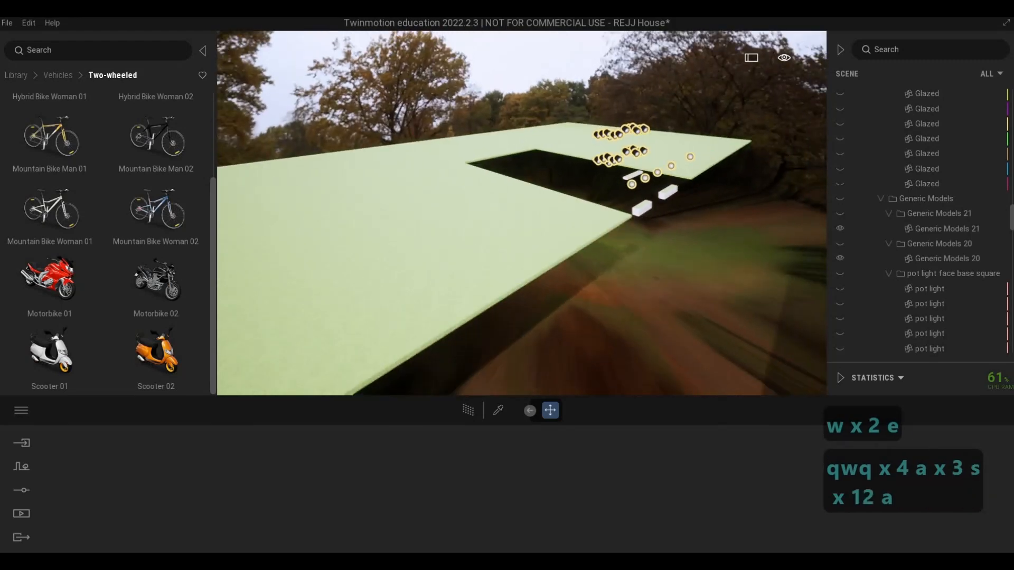
pyautogui.press('q')
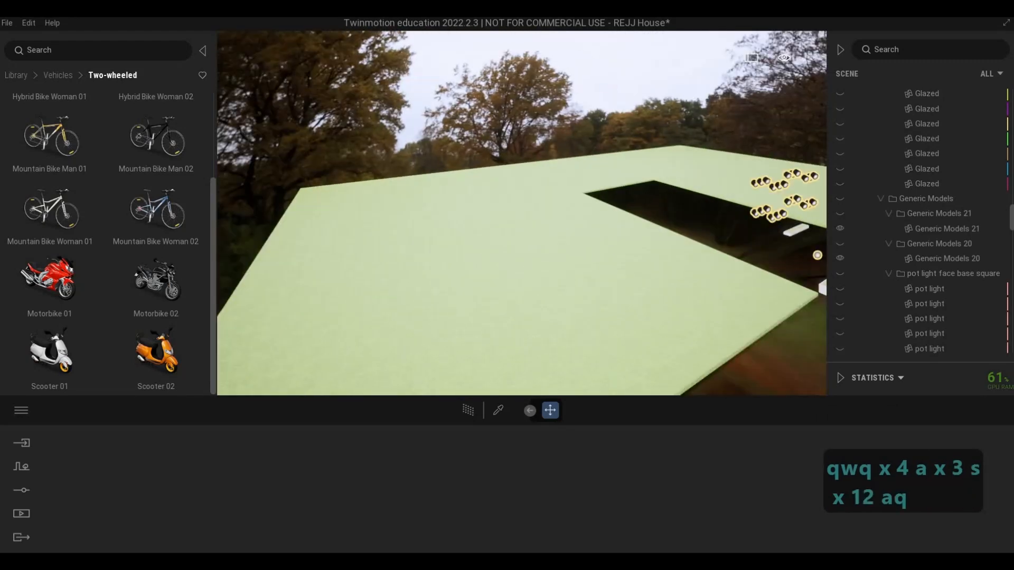
pyautogui.moveTo(318, 126); pyautogui.dragTo(369, 128, button='right')
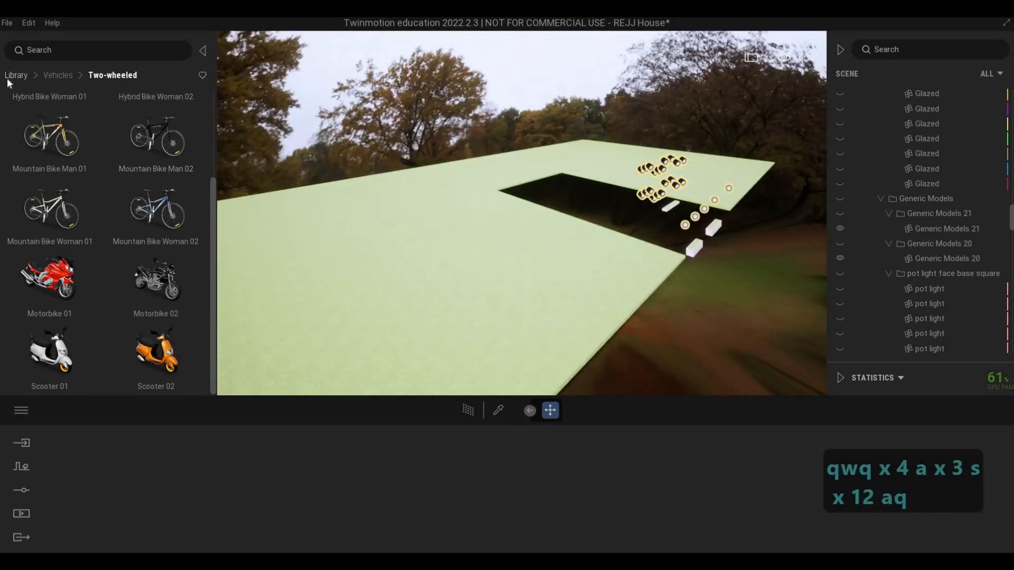
# Open the vegetation paint tool and bring up the grass and flowers models in the library.
pyautogui.click(11, 77)
pyautogui.click(21, 467)
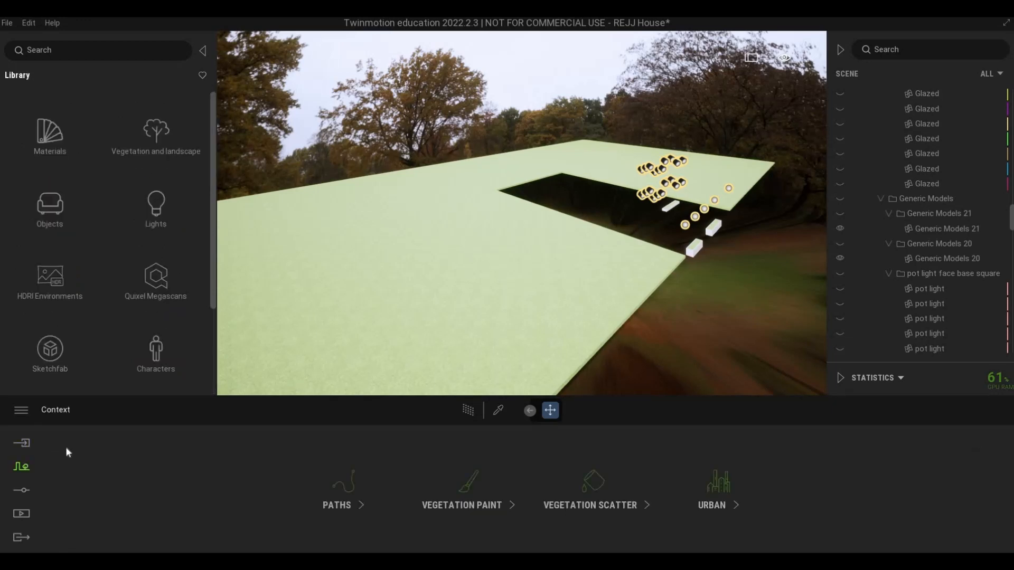
pyautogui.click(458, 487)
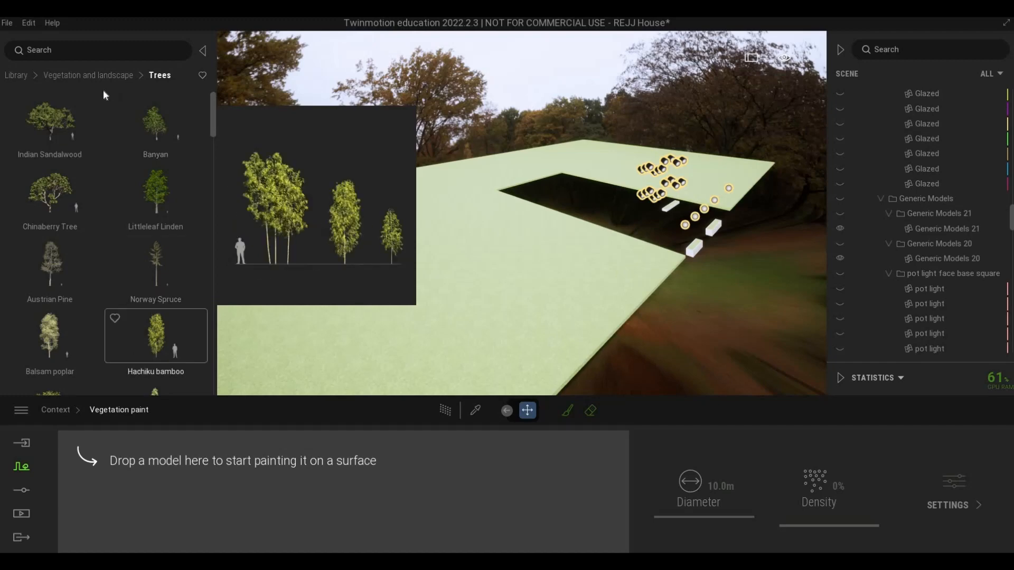
pyautogui.click(90, 77)
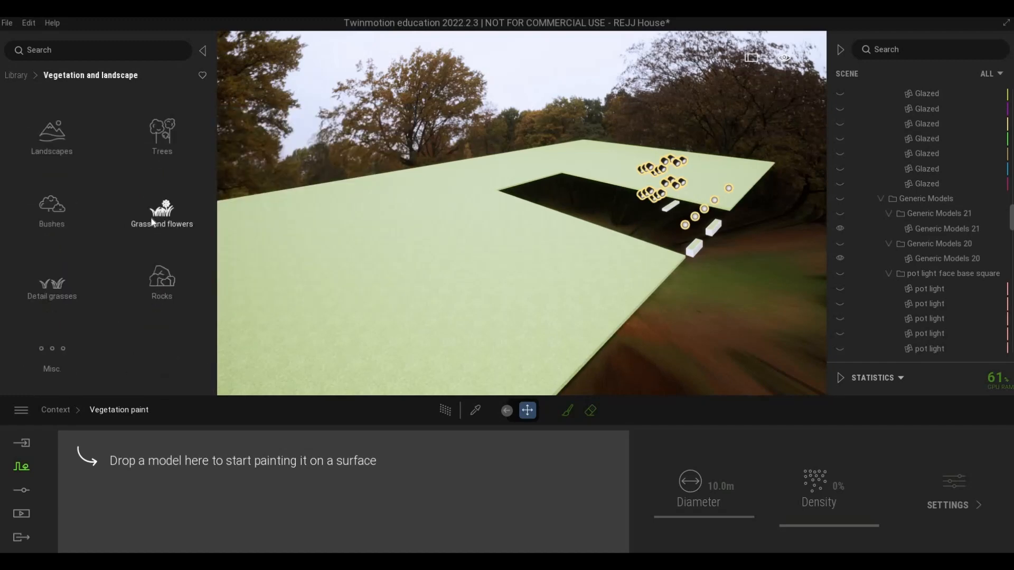
pyautogui.click(144, 226)
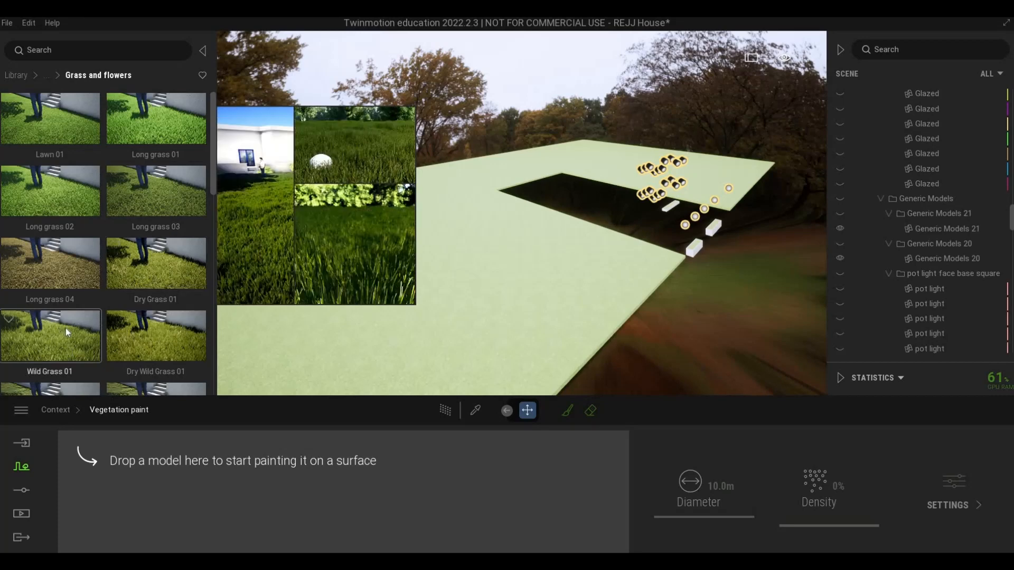
# Add Long grass 04 and Clovers 01 to the vegetation paint palette.
pyautogui.scroll(-1, 66, 328)
pyautogui.scroll(-2, 68, 316)
pyautogui.scroll(2, 70, 315)
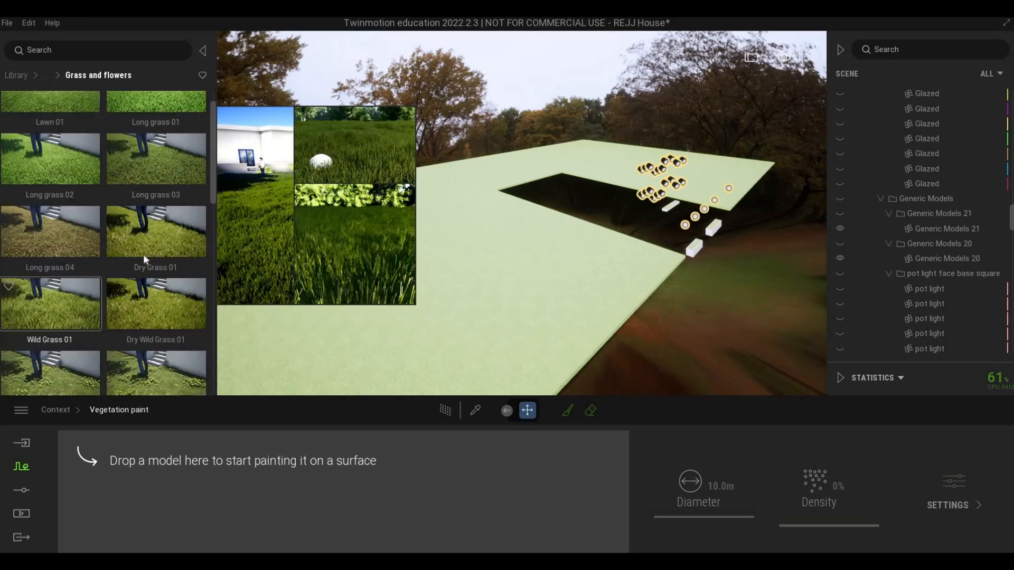
pyautogui.moveTo(39, 249)
pyautogui.mouseDown()
pyautogui.moveTo(402, 337)
pyautogui.moveTo(378, 429)
pyautogui.moveTo(334, 522)
pyautogui.mouseUp()
pyautogui.scroll(-4, 61, 342)
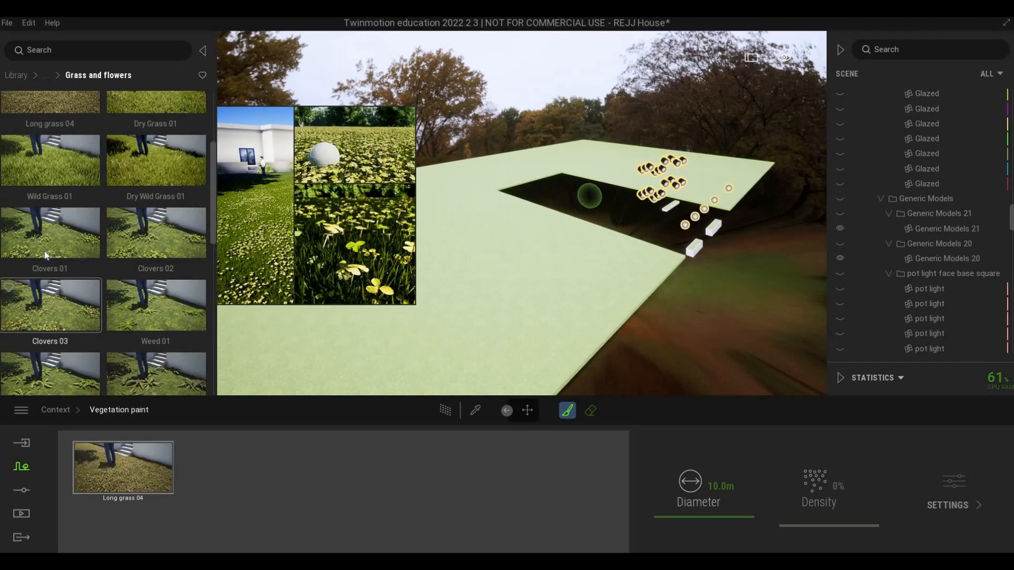
pyautogui.moveTo(41, 242); pyautogui.dragTo(214, 464)
# Browse the remaining grass and flower models and add TallGrass 03 to the vegetation paint palette.
pyautogui.scroll(-1, 113, 331)
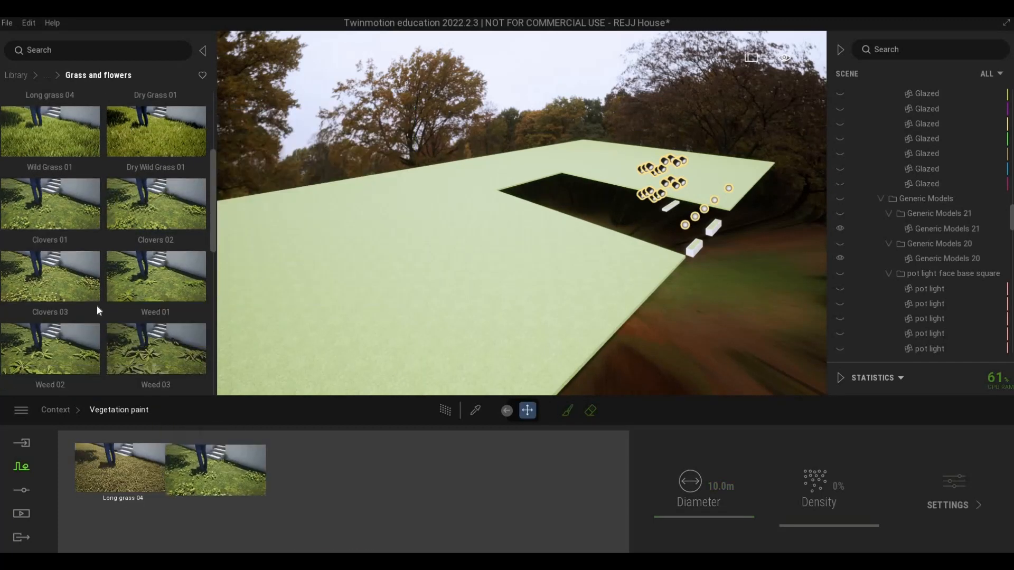
pyautogui.scroll(-5, 96, 302)
pyautogui.moveTo(144, 269)
pyautogui.mouseDown()
pyautogui.moveTo(303, 439)
pyautogui.moveTo(309, 474)
pyautogui.moveTo(178, 313)
pyautogui.moveTo(174, 249)
pyautogui.moveTo(91, 282)
pyautogui.moveTo(95, 202)
pyautogui.moveTo(128, 242)
pyautogui.mouseUp()
pyautogui.scroll(-5, 132, 264)
pyautogui.scroll(3, 128, 242)
pyautogui.scroll(6, 128, 243)
pyautogui.moveTo(145, 233)
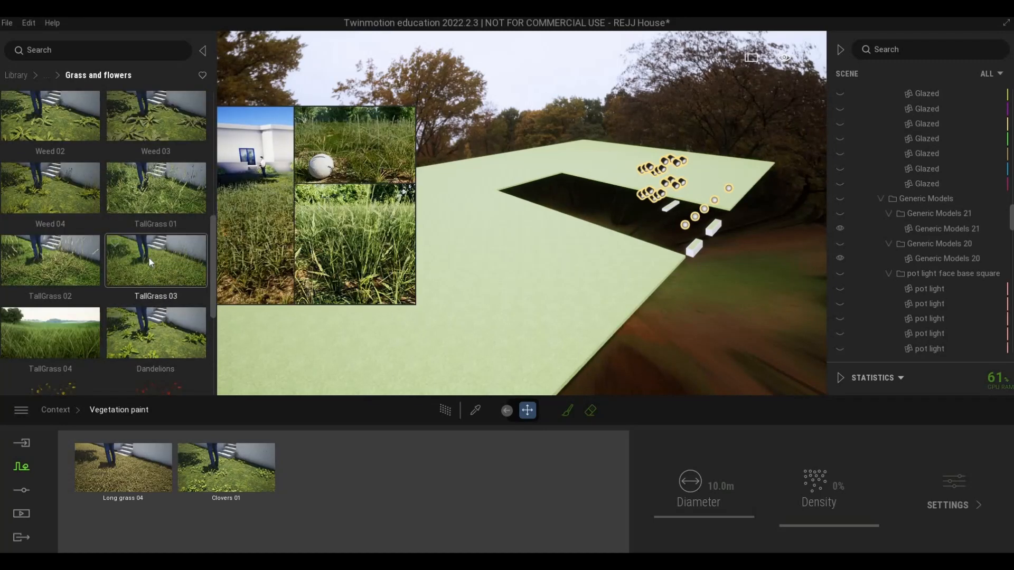
pyautogui.moveTo(148, 257); pyautogui.dragTo(342, 494)
pyautogui.click(335, 479)
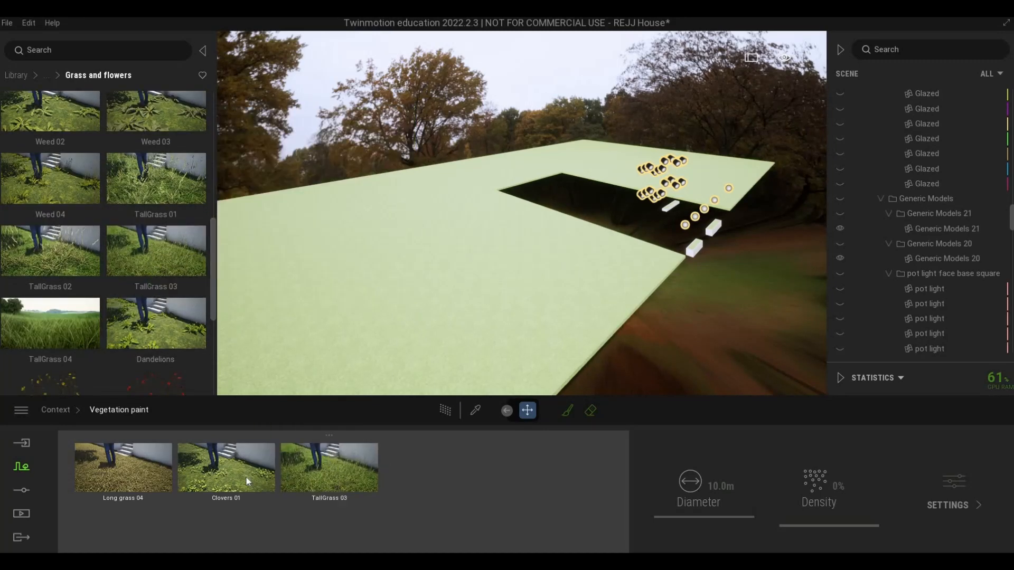
# Select Long grass 04, Clovers 01 and TallGrass 03 together, set the density to 100%, and activate vegetation painting.
pyautogui.keyDown('ctrl'); pyautogui.click(226, 475); pyautogui.keyUp('ctrl')
pyautogui.keyDown('ctrl'); pyautogui.click(106, 481); pyautogui.keyUp('ctrl')
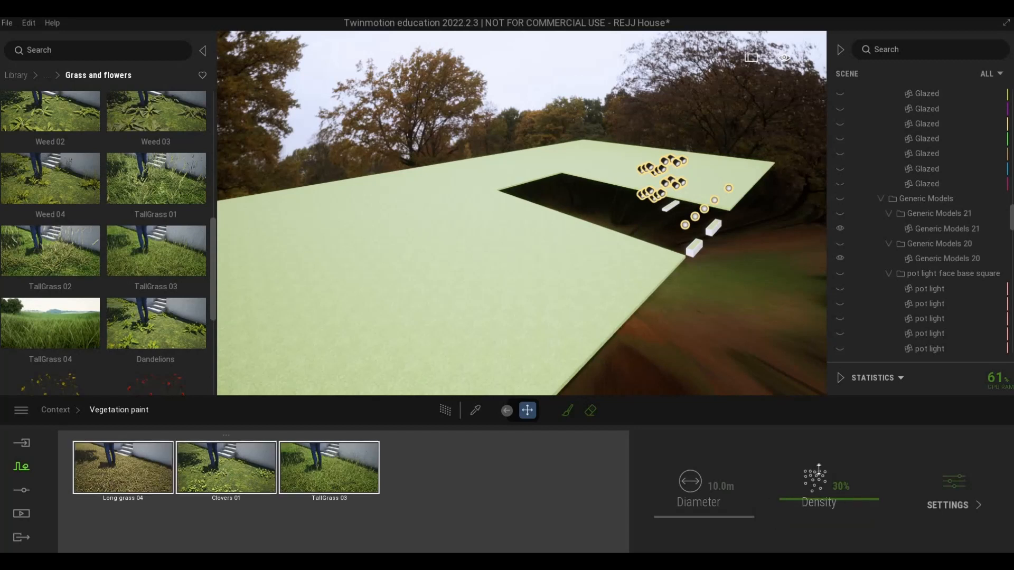
pyautogui.click(568, 410)
pyautogui.click(569, 411)
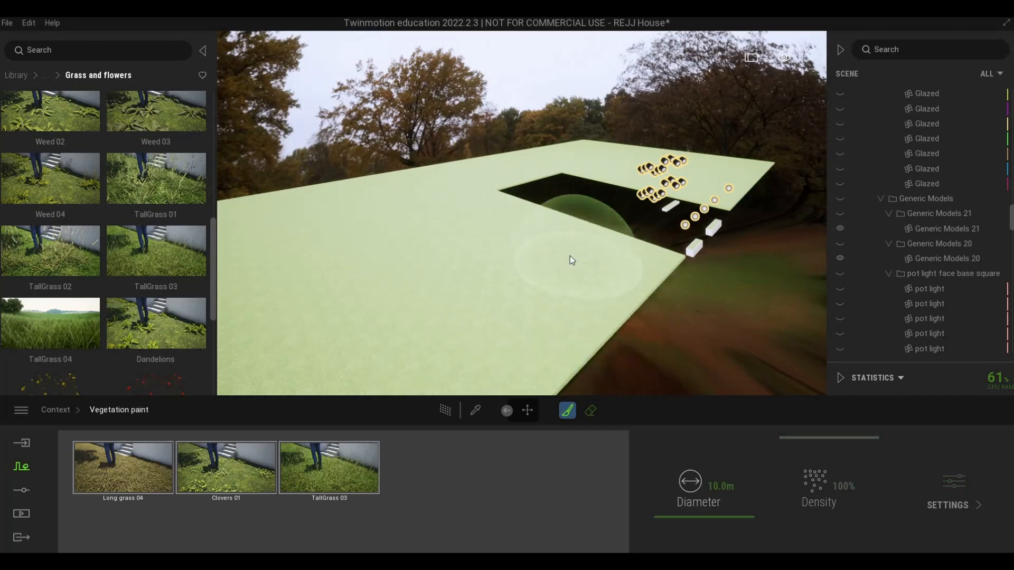
# Paint the grass mix with a 10 m brush along the outer side of the lawn, from its far corner towards the front.
pyautogui.moveTo(534, 285); pyautogui.dragTo(423, 288, button='right')
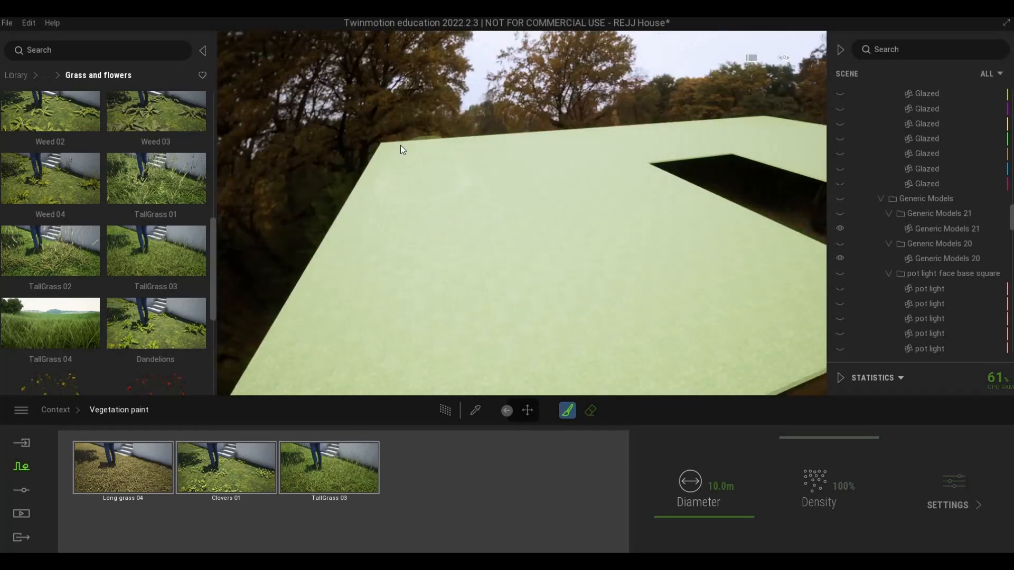
pyautogui.click(473, 140)
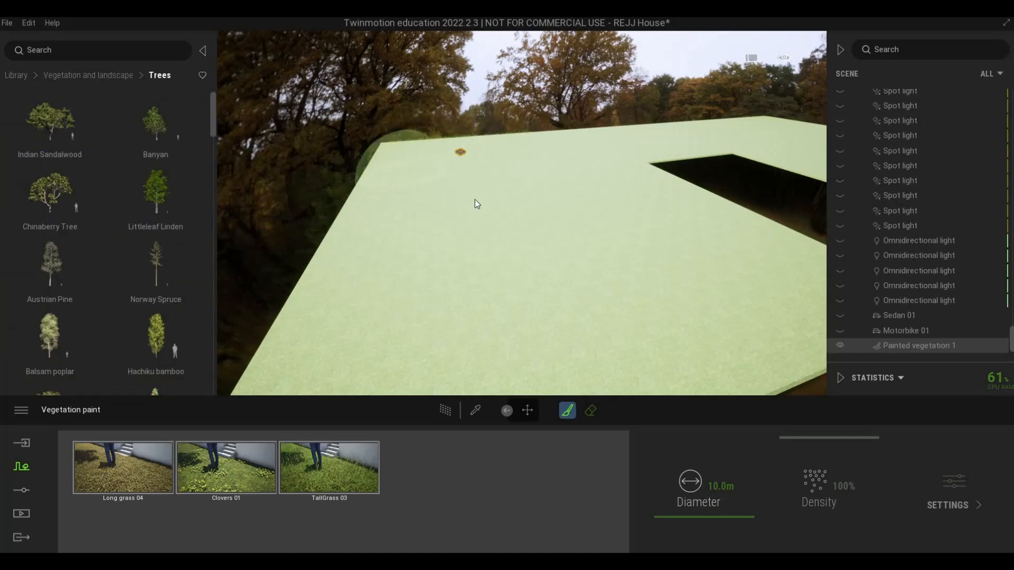
pyautogui.moveTo(371, 267); pyautogui.dragTo(476, 277)
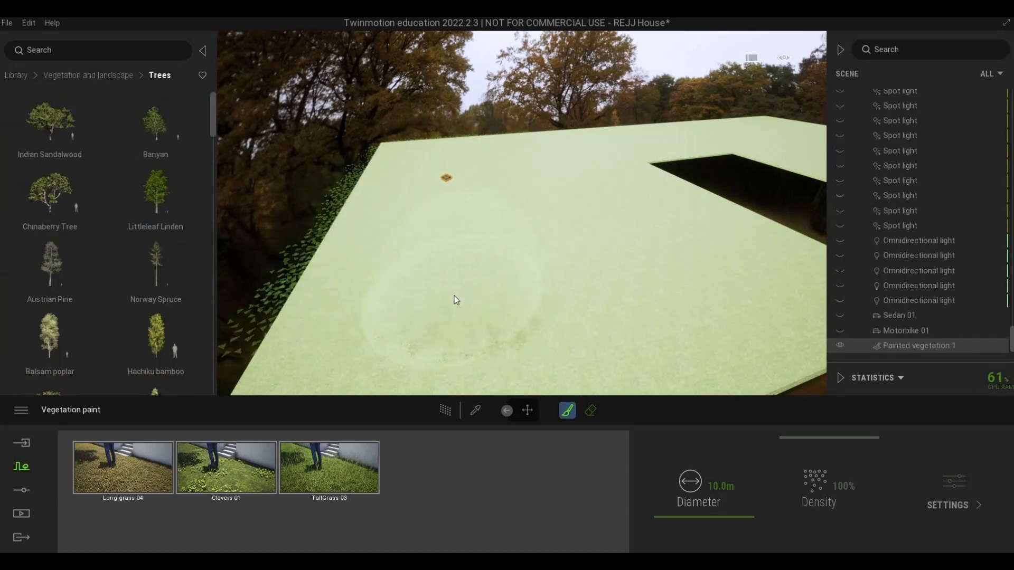
pyautogui.press('s')
pyautogui.press('a')
pyautogui.press('w')
pyautogui.press('e')
pyautogui.moveTo(502, 272); pyautogui.dragTo(480, 299)
pyautogui.press('e')
pyautogui.press('w')
pyautogui.press('a')
pyautogui.press('w')
pyautogui.press('e')
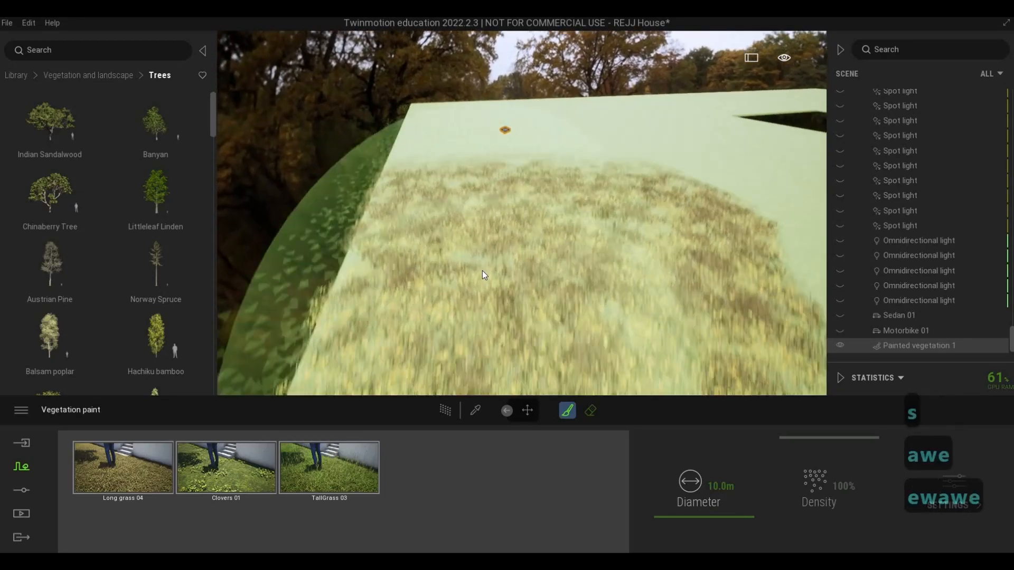
# Cover the lawn's front outer corner with the grass mix using the 10 m brush.
pyautogui.press('e')
pyautogui.press('a')
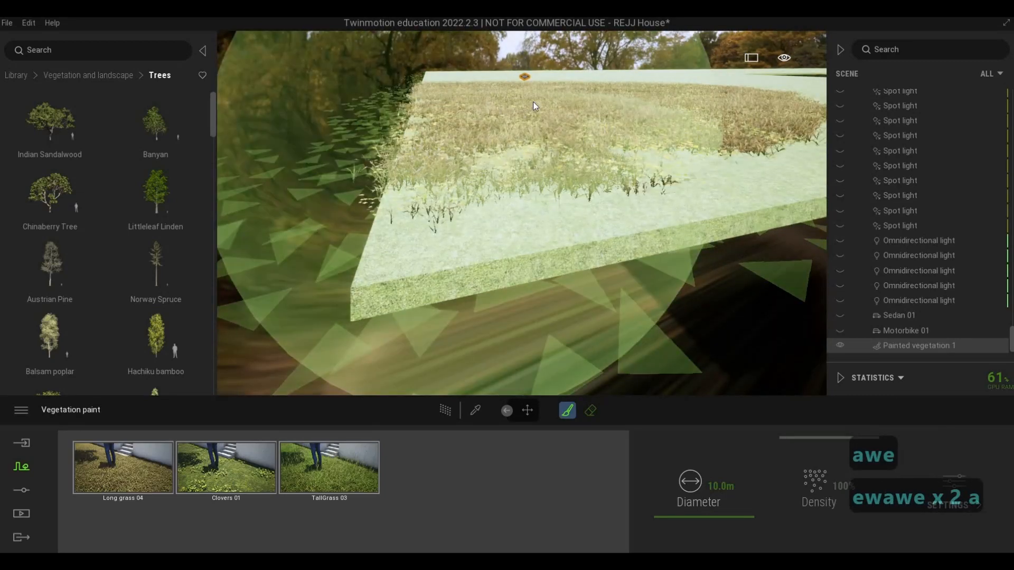
pyautogui.press('w')
pyautogui.press('d')
pyautogui.press('q')
pyautogui.press('d')
pyautogui.press('s')
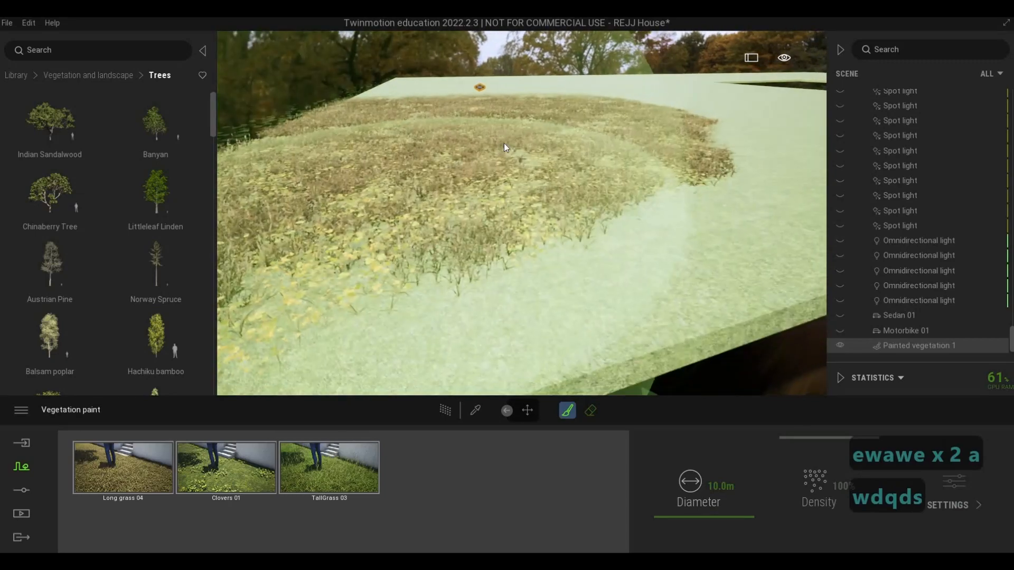
pyautogui.press('d')
pyautogui.press('d')
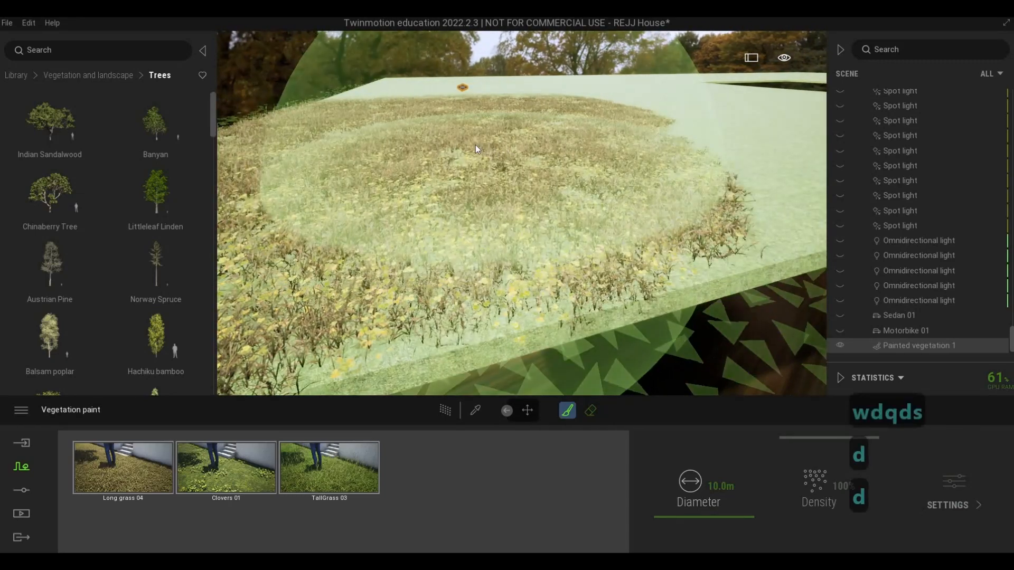
# Continue painting the grass mix along the lawn's front edge towards the house opening and planter boxes.
pyautogui.press('d')
pyautogui.press('q')
pyautogui.moveTo(462, 186)
pyautogui.mouseDown()
pyautogui.moveTo(547, 166)
pyautogui.moveTo(505, 167)
pyautogui.mouseUp()
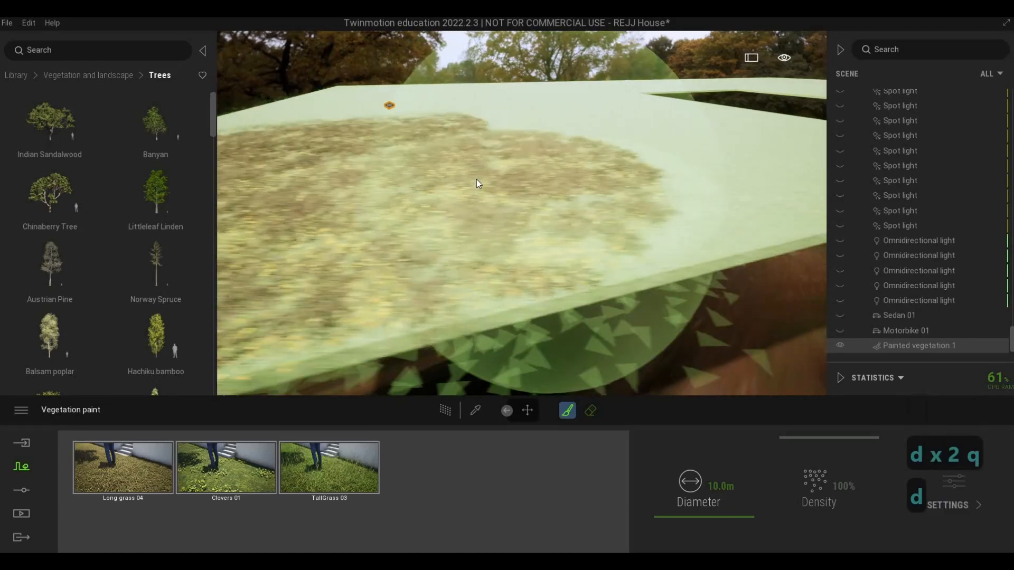
pyautogui.press('d')
pyautogui.press('q')
pyautogui.moveTo(507, 203); pyautogui.dragTo(558, 172)
pyautogui.press('d')
pyautogui.press('q')
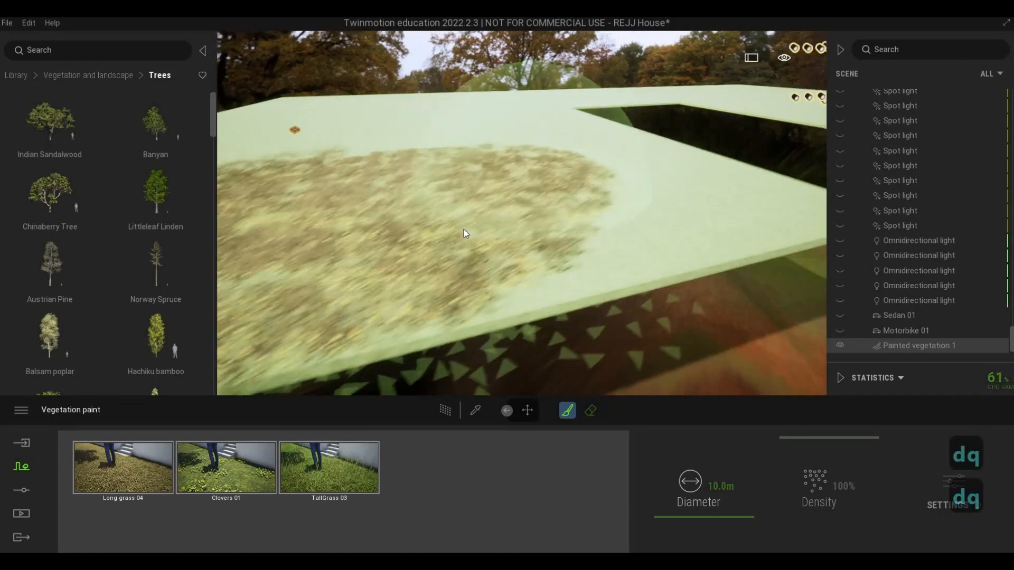
pyautogui.moveTo(515, 227)
pyautogui.mouseDown()
pyautogui.moveTo(597, 213)
pyautogui.moveTo(478, 234)
pyautogui.mouseUp()
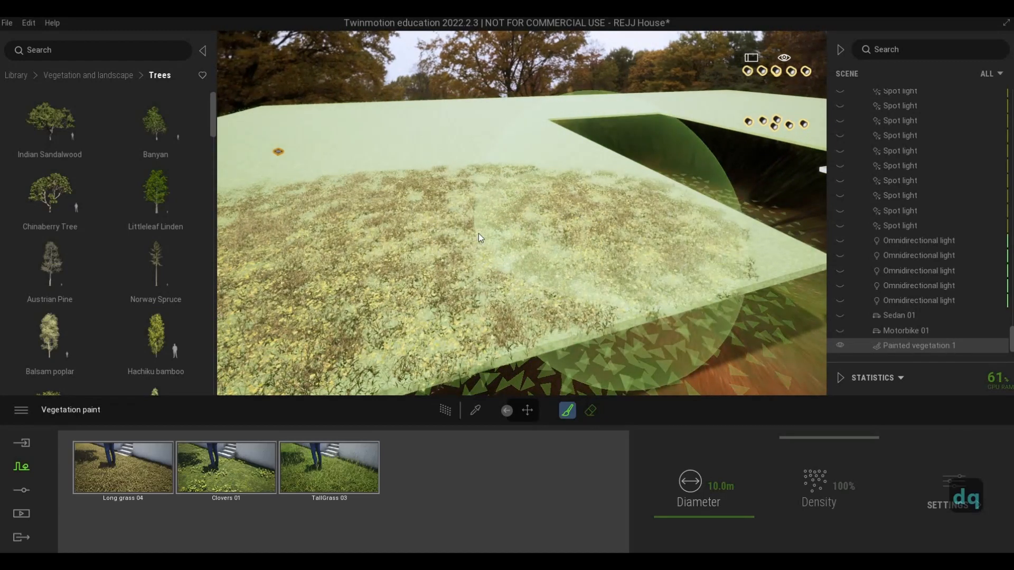
pyautogui.press('d')
pyautogui.press('q')
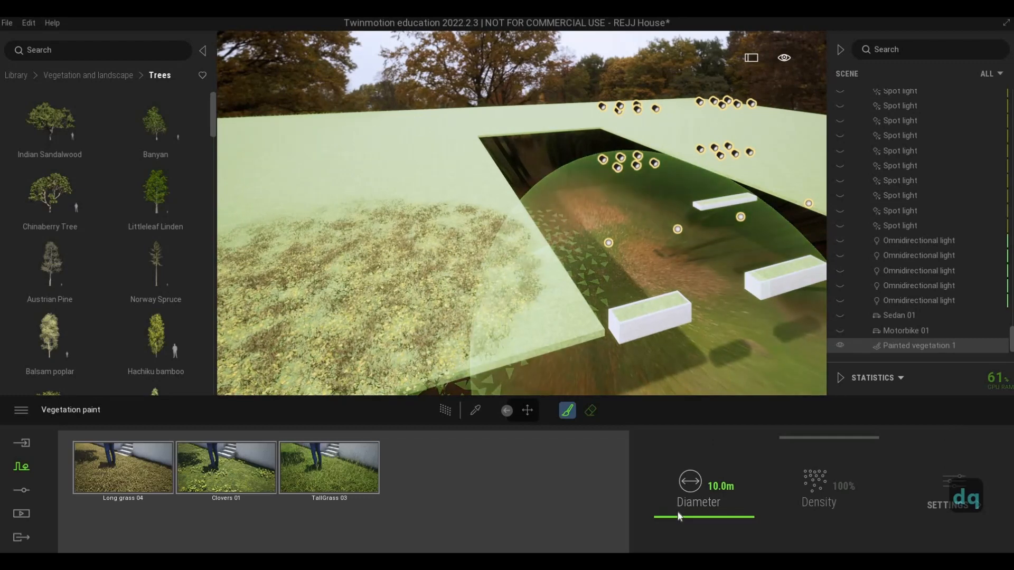
# Set the brush diameter to 2.1 m and paint the front corner of the lawn beside the house opening.
pyautogui.click(675, 523)
pyautogui.moveTo(675, 523); pyautogui.dragTo(681, 523)
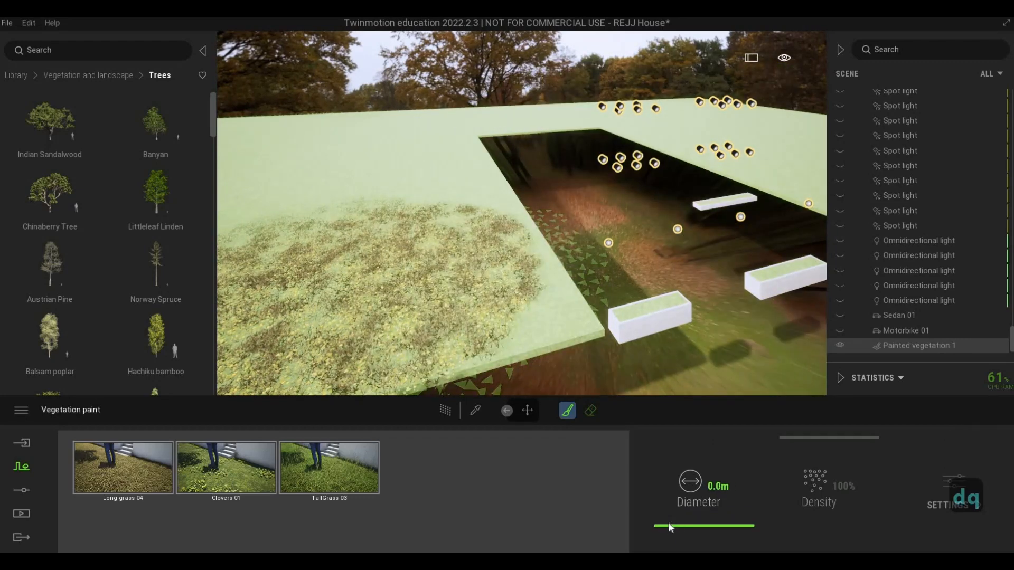
pyautogui.press('w')
pyautogui.press('w')
pyautogui.press('e')
pyautogui.press('w')
pyautogui.press('q')
pyautogui.press('d')
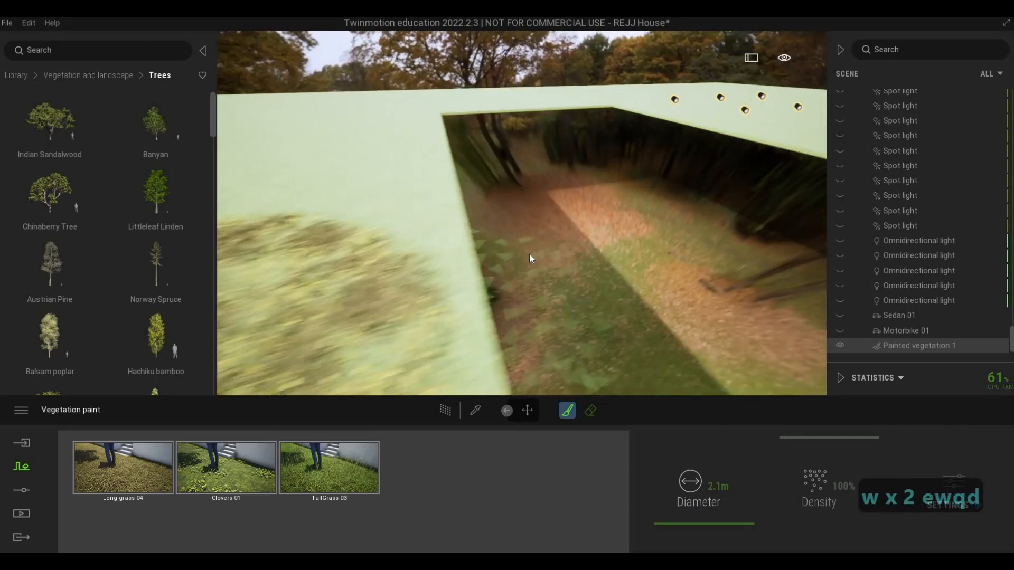
pyautogui.press('s')
pyautogui.press('d')
pyautogui.press('s')
pyautogui.press('a')
pyautogui.press('s')
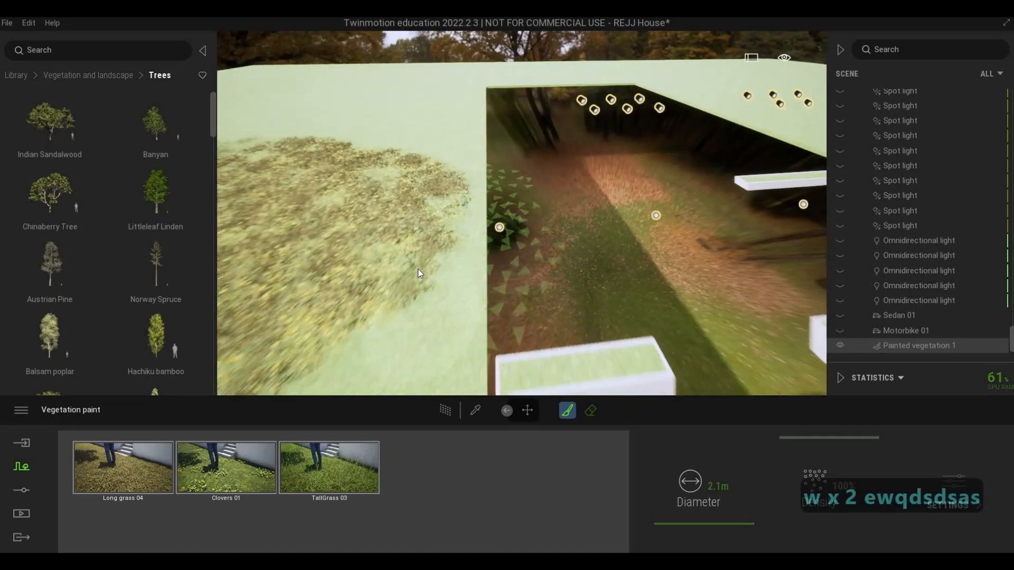
pyautogui.moveTo(430, 281)
pyautogui.mouseDown()
pyautogui.moveTo(462, 271)
pyautogui.moveTo(464, 230)
pyautogui.mouseUp()
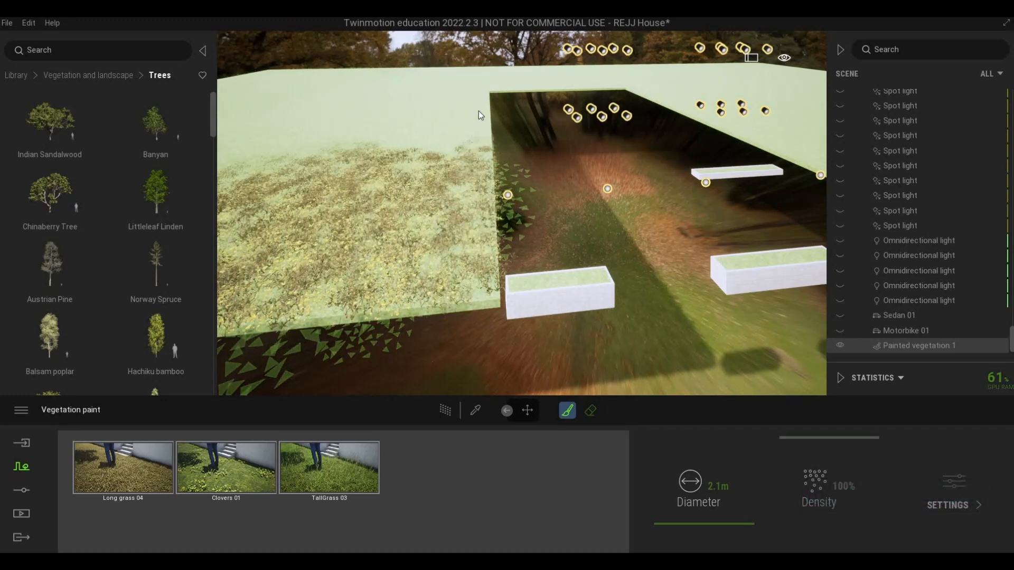
# Paint a narrow grass strip along the side of the house opening and around its inner back corner.
pyautogui.press('q')
pyautogui.press('w')
pyautogui.press('a')
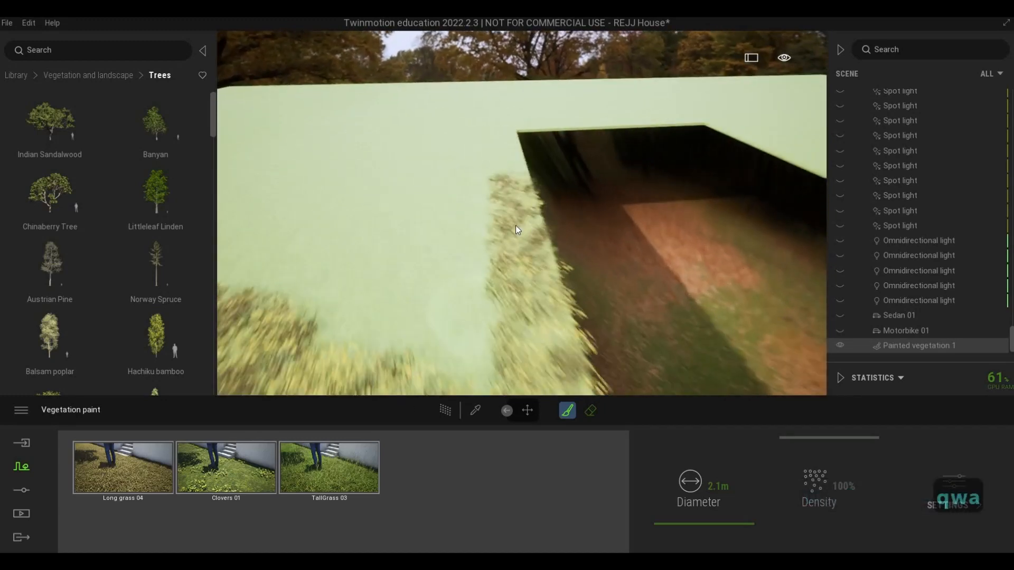
pyautogui.press('w')
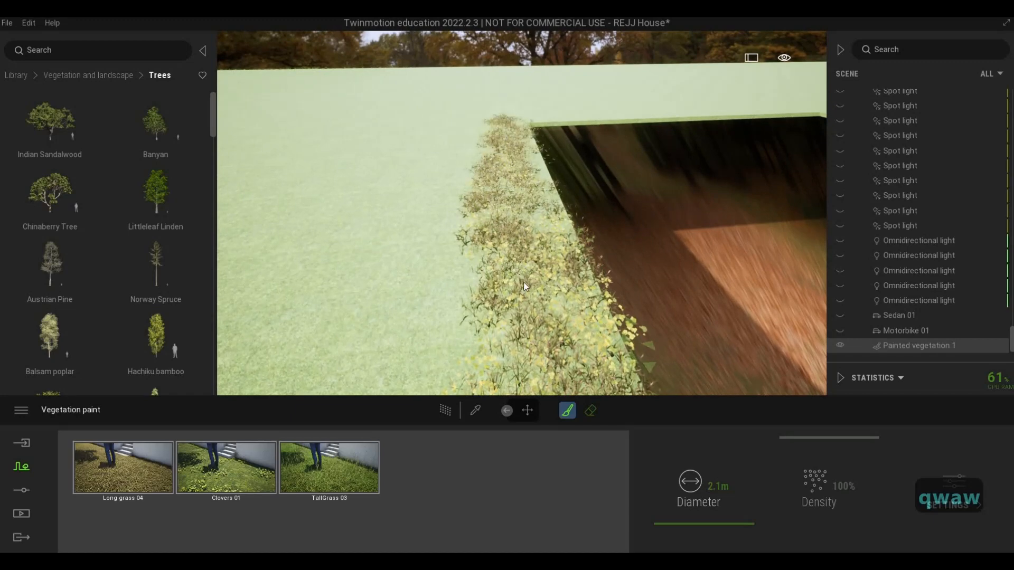
pyautogui.press('q')
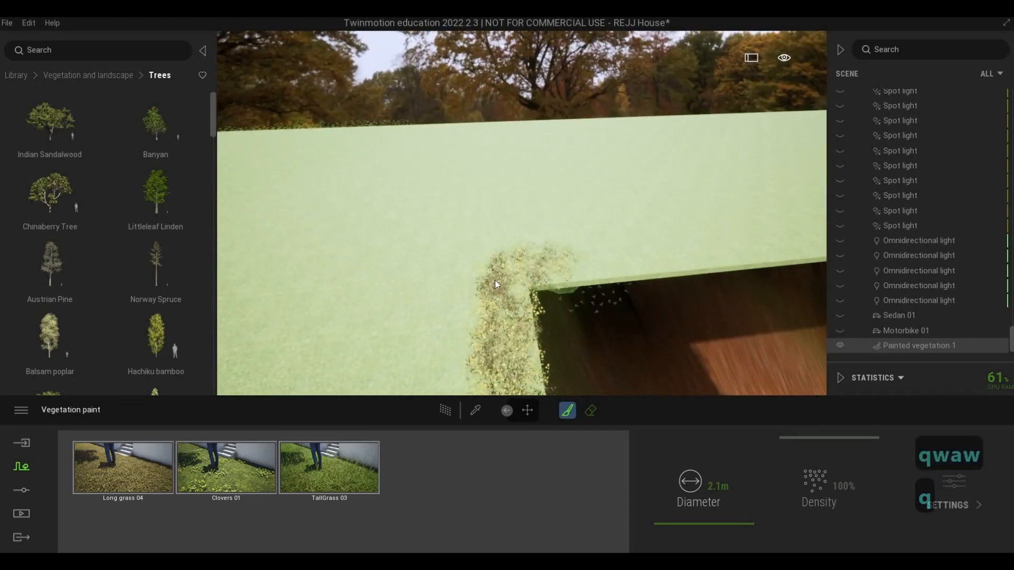
pyautogui.press('d')
pyautogui.press('q')
pyautogui.moveTo(572, 309)
pyautogui.mouseDown()
pyautogui.moveTo(673, 307)
pyautogui.moveTo(556, 318)
pyautogui.moveTo(566, 343)
pyautogui.mouseUp()
# Paint a narrow grass strip along the opposite side of the house opening with the 2.1 m brush.
pyautogui.press('d')
pyautogui.press('d')
pyautogui.press('s')
pyautogui.press('e')
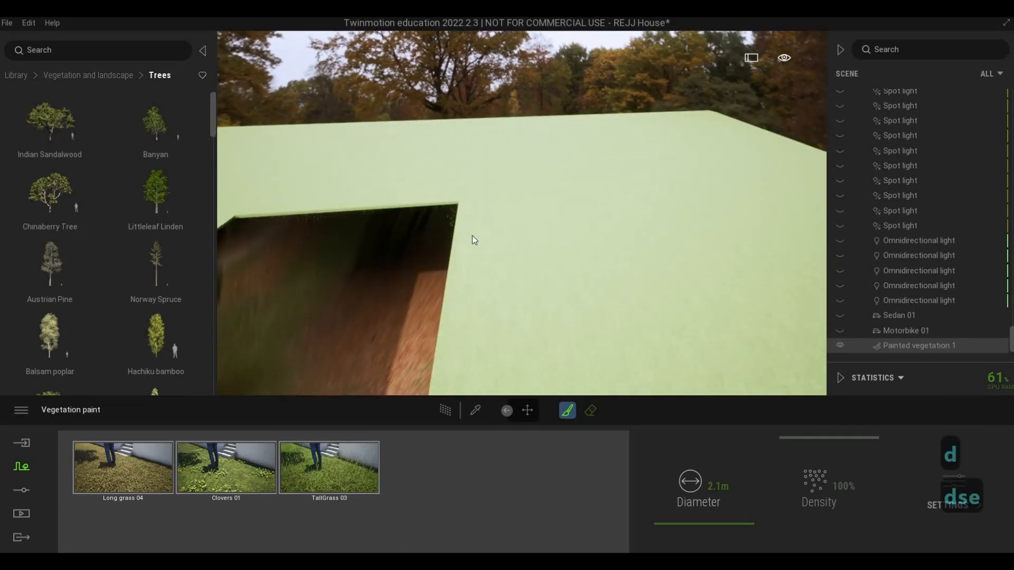
pyautogui.moveTo(468, 335); pyautogui.dragTo(480, 242)
pyautogui.press('e')
pyautogui.press('s')
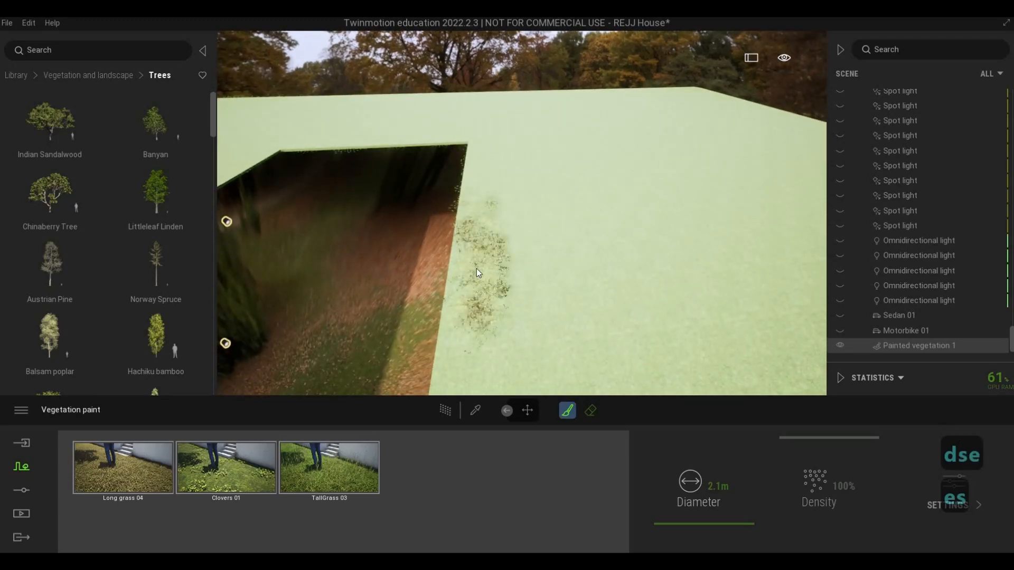
# Extend the narrow grass strip down to the front corner of the lawn on the opening's far side.
pyautogui.press('s')
pyautogui.press('e')
pyautogui.moveTo(481, 315)
pyautogui.mouseDown()
pyautogui.moveTo(489, 239)
pyautogui.moveTo(534, 220)
pyautogui.moveTo(638, 211)
pyautogui.mouseUp()
pyautogui.press('s')
pyautogui.press('e')
pyautogui.press('d')
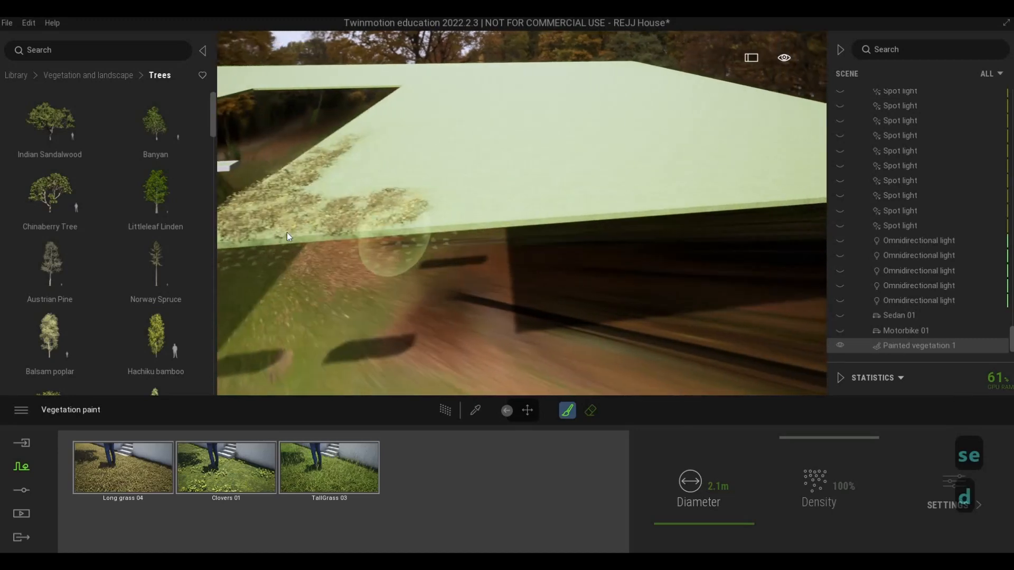
pyautogui.press('q')
pyautogui.press('a')
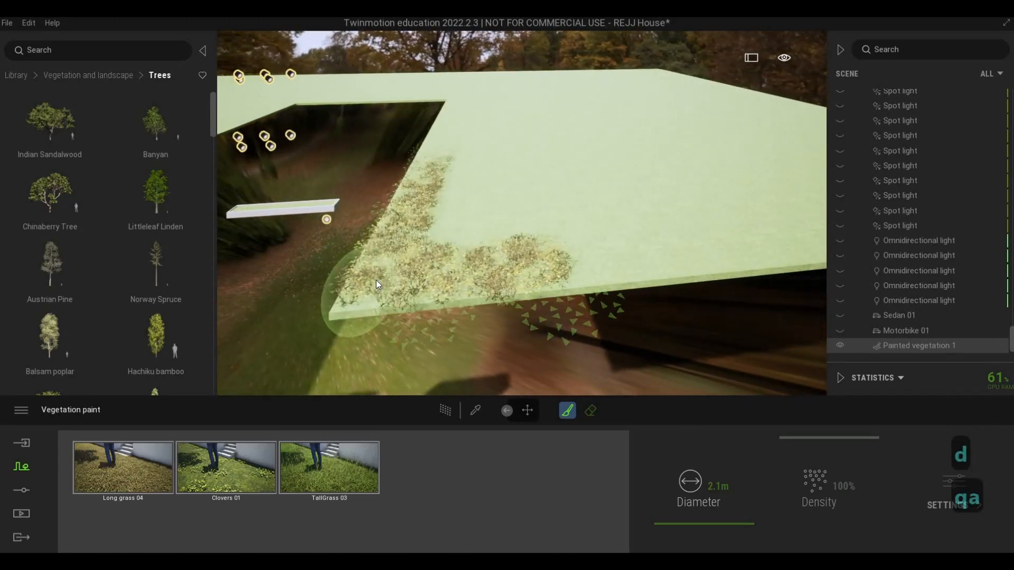
# Paint a narrow grass strip along this lawn section's front edge as far as its outer corner.
pyautogui.press('d')
pyautogui.moveTo(404, 252); pyautogui.dragTo(506, 240)
pyautogui.press('d')
pyautogui.press('q')
pyautogui.moveTo(457, 316)
pyautogui.mouseDown()
pyautogui.moveTo(675, 290)
pyautogui.moveTo(580, 333)
pyautogui.mouseUp()
pyautogui.press('d')
pyautogui.press('q')
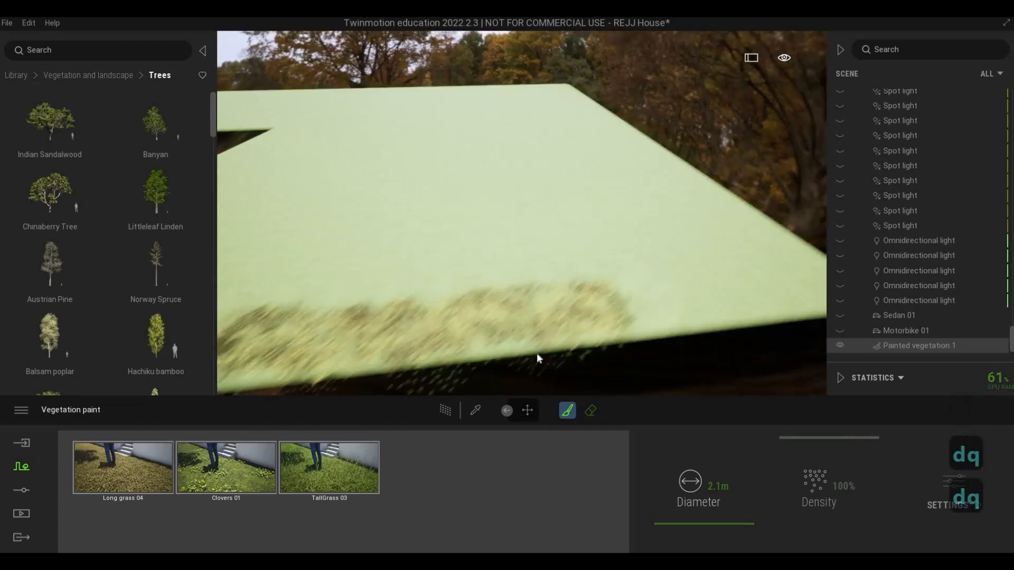
pyautogui.press('d')
pyautogui.press('s')
pyautogui.press('e')
pyautogui.moveTo(499, 295)
pyautogui.mouseDown()
pyautogui.moveTo(641, 281)
pyautogui.moveTo(437, 299)
pyautogui.mouseUp()
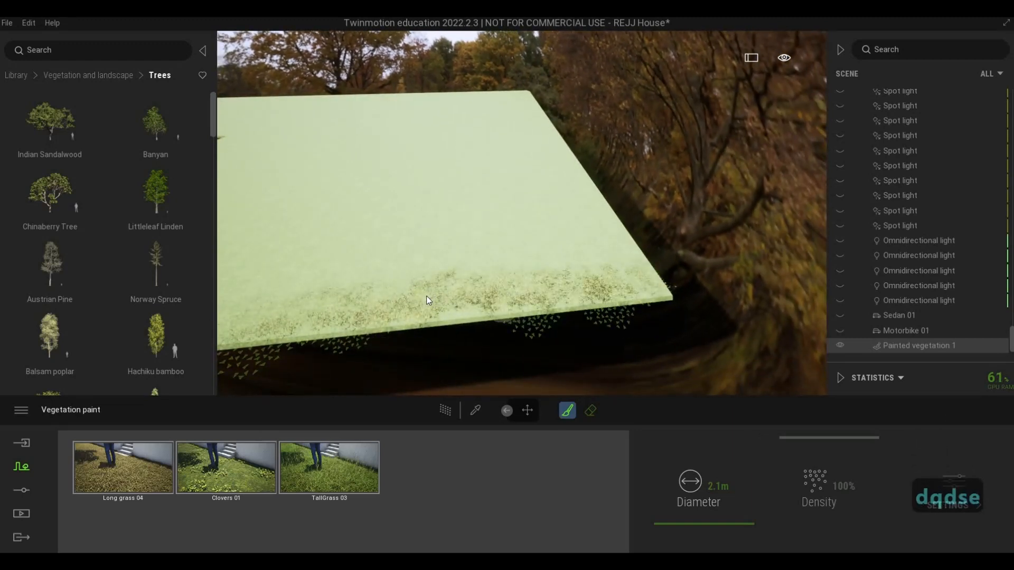
# Set the brush diameter to 10.5 m and paint the grass mix along the outer side of this lawn section.
pyautogui.press('a')
pyautogui.press('a')
pyautogui.press('q')
pyautogui.press('a')
pyautogui.press('s')
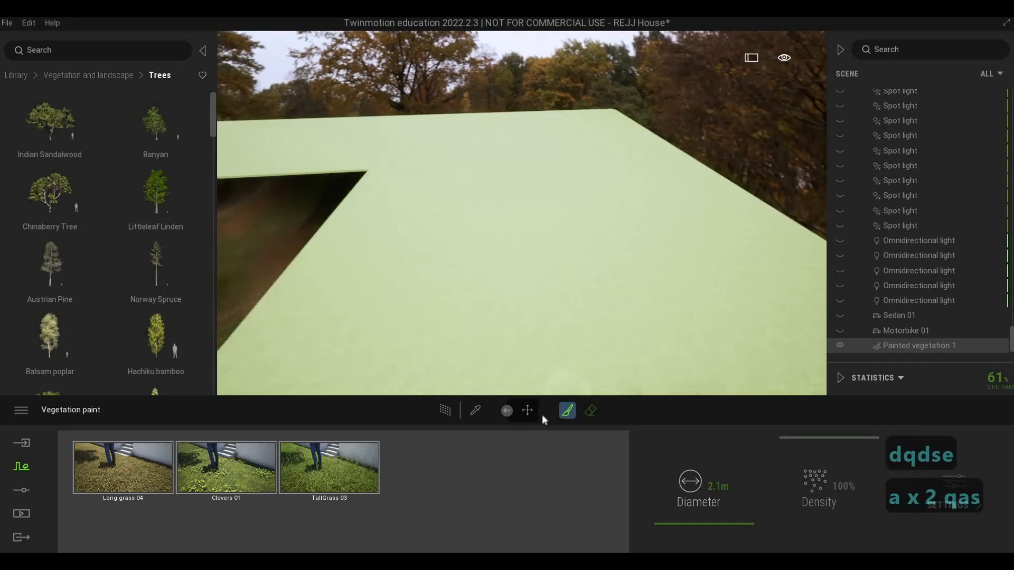
pyautogui.click(682, 519)
pyautogui.press('s')
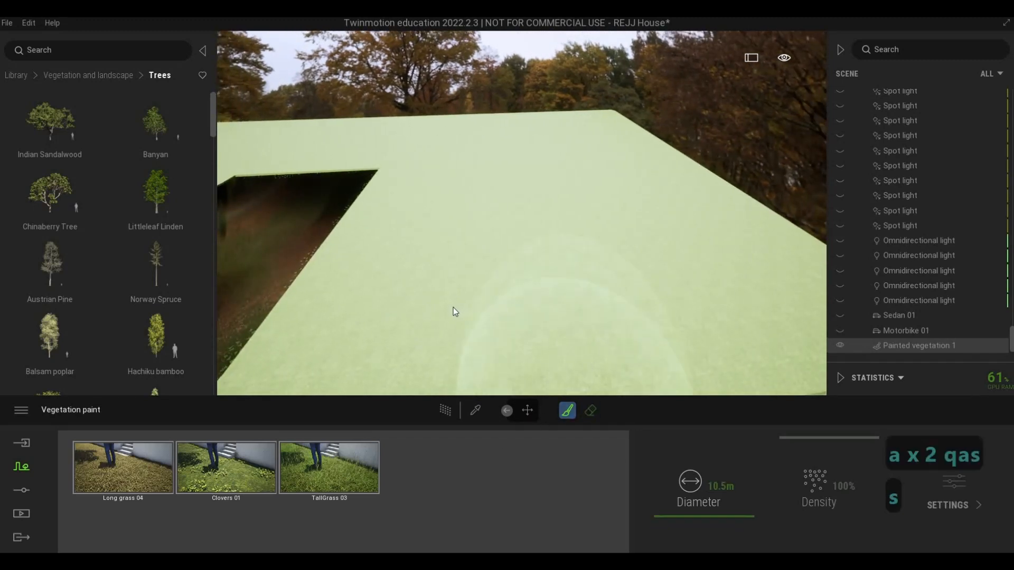
pyautogui.press('a')
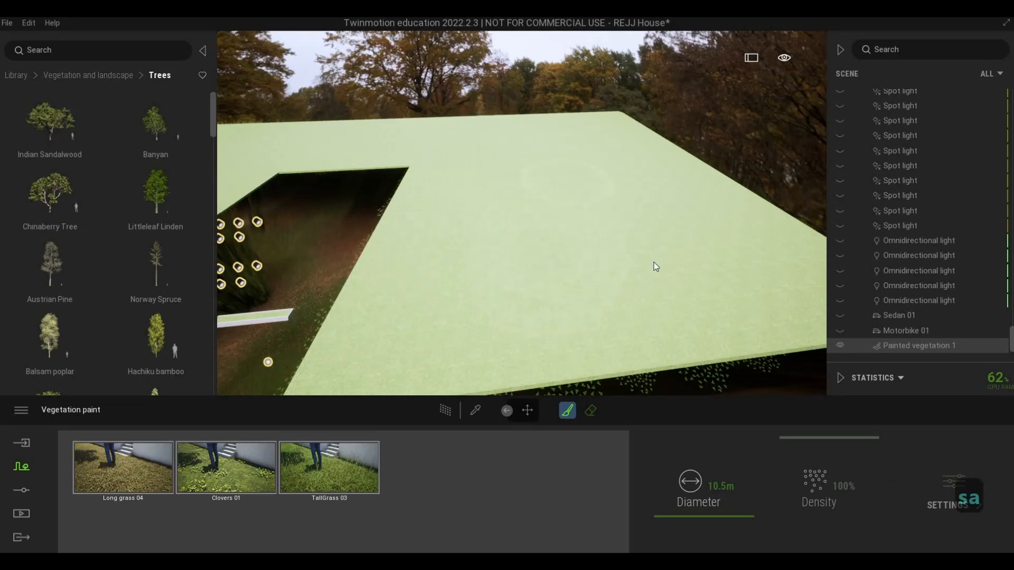
pyautogui.press('d')
pyautogui.press('d')
pyautogui.press('d')
pyautogui.press('d')
pyautogui.press('d')
pyautogui.press('d')
pyautogui.press('d')
pyautogui.press('d')
pyautogui.press('d')
pyautogui.press('d')
pyautogui.press('d')
pyautogui.press('d')
pyautogui.press('d')
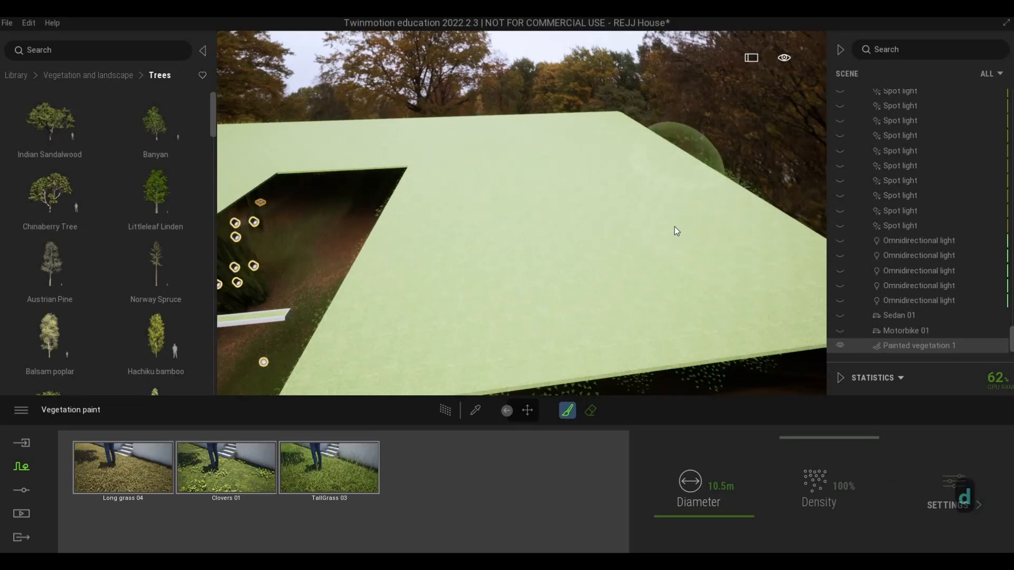
pyautogui.press('a')
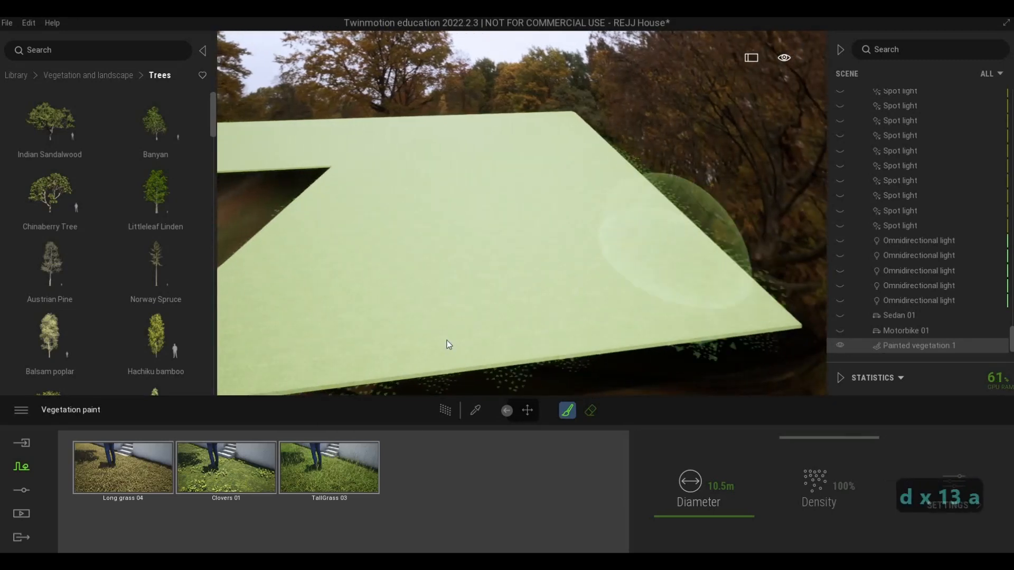
# Fill the middle of the lawn section beside the house opening with the grass mix.
pyautogui.press('w')
pyautogui.press('w')
pyautogui.press('e')
pyautogui.press('e')
pyautogui.press('e')
pyautogui.press('q')
pyautogui.press('q')
pyautogui.press('w')
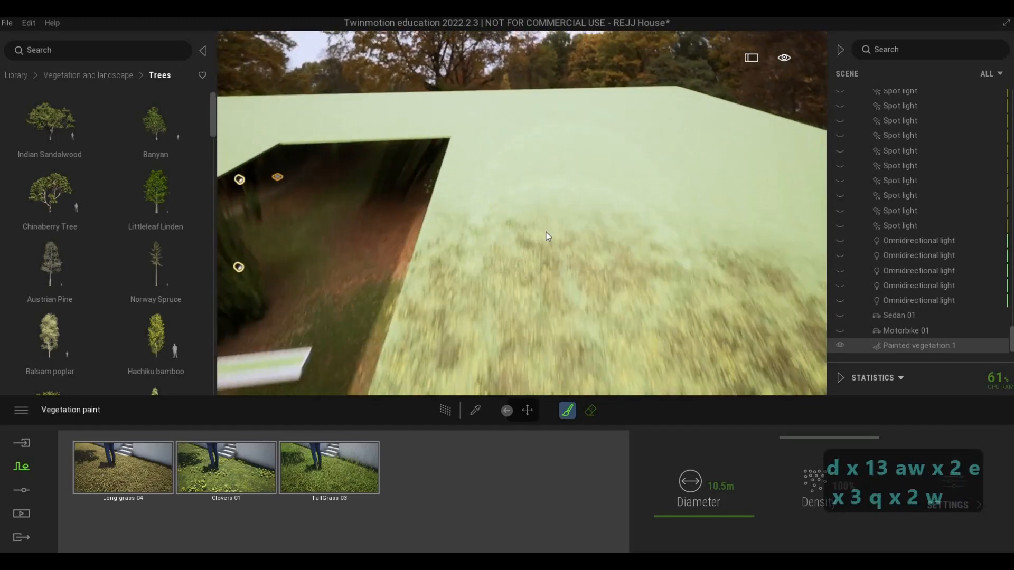
# Paint the grass mix over the lawn behind the house opening's back corner with the 10.5 m brush.
pyautogui.press('q')
pyautogui.press('w')
pyautogui.press('a')
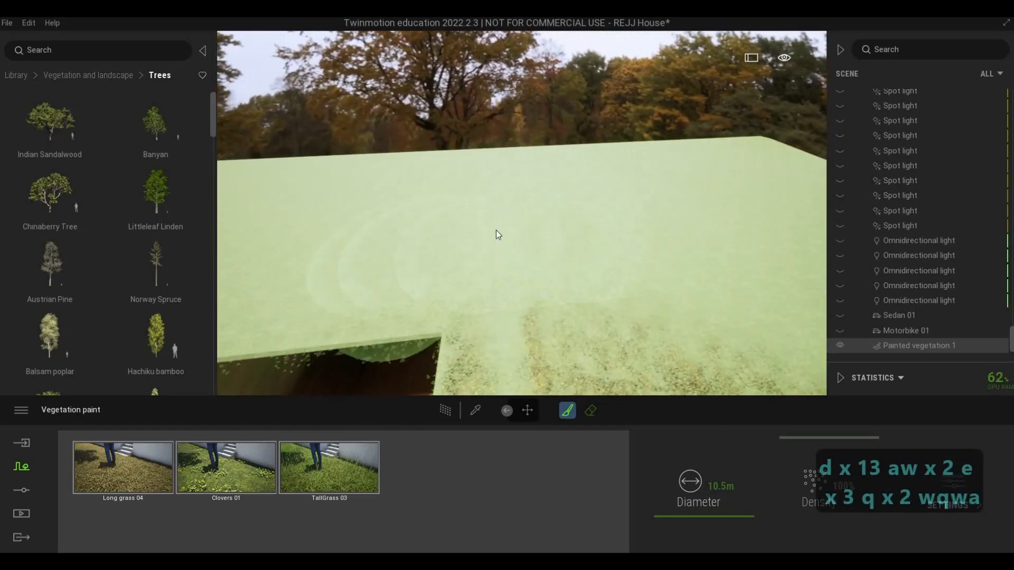
pyautogui.press('a')
pyautogui.press('d')
pyautogui.press('d')
pyautogui.press('d')
pyautogui.press('d')
pyautogui.press('d')
pyautogui.press('d')
pyautogui.press('d')
pyautogui.press('d')
pyautogui.press('d')
pyautogui.press('d')
pyautogui.press('d')
pyautogui.press('d')
pyautogui.press('d')
pyautogui.press('d')
pyautogui.press('d')
pyautogui.press('d')
pyautogui.press('d')
pyautogui.press('d')
pyautogui.press('a')
pyautogui.press('a')
pyautogui.press('a')
pyautogui.press('a')
pyautogui.press('a')
pyautogui.press('a')
pyautogui.press('a')
pyautogui.press('a')
pyautogui.press('a')
pyautogui.press('a')
pyautogui.press('a')
pyautogui.press('a')
pyautogui.press('a')
pyautogui.press('a')
pyautogui.press('a')
pyautogui.press('a')
pyautogui.press('a')
pyautogui.press('a')
pyautogui.press('a')
pyautogui.press('a')
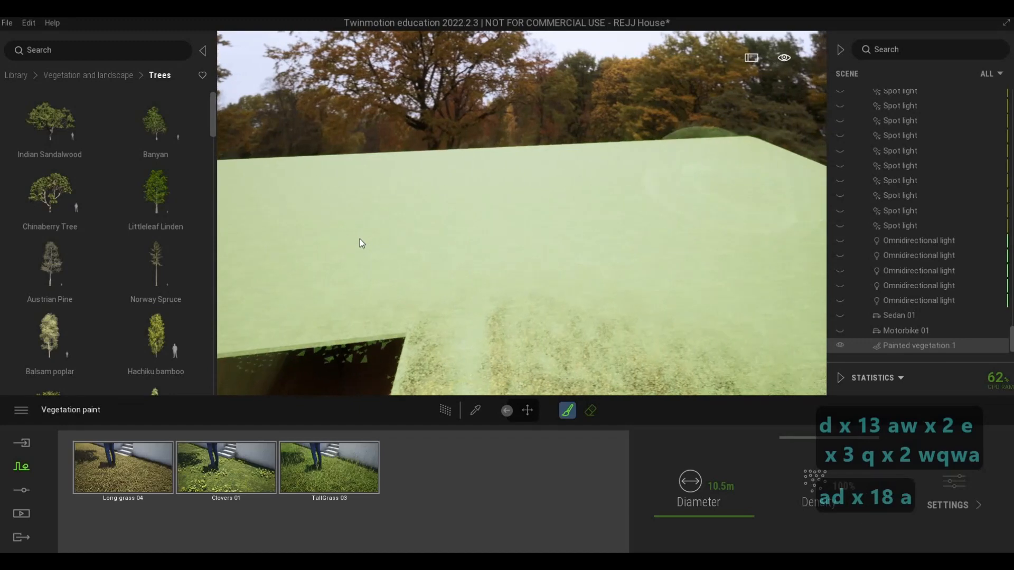
# Continue painting the grass mix along the lawn strip behind the house opening to its opposite back corner.
pyautogui.press('a')
pyautogui.press('a')
pyautogui.press('a')
pyautogui.press('a')
pyautogui.press('a')
pyautogui.press('a')
pyautogui.press('a')
pyautogui.press('a')
pyautogui.press('a')
pyautogui.press('a')
pyautogui.press('a')
pyautogui.press('a')
pyautogui.press('a')
pyautogui.press('a')
pyautogui.press('a')
pyautogui.press('a')
pyautogui.press('a')
pyautogui.press('a')
pyautogui.press('a')
pyautogui.press('a')
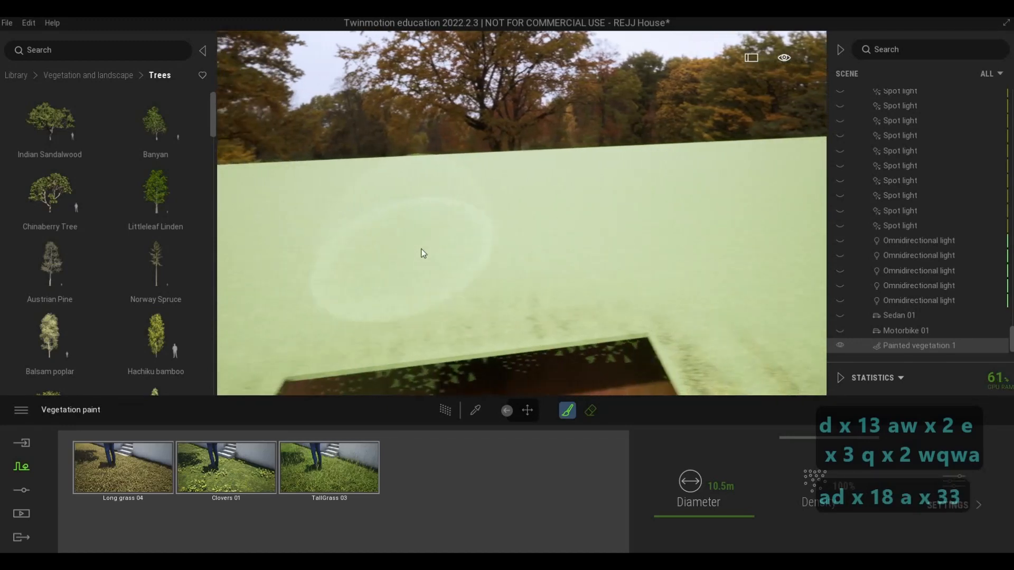
pyautogui.press('s')
pyautogui.press('a')
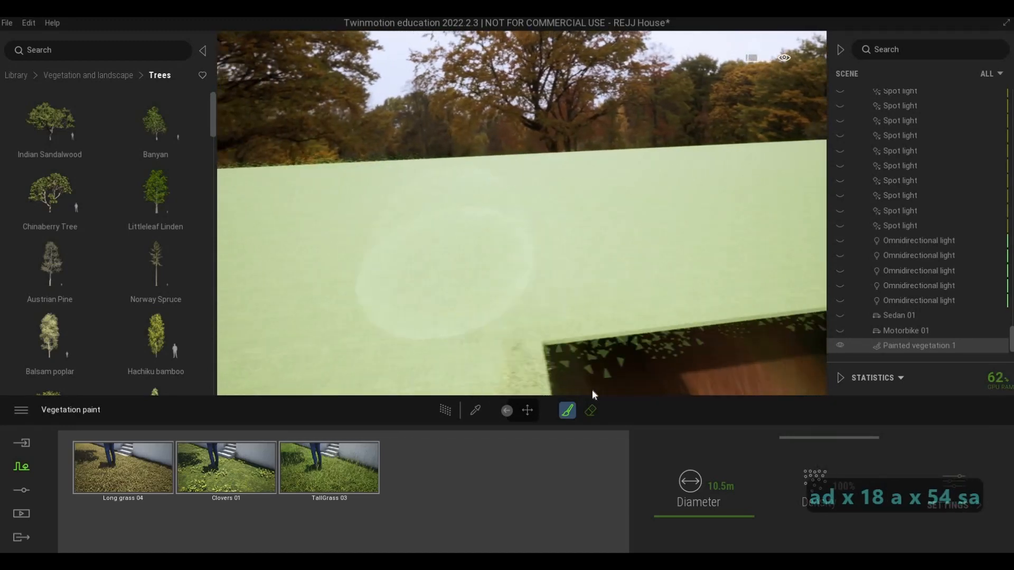
# Set the brush diameter to 20.2 m and paint the grass mix over the lawn's outer back corner.
pyautogui.press('s')
pyautogui.press('s')
pyautogui.press('s')
pyautogui.press('s')
pyautogui.press('s')
pyautogui.press('s')
pyautogui.press('s')
pyautogui.press('s')
pyautogui.press('s')
pyautogui.press('s')
pyautogui.press('s')
pyautogui.press('s')
pyautogui.moveTo(686, 505); pyautogui.dragTo(707, 505)
pyautogui.press('s')
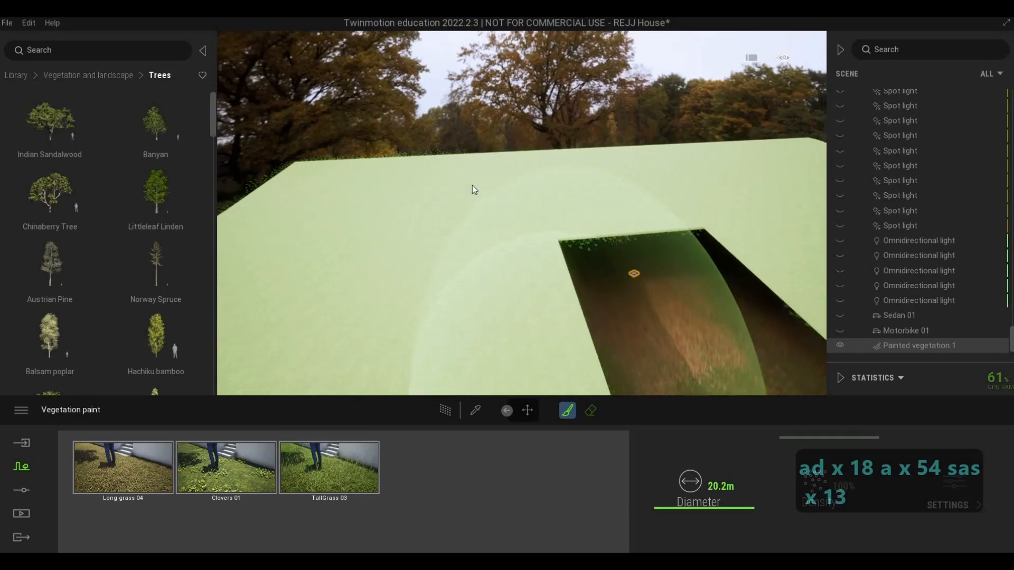
pyautogui.press('a')
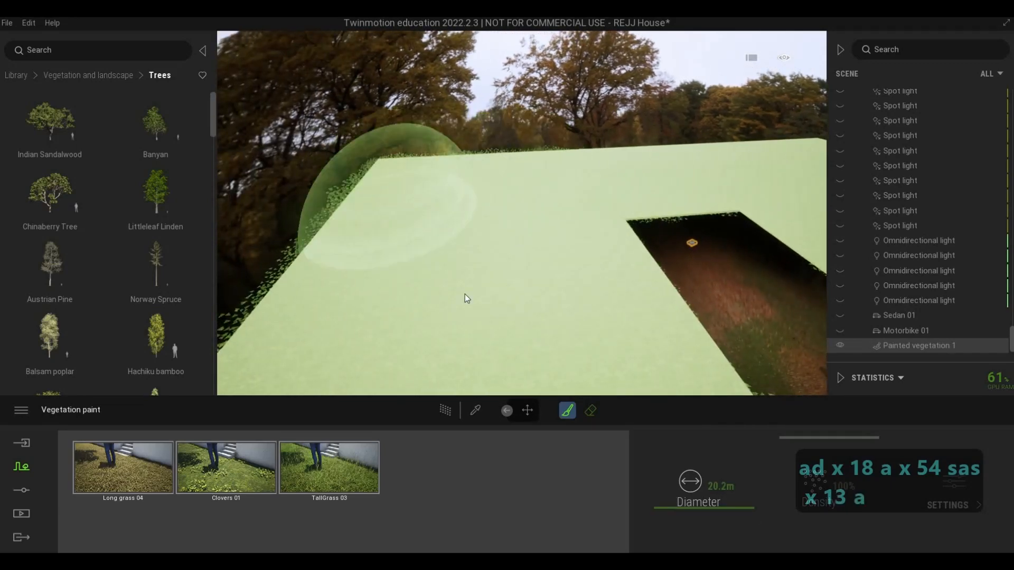
# Fill the lawn section on this side of the house opening with the grass mix up to its front edge.
pyautogui.press('s')
pyautogui.press('e')
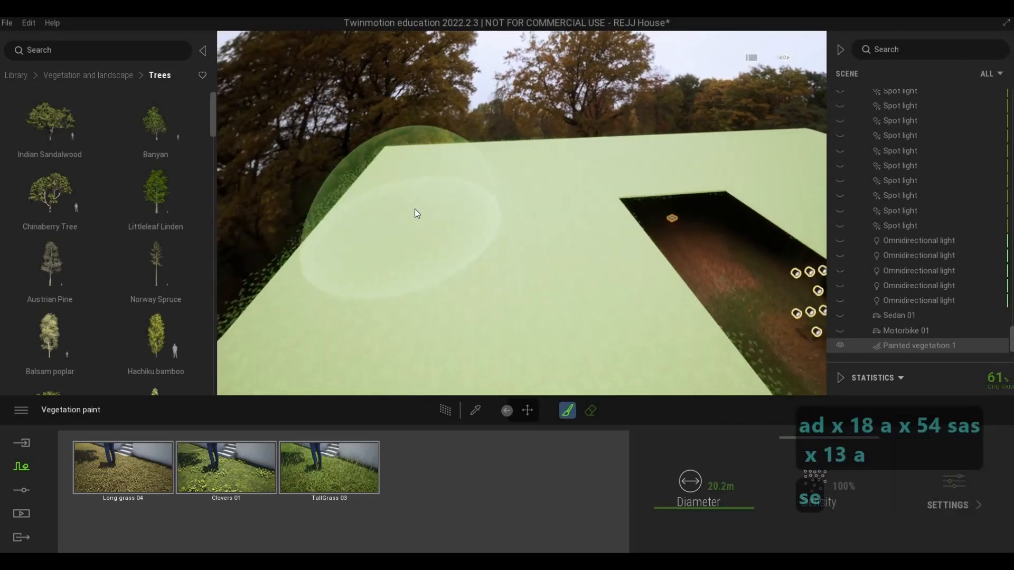
pyautogui.press('e')
pyautogui.press('s')
pyautogui.press('q')
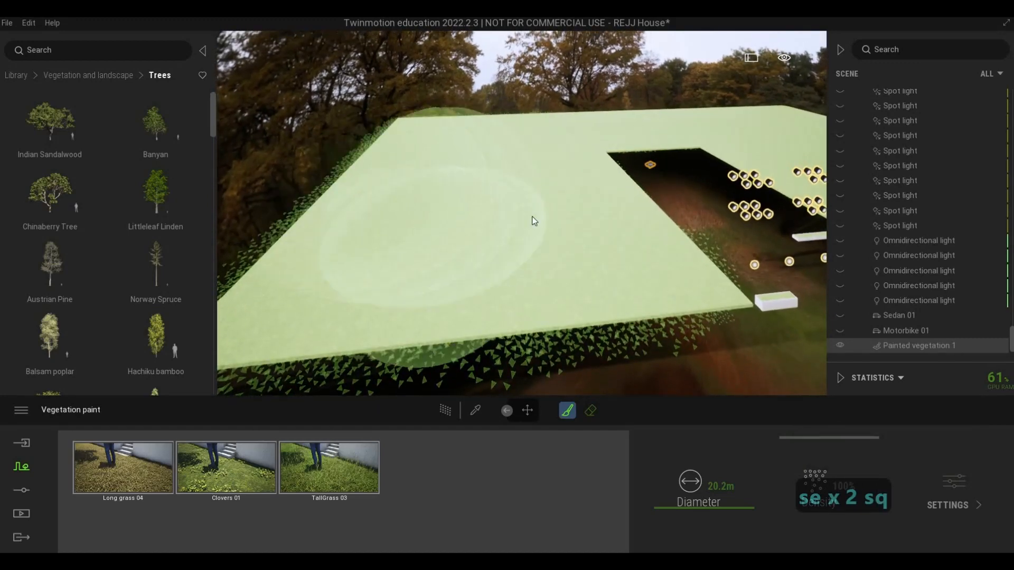
pyautogui.press('a')
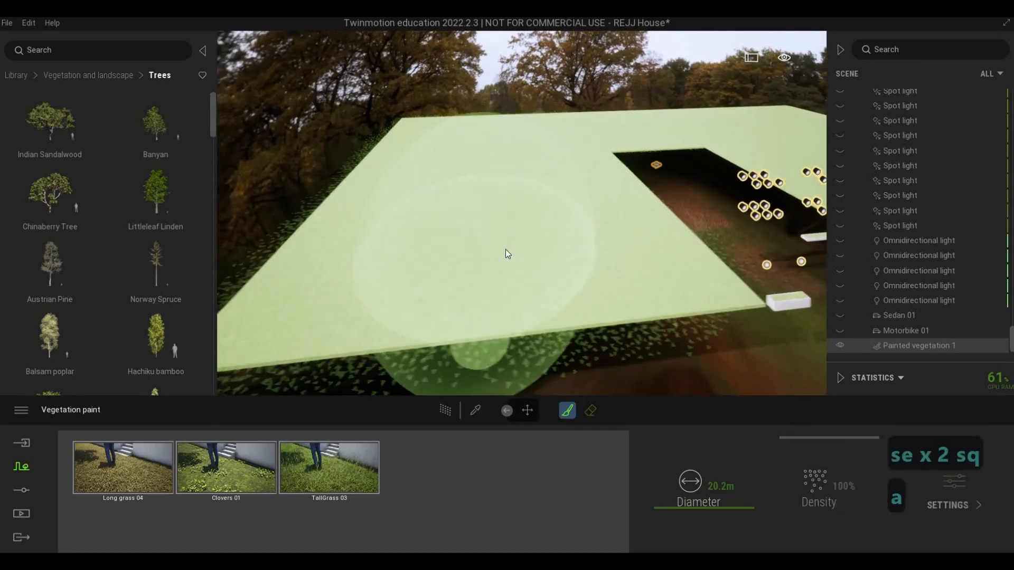
pyautogui.press('w')
pyautogui.press('e')
pyautogui.press('e')
pyautogui.press('e')
pyautogui.press('q')
pyautogui.press('w')
pyautogui.press('q')
pyautogui.press('w')
pyautogui.press('d')
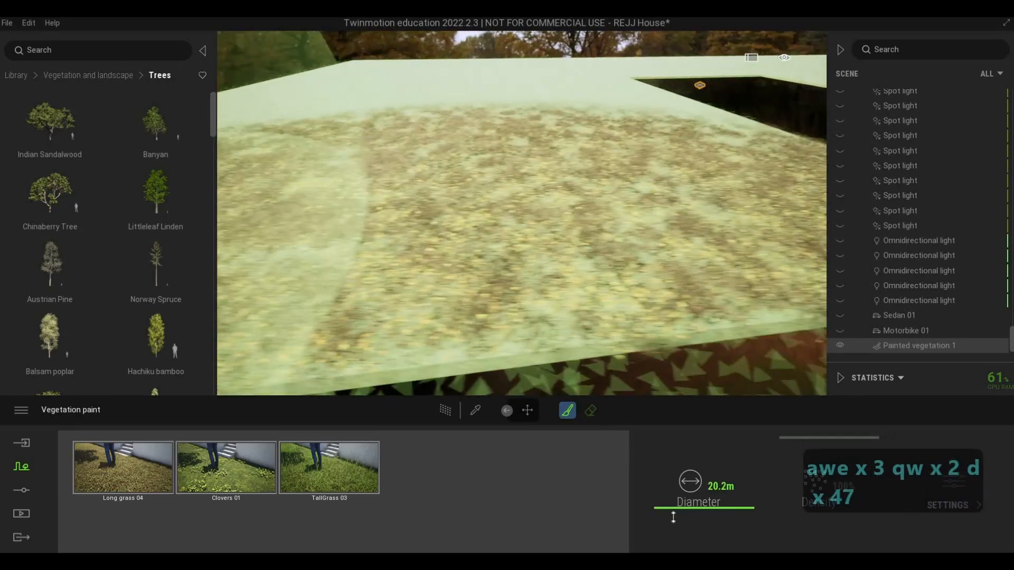
# Set the brush diameter to 3.3 m and paint the grass mix along the lawn's edge beside the opening and first planter box.
pyautogui.moveTo(672, 518); pyautogui.dragTo(672, 527)
pyautogui.press('d')
pyautogui.press('q')
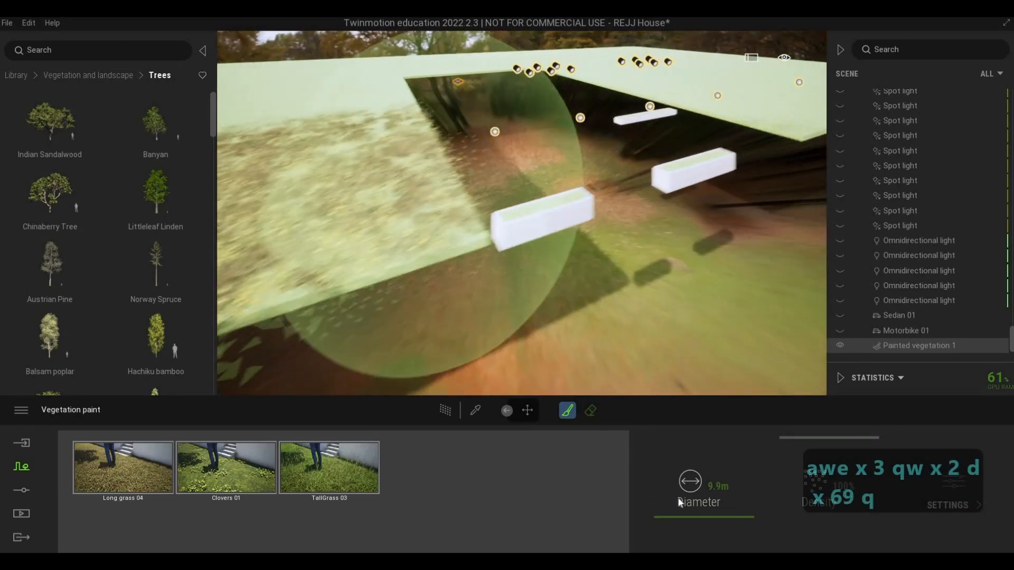
pyautogui.press('a')
pyautogui.press('a')
pyautogui.press('w')
pyautogui.press('e')
pyautogui.press('d')
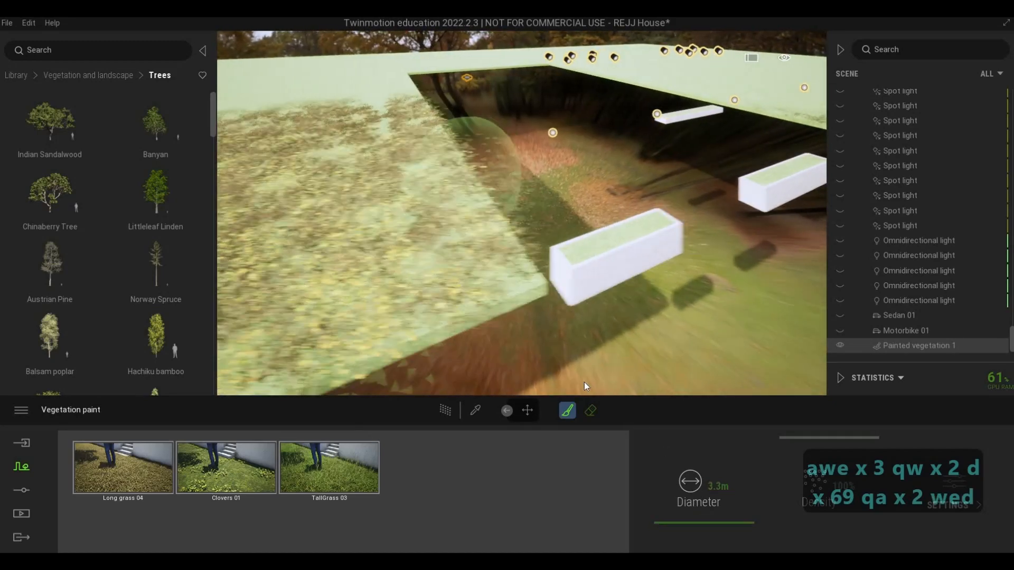
pyautogui.press('w')
pyautogui.press('e')
pyautogui.click(126, 494)
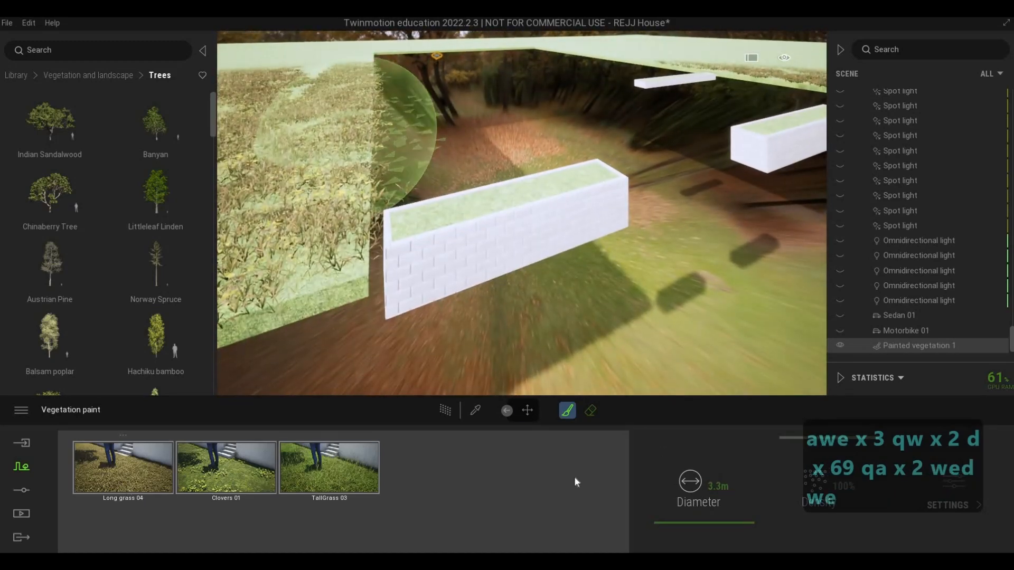
pyautogui.click(568, 414)
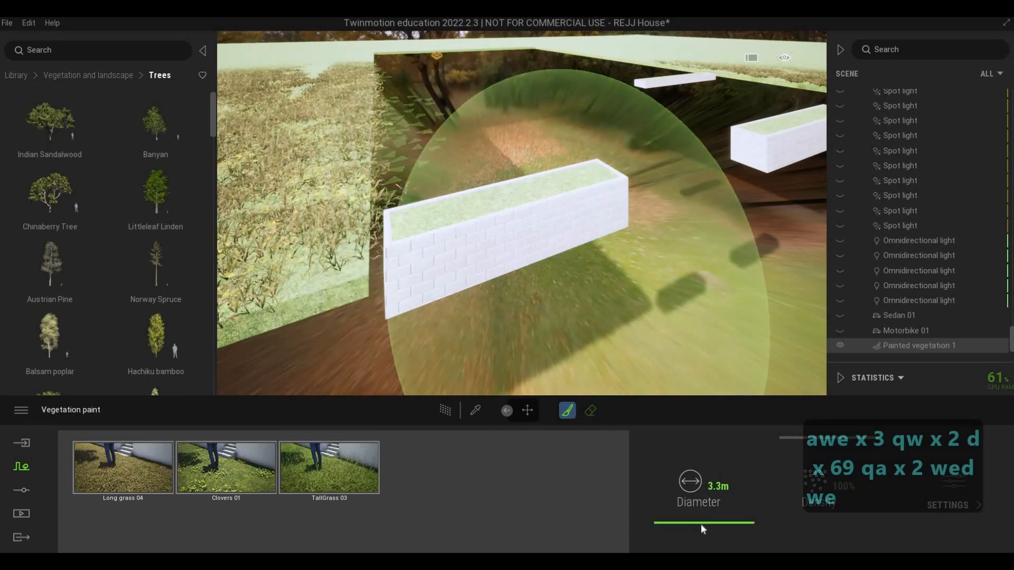
# Set the brush diameter to 0.5 m and paint the grass mix along the full length of the first planter box.
pyautogui.moveTo(702, 526); pyautogui.dragTo(700, 522)
pyautogui.press('a')
pyautogui.press('a')
pyautogui.press('w')
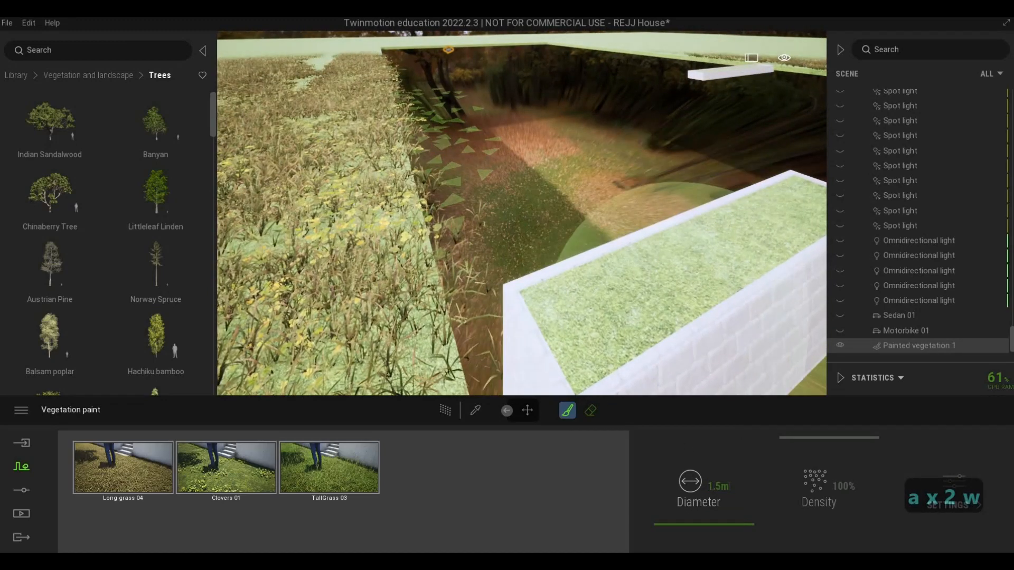
pyautogui.click(696, 487)
pyautogui.write('.5')
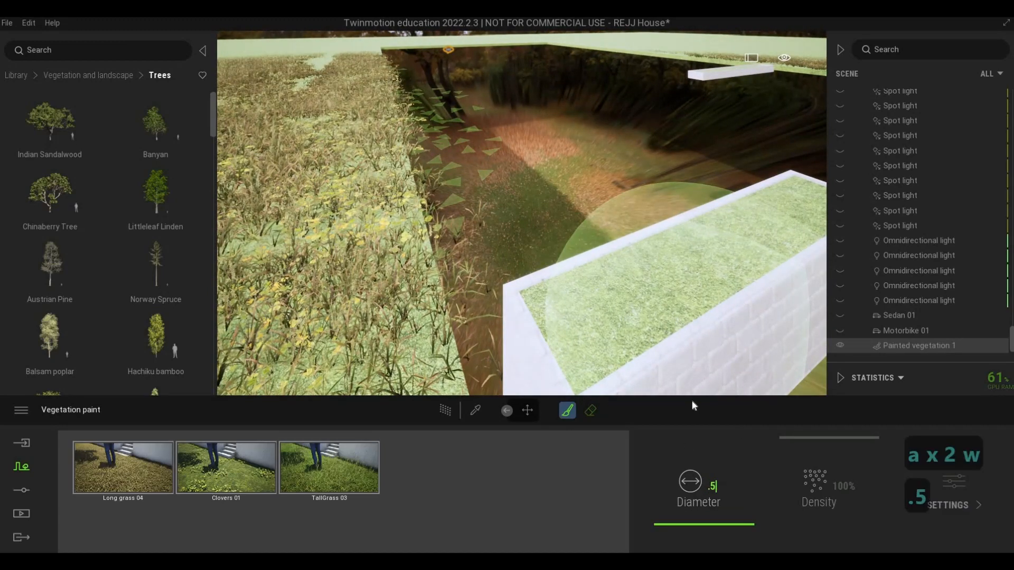
pyautogui.press('Return')
pyautogui.moveTo(596, 295)
pyautogui.mouseDown()
pyautogui.moveTo(614, 293)
pyautogui.moveTo(597, 305)
pyautogui.moveTo(681, 258)
pyautogui.mouseUp()
pyautogui.press('d')
pyautogui.press('q')
pyautogui.press('a')
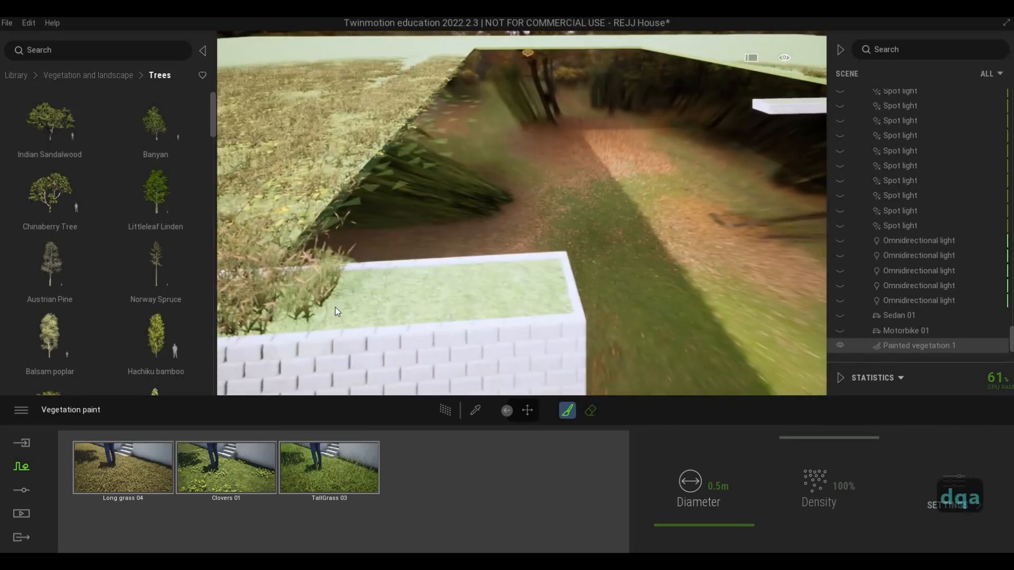
pyautogui.moveTo(325, 312)
pyautogui.mouseDown()
pyautogui.moveTo(388, 294)
pyautogui.moveTo(540, 292)
pyautogui.moveTo(557, 282)
pyautogui.mouseUp()
# Paint the grass mix along the full length of the second planter box with the 0.5 m brush.
pyautogui.press('d')
pyautogui.press('a')
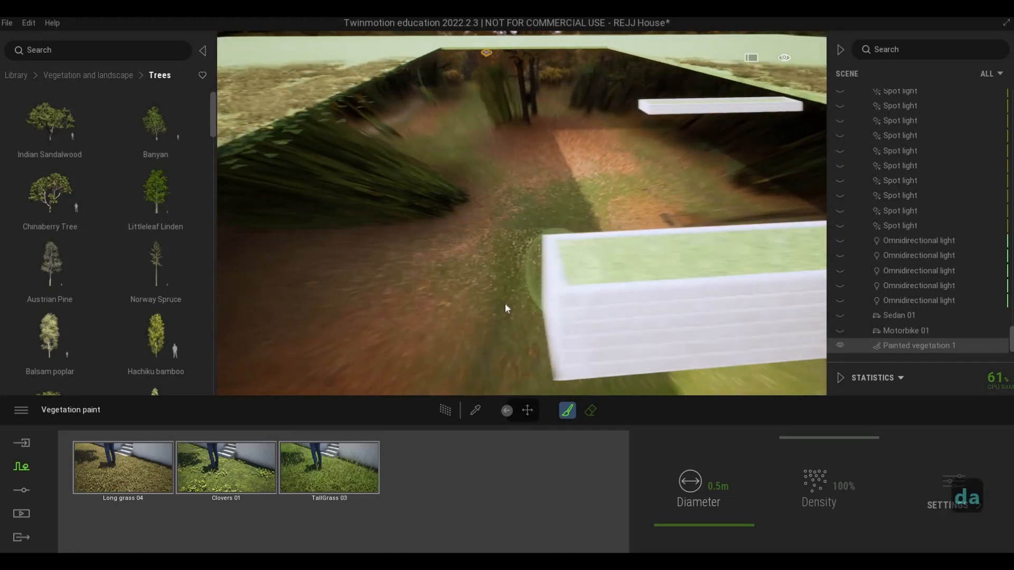
pyautogui.press('w')
pyautogui.press('d')
pyautogui.press('s')
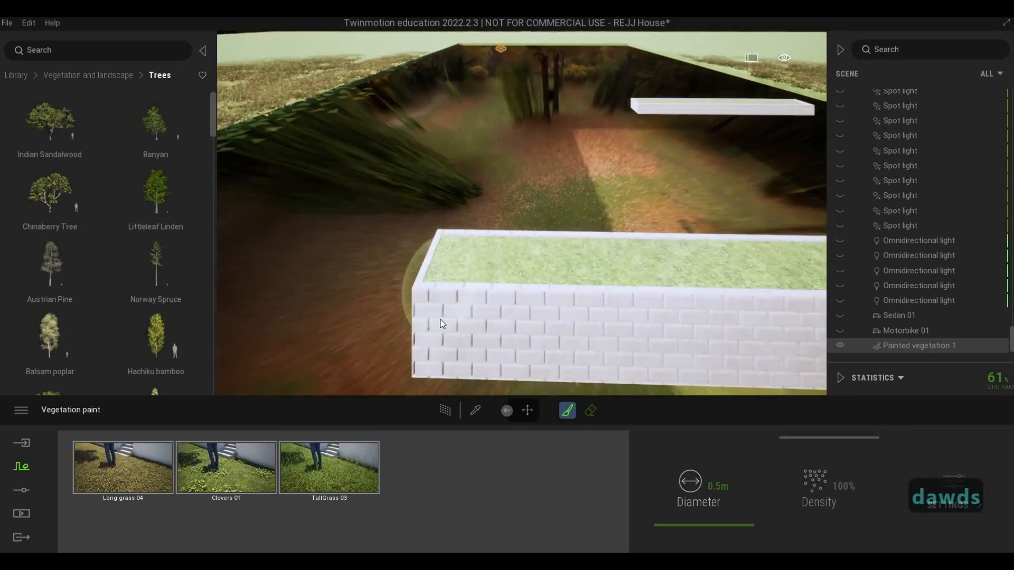
pyautogui.press('w')
pyautogui.press('s')
pyautogui.moveTo(492, 287); pyautogui.dragTo(705, 286)
pyautogui.press('d')
pyautogui.moveTo(297, 290)
pyautogui.mouseDown()
pyautogui.moveTo(650, 297)
pyautogui.moveTo(627, 301)
pyautogui.mouseUp()
# Paint the grass mix from end to end inside the third planter box.
pyautogui.press('a')
pyautogui.press('d')
pyautogui.press('q')
pyautogui.moveTo(627, 301)
pyautogui.mouseDown(button='right')
pyautogui.moveTo(506, 324)
pyautogui.moveTo(593, 328)
pyautogui.moveTo(624, 347)
pyautogui.moveTo(550, 363)
pyautogui.moveTo(476, 240)
pyautogui.mouseUp(button='right')
pyautogui.press('a')
pyautogui.press('w')
pyautogui.press('e')
pyautogui.press('s')
pyautogui.press('d')
pyautogui.press('e')
pyautogui.moveTo(515, 248); pyautogui.dragTo(657, 261)
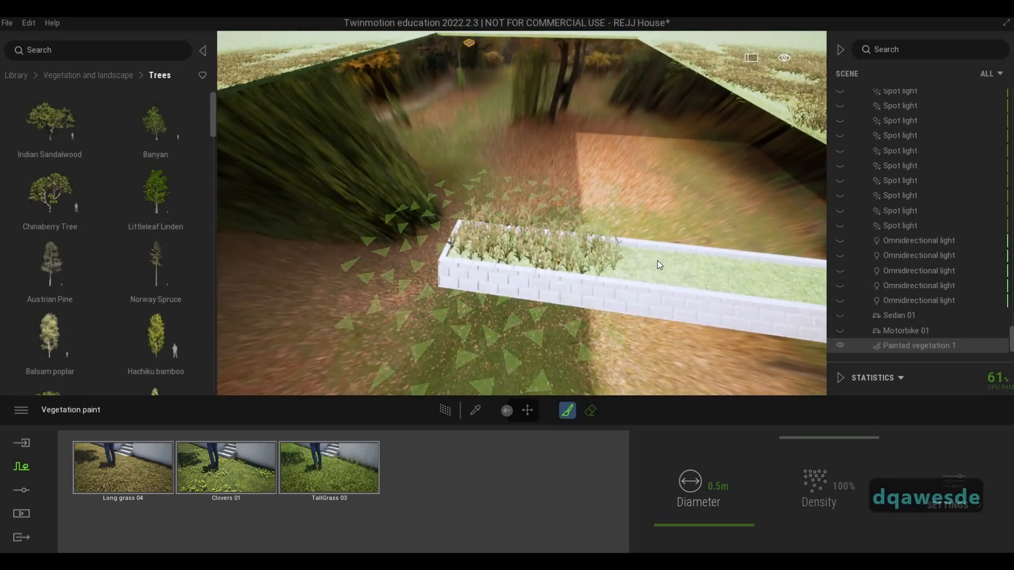
pyautogui.press('d')
pyautogui.moveTo(377, 272); pyautogui.dragTo(524, 295)
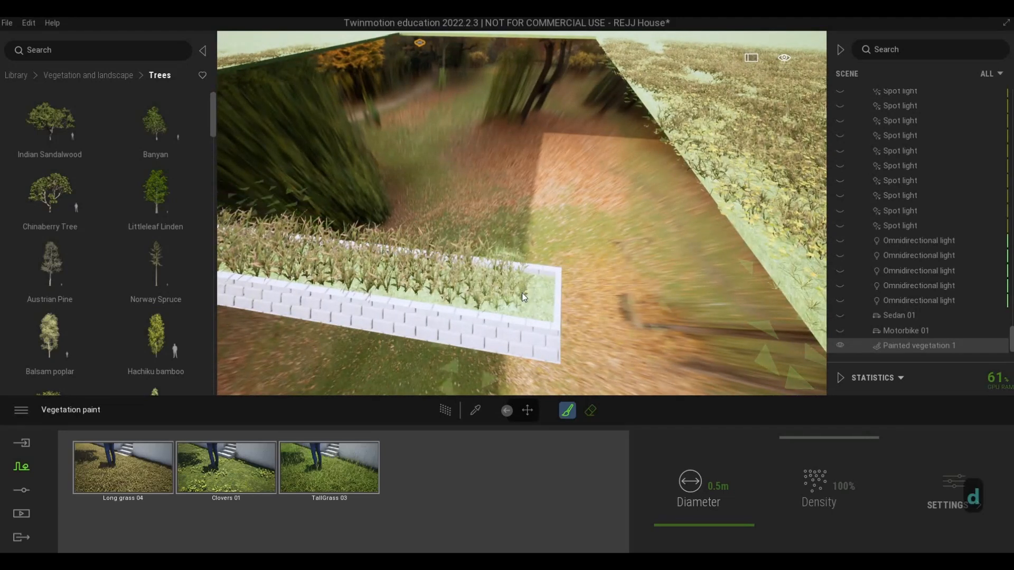
# Set the brush diameter to 8.1 m and paint the grass mix over the lawn along its edge, working away from the opening.
pyautogui.press('a')
pyautogui.press('s')
pyautogui.press('d')
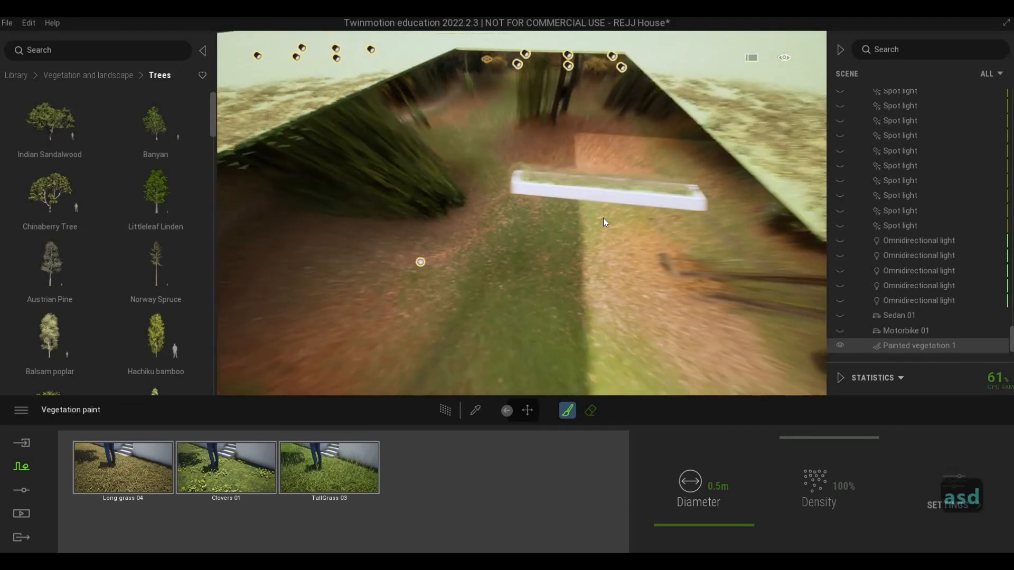
pyautogui.press('w')
pyautogui.press('d')
pyautogui.press('s')
pyautogui.press('s')
pyautogui.press('s')
pyautogui.press('s')
pyautogui.press('s')
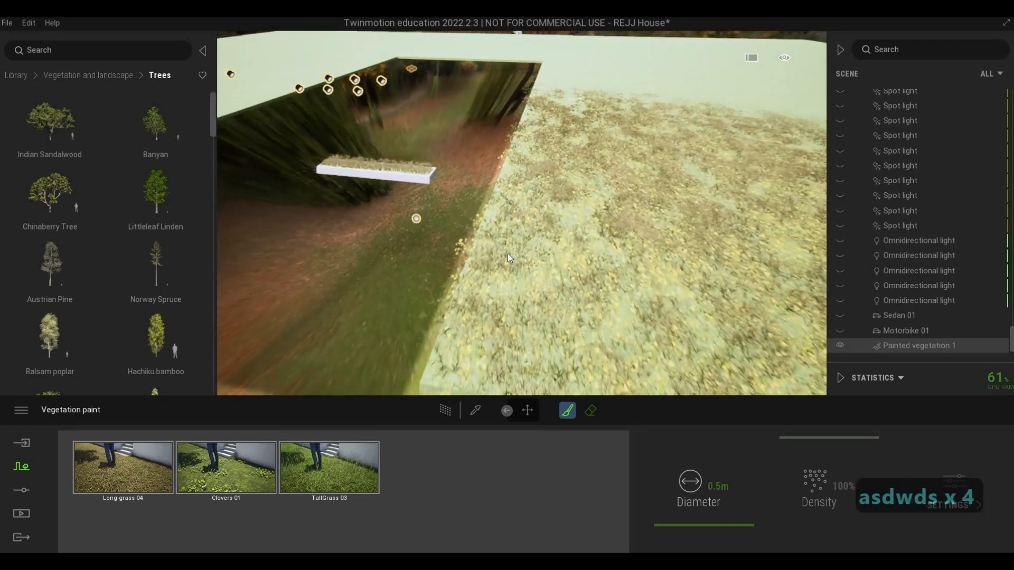
pyautogui.press('w')
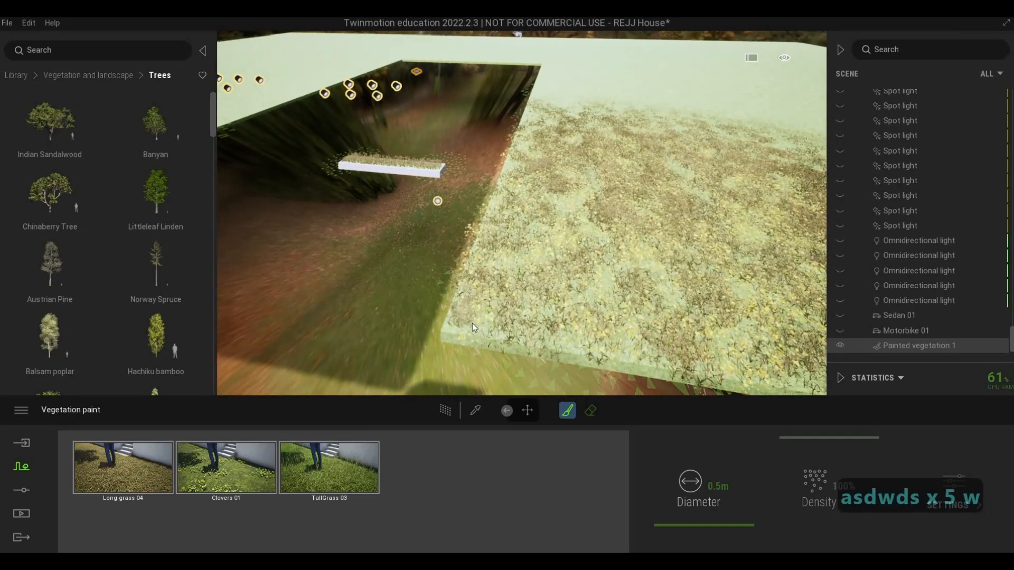
pyautogui.press('e')
pyautogui.press('w')
pyautogui.press('w')
pyautogui.press('w')
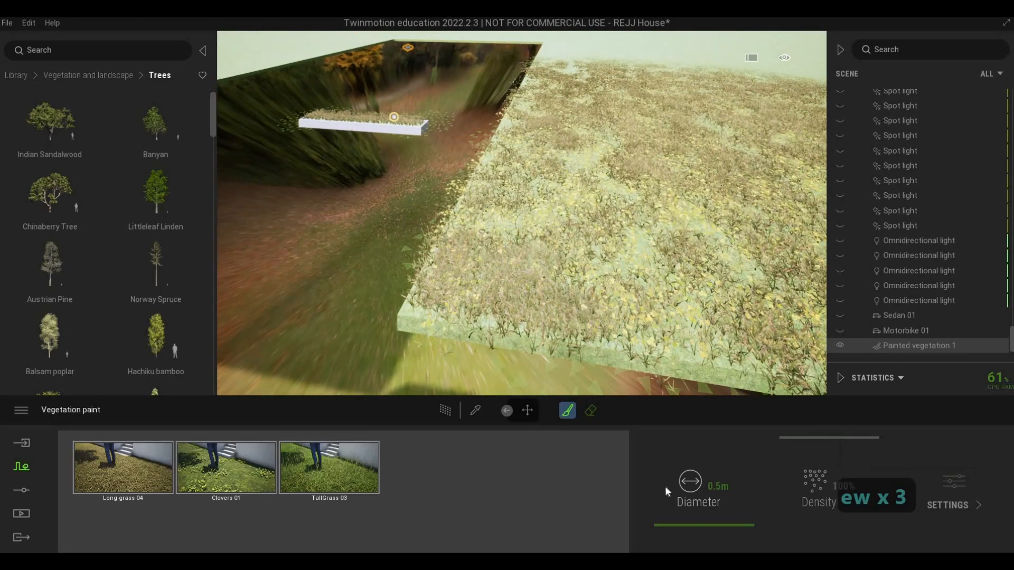
pyautogui.moveTo(698, 510); pyautogui.dragTo(597, 126)
pyautogui.press('d')
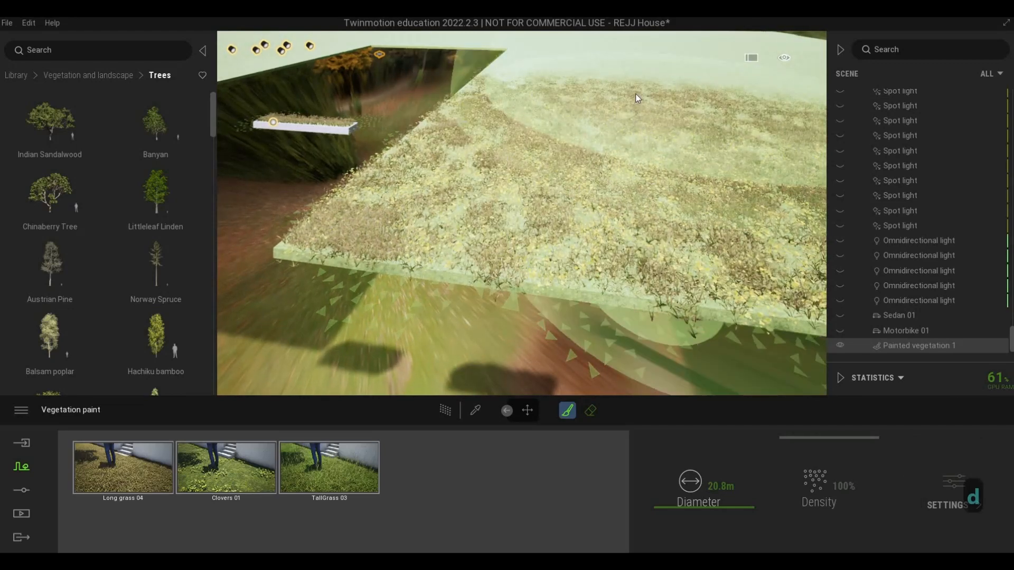
pyautogui.moveTo(689, 519)
pyautogui.mouseDown()
pyautogui.moveTo(414, 151)
pyautogui.moveTo(579, 158)
pyautogui.mouseUp()
pyautogui.press('d')
pyautogui.press('d')
pyautogui.press('d')
pyautogui.press('d')
pyautogui.press('d')
pyautogui.press('d')
pyautogui.press('d')
pyautogui.press('d')
pyautogui.press('d')
pyautogui.press('d')
pyautogui.press('d')
pyautogui.press('d')
pyautogui.press('d')
pyautogui.press('d')
pyautogui.press('s')
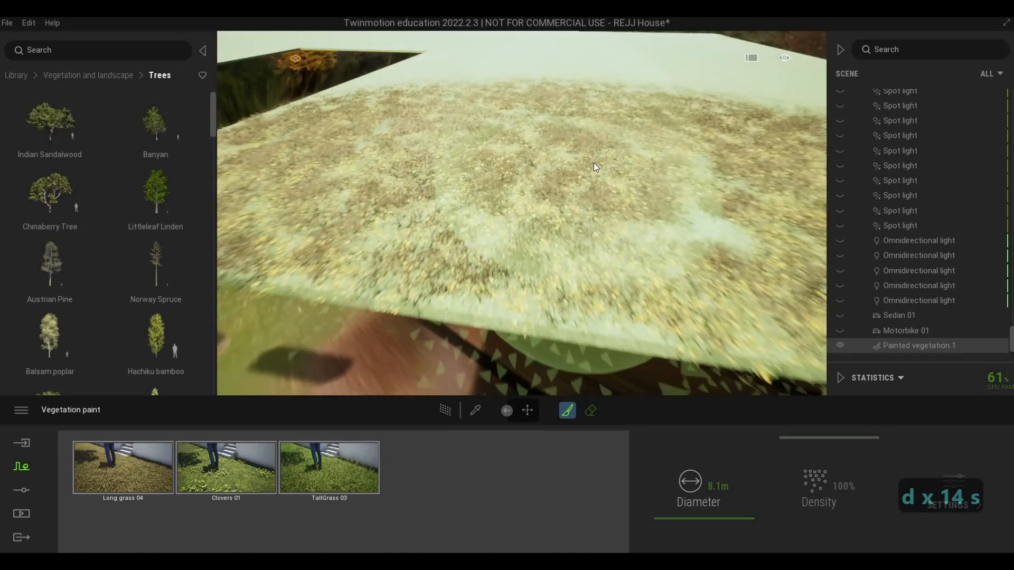
pyautogui.press('d')
pyautogui.press('d')
pyautogui.press('d')
pyautogui.press('d')
pyautogui.press('d')
pyautogui.press('d')
pyautogui.press('d')
pyautogui.press('d')
pyautogui.press('d')
pyautogui.press('d')
pyautogui.press('d')
pyautogui.press('s')
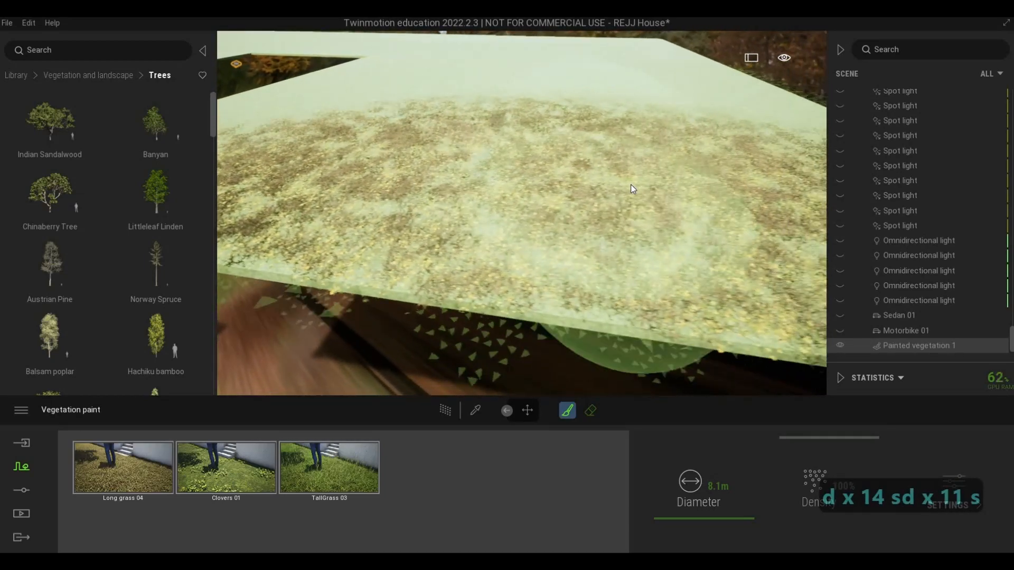
# Paint the grass mix back across the lawn towards the corner beside the planter box with the 8.1 m brush.
pyautogui.press('a')
pyautogui.press('a')
pyautogui.press('a')
pyautogui.press('a')
pyautogui.press('a')
pyautogui.press('a')
pyautogui.press('a')
pyautogui.press('a')
pyautogui.press('a')
pyautogui.press('a')
pyautogui.press('a')
pyautogui.press('a')
pyautogui.press('a')
pyautogui.press('a')
pyautogui.press('a')
pyautogui.press('a')
pyautogui.press('a')
pyautogui.press('a')
pyautogui.press('a')
pyautogui.press('a')
pyautogui.press('a')
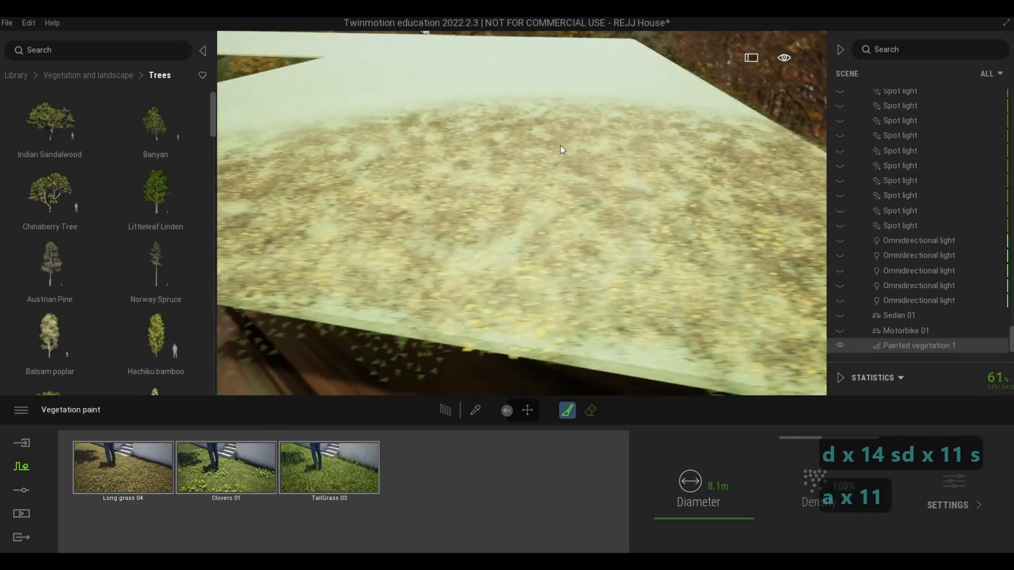
pyautogui.press('w')
pyautogui.press('w')
pyautogui.press('w')
pyautogui.press('q')
pyautogui.press('a')
pyautogui.press('a')
pyautogui.press('a')
pyautogui.press('a')
pyautogui.press('a')
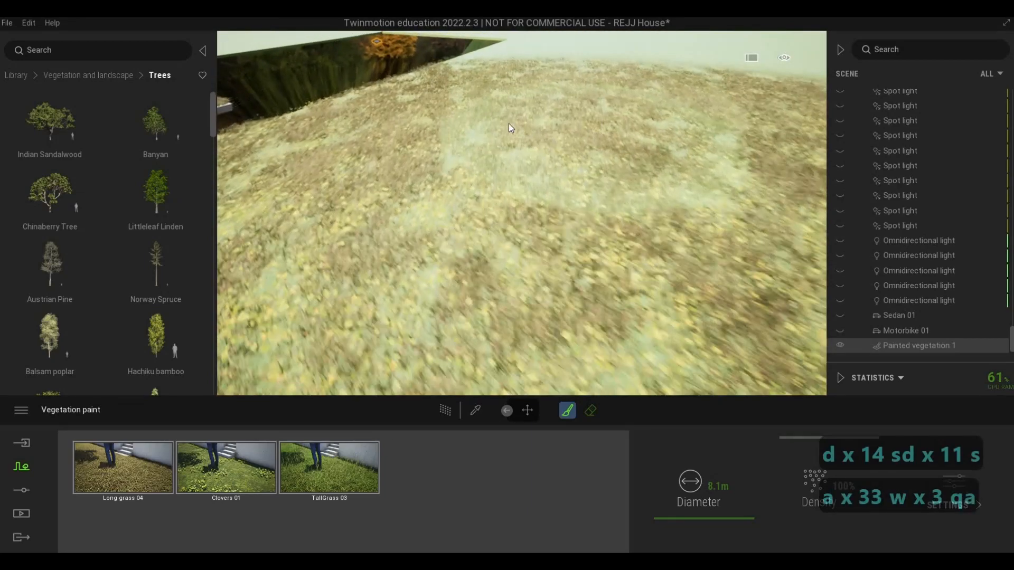
pyautogui.press('w')
pyautogui.press('q')
pyautogui.press('a')
pyautogui.press('w')
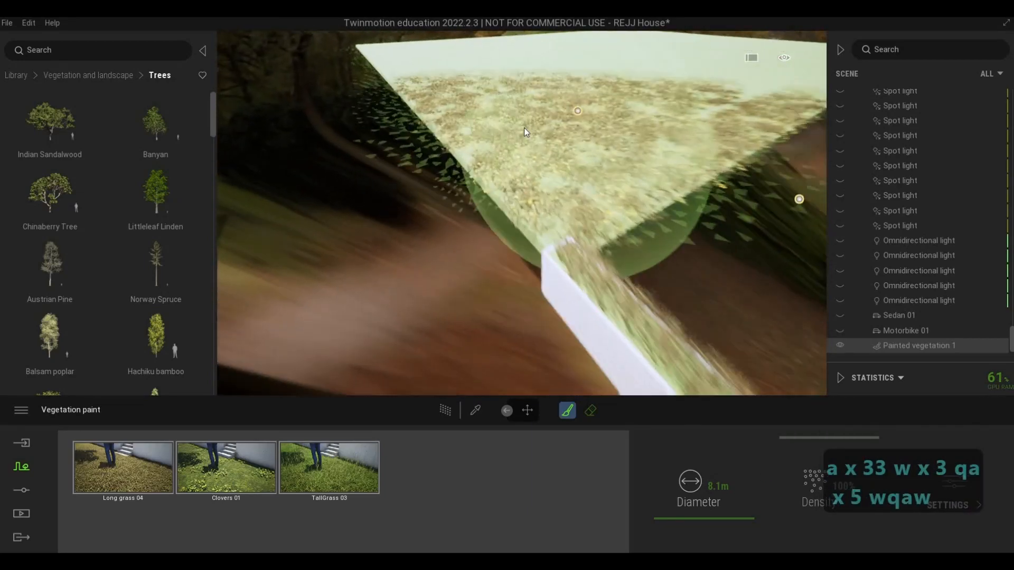
# Paint the grass mix over the wide middle section of the lawn beyond the planter box corner.
pyautogui.press('d')
pyautogui.press('q')
pyautogui.press('w')
pyautogui.press('q')
pyautogui.press('d')
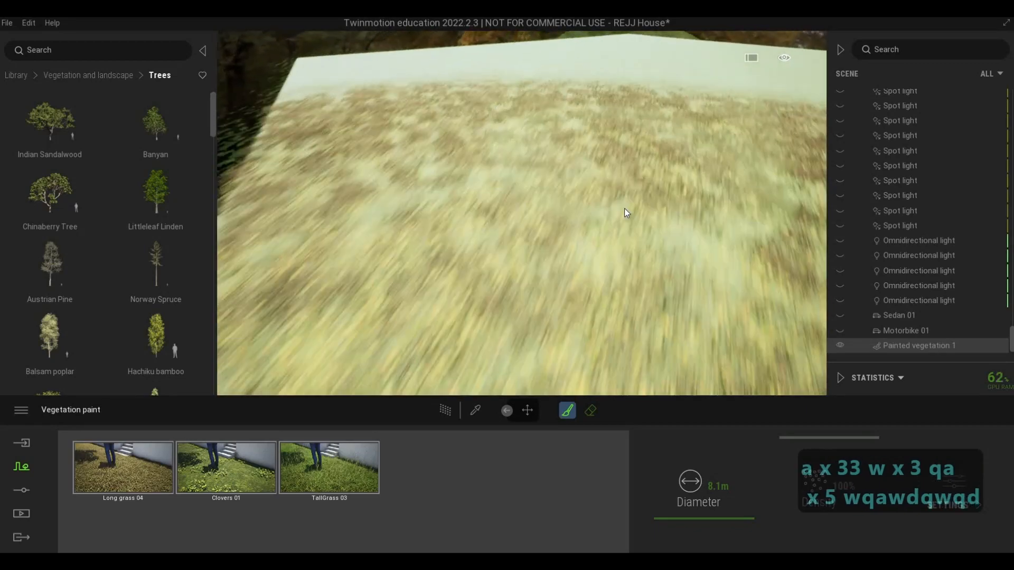
pyautogui.press('d')
pyautogui.press('a')
pyautogui.press('a')
pyautogui.press('a')
pyautogui.press('a')
pyautogui.press('a')
pyautogui.press('a')
pyautogui.press('a')
pyautogui.press('a')
pyautogui.press('a')
pyautogui.press('a')
pyautogui.press('a')
pyautogui.press('a')
pyautogui.press('a')
pyautogui.press('a')
pyautogui.press('a')
pyautogui.press('a')
pyautogui.press('a')
pyautogui.press('a')
pyautogui.press('a')
pyautogui.press('a')
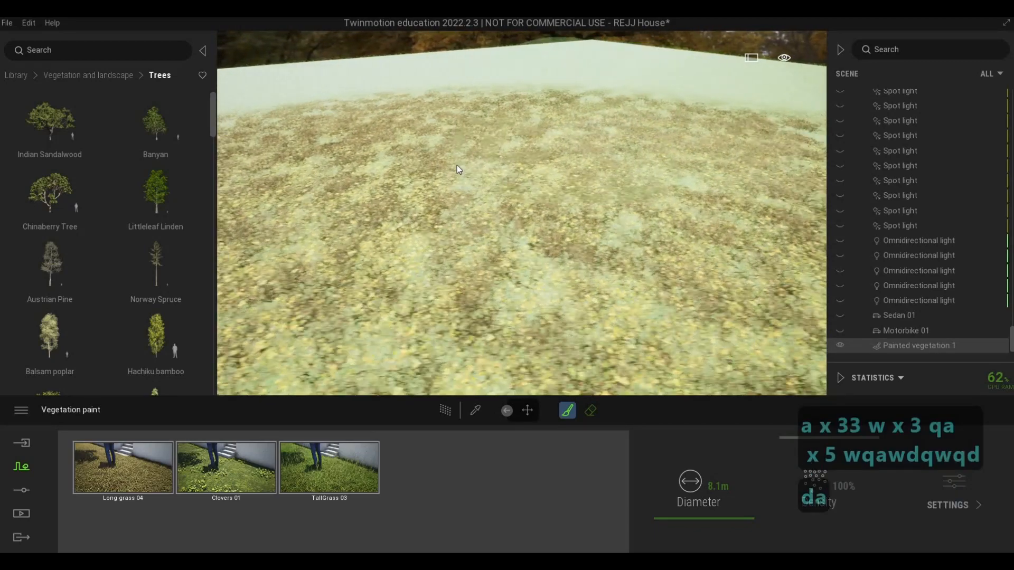
pyautogui.press('w')
pyautogui.press('a')
pyautogui.press('w')
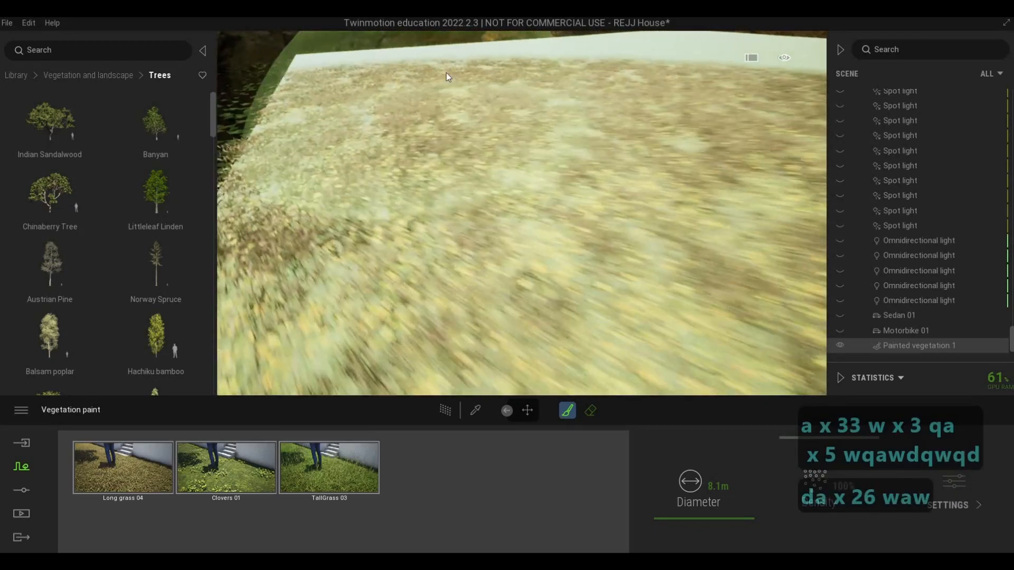
# Paint the grass mix over the remaining lawn towards its far outer edge and leave the paint brush.
pyautogui.press('w')
pyautogui.press('w')
pyautogui.press('w')
pyautogui.press('w')
pyautogui.press('w')
pyautogui.press('q')
pyautogui.press('a')
pyautogui.press('a')
pyautogui.press('a')
pyautogui.press('a')
pyautogui.press('a')
pyautogui.press('a')
pyautogui.press('a')
pyautogui.press('a')
pyautogui.press('a')
pyautogui.press('a')
pyautogui.press('a')
pyautogui.press('a')
pyautogui.press('a')
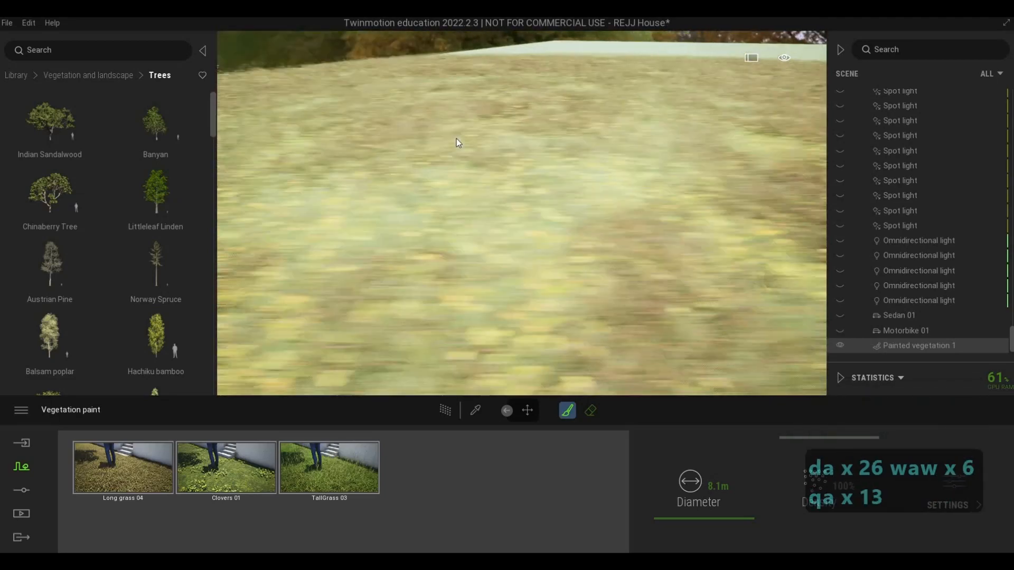
pyautogui.press('a')
pyautogui.press('a')
pyautogui.press('a')
pyautogui.press('a')
pyautogui.press('a')
pyautogui.press('a')
pyautogui.press('a')
pyautogui.press('a')
pyautogui.press('a')
pyautogui.press('q')
pyautogui.press('s')
pyautogui.press('a')
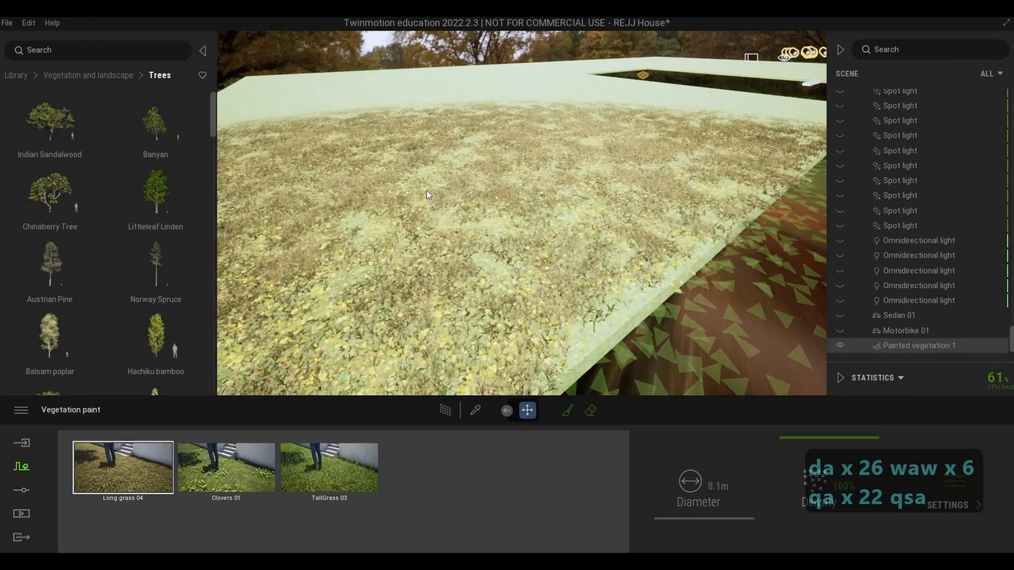
# Examine the grass coverage along the lawn's outer edge up to the planter boxes.
pyautogui.press('d')
pyautogui.press('d')
pyautogui.press('d')
pyautogui.press('d')
pyautogui.press('d')
pyautogui.press('d')
pyautogui.press('d')
pyautogui.press('d')
pyautogui.press('d')
pyautogui.press('w')
pyautogui.press('q')
pyautogui.press('q')
pyautogui.press('q')
pyautogui.press('q')
pyautogui.press('q')
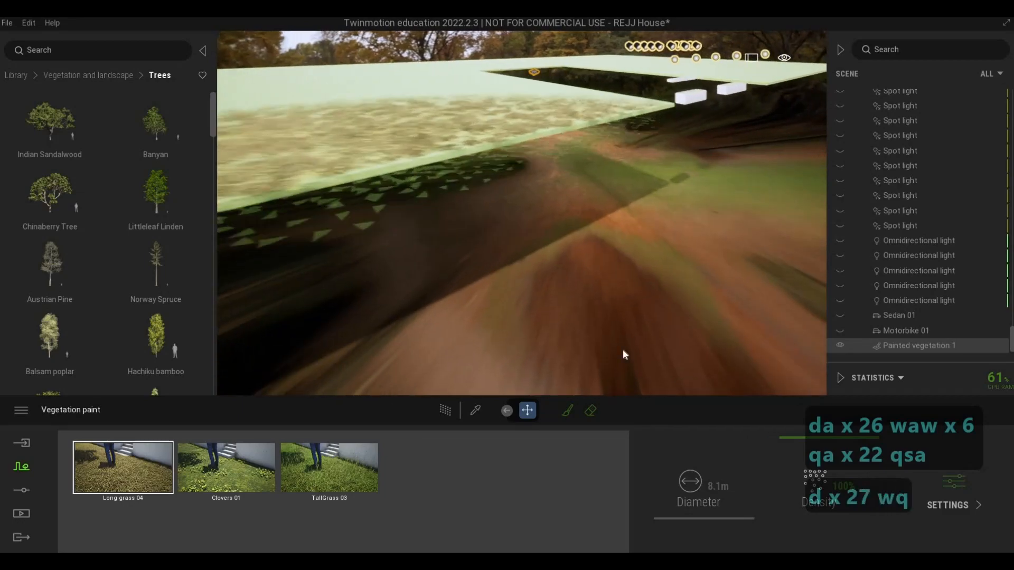
pyautogui.press('d')
pyautogui.press('e')
pyautogui.press('e')
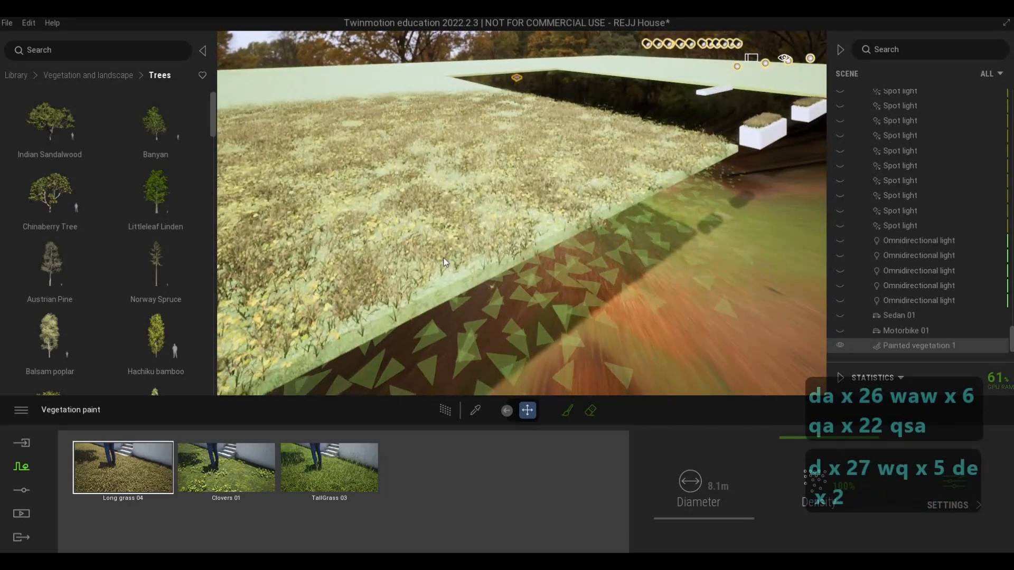
pyautogui.press('w')
pyautogui.press('w')
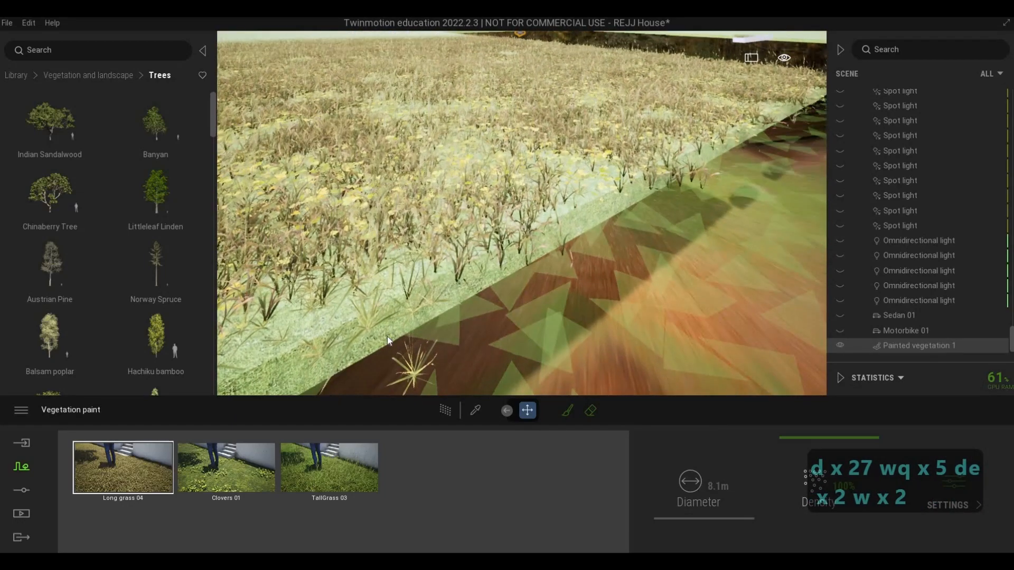
# Turn off isolation of the large lawn floor FLOOR 5 to bring back the whole house model.
pyautogui.click(398, 376)
pyautogui.press('w')
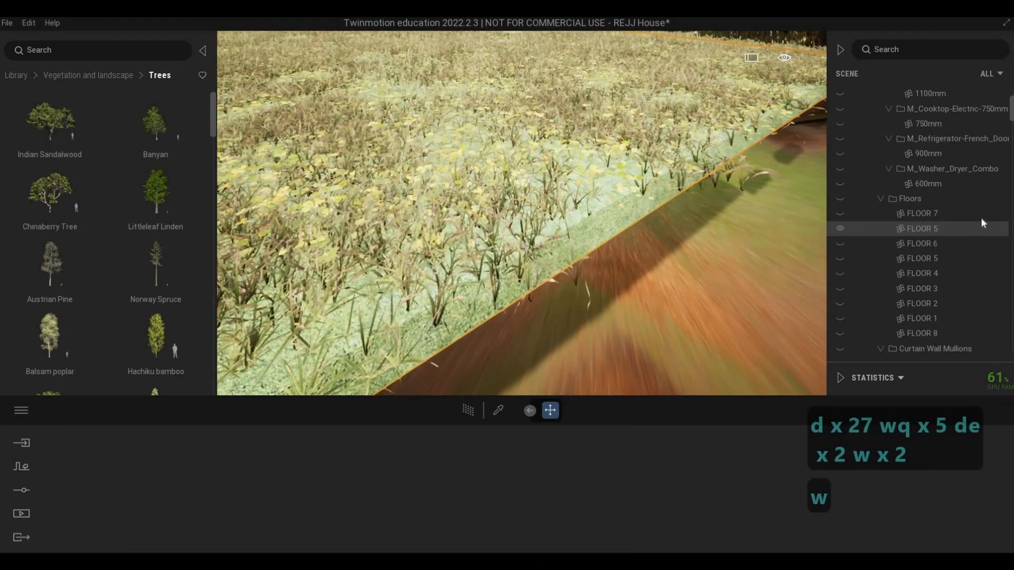
pyautogui.rightClick(921, 228)
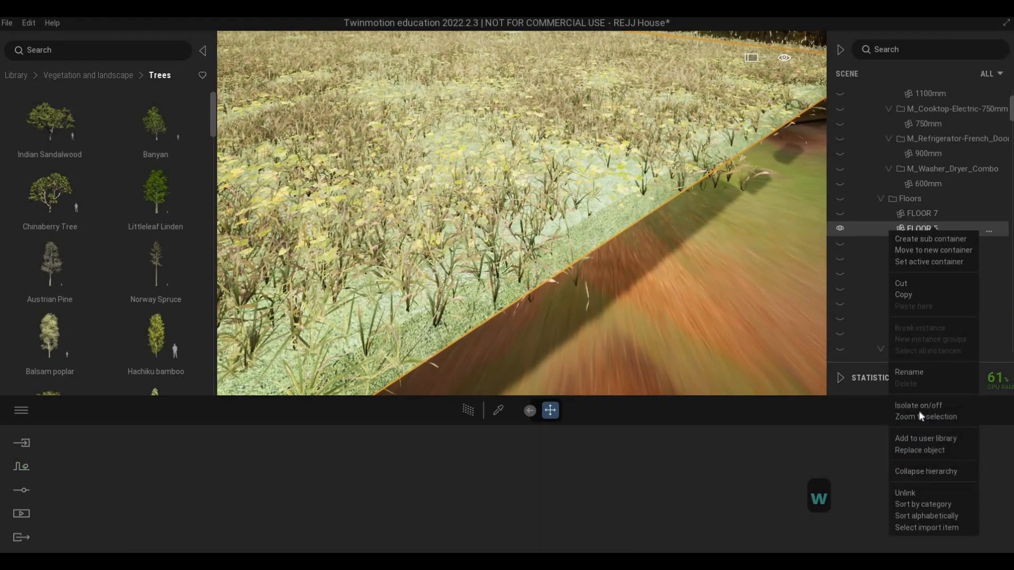
pyautogui.click(919, 406)
# Examine the planter boxes along the front wall and the bare grass strip behind it.
pyautogui.press('d')
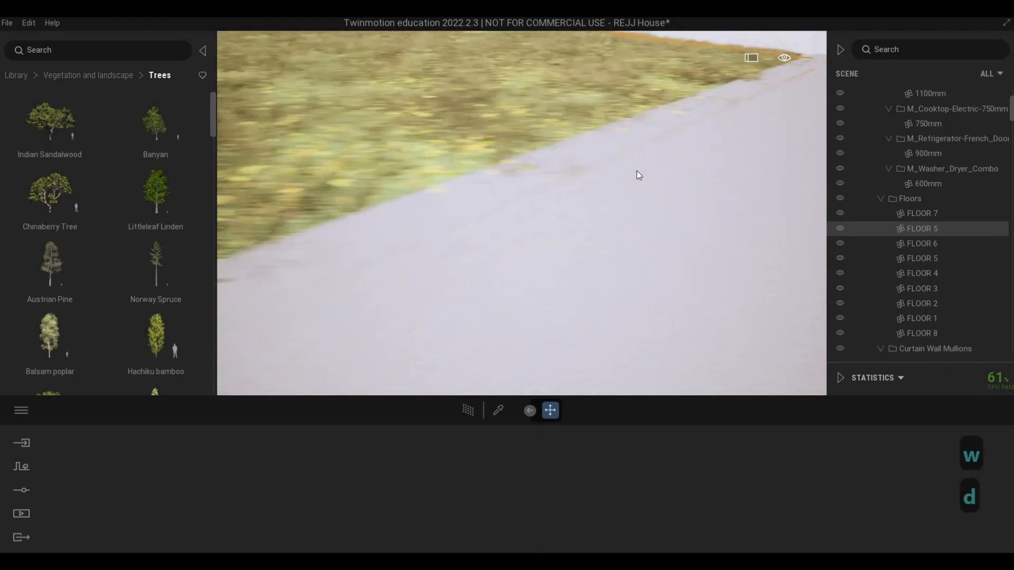
pyautogui.press('w')
pyautogui.press('q')
pyautogui.press('d')
pyautogui.press('s')
pyautogui.press('d')
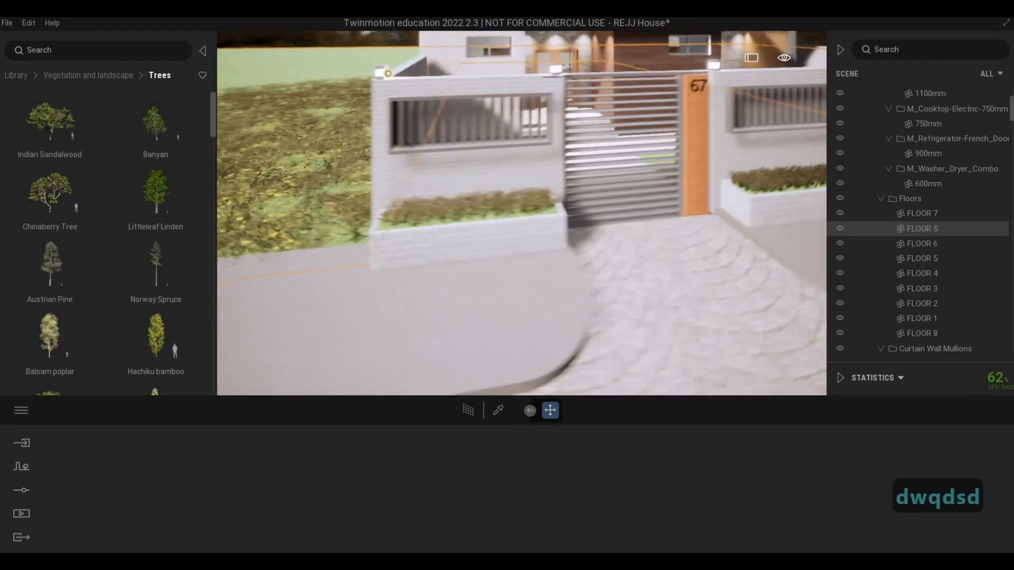
pyautogui.press('w')
pyautogui.press('d')
pyautogui.press('q')
pyautogui.press('a')
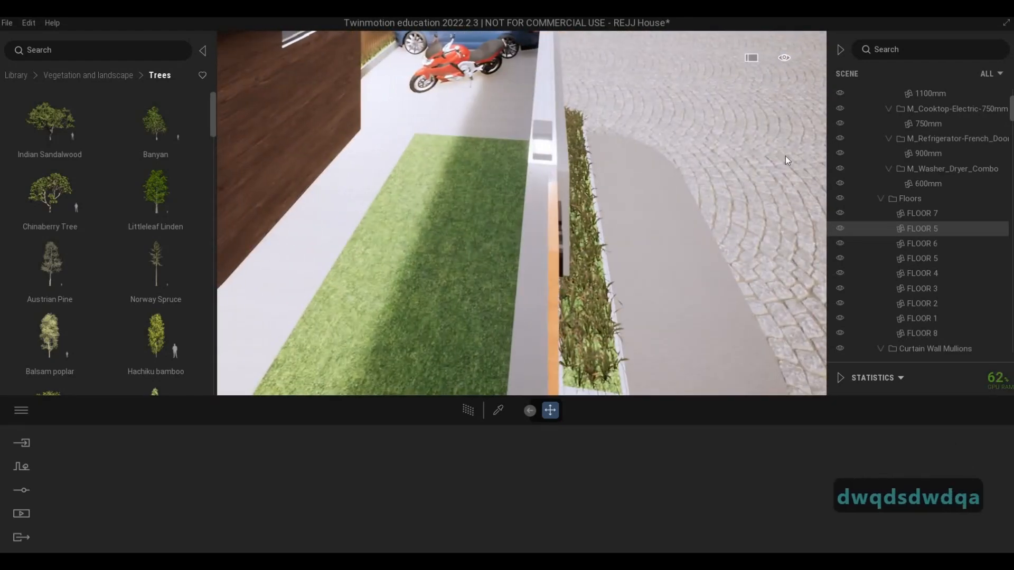
pyautogui.press('d')
pyautogui.press('d')
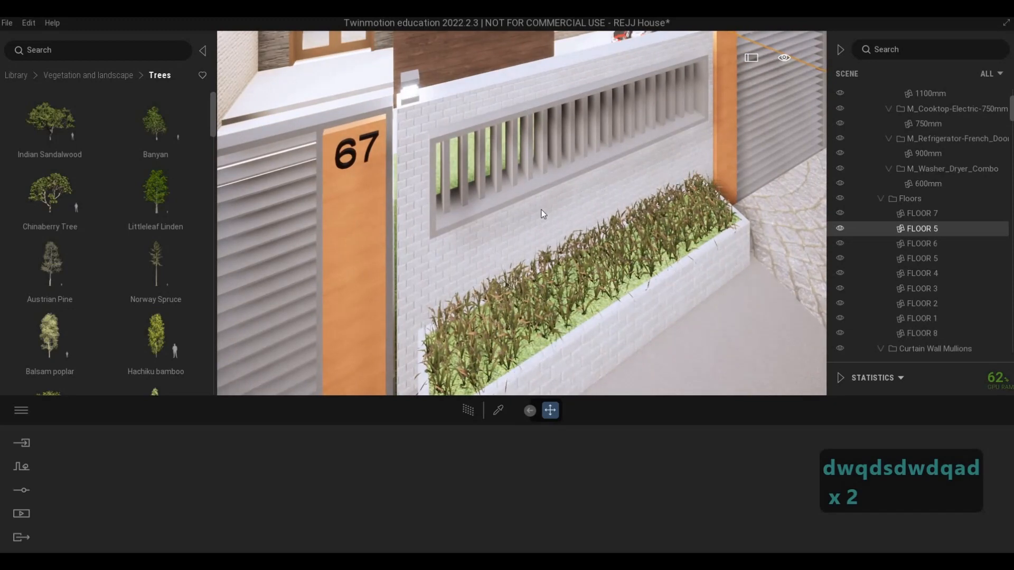
# Isolate the FLOOR 5 grass patches between the front wall and the entrance steps.
pyautogui.press('a')
pyautogui.press('a')
pyautogui.press('a')
pyautogui.press('a')
pyautogui.press('d')
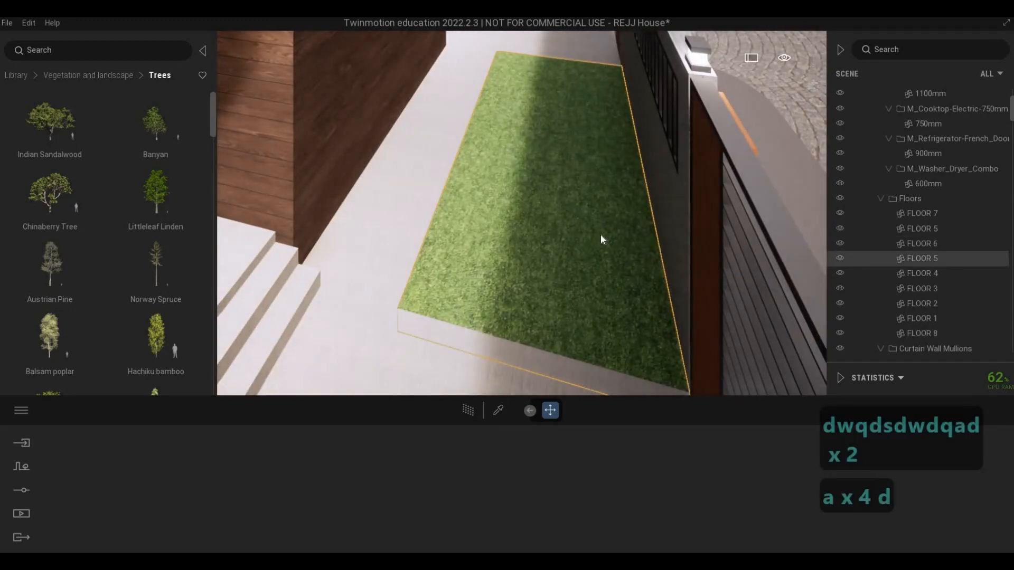
pyautogui.press('s')
pyautogui.press('d')
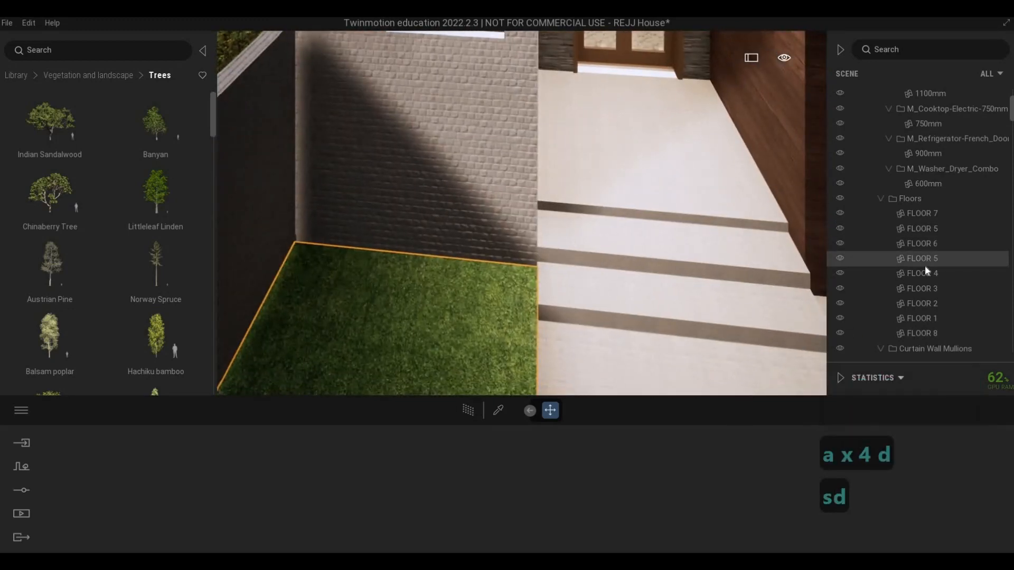
pyautogui.rightClick(925, 260)
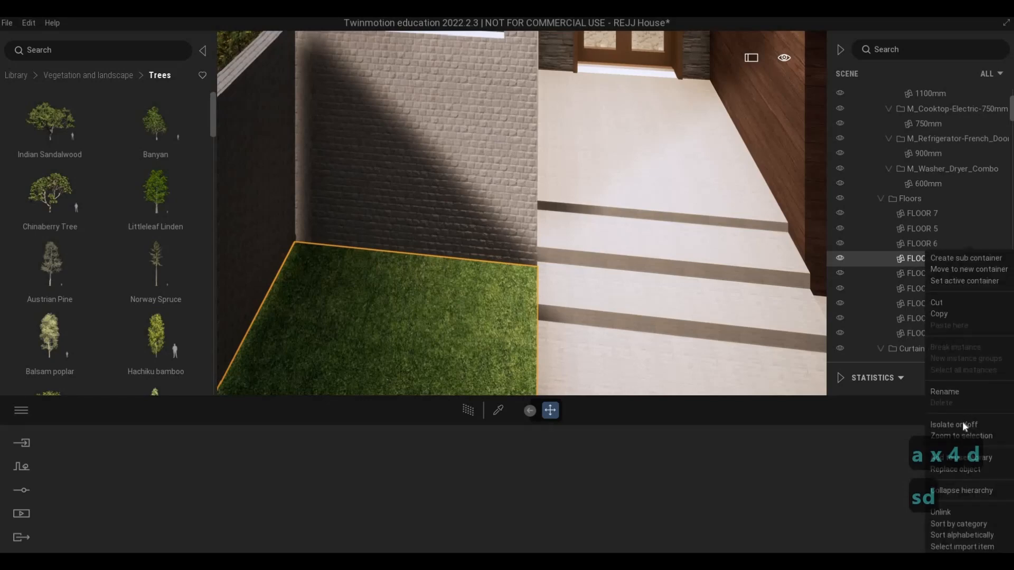
pyautogui.click(962, 424)
# Try showing FLOOR 6, FLOOR 7 and the large lawn's FLOOR 5 beside the isolated grass patches, hiding each again.
pyautogui.press('a')
pyautogui.press('s')
pyautogui.press('e')
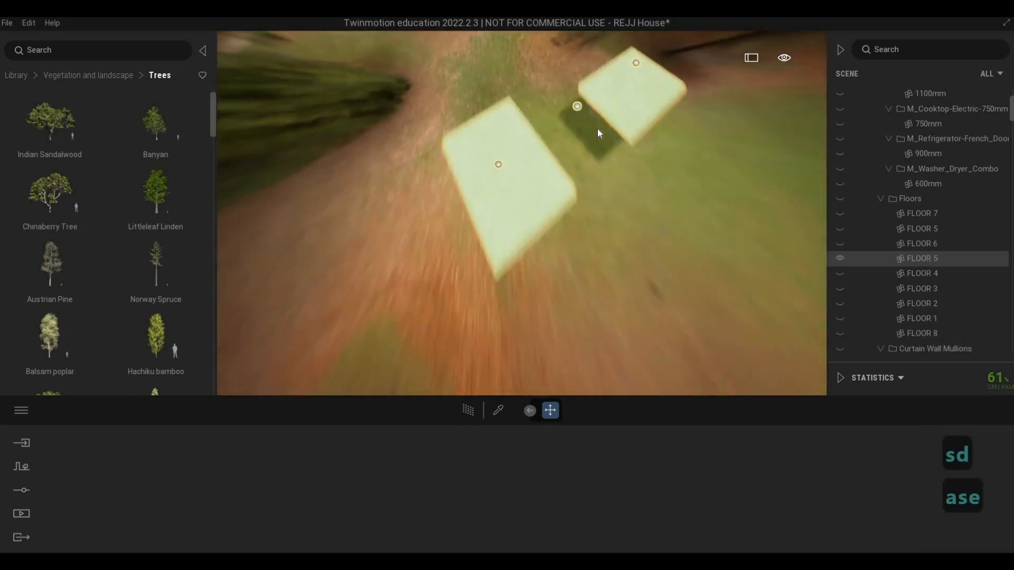
pyautogui.press('a')
pyautogui.press('w')
pyautogui.press('q')
pyautogui.press('d')
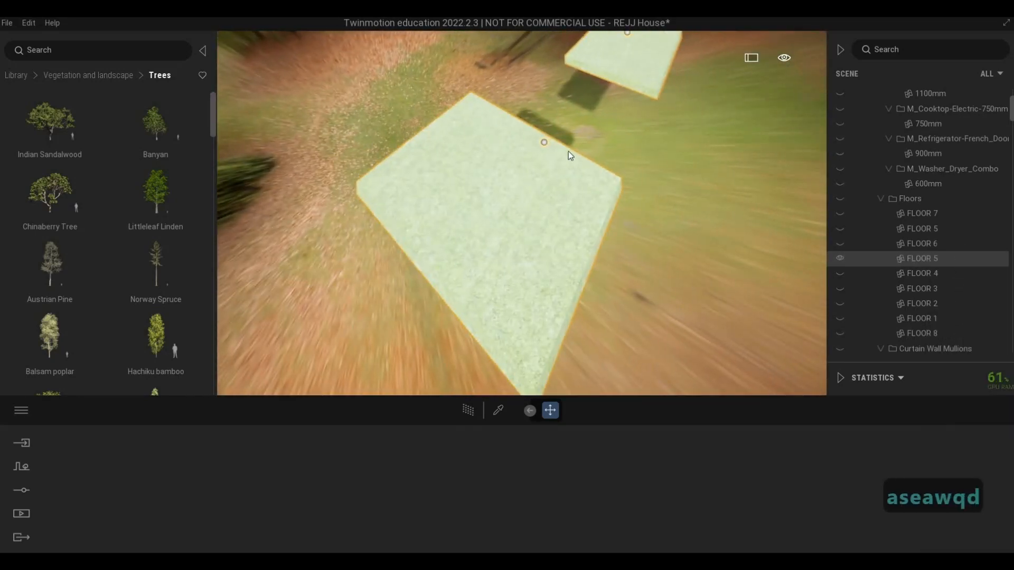
pyautogui.click(840, 243)
pyautogui.click(840, 243)
pyautogui.click(836, 213)
pyautogui.click(839, 212)
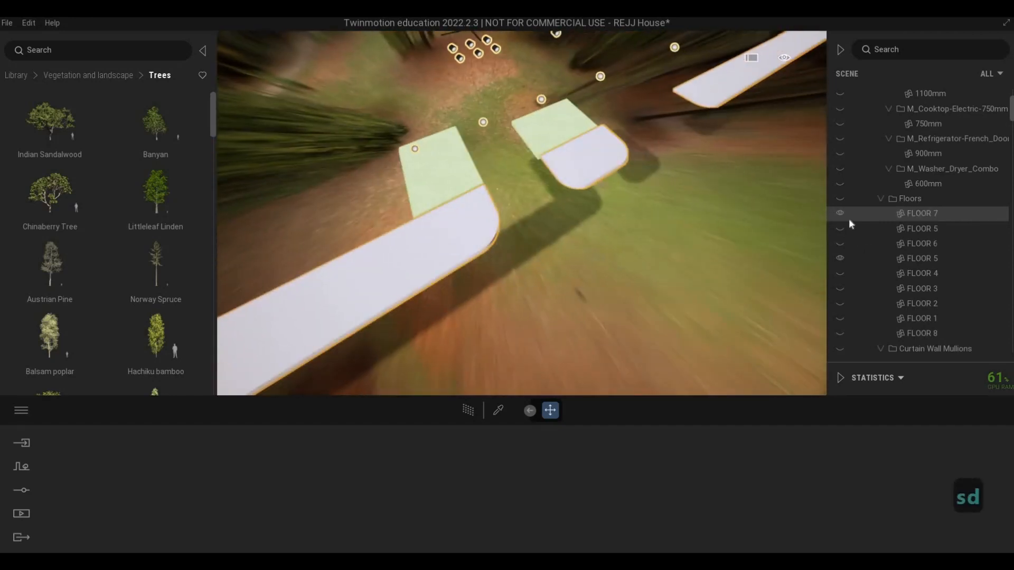
pyautogui.click(842, 223)
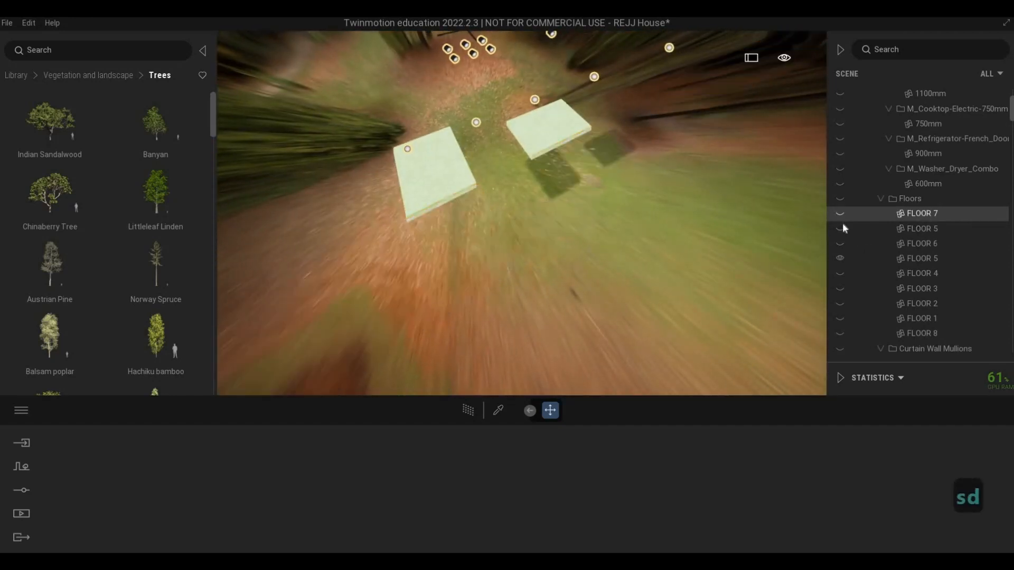
pyautogui.click(840, 229)
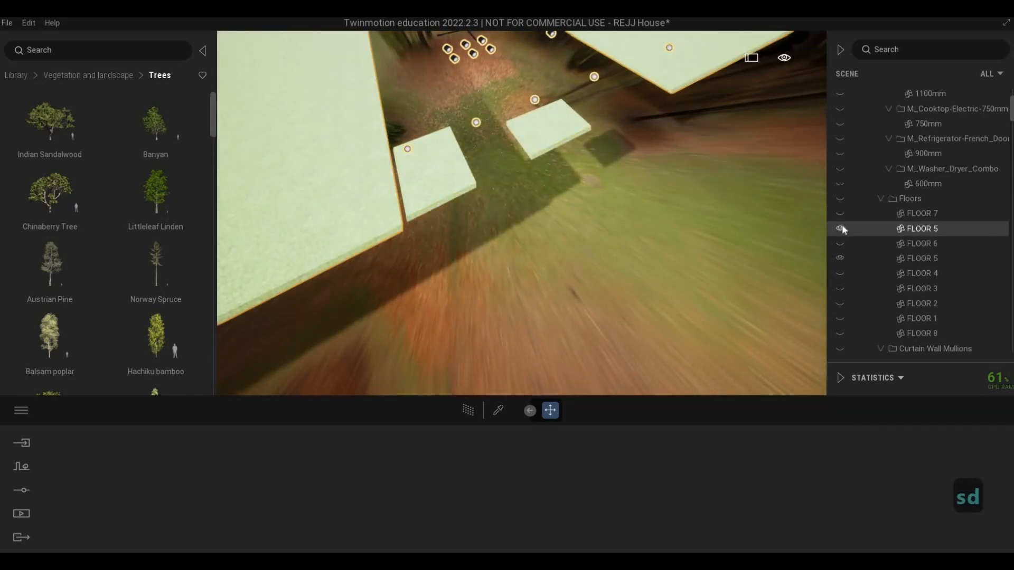
pyautogui.click(840, 229)
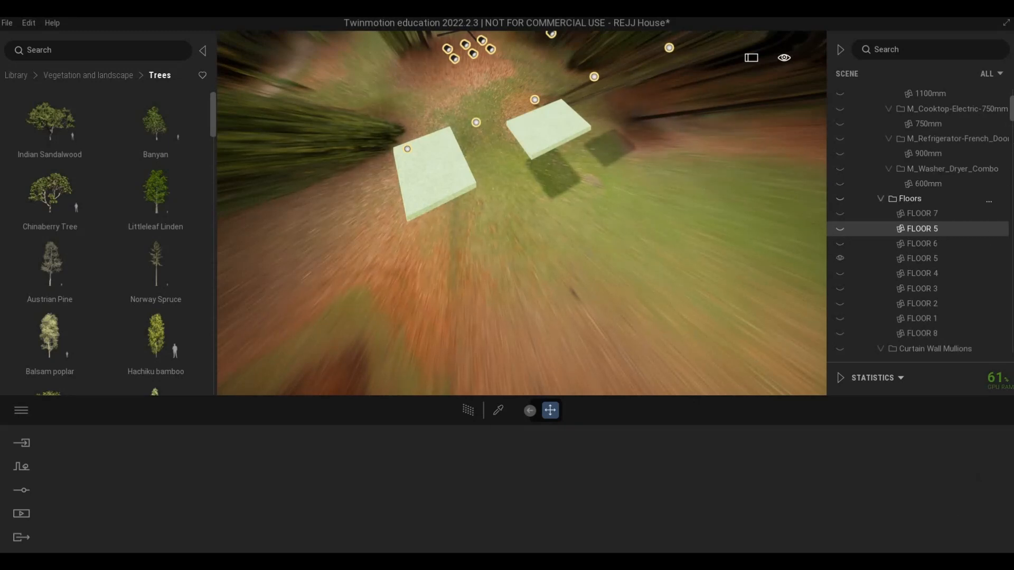
# Show Painted vegetation 1 together with the isolated grass patches and deselect it.
pyautogui.scroll(-15, 1001, 338)
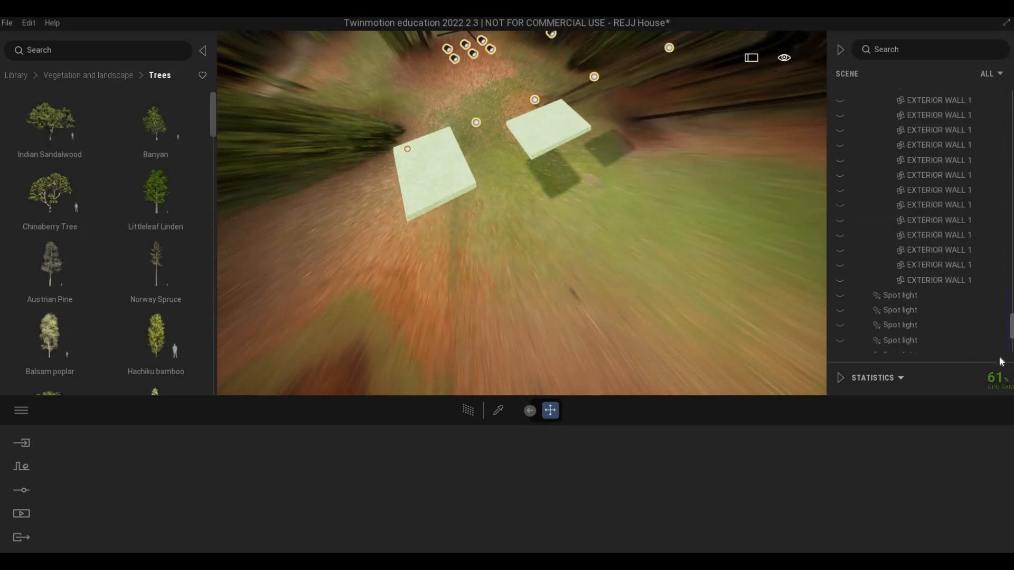
pyautogui.click(839, 344)
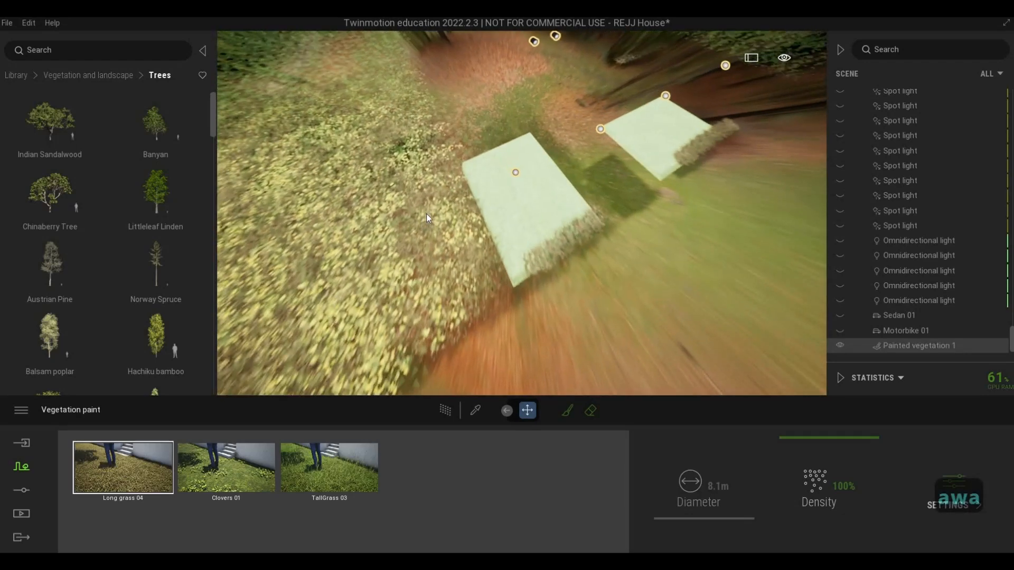
pyautogui.click(449, 235)
pyautogui.press('a')
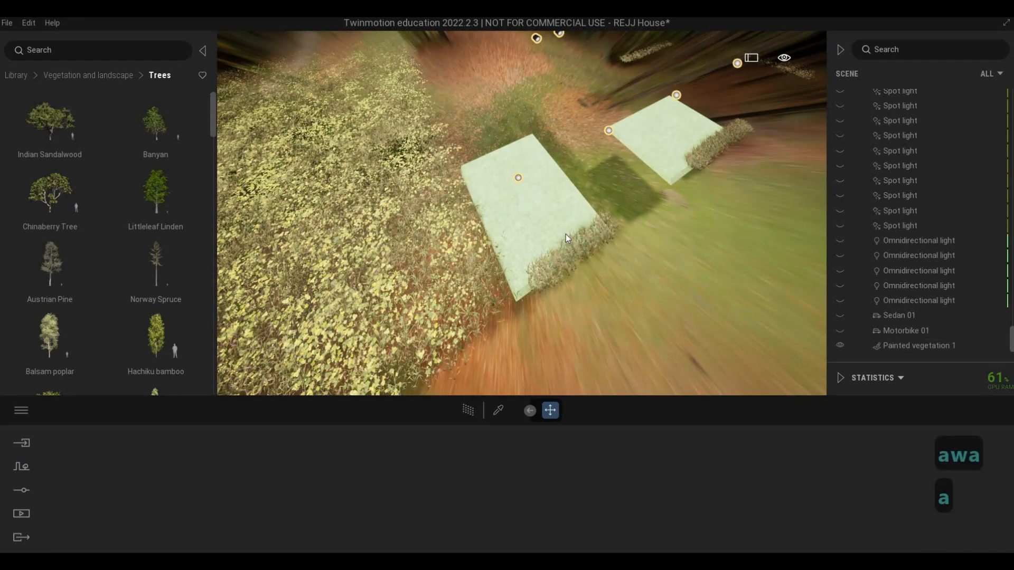
# Select the painted vegetation beside the nearer grass patch and activate its paint brush with Long grass 04, Clovers 01 and TallGrass 03.
pyautogui.press('w')
pyautogui.press('e')
pyautogui.press('w')
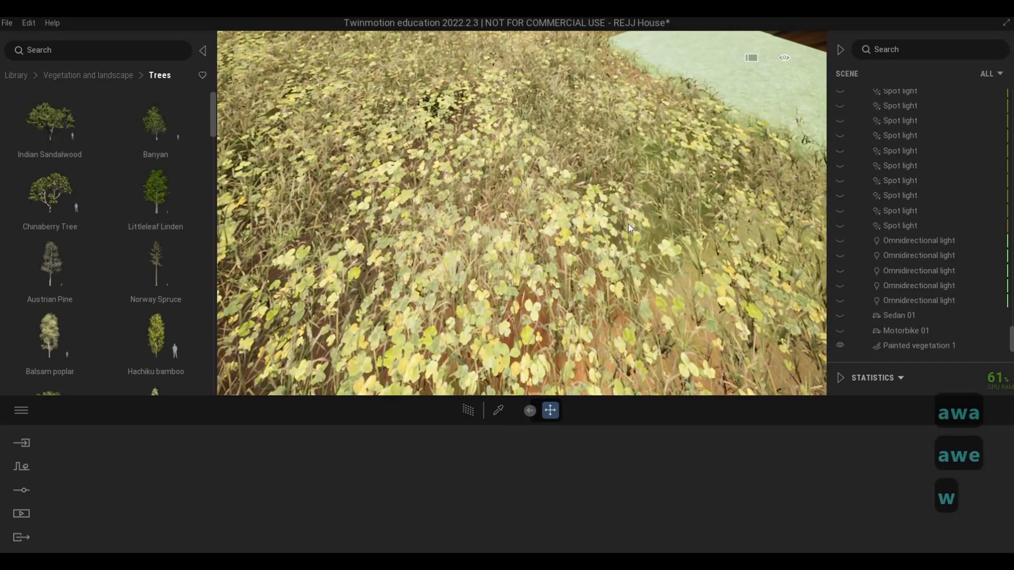
pyautogui.press('s')
pyautogui.press('d')
pyautogui.press('s')
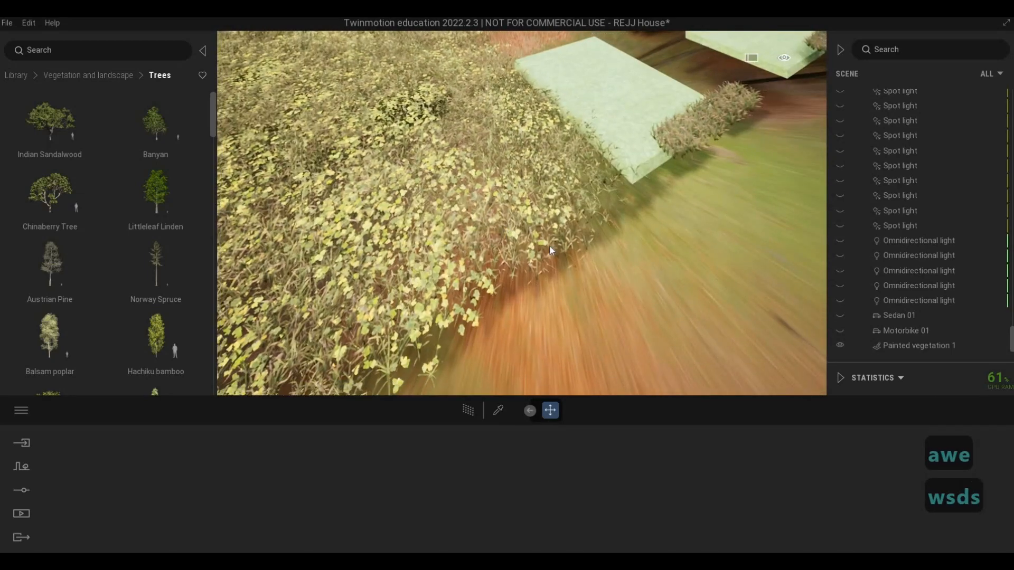
pyautogui.click(549, 245)
pyautogui.click(636, 186)
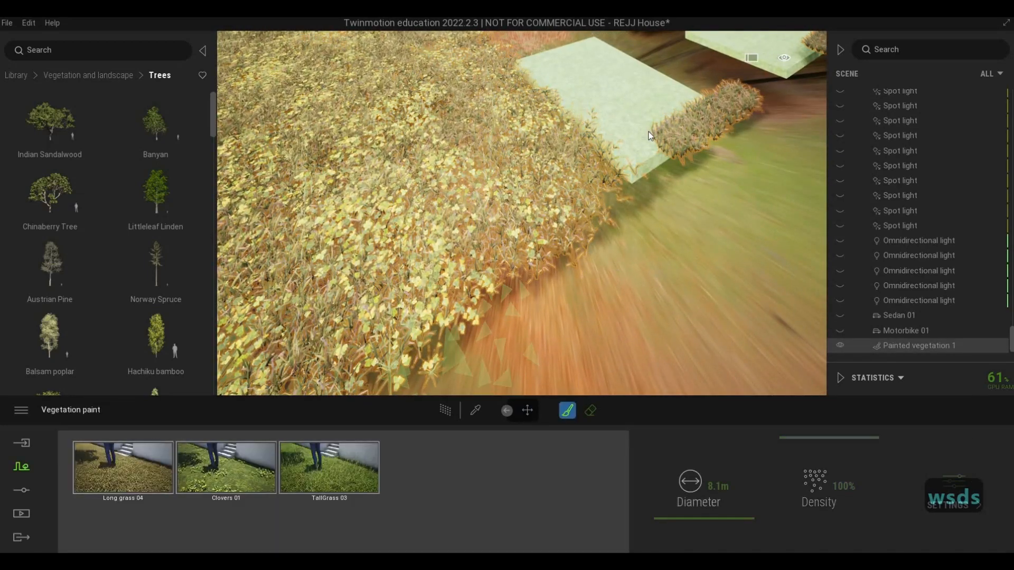
pyautogui.press('w')
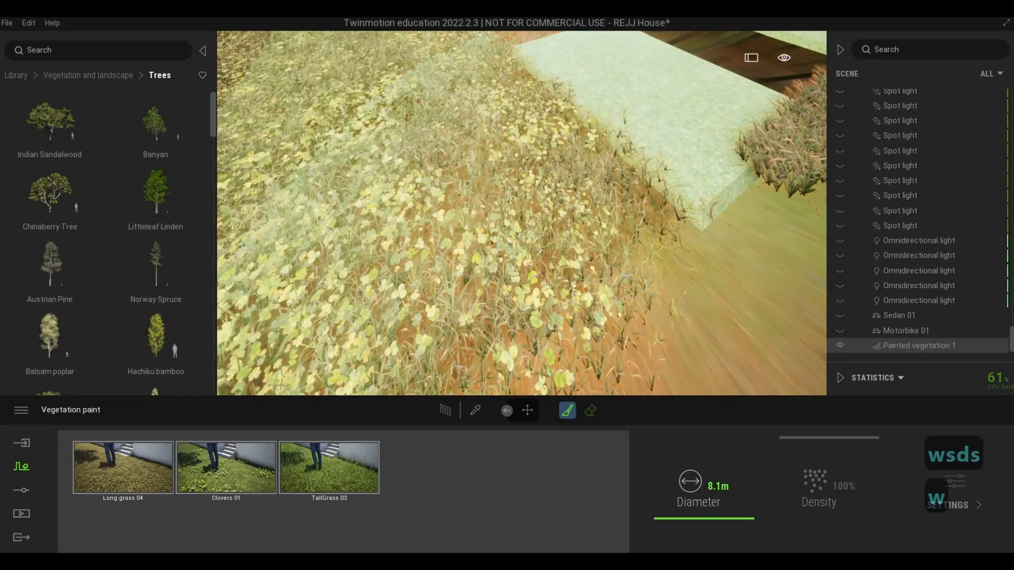
# Set the vegetation brush diameter to 0.5 m.
pyautogui.click(685, 481)
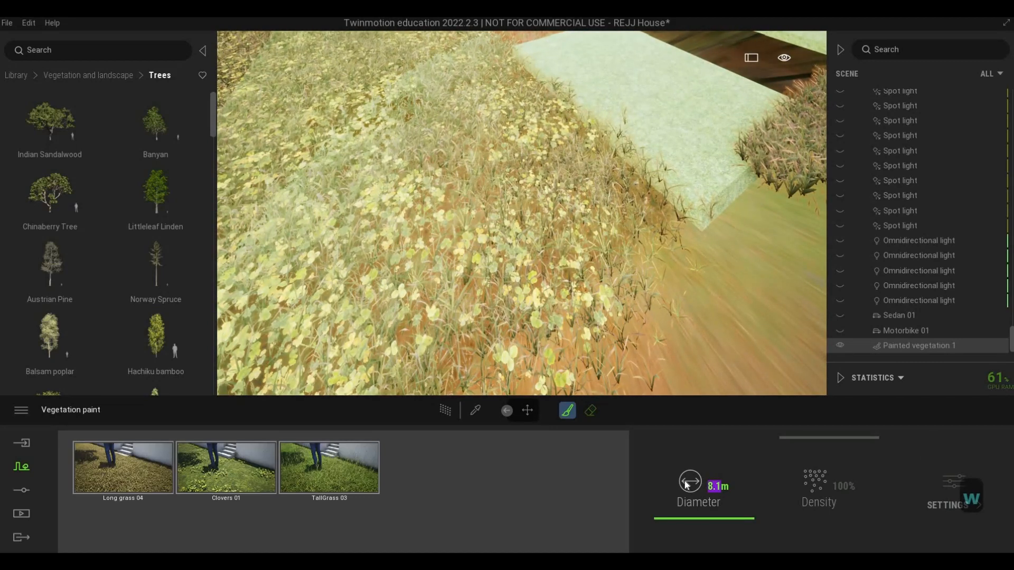
pyautogui.write('.5')
pyautogui.press('Return')
pyautogui.write('wd')
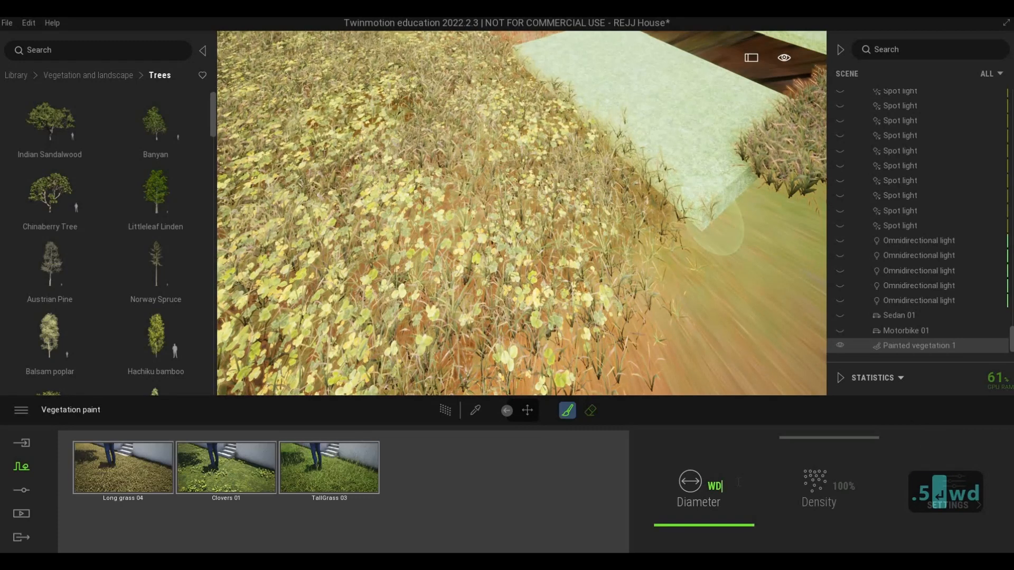
pyautogui.press('BackSpace')
pyautogui.press('BackSpace')
pyautogui.press('BackSpace')
pyautogui.write('.5')
pyautogui.press('Return')
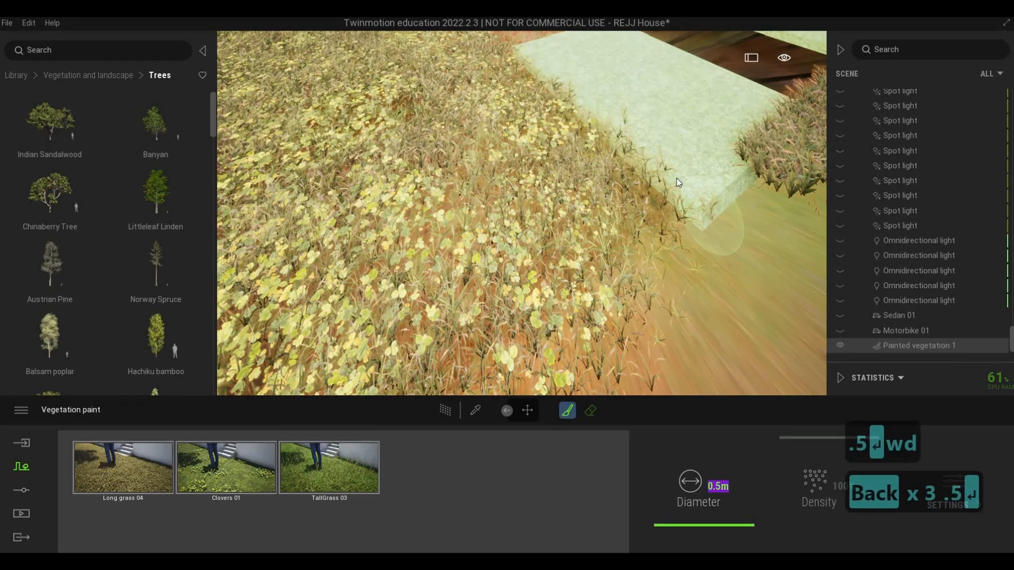
# Paint the grass mix along the far edge and planter-side edge of the grass patch next to the lawn.
pyautogui.press('w')
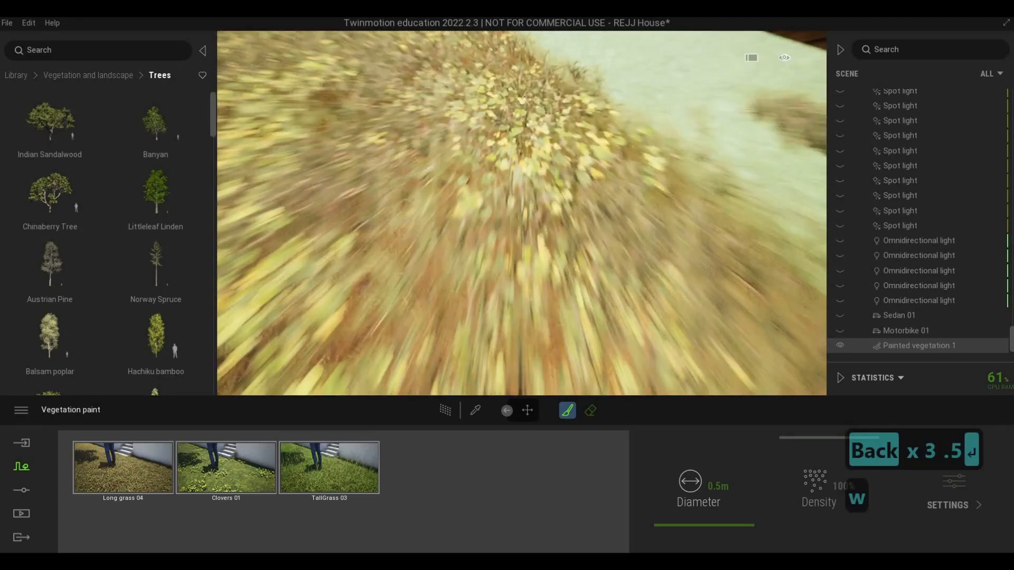
pyautogui.press('d')
pyautogui.press('s')
pyautogui.press('a')
pyautogui.press('w')
pyautogui.press('d')
pyautogui.press('s')
pyautogui.press('a')
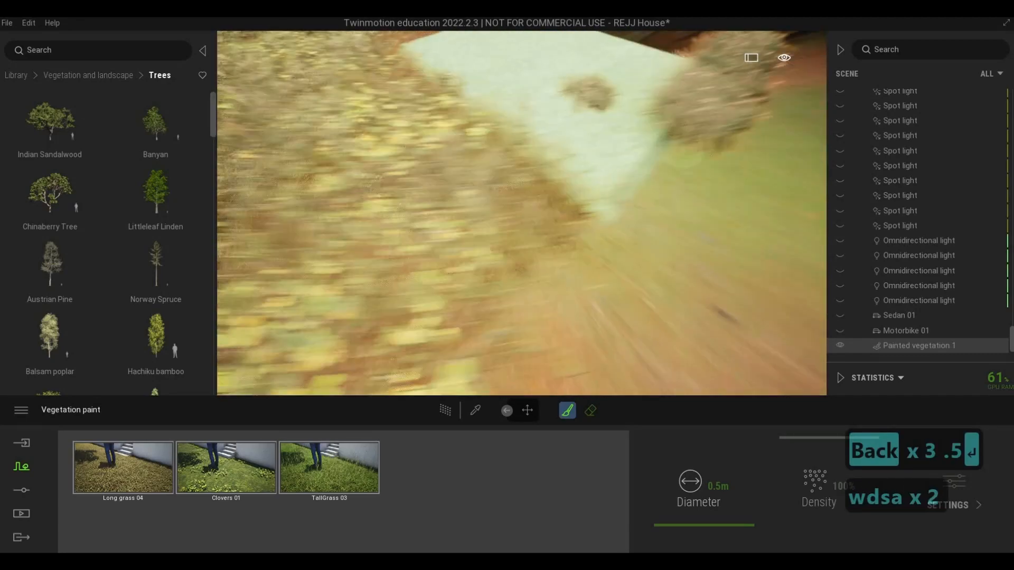
pyautogui.press('w')
pyautogui.press('q')
pyautogui.press('w')
pyautogui.press('q')
pyautogui.press('d')
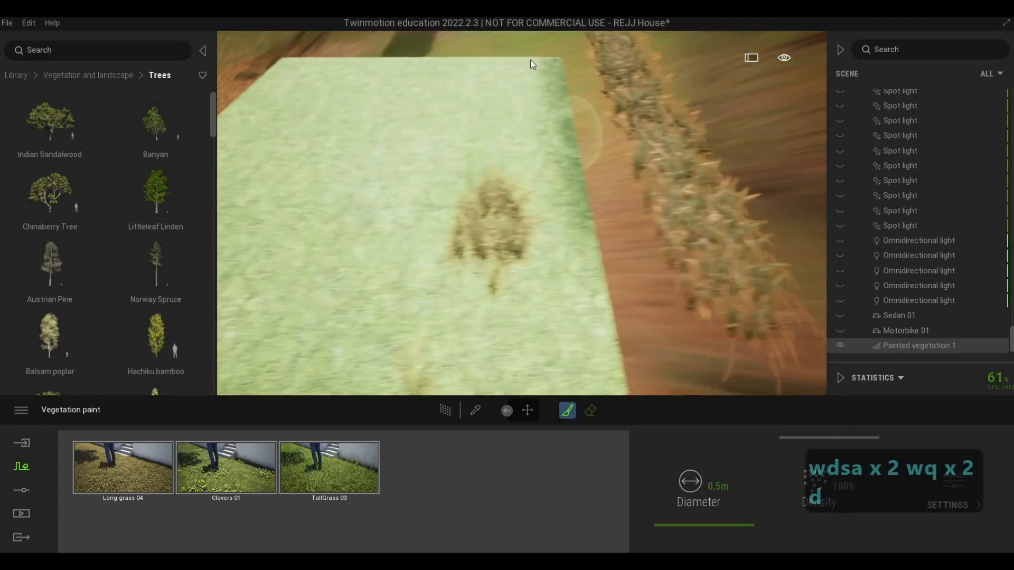
pyautogui.moveTo(532, 74)
pyautogui.mouseDown()
pyautogui.moveTo(304, 70)
pyautogui.moveTo(265, 85)
pyautogui.moveTo(513, 93)
pyautogui.moveTo(518, 174)
pyautogui.moveTo(490, 132)
pyautogui.moveTo(454, 177)
pyautogui.moveTo(467, 139)
pyautogui.moveTo(449, 158)
pyautogui.mouseUp()
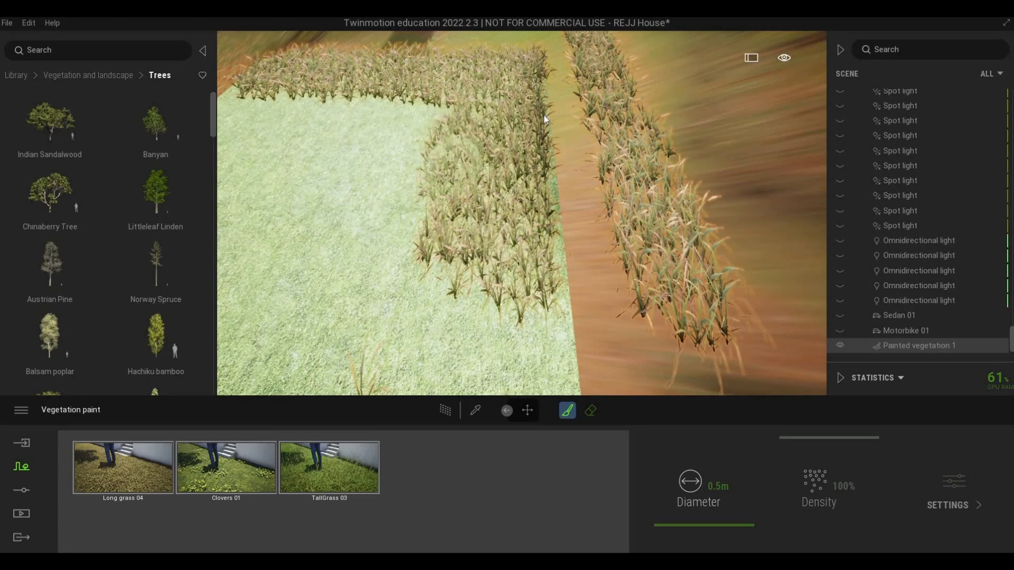
# Paint the grass mix down the opposite edge and across the bare middle of the same patch.
pyautogui.press('s')
pyautogui.press('a')
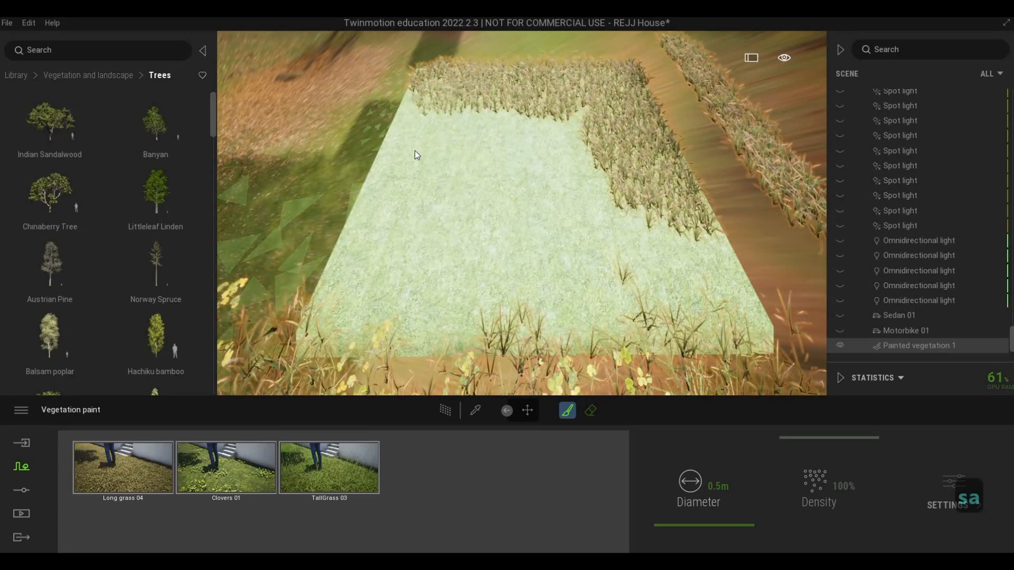
pyautogui.moveTo(386, 211)
pyautogui.mouseDown()
pyautogui.moveTo(352, 283)
pyautogui.moveTo(378, 293)
pyautogui.mouseUp()
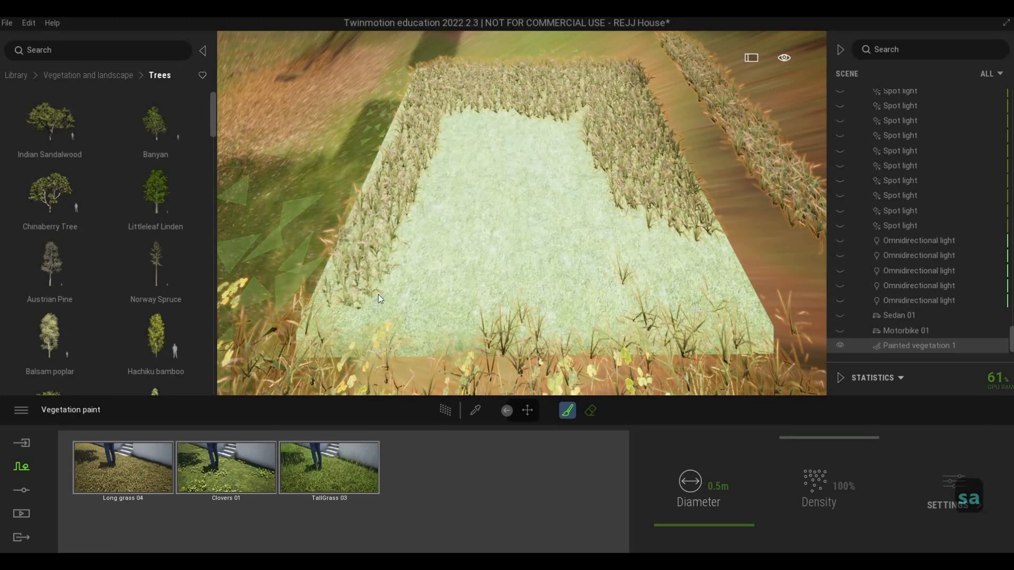
pyautogui.moveTo(502, 305)
pyautogui.mouseDown()
pyautogui.moveTo(715, 294)
pyautogui.moveTo(708, 276)
pyautogui.moveTo(634, 249)
pyautogui.moveTo(451, 229)
pyautogui.moveTo(520, 208)
pyautogui.moveTo(433, 226)
pyautogui.moveTo(449, 100)
pyautogui.moveTo(578, 110)
pyautogui.moveTo(469, 119)
pyautogui.moveTo(581, 138)
pyautogui.moveTo(553, 162)
pyautogui.moveTo(580, 165)
pyautogui.moveTo(620, 223)
pyautogui.moveTo(594, 202)
pyautogui.mouseUp()
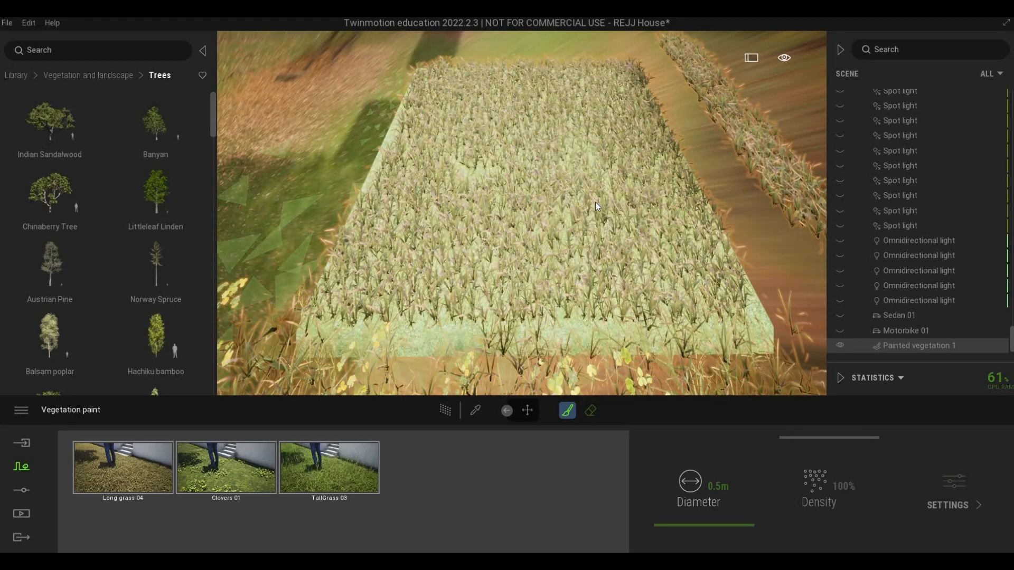
# Paint the grass mix across the far end of the still bare second front-yard grass patch.
pyautogui.press('w')
pyautogui.press('w')
pyautogui.press('q')
pyautogui.press('q')
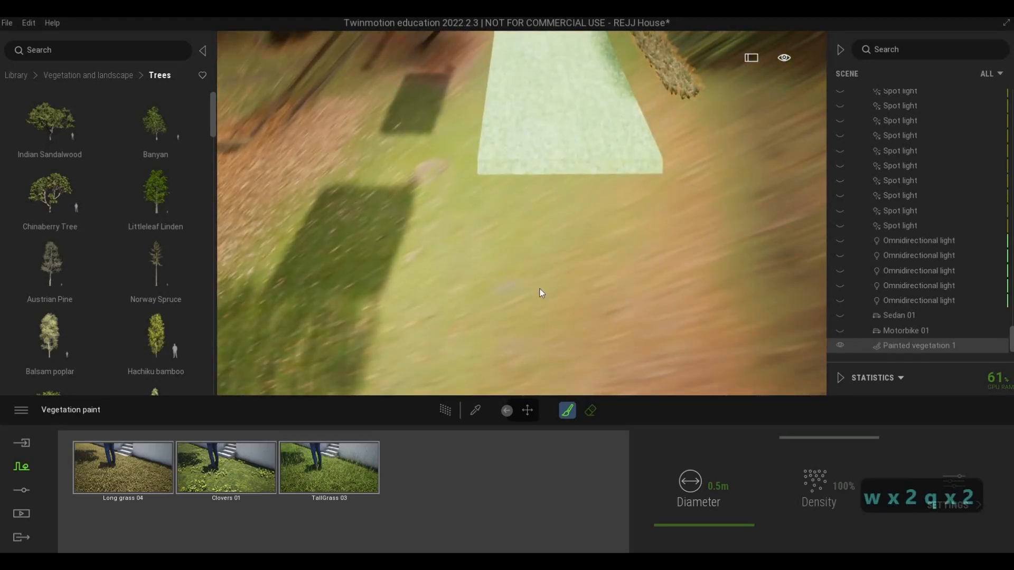
pyautogui.press('s')
pyautogui.press('s')
pyautogui.press('w')
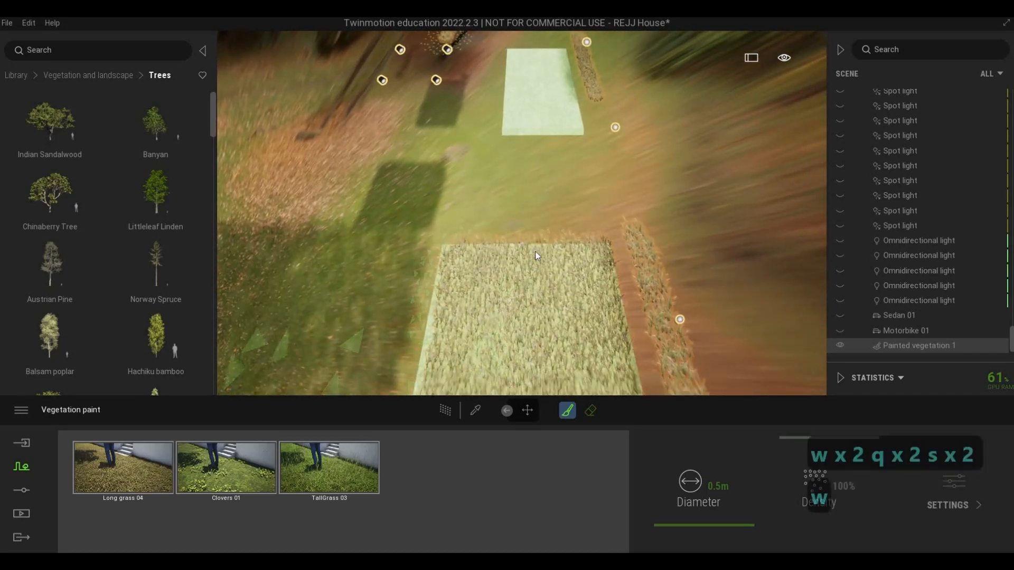
pyautogui.press('q')
pyautogui.press('w')
pyautogui.moveTo(504, 165)
pyautogui.mouseDown()
pyautogui.moveTo(578, 165)
pyautogui.moveTo(617, 204)
pyautogui.moveTo(509, 182)
pyautogui.mouseUp()
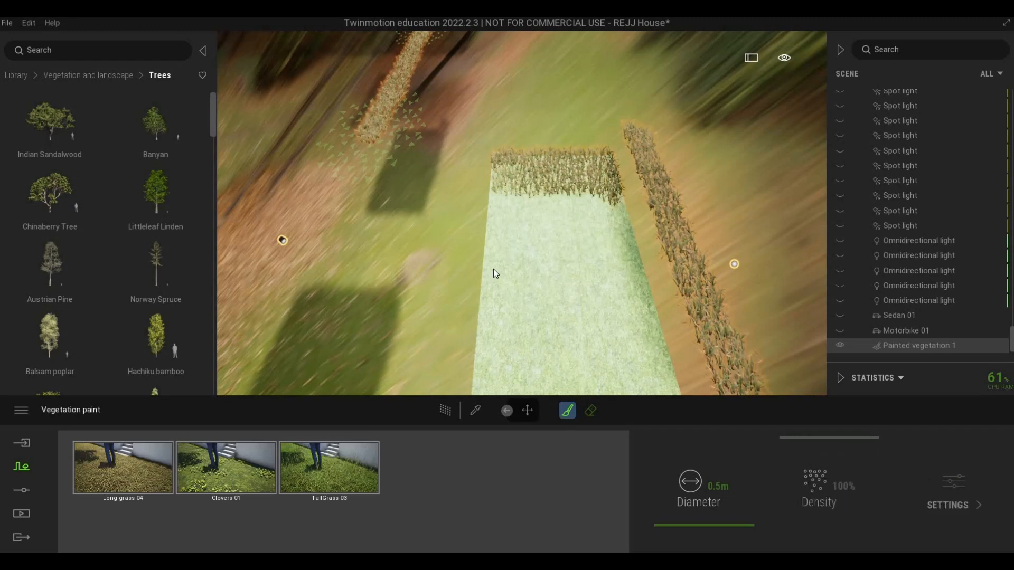
# Paint the grass mix down both long edges, through the middle and over the near half of the second patch.
pyautogui.moveTo(495, 274)
pyautogui.mouseDown()
pyautogui.moveTo(491, 332)
pyautogui.moveTo(516, 344)
pyautogui.mouseUp()
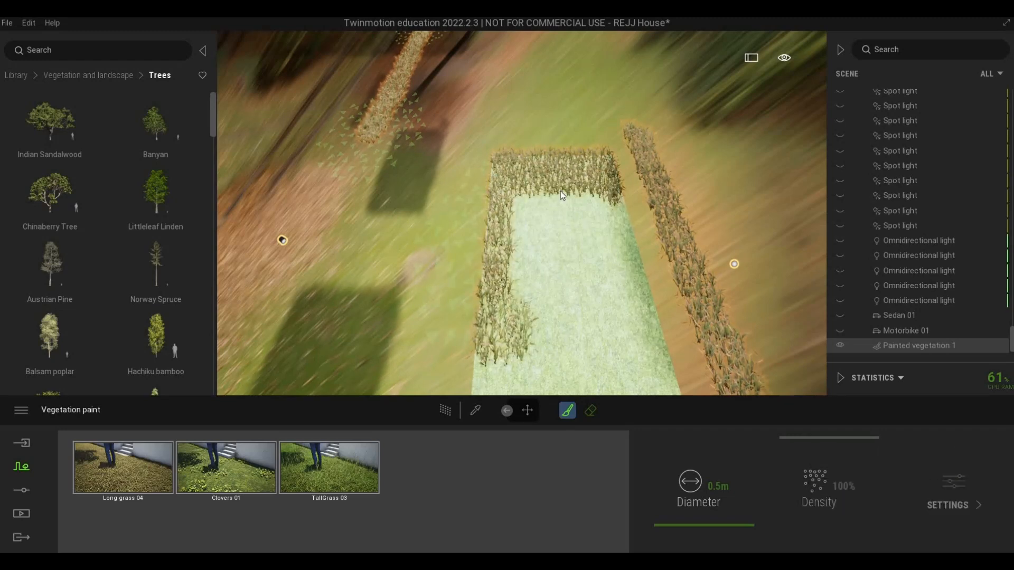
pyautogui.moveTo(561, 194)
pyautogui.mouseDown()
pyautogui.moveTo(608, 196)
pyautogui.moveTo(643, 339)
pyautogui.mouseUp()
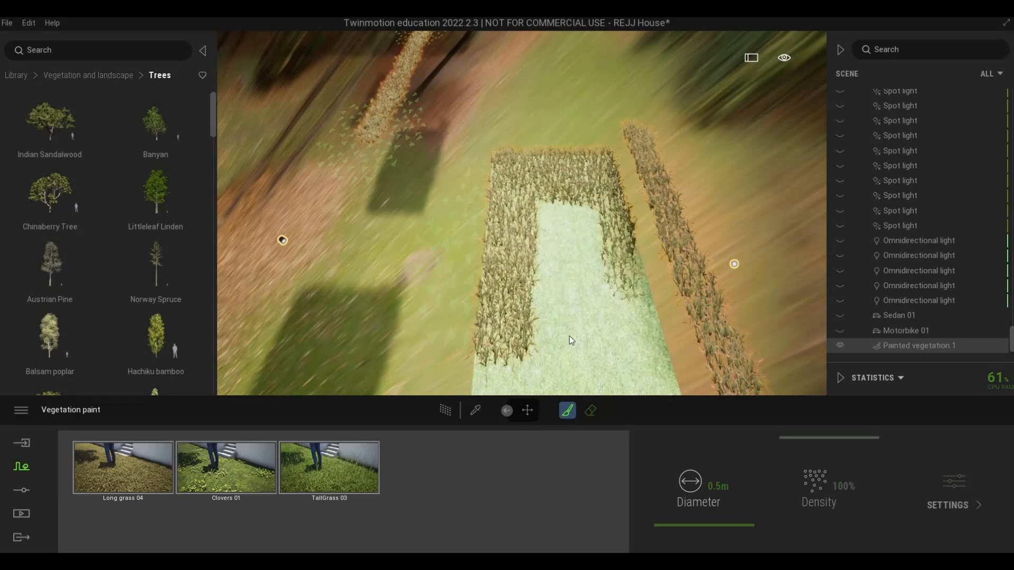
pyautogui.moveTo(571, 340)
pyautogui.mouseDown()
pyautogui.moveTo(629, 330)
pyautogui.moveTo(561, 290)
pyautogui.moveTo(590, 233)
pyautogui.mouseUp()
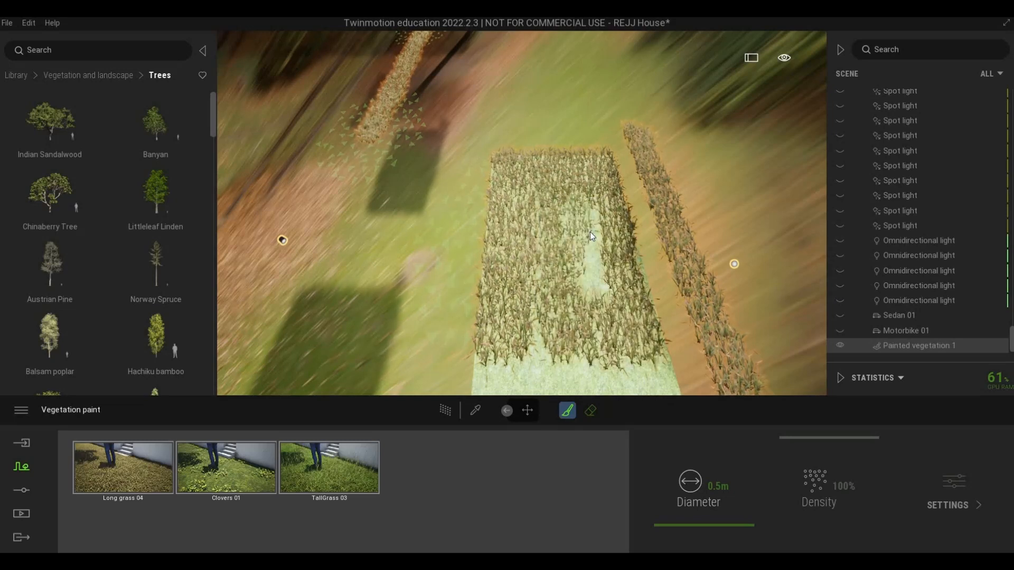
pyautogui.press('e')
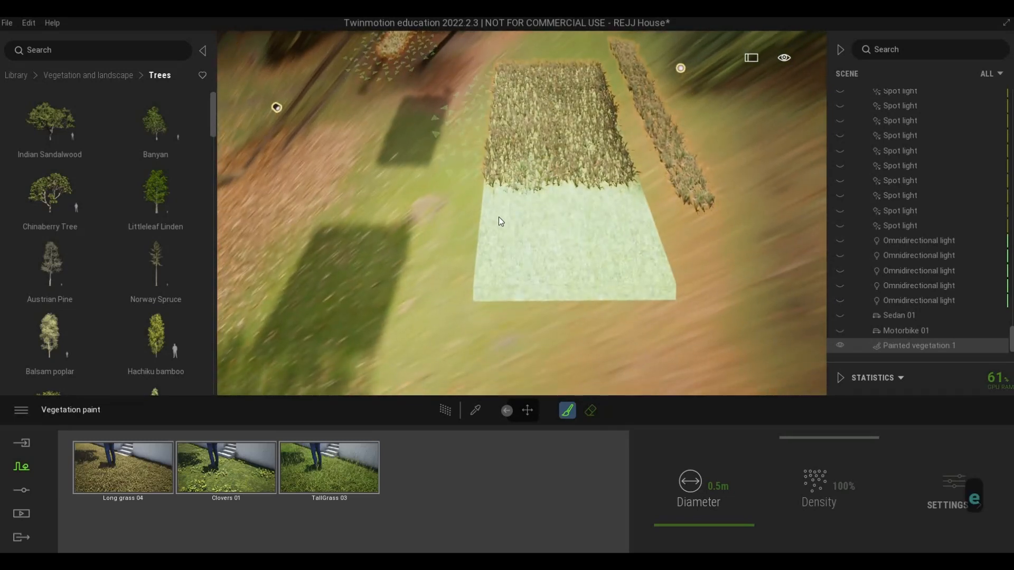
pyautogui.moveTo(495, 257)
pyautogui.mouseDown()
pyautogui.moveTo(494, 266)
pyautogui.moveTo(647, 270)
pyautogui.moveTo(652, 248)
pyautogui.moveTo(579, 204)
pyautogui.moveTo(545, 226)
pyautogui.moveTo(584, 220)
pyautogui.moveTo(504, 255)
pyautogui.moveTo(582, 130)
pyautogui.mouseUp()
pyautogui.press('d')
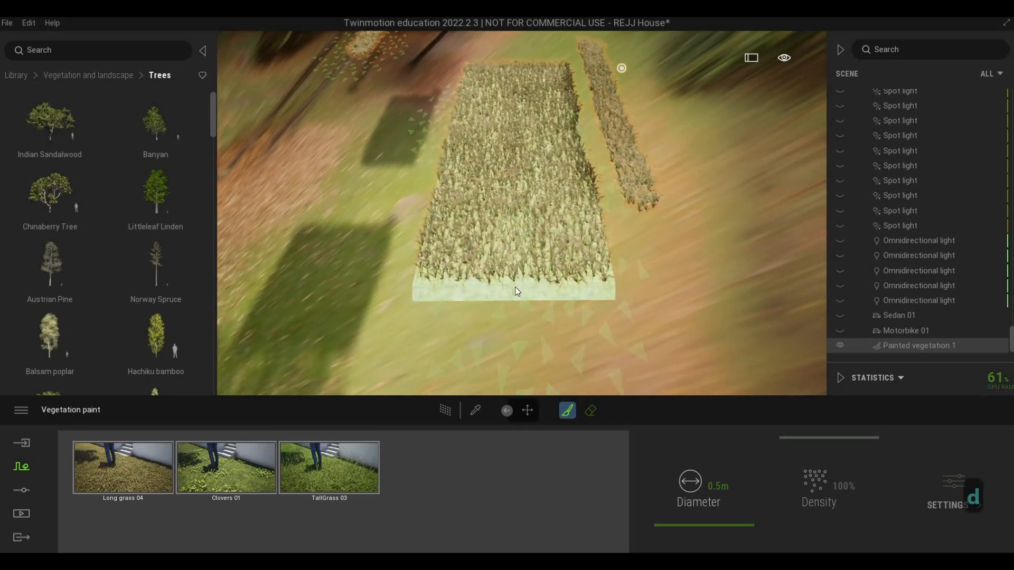
# Stop painting vegetation and turn off the isolation of the selected FLOOR 5 so the whole scene is shown.
pyautogui.press('Escape')
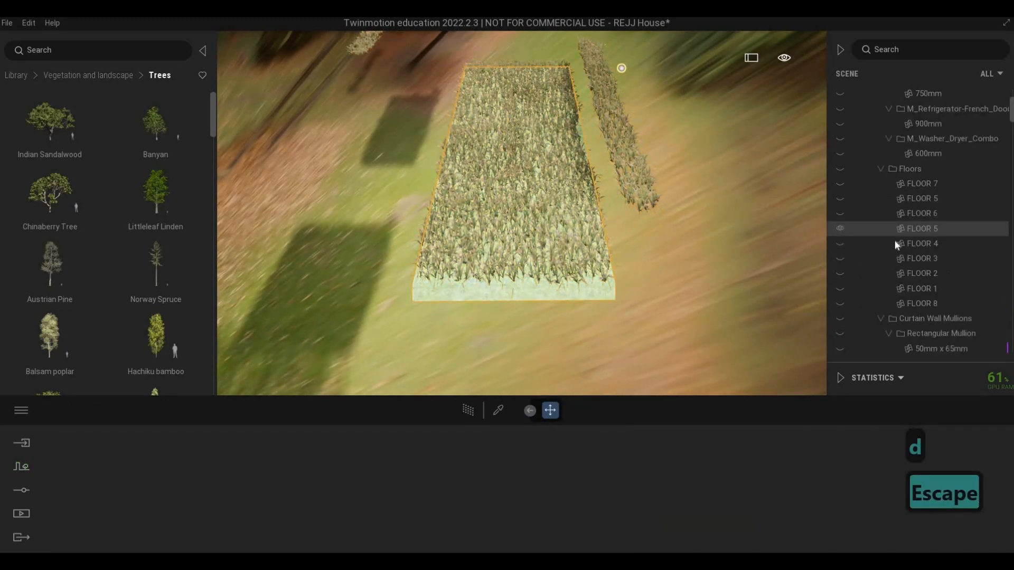
pyautogui.rightClick(918, 230)
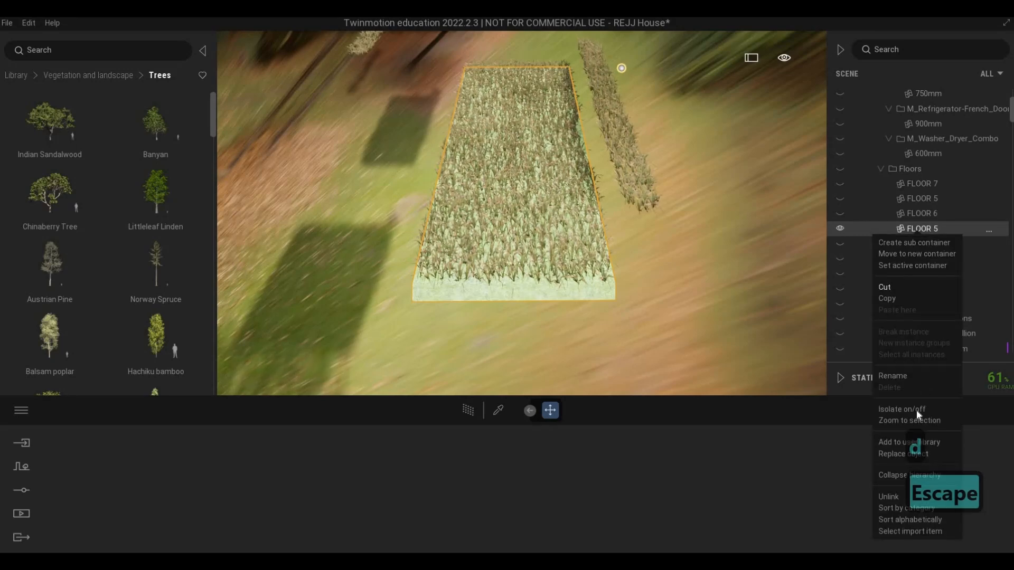
pyautogui.press('d')
pyautogui.press('s')
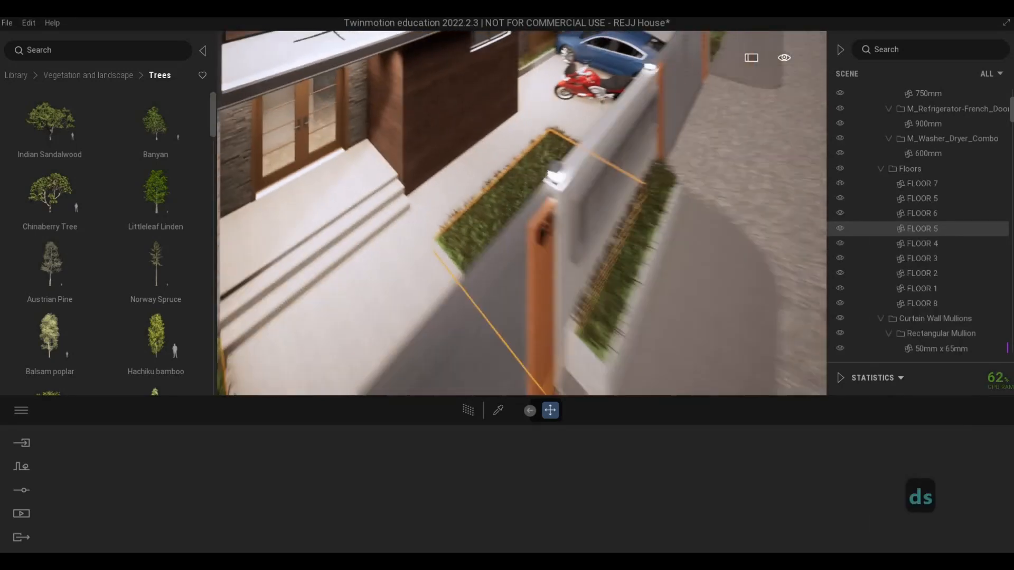
# Examine the house and its surrounding terrain from across the street and from a raised viewpoint.
pyautogui.press('d')
pyautogui.press('d')
pyautogui.press('d')
pyautogui.press('d')
pyautogui.press('d')
pyautogui.press('d')
pyautogui.press('d')
pyautogui.press('d')
pyautogui.press('d')
pyautogui.press('d')
pyautogui.press('d')
pyautogui.press('d')
pyautogui.press('d')
pyautogui.press('d')
pyautogui.press('d')
pyautogui.press('d')
pyautogui.press('d')
pyautogui.press('d')
pyautogui.press('d')
pyautogui.press('d')
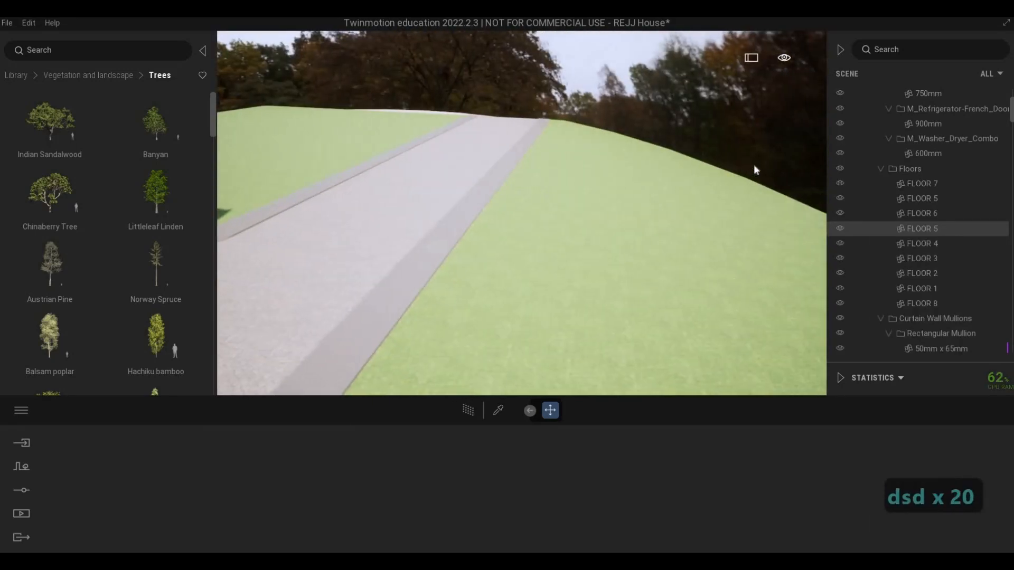
pyautogui.press('e')
pyautogui.press('s')
pyautogui.press('s')
pyautogui.press('s')
pyautogui.press('s')
pyautogui.press('s')
pyautogui.press('s')
pyautogui.press('s')
pyautogui.press('s')
pyautogui.press('s')
pyautogui.press('s')
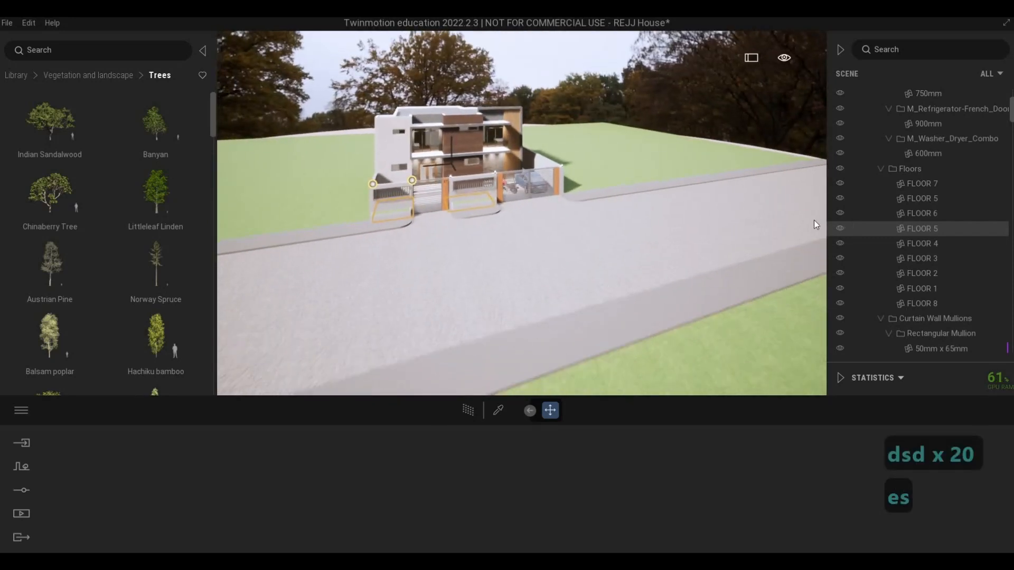
pyautogui.press('d')
pyautogui.press('w')
pyautogui.press('w')
pyautogui.press('w')
pyautogui.press('q')
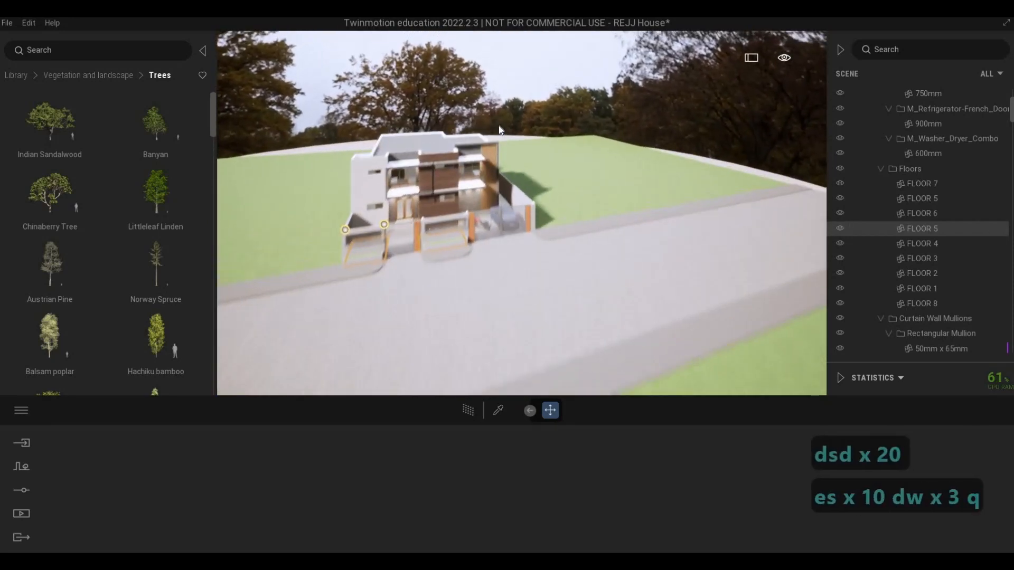
pyautogui.press('q')
pyautogui.press('q')
pyautogui.press('q')
# Try lowering the Starting Ground by about 1.83 m and undo the move.
pyautogui.click(428, 242)
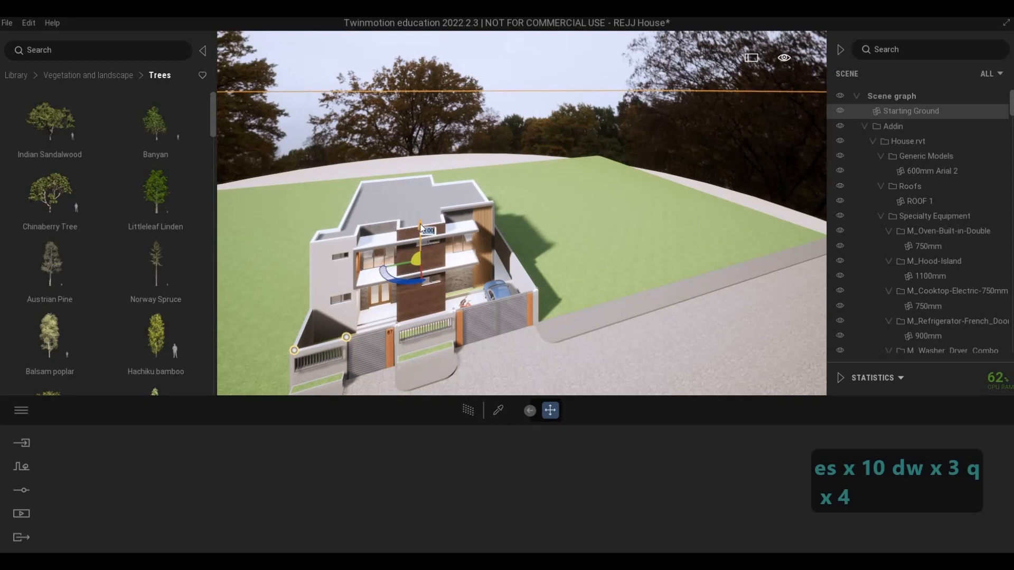
pyautogui.moveTo(421, 228); pyautogui.dragTo(476, 242)
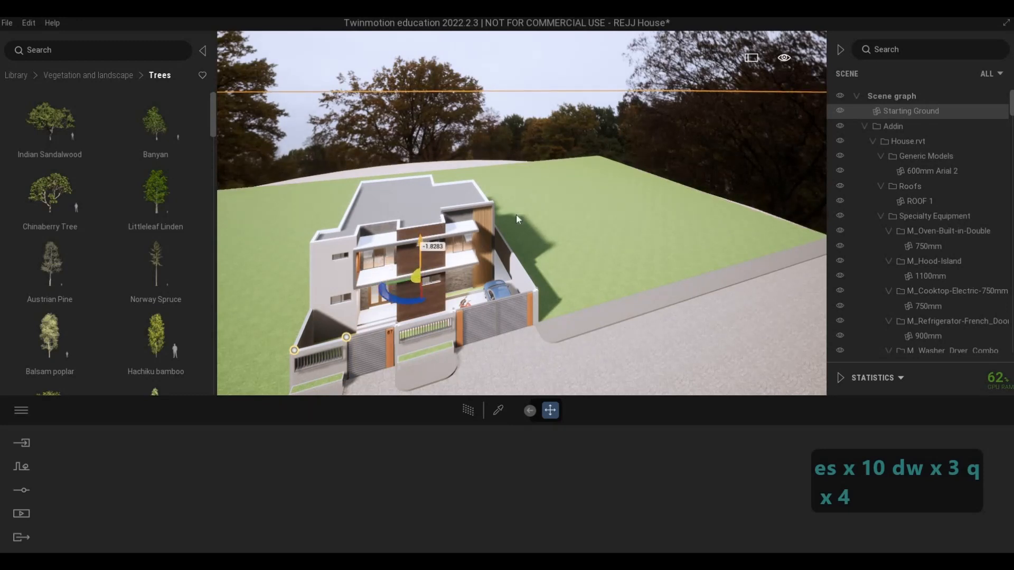
pyautogui.hotkey('ctrl', 'z')
pyautogui.press('s')
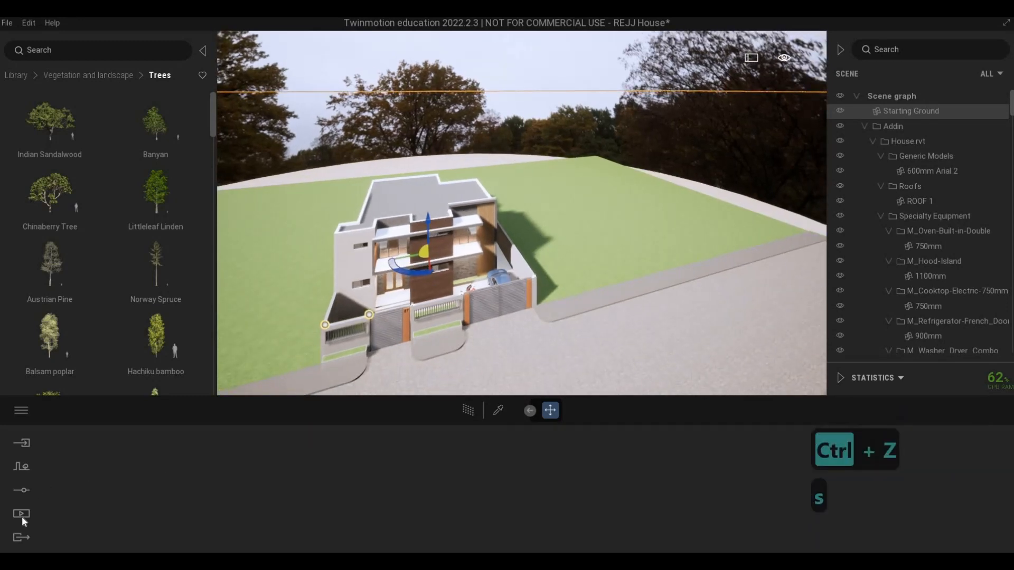
# Open the Backdrop HDRI lighting settings and set the height offset to -1.6 m.
pyautogui.click(22, 491)
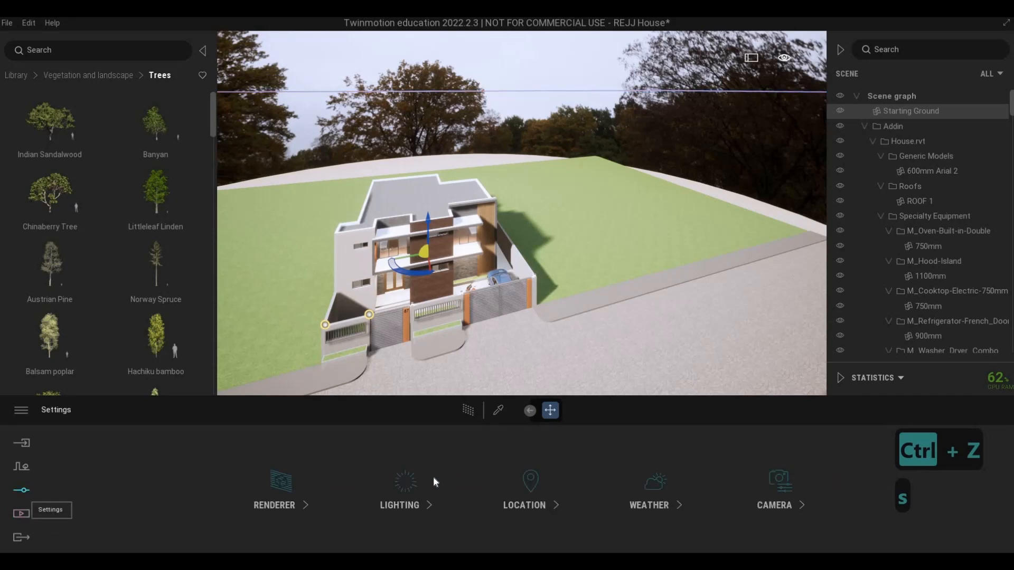
pyautogui.click(413, 484)
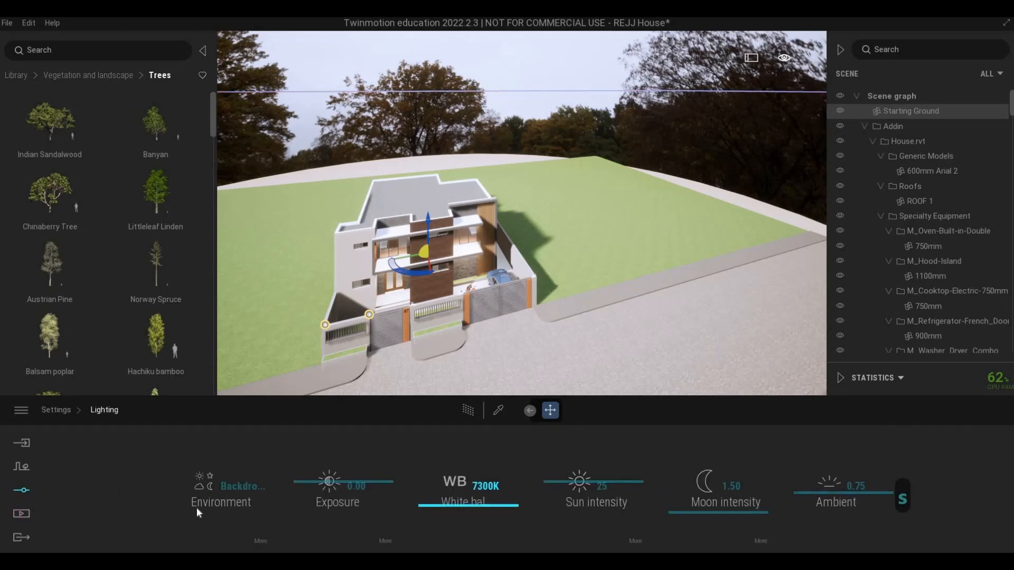
pyautogui.click(261, 535)
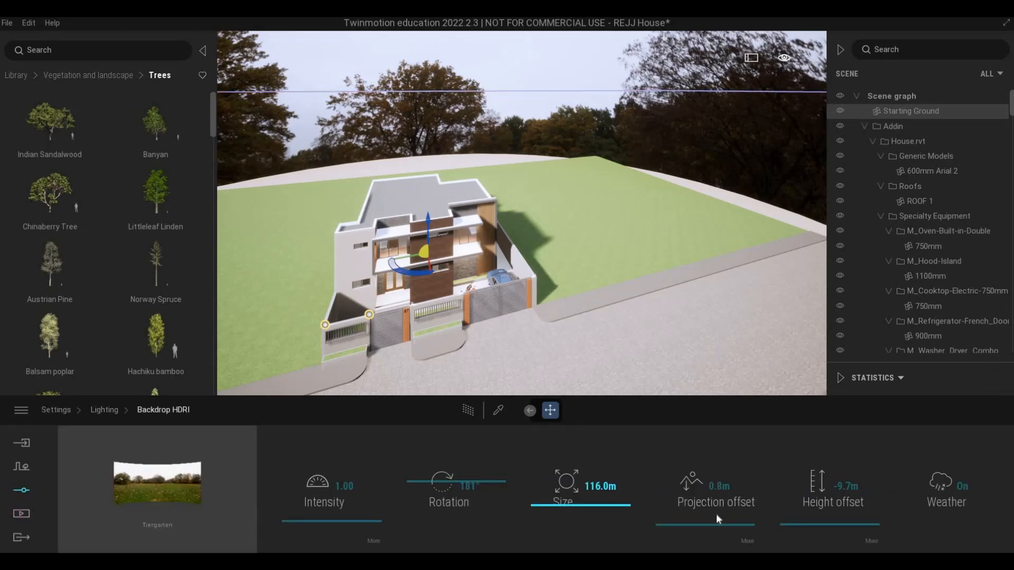
pyautogui.moveTo(823, 487); pyautogui.dragTo(828, 493)
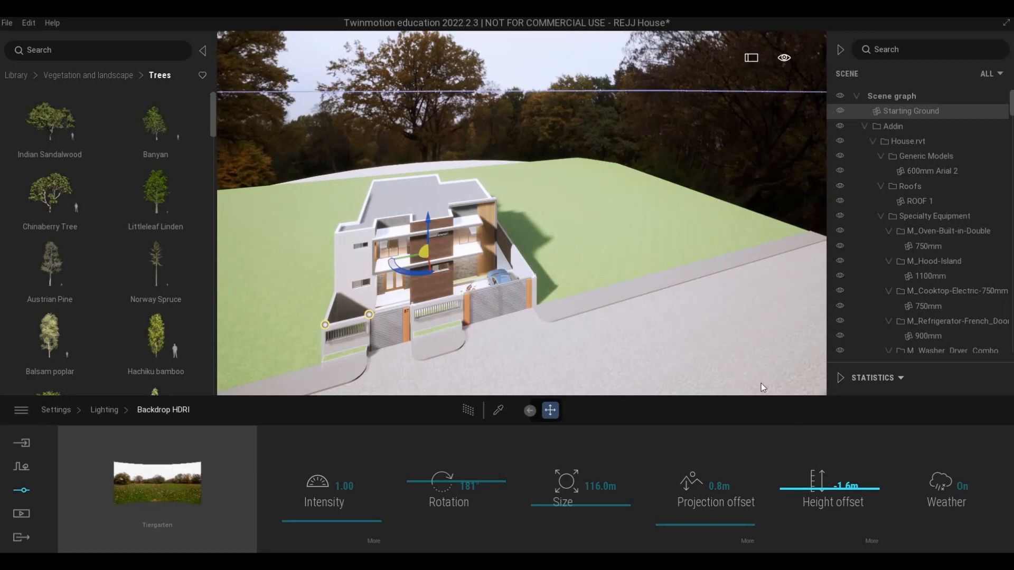
# Examine the house against the adjusted backdrop from several front viewpoints down to street level.
pyautogui.press('e')
pyautogui.press('d')
pyautogui.press('d')
pyautogui.press('d')
pyautogui.press('d')
pyautogui.press('d')
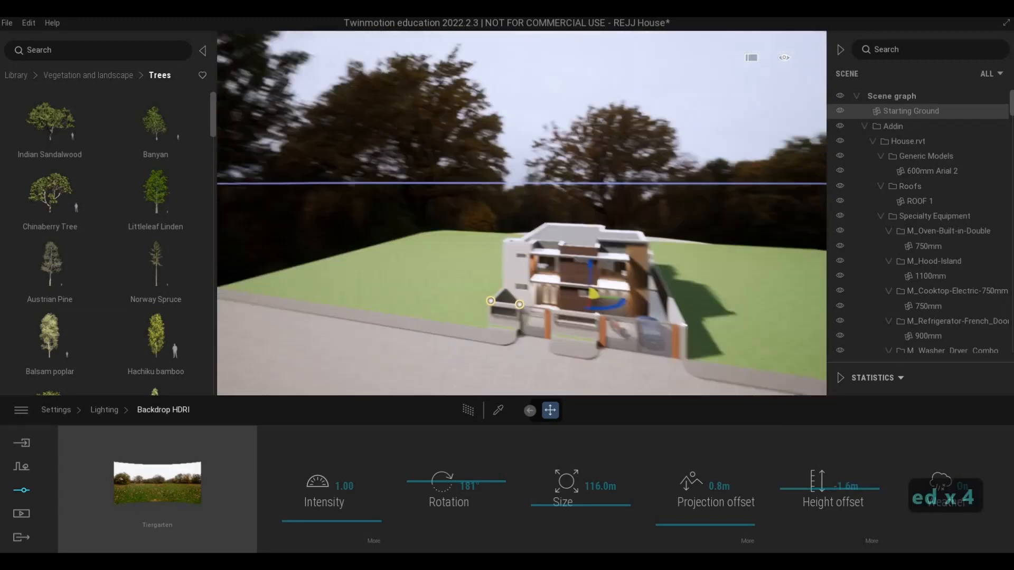
pyautogui.press('a')
pyautogui.press('w')
pyautogui.press('e')
pyautogui.press('d')
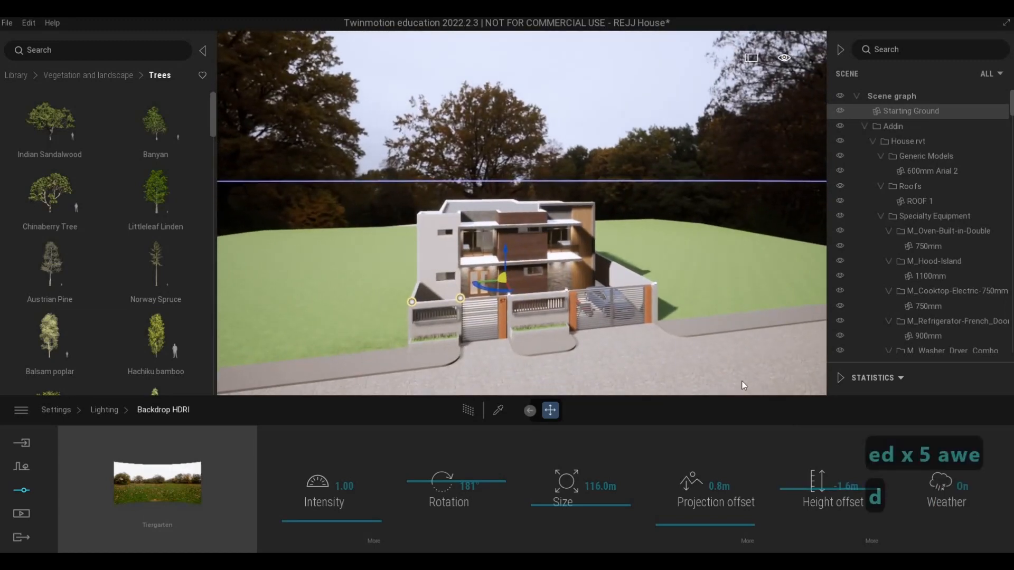
pyautogui.press('e')
pyautogui.press('a')
pyautogui.press('Escape')
pyautogui.press('Escape')
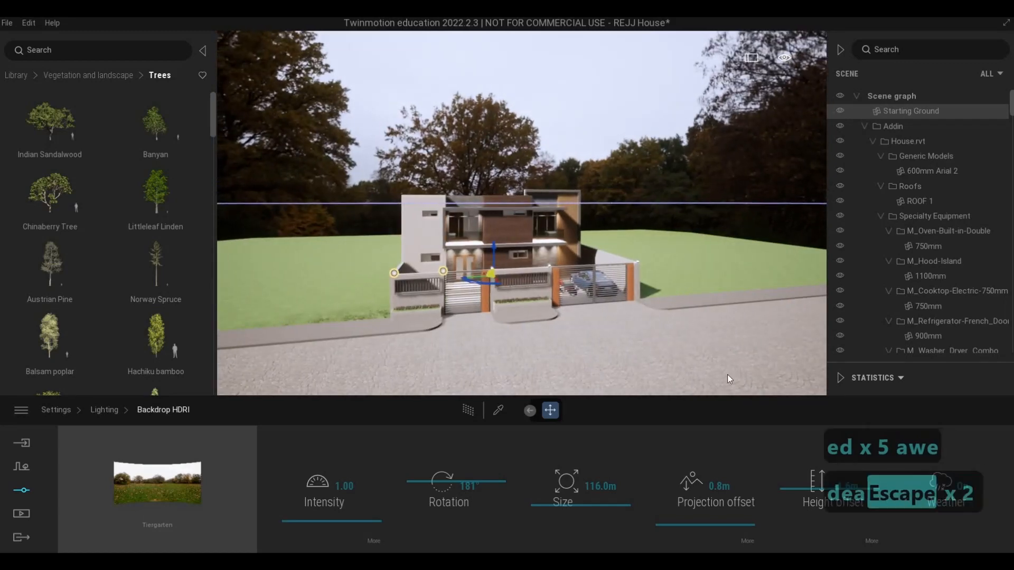
pyautogui.press('e')
pyautogui.press('a')
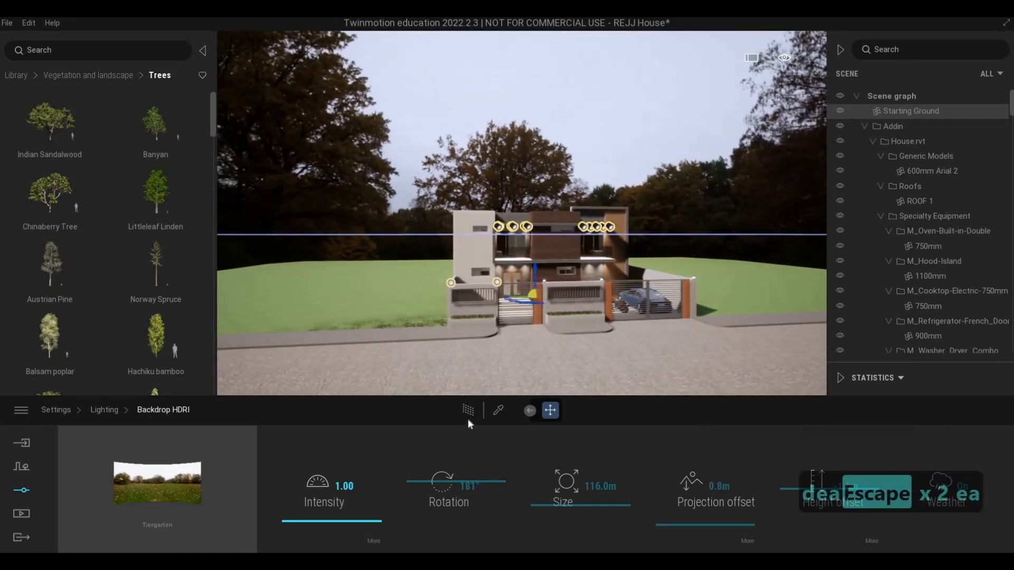
# Frame the house front more closely from street level and render the view with the Path Tracer.
pyautogui.click(467, 412)
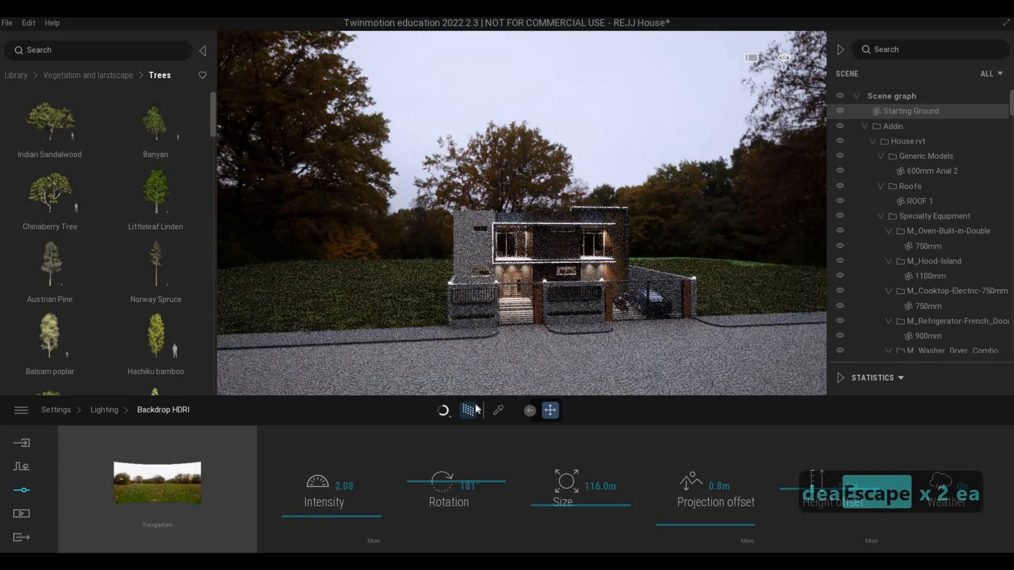
pyautogui.click(468, 410)
pyautogui.press('w')
pyautogui.press('e')
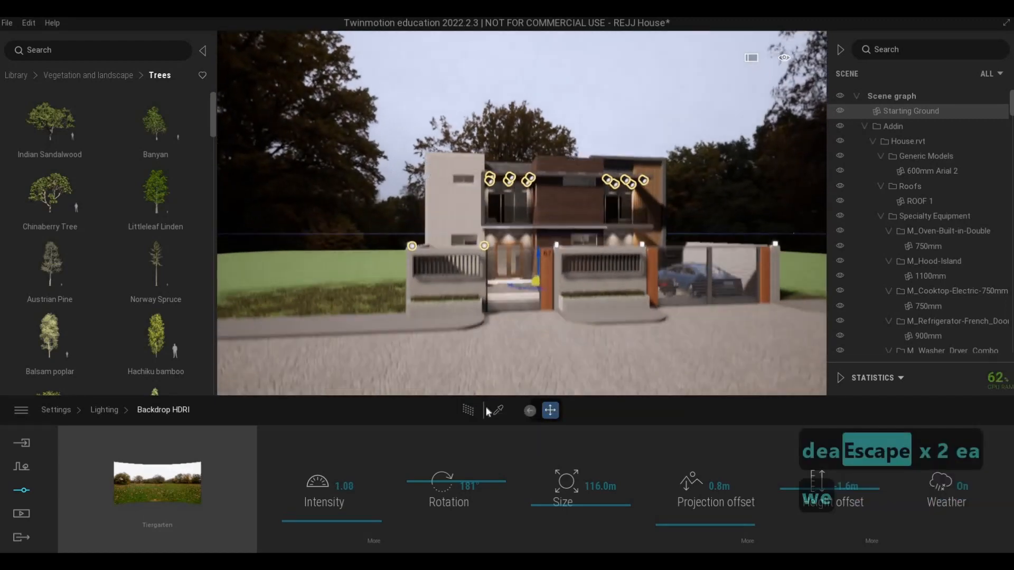
pyautogui.press('Escape')
pyautogui.press('Escape')
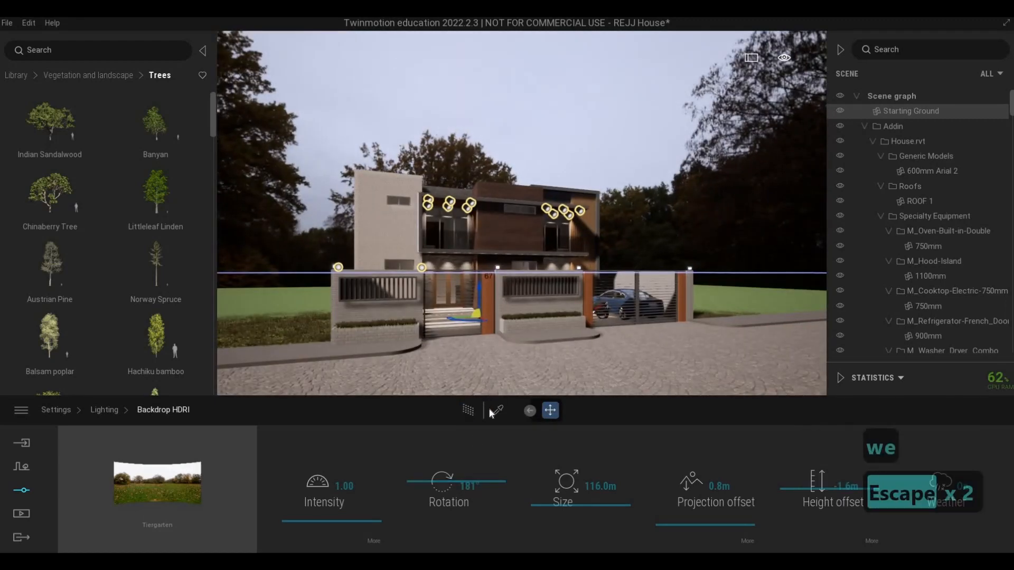
pyautogui.press('Escape')
pyautogui.click(468, 411)
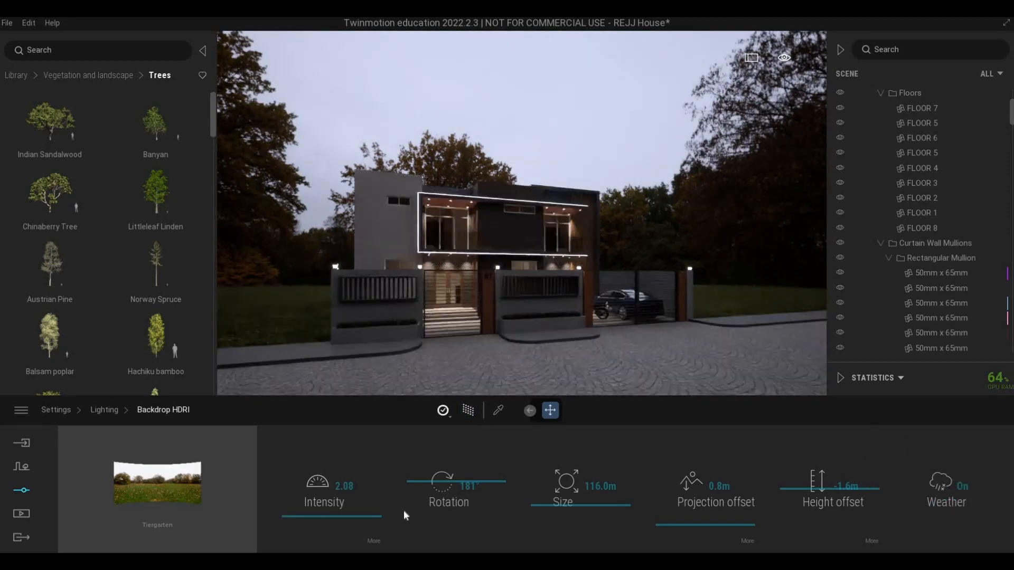
# Set the backdrop HDRI intensity to 5.47 for the path-traced view and switch the Path Tracer off.
pyautogui.moveTo(313, 511); pyautogui.dragTo(312, 503)
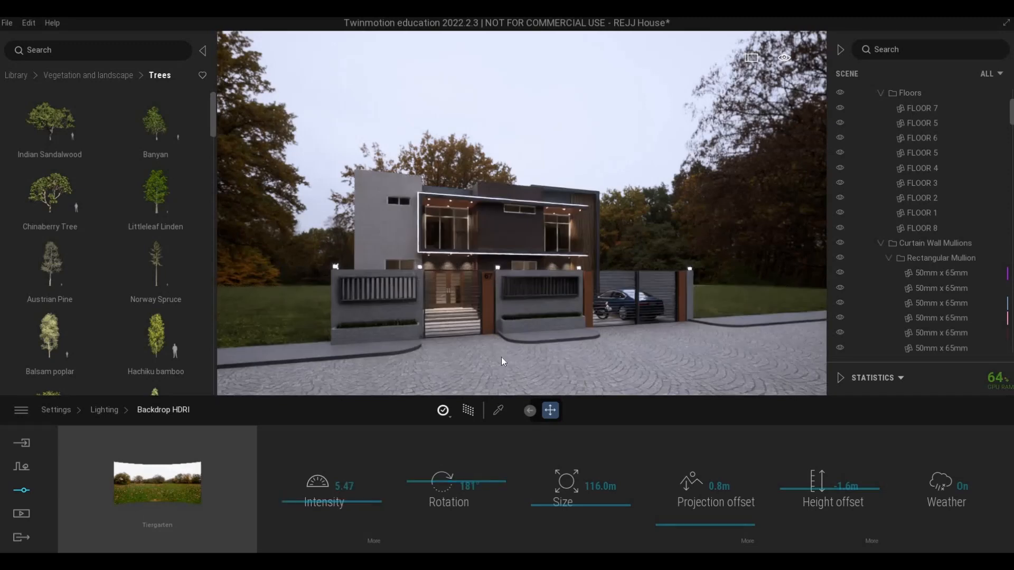
pyautogui.click(474, 411)
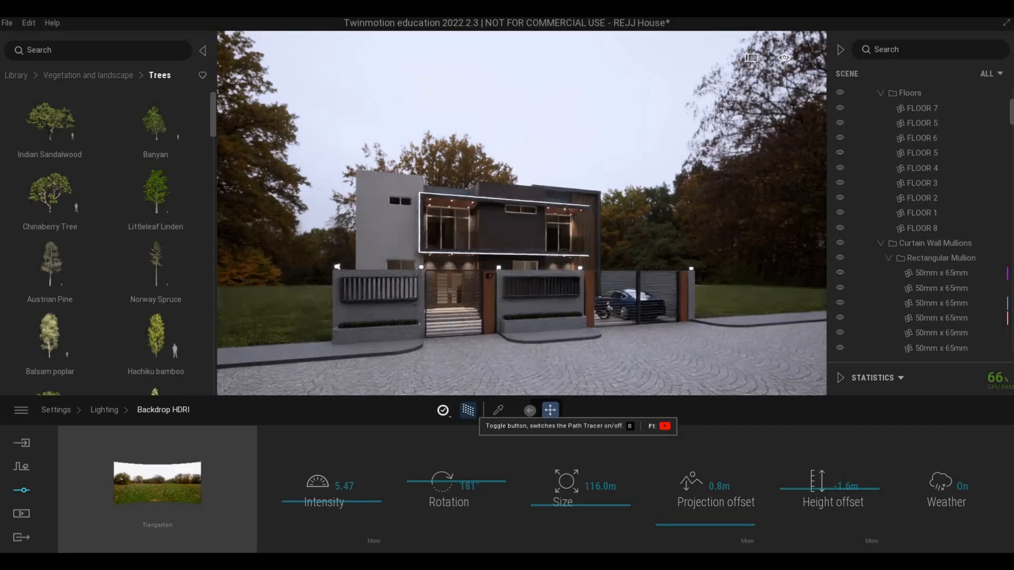
pyautogui.press('r')
pyautogui.scroll(2, 520, 328)
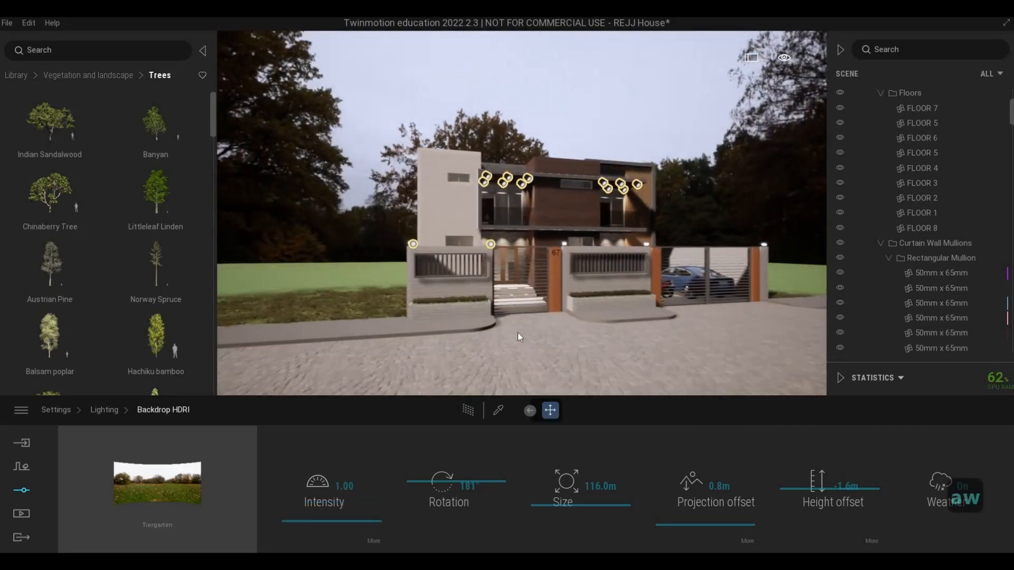
# Examine the front fence, planter boxes, garage gate and painted lawn beside the boundary wall.
pyautogui.press('d')
pyautogui.press('q')
pyautogui.press('d')
pyautogui.press('s')
pyautogui.press('d')
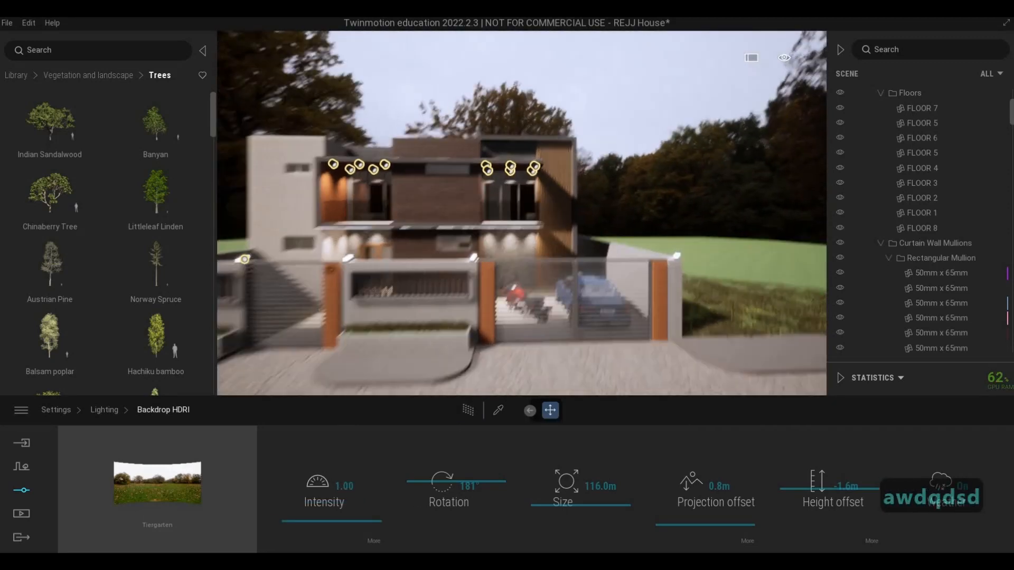
pyautogui.press('w')
pyautogui.press('d')
pyautogui.press('a')
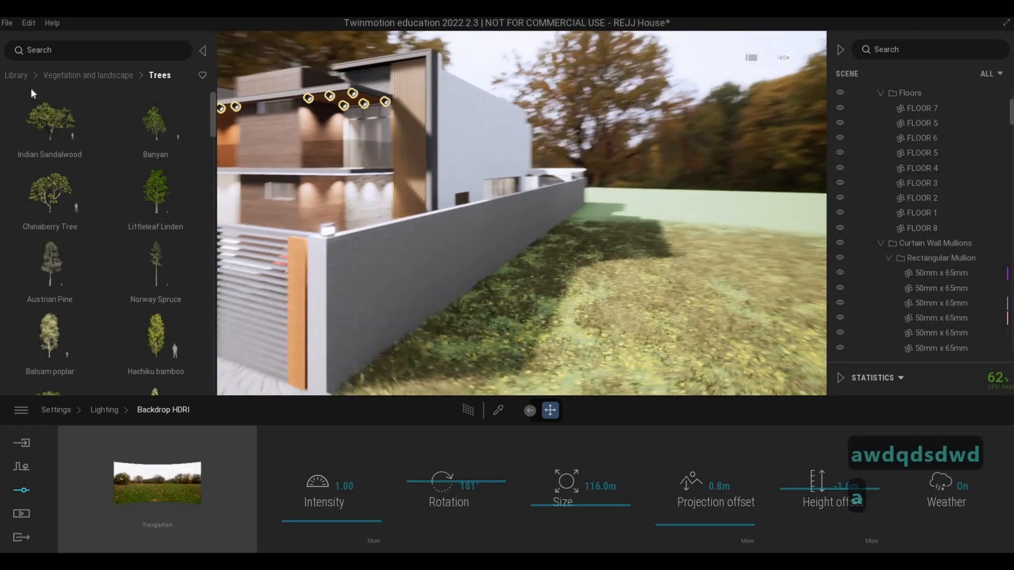
pyautogui.press('a')
pyautogui.press('a')
pyautogui.press('a')
pyautogui.press('a')
pyautogui.press('a')
pyautogui.press('a')
pyautogui.press('a')
# Save the project.
pyautogui.click(8, 23)
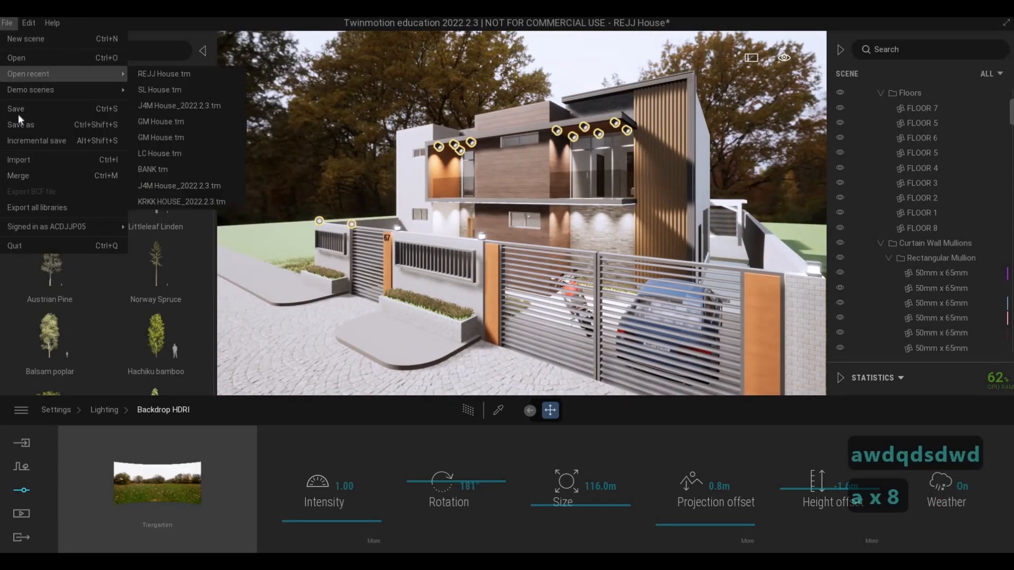
pyautogui.click(18, 114)
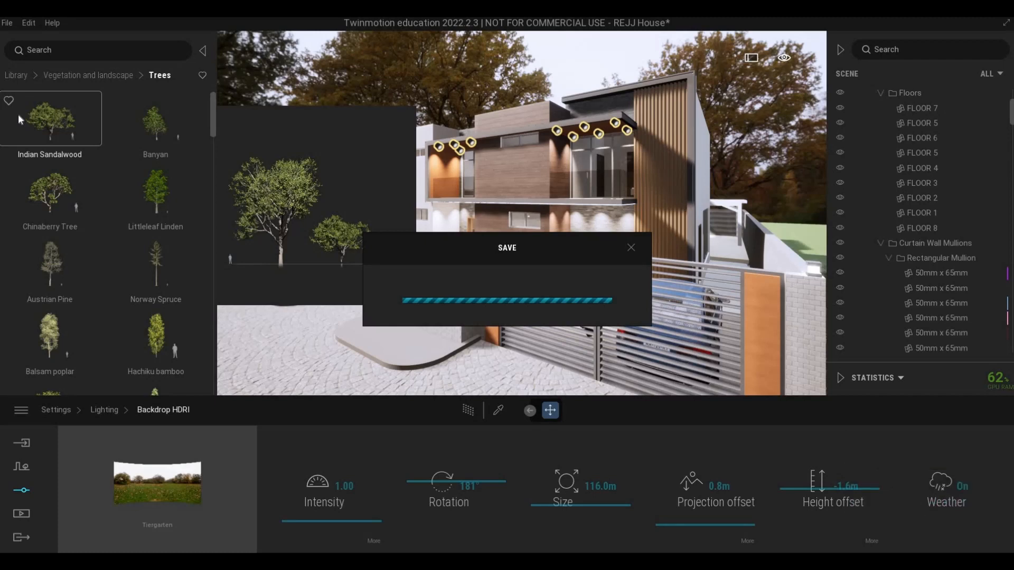
pyautogui.press('F1')
pyautogui.press('F1')
# Open the Context tools and examine the house front, gates, planters and side lawns from the street.
pyautogui.press('a')
pyautogui.press('s')
pyautogui.press('a')
pyautogui.press('s')
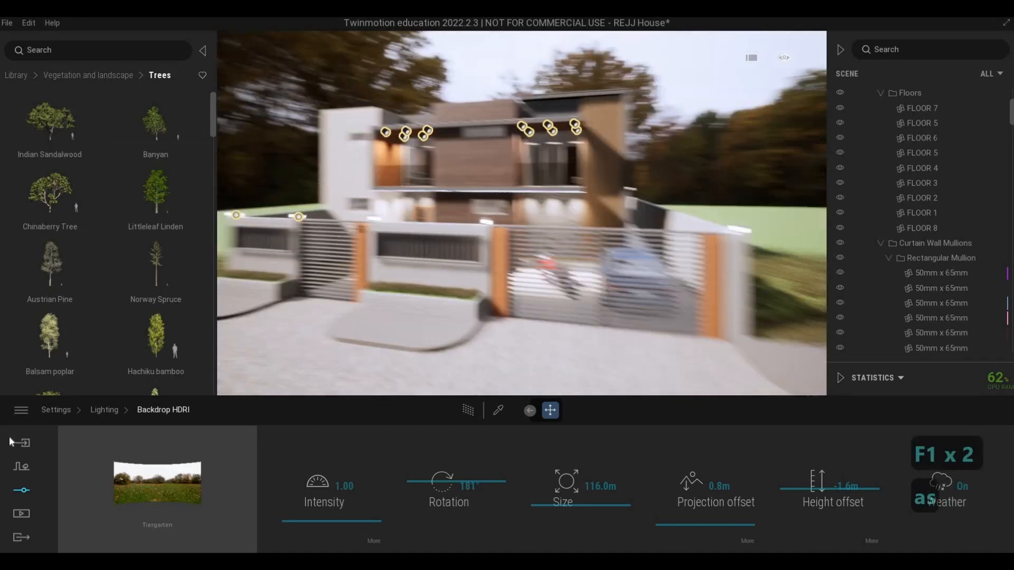
pyautogui.click(21, 515)
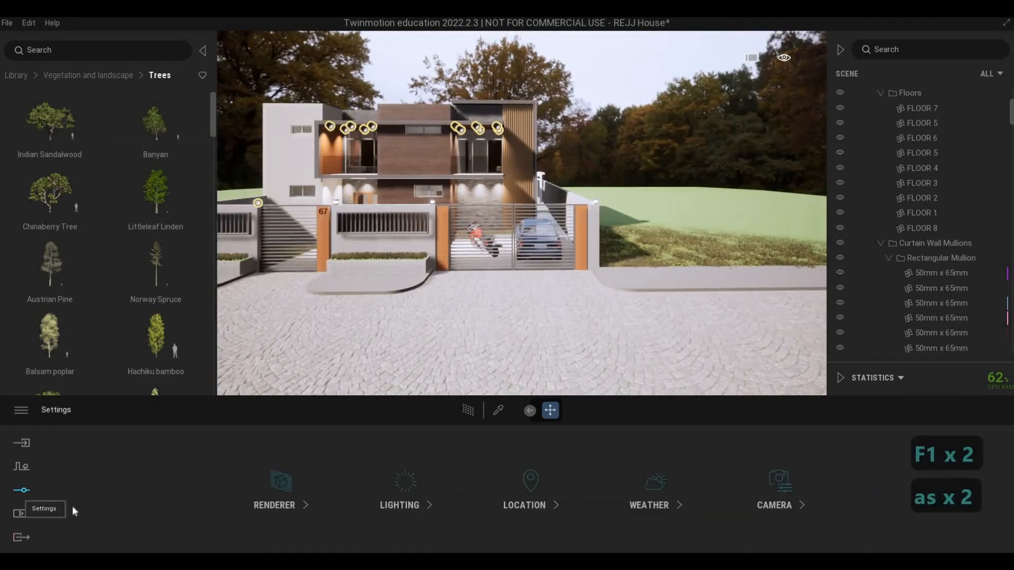
pyautogui.click(21, 467)
pyautogui.press('a')
pyautogui.press('a')
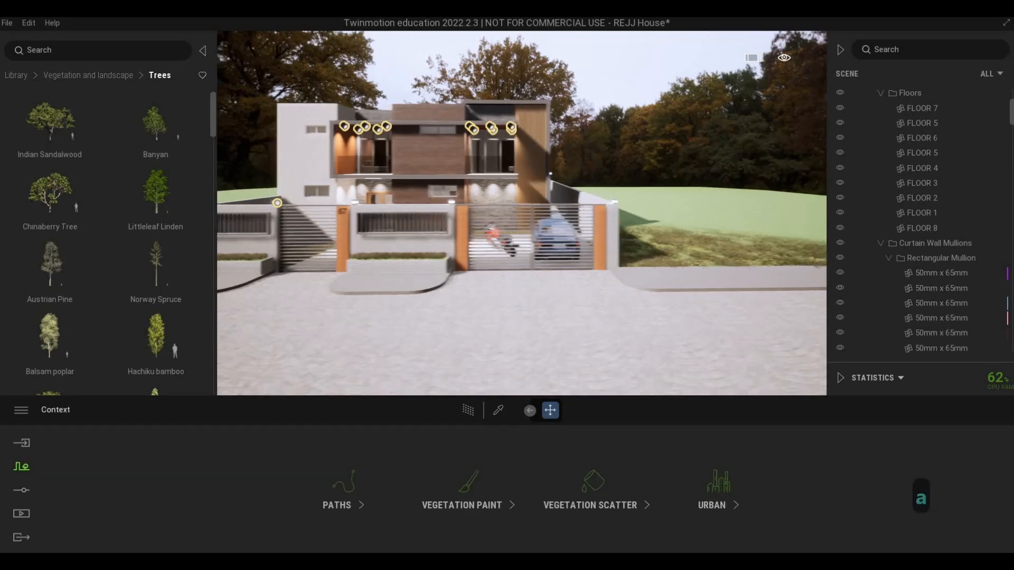
pyautogui.moveTo(317, 253); pyautogui.dragTo(367, 250, button='right')
pyautogui.press('d')
pyautogui.press('w')
pyautogui.press('a')
pyautogui.press('a')
pyautogui.press('a')
pyautogui.press('a')
pyautogui.press('a')
pyautogui.press('a')
pyautogui.press('a')
pyautogui.press('a')
pyautogui.press('a')
pyautogui.press('a')
pyautogui.press('a')
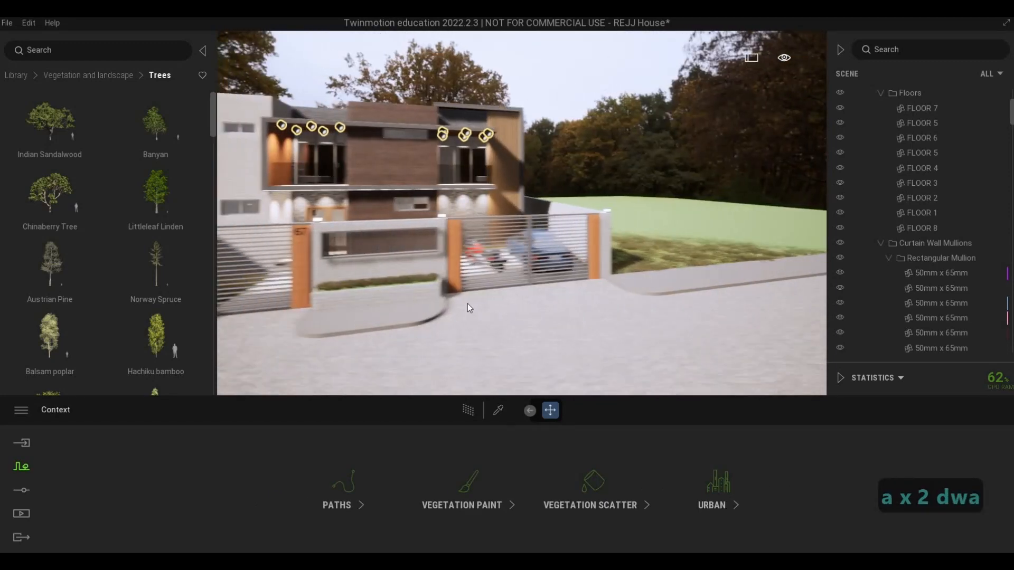
pyautogui.press('a')
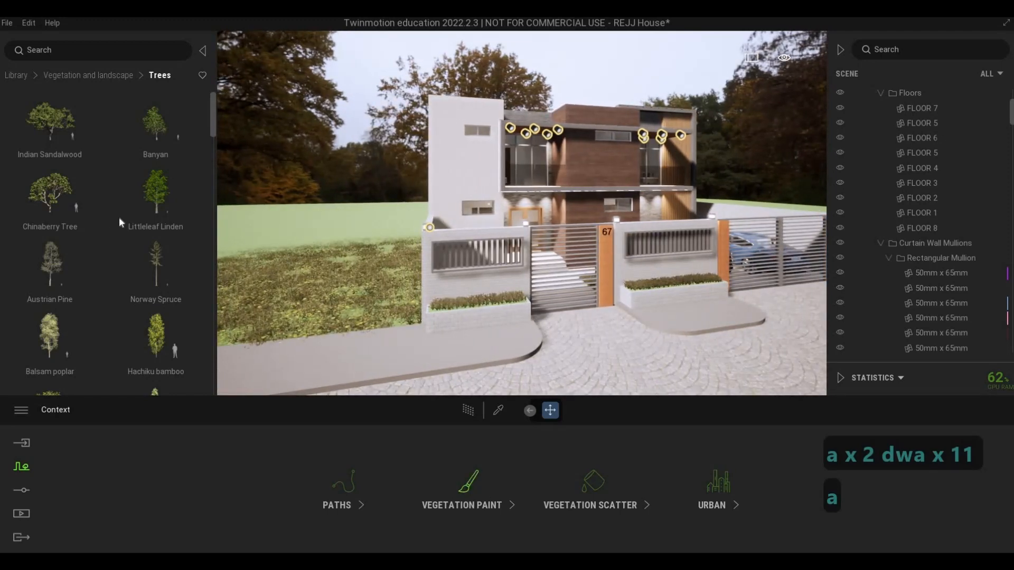
# Look through the Trees library for a tree suited to the planted area behind the front fence.
pyautogui.moveTo(76, 159)
pyautogui.scroll(-5, 76, 159)
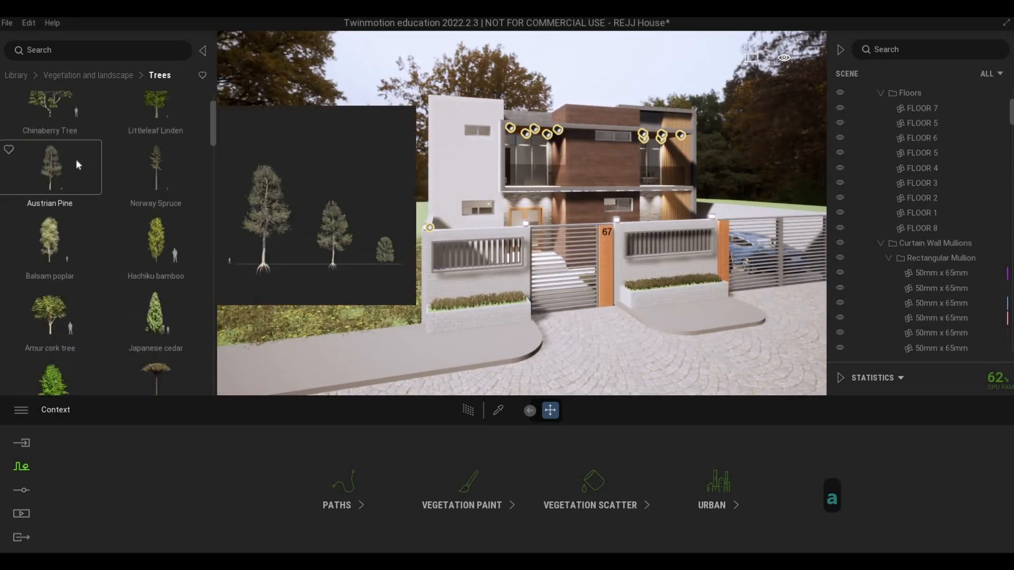
pyautogui.scroll(-3, 144, 170)
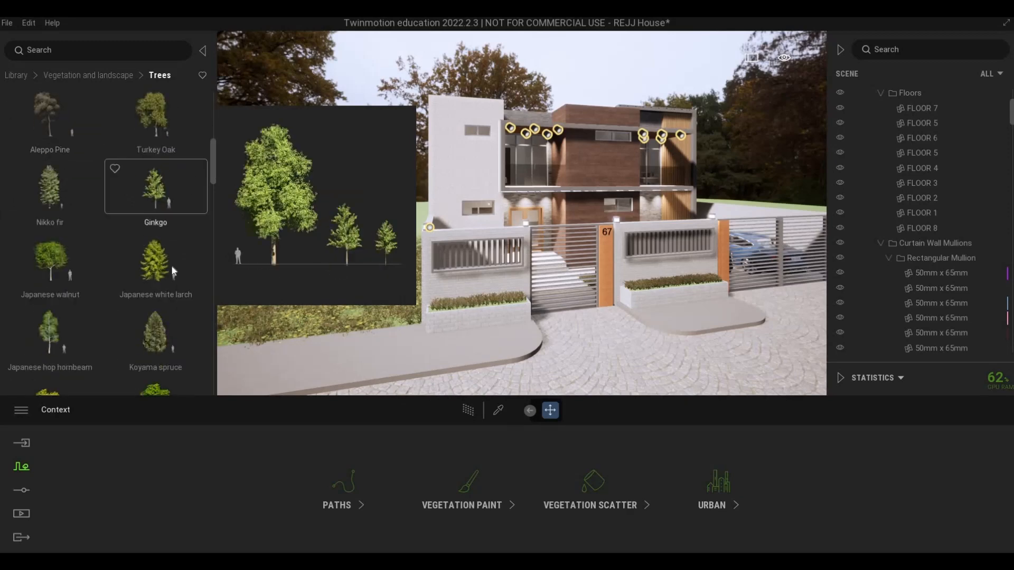
pyautogui.press('a')
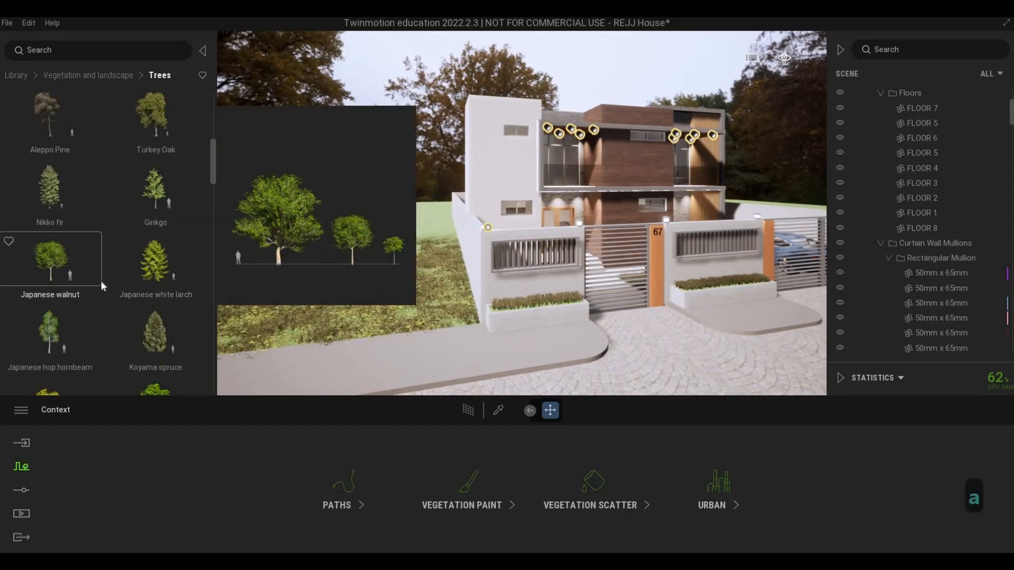
pyautogui.scroll(2, 100, 280)
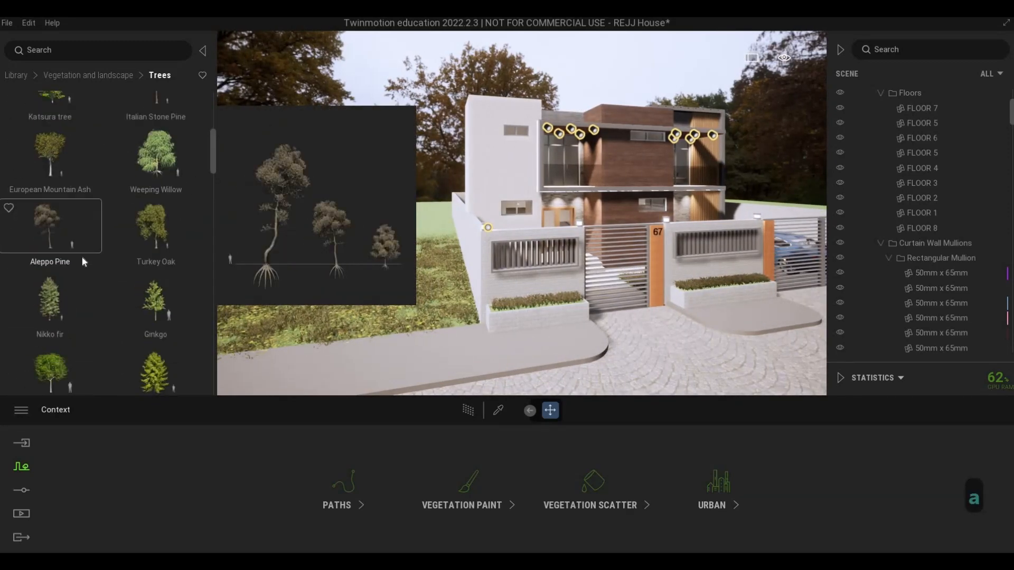
pyautogui.scroll(-6, 81, 258)
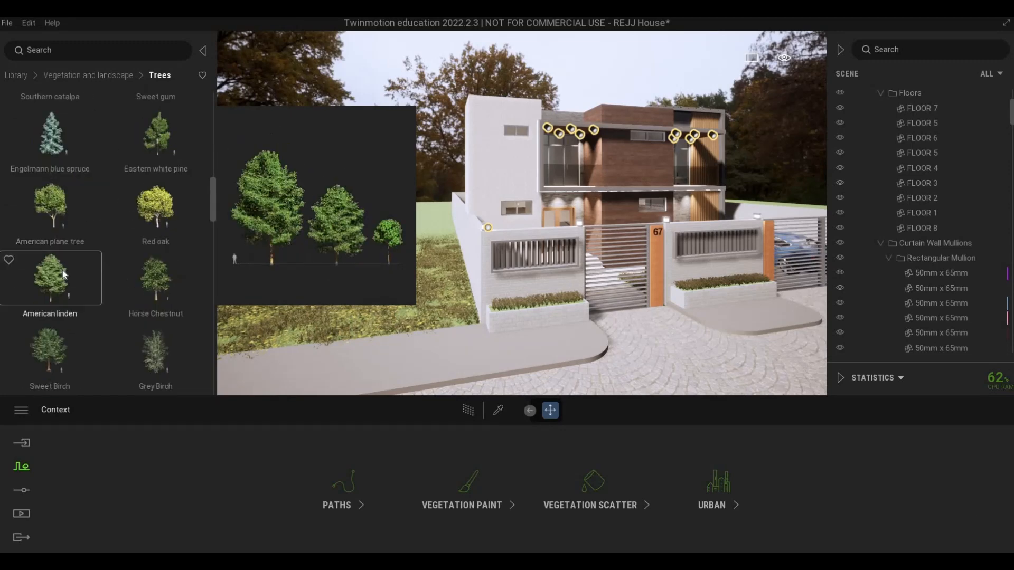
pyautogui.scroll(-3, 119, 284)
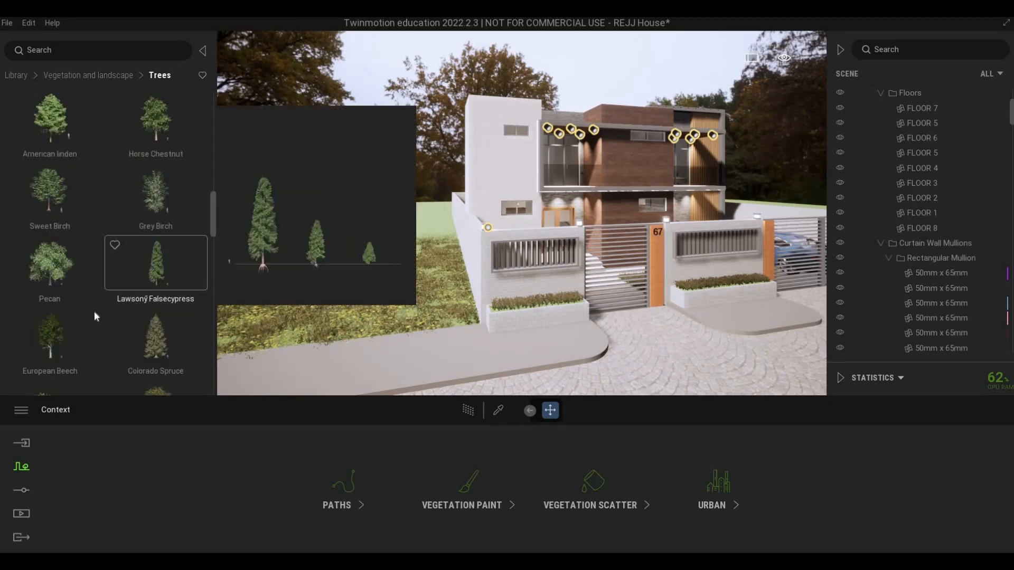
pyautogui.scroll(-4, 87, 285)
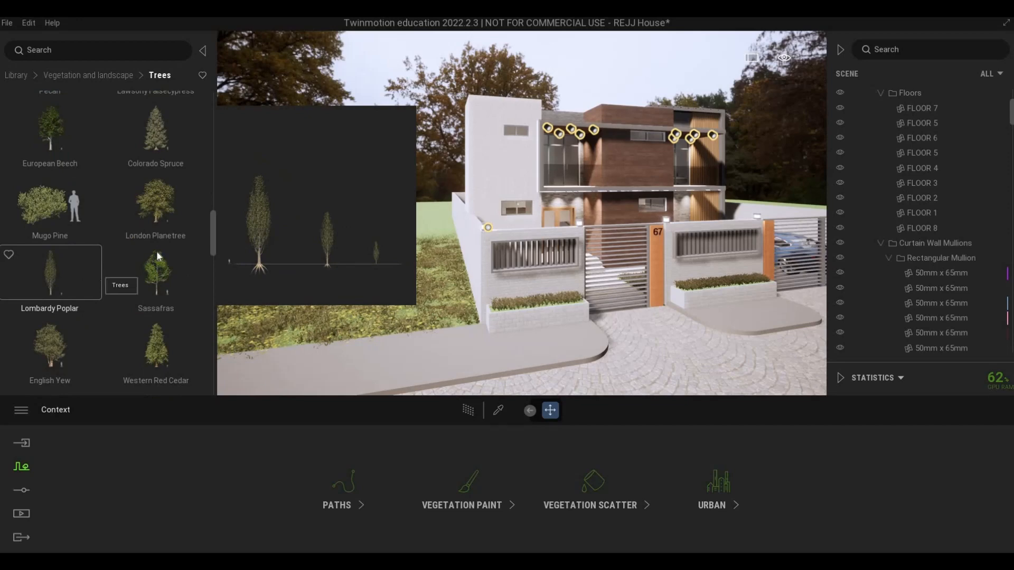
pyautogui.scroll(4, 202, 214)
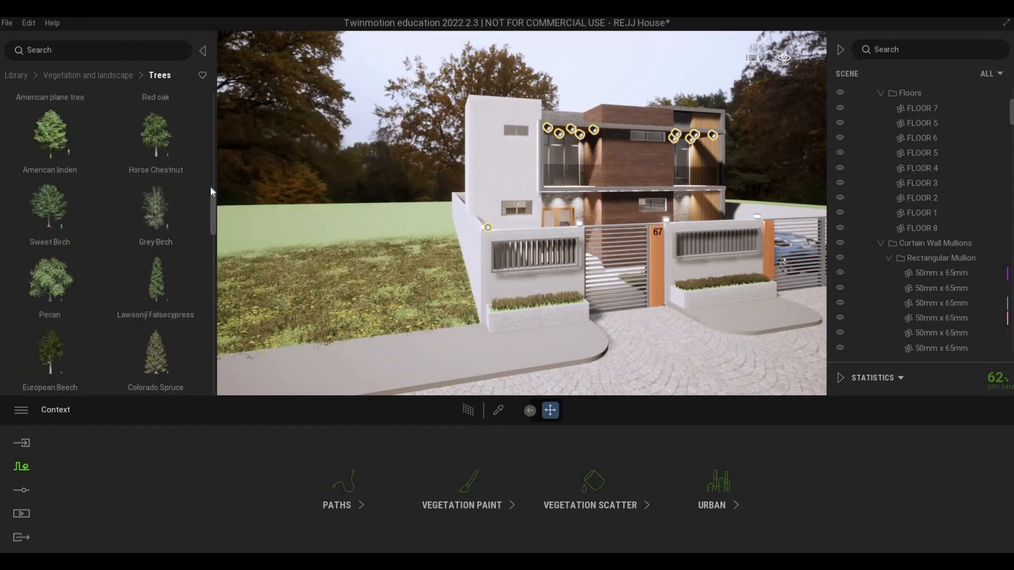
pyautogui.scroll(5, 207, 190)
# Place a Vine maple on the grass patch behind the front fence, near the boundary wall and the front entrance.
pyautogui.moveTo(50, 132); pyautogui.dragTo(401, 282)
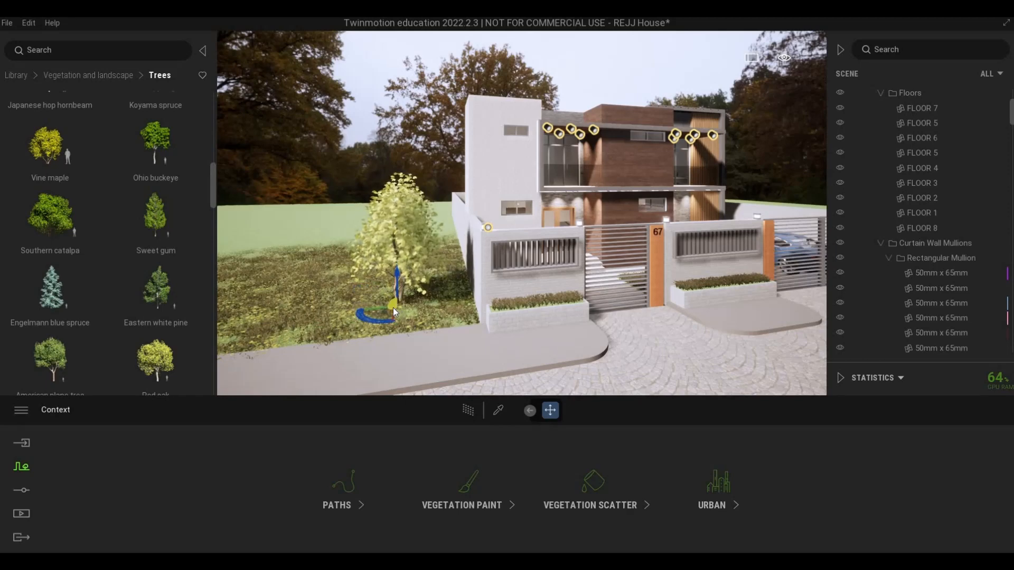
pyautogui.moveTo(99, 230); pyautogui.dragTo(98, 231)
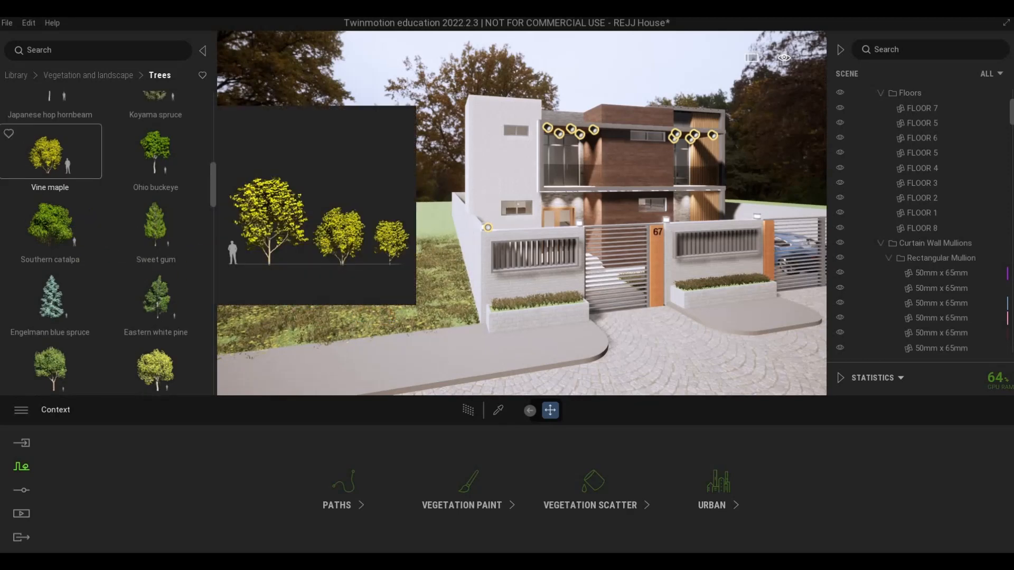
pyautogui.press('q')
pyautogui.moveTo(522, 213); pyautogui.dragTo(655, 227, button='right')
pyautogui.press('a')
pyautogui.press('w')
pyautogui.press('w')
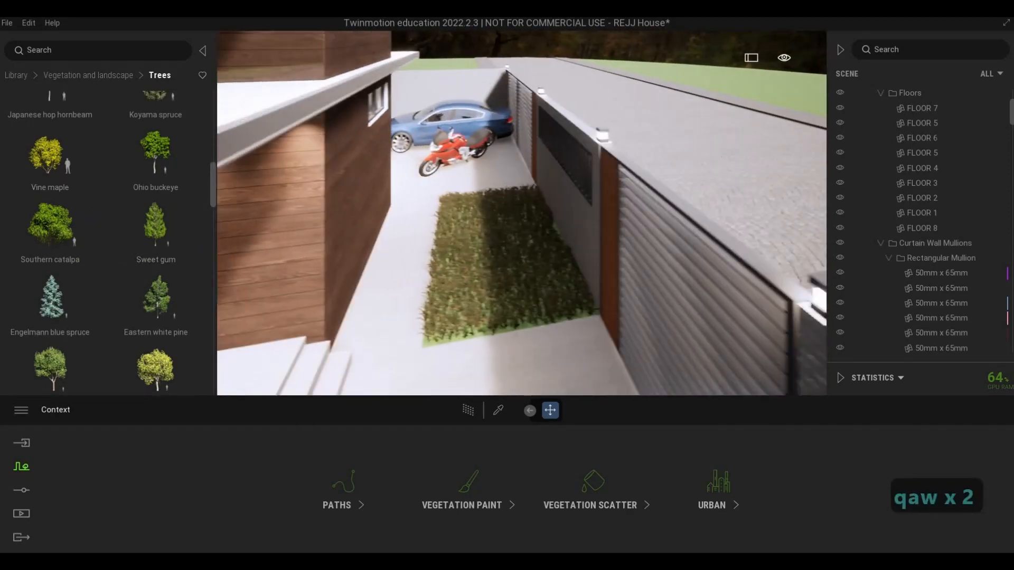
pyautogui.press('e')
pyautogui.press('d')
pyautogui.press('a')
pyautogui.press('d')
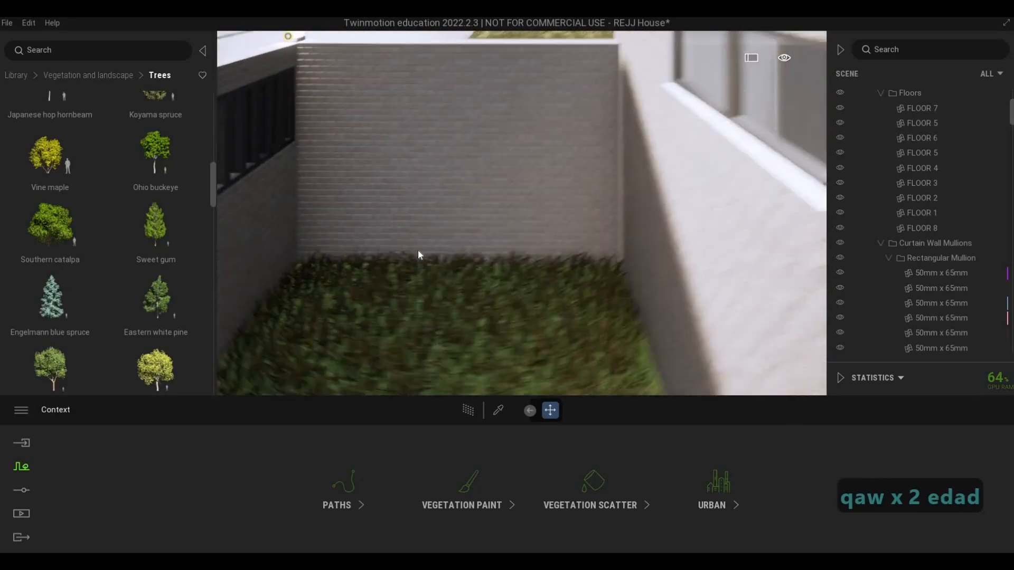
pyautogui.press('a')
pyautogui.moveTo(579, 307); pyautogui.dragTo(463, 321)
pyautogui.press('s')
pyautogui.press('a')
pyautogui.press('s')
pyautogui.press('a')
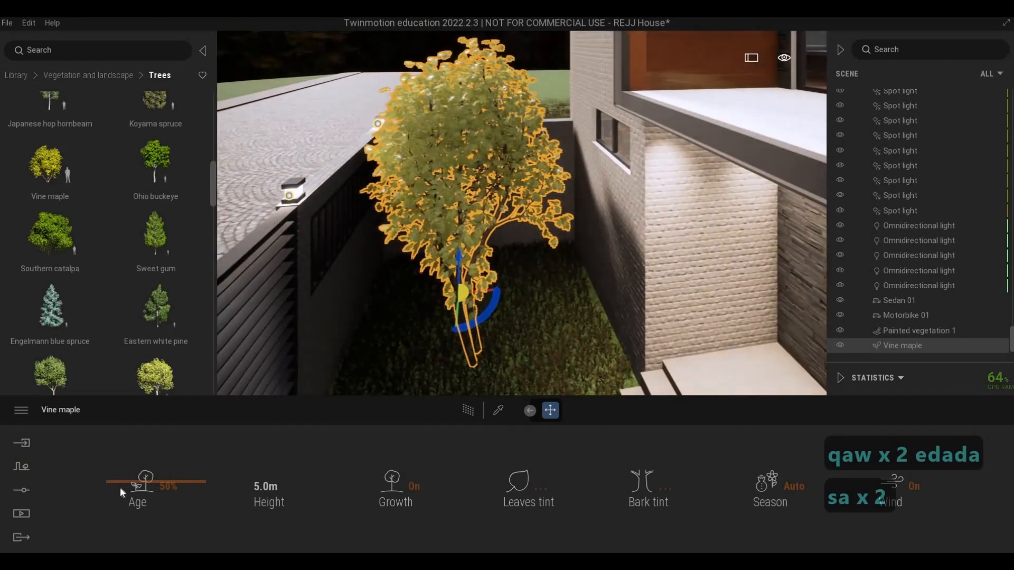
# Set the Vine maple's age to 5% and reposition it behind the front fence.
pyautogui.click(132, 522)
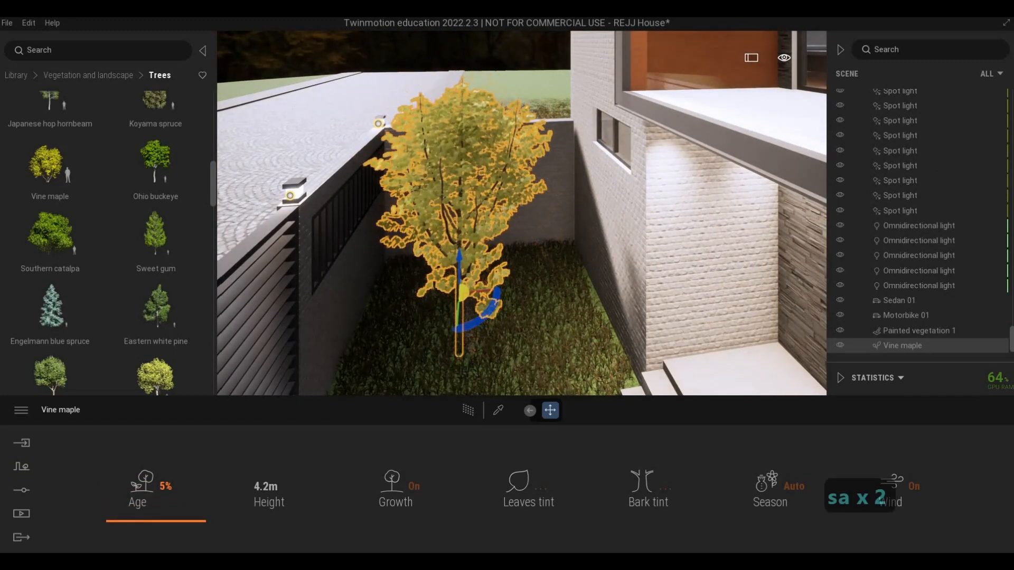
pyautogui.press('a')
pyautogui.moveTo(285, 304); pyautogui.dragTo(383, 301, button='right')
pyautogui.press('a')
pyautogui.press('a')
pyautogui.press('a')
pyautogui.press('a')
pyautogui.press('a')
pyautogui.press('s')
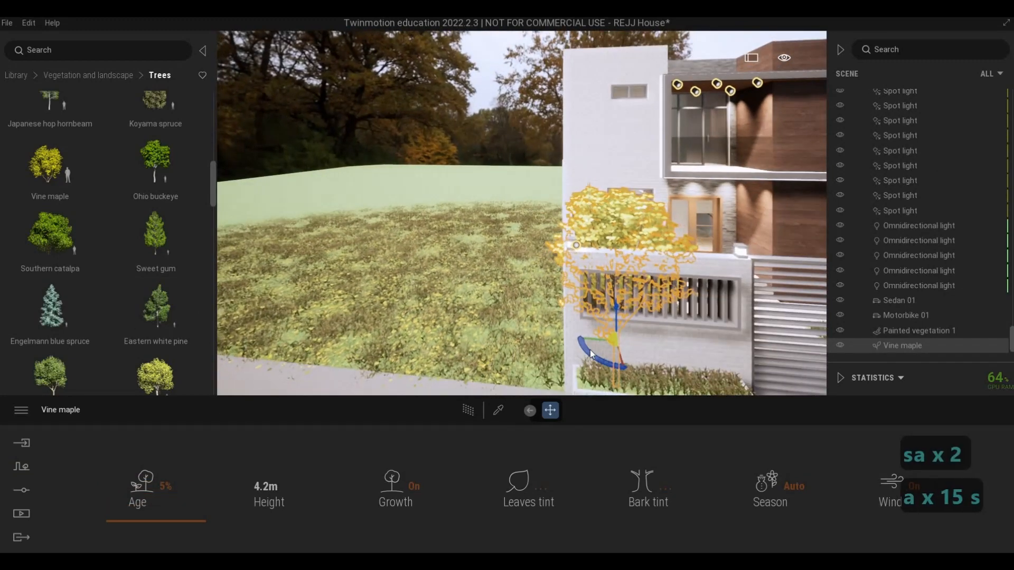
pyautogui.moveTo(610, 349); pyautogui.dragTo(633, 344)
pyautogui.press('d')
pyautogui.press('Escape')
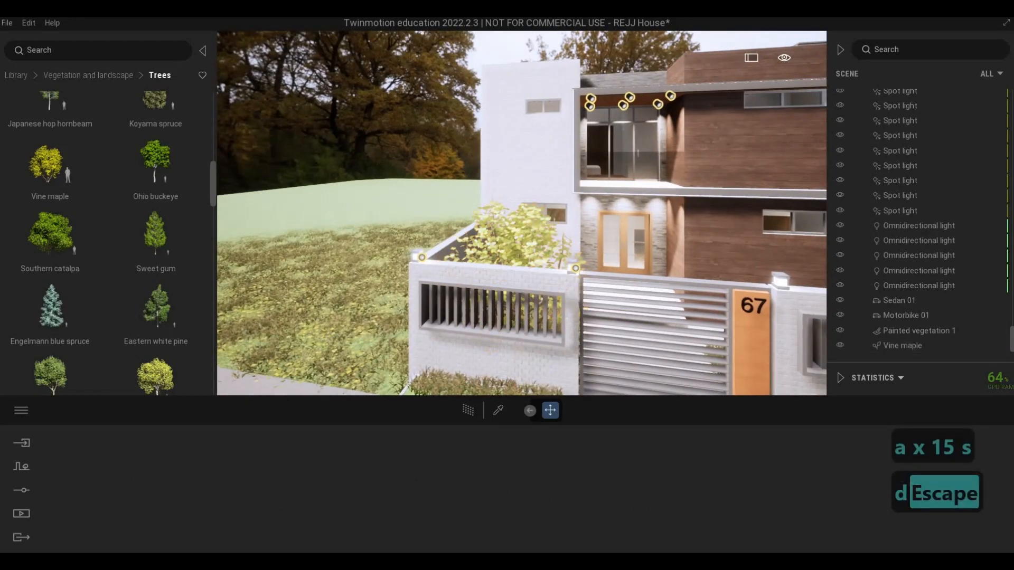
# Examine the placed tree, pedestrian gate, fence panels and planter boxes from several viewpoints along the house front.
pyautogui.press('d')
pyautogui.press('w')
pyautogui.press('e')
pyautogui.press('a')
pyautogui.press('s')
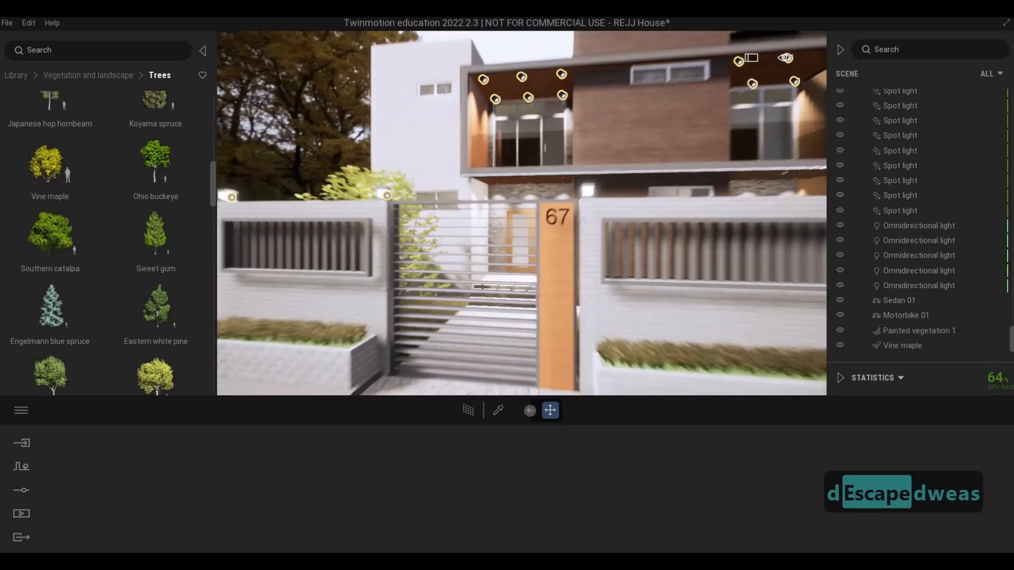
pyautogui.press('a')
pyautogui.press('d')
pyautogui.press('d')
pyautogui.press('w')
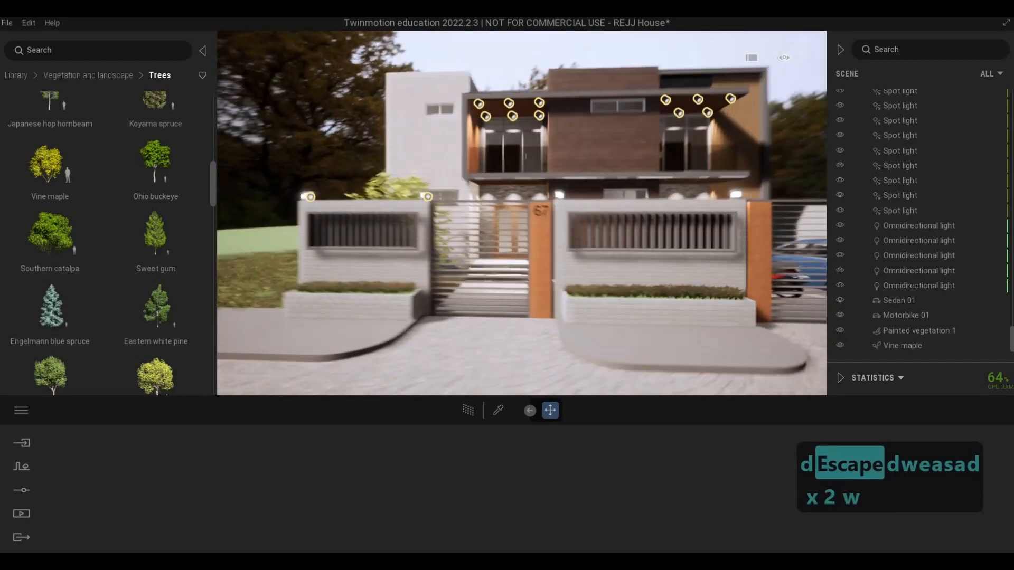
pyautogui.press('q')
pyautogui.press('a')
pyautogui.press('a')
pyautogui.press('a')
pyautogui.press('a')
pyautogui.press('a')
pyautogui.press('a')
pyautogui.press('s')
pyautogui.press('a')
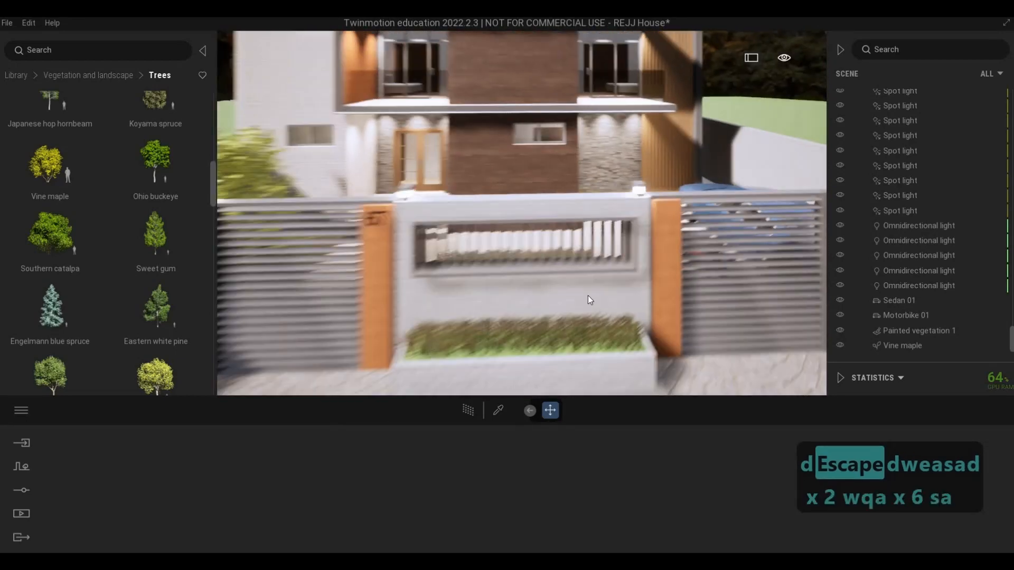
pyautogui.press('a')
# Look through the remaining trees and open the Bushes collection of the vegetation library.
pyautogui.moveTo(40, 126)
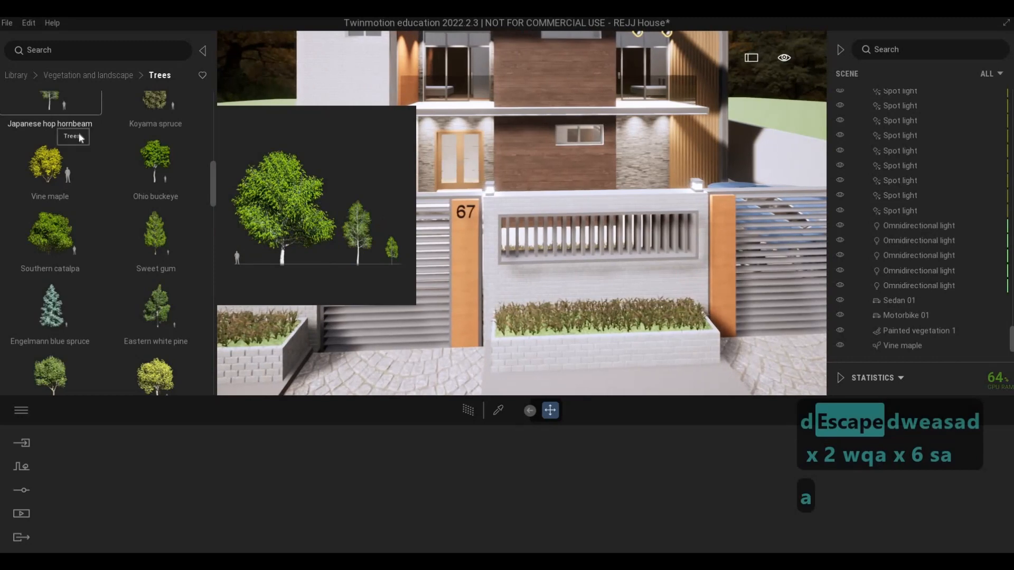
pyautogui.scroll(-5, 83, 175)
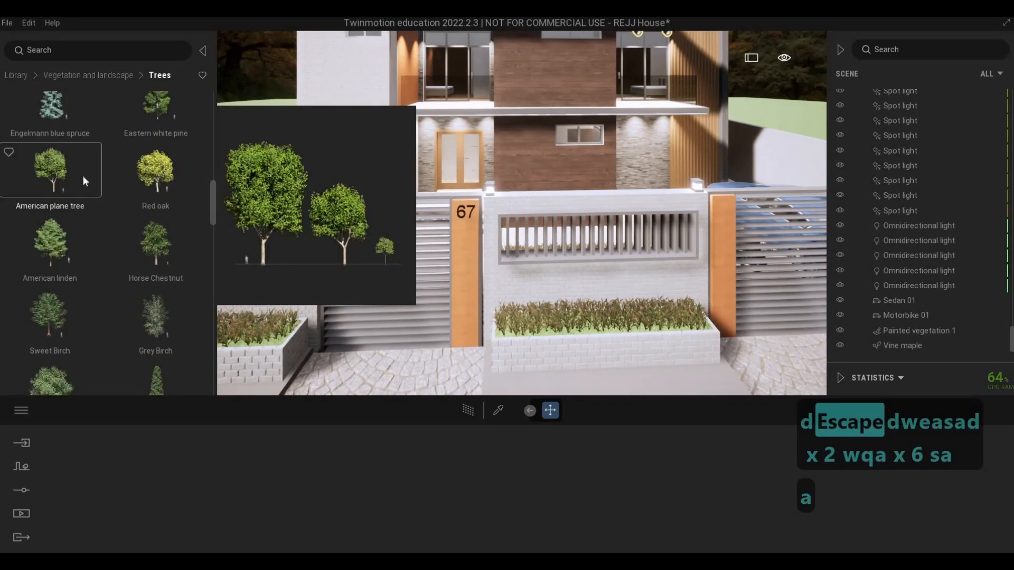
pyautogui.scroll(-6, 211, 230)
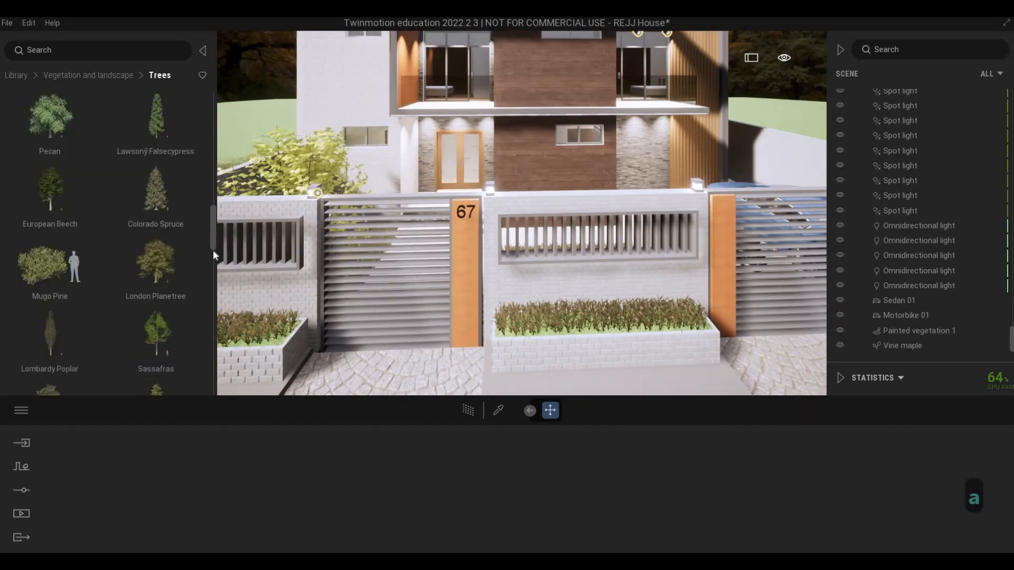
pyautogui.scroll(-5, 216, 317)
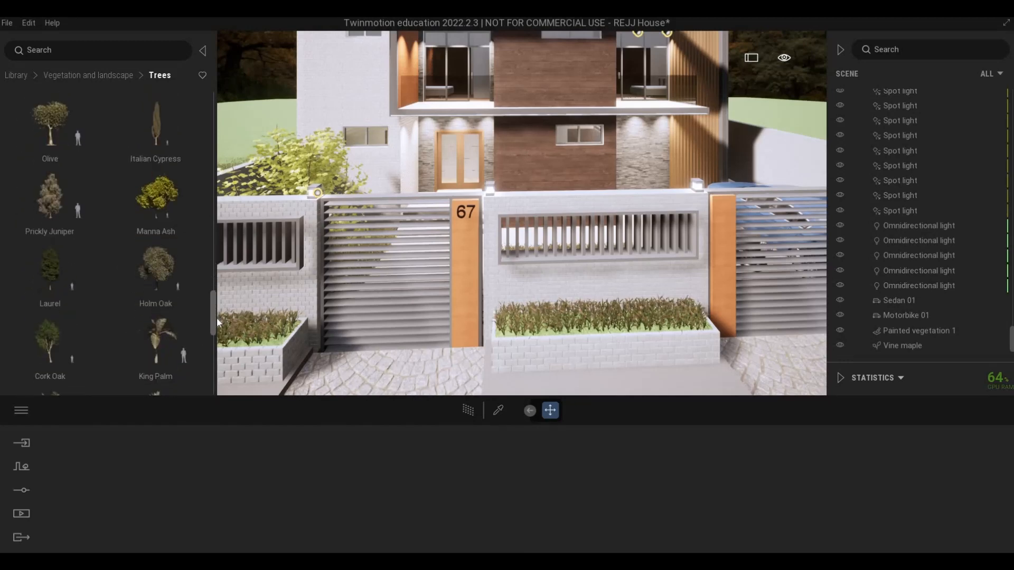
pyautogui.moveTo(216, 347); pyautogui.dragTo(213, 389)
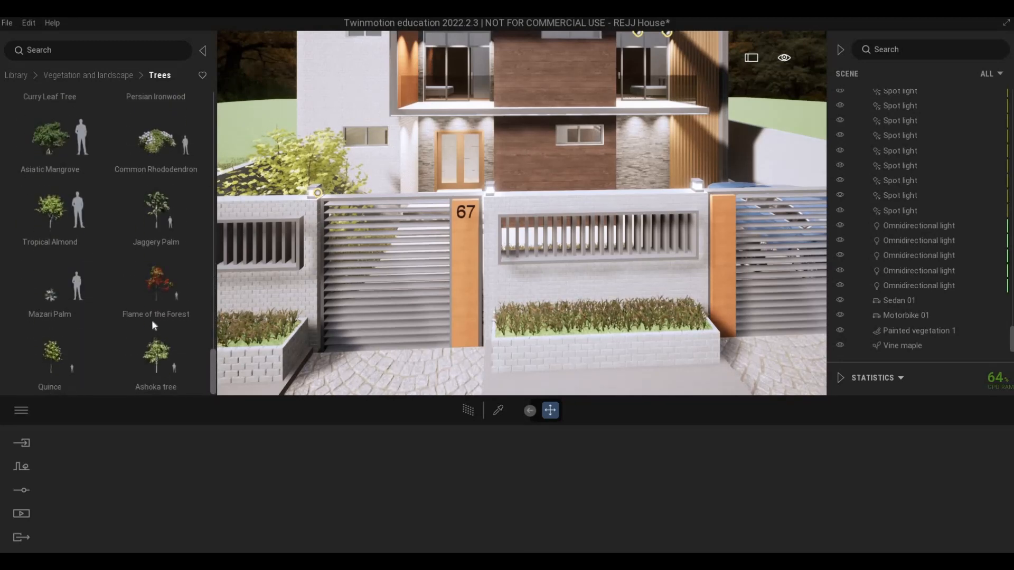
pyautogui.click(100, 77)
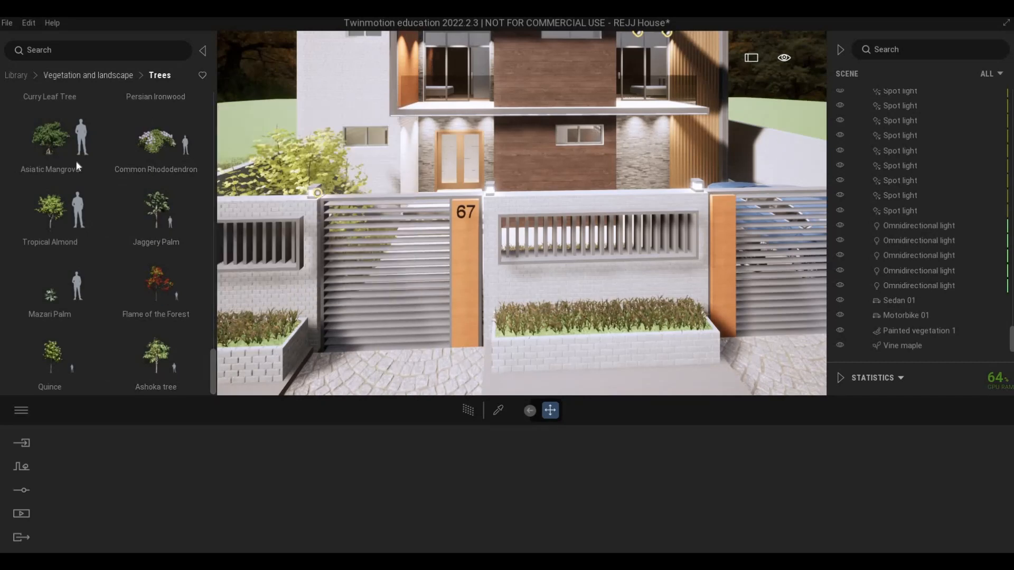
pyautogui.click(52, 288)
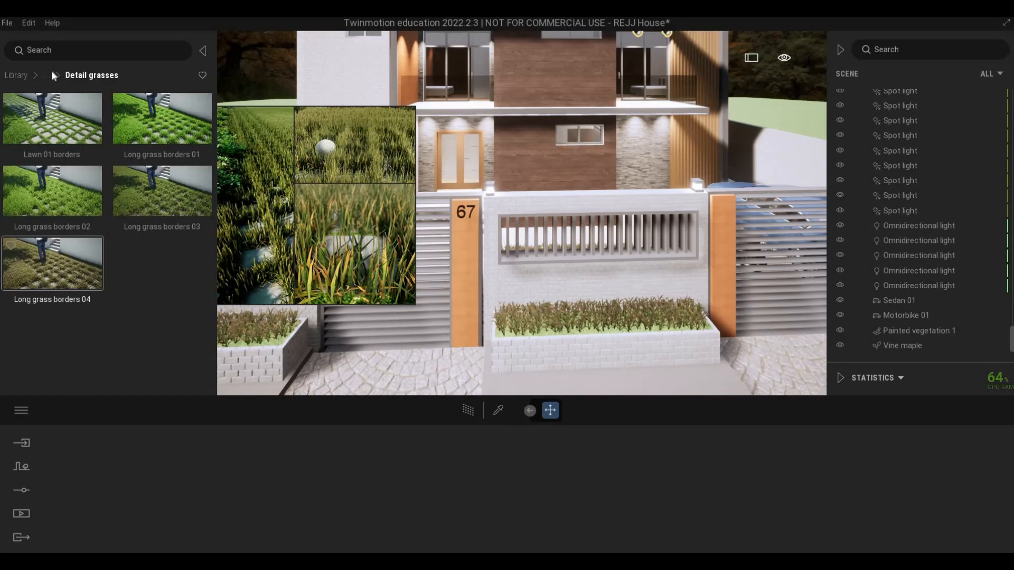
pyautogui.click(44, 71)
pyautogui.click(54, 209)
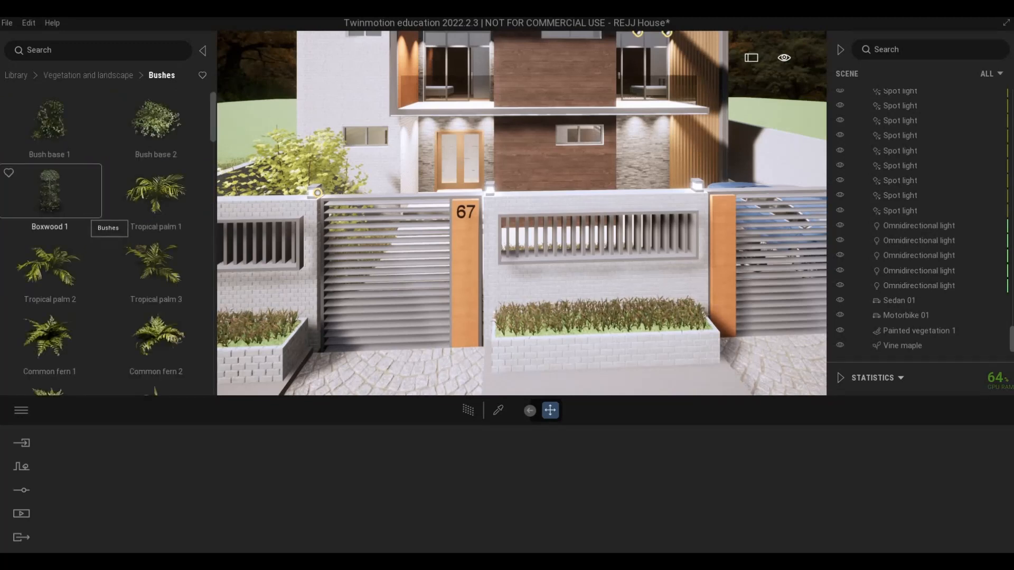
# Look through the Bushes collection for a plant suited to the planter box beside the pedestrian gate.
pyautogui.press('a')
pyautogui.press('a')
pyautogui.press('w')
pyautogui.press('e')
pyautogui.press('a')
pyautogui.press('w')
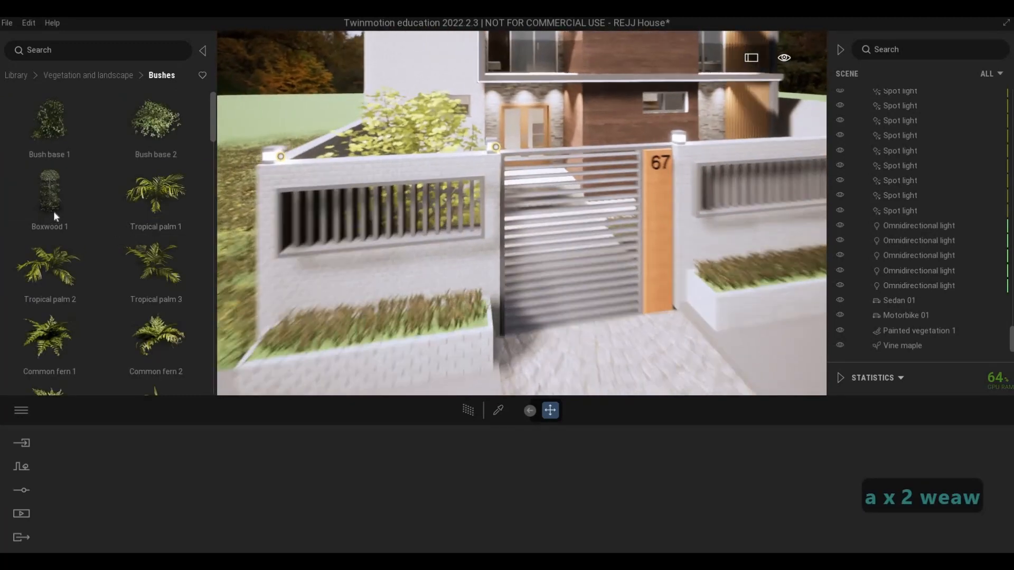
pyautogui.scroll(-8, 51, 273)
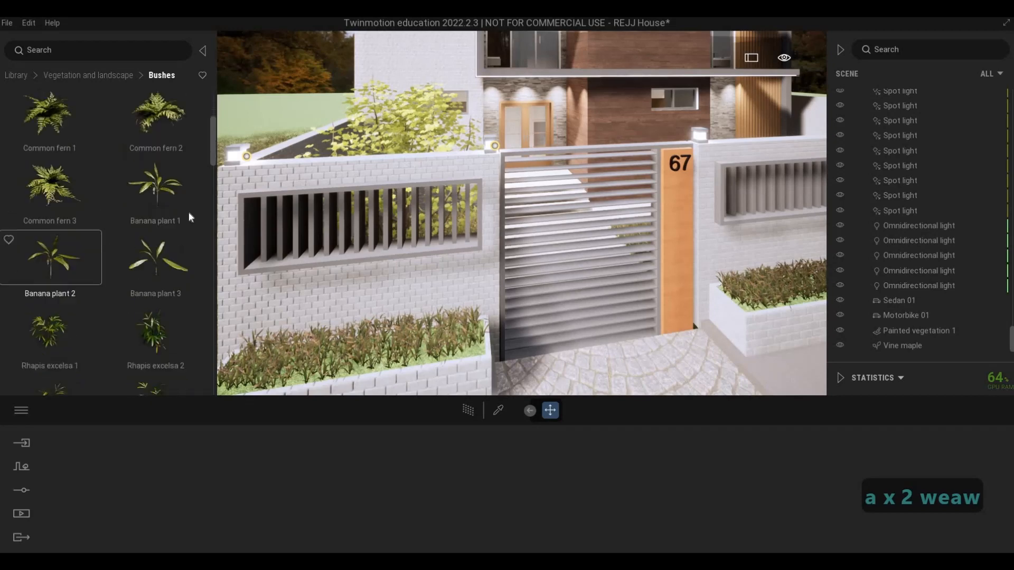
pyautogui.scroll(-10, 214, 230)
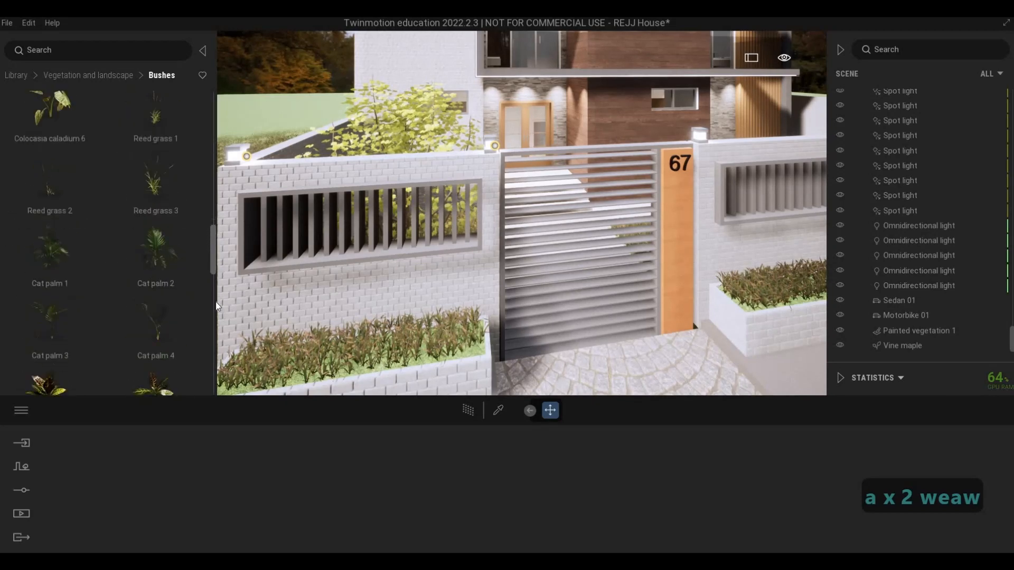
pyautogui.scroll(-5, 214, 348)
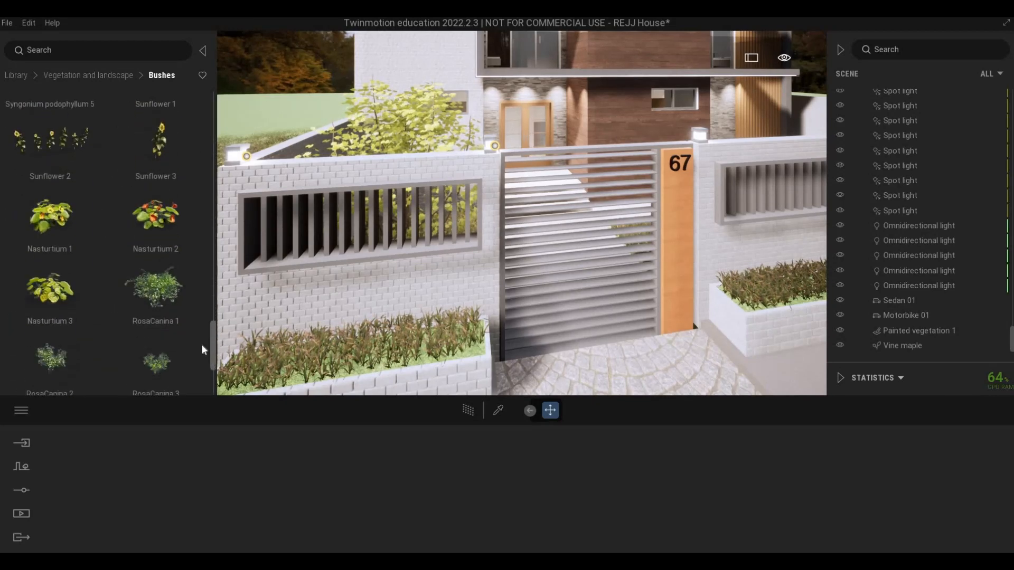
pyautogui.moveTo(51, 135); pyautogui.dragTo(283, 362)
pyautogui.scroll(-3, 110, 320)
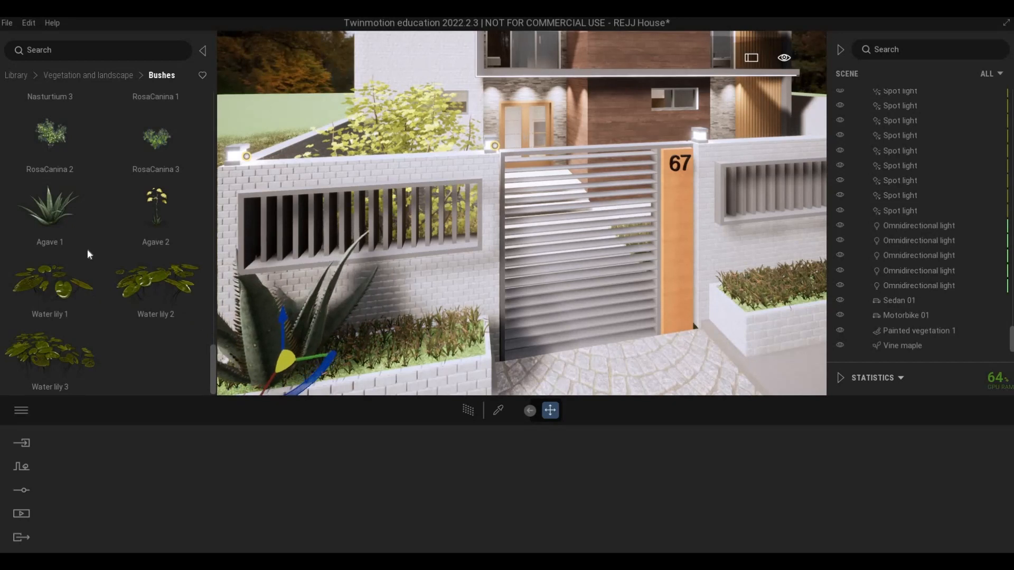
pyautogui.press('Delete')
# Place a RosaCanina 3 bush at the outer end of the planter box beside the pedestrian gate.
pyautogui.scroll(2, 126, 243)
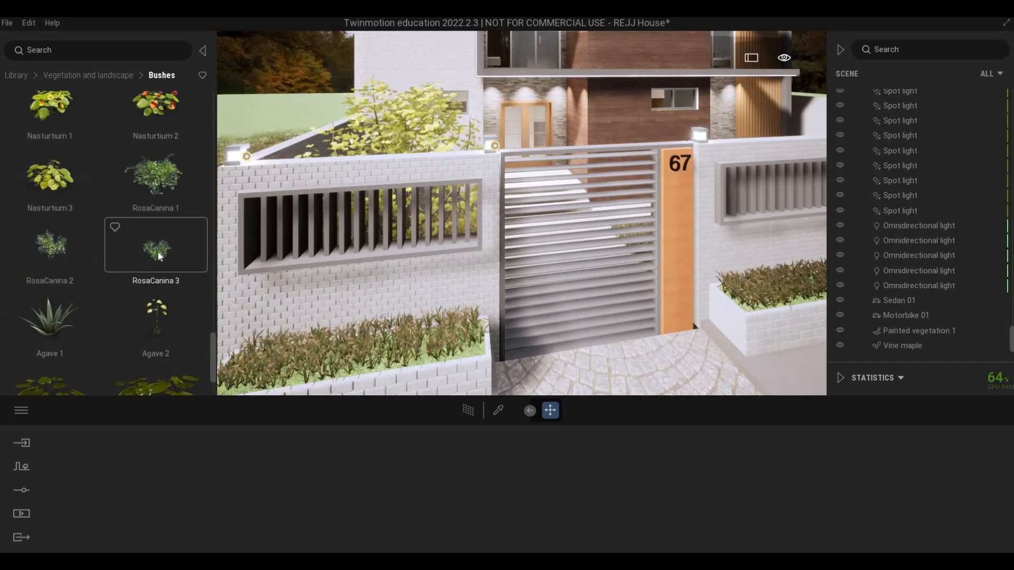
pyautogui.moveTo(268, 343); pyautogui.dragTo(455, 366)
pyautogui.press('a')
pyautogui.press('d')
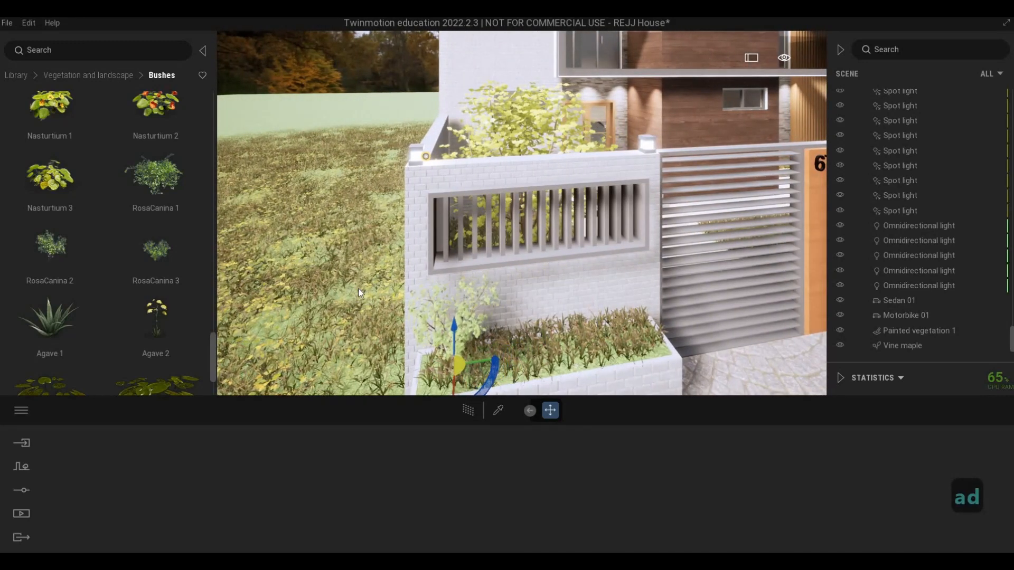
pyautogui.press('a')
pyautogui.press('e')
pyautogui.press('d')
pyautogui.press('w')
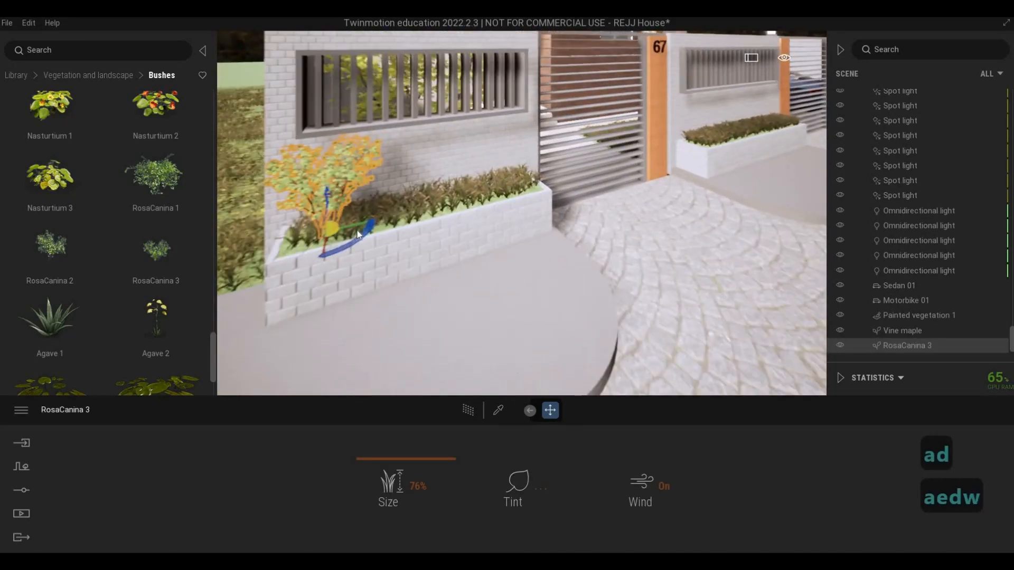
# Copy the RosaCanina 3 bush along the planter box as 3 instances spaced 0.62 m apart.
pyautogui.press('Tab')
pyautogui.moveTo(371, 225); pyautogui.dragTo(423, 230)
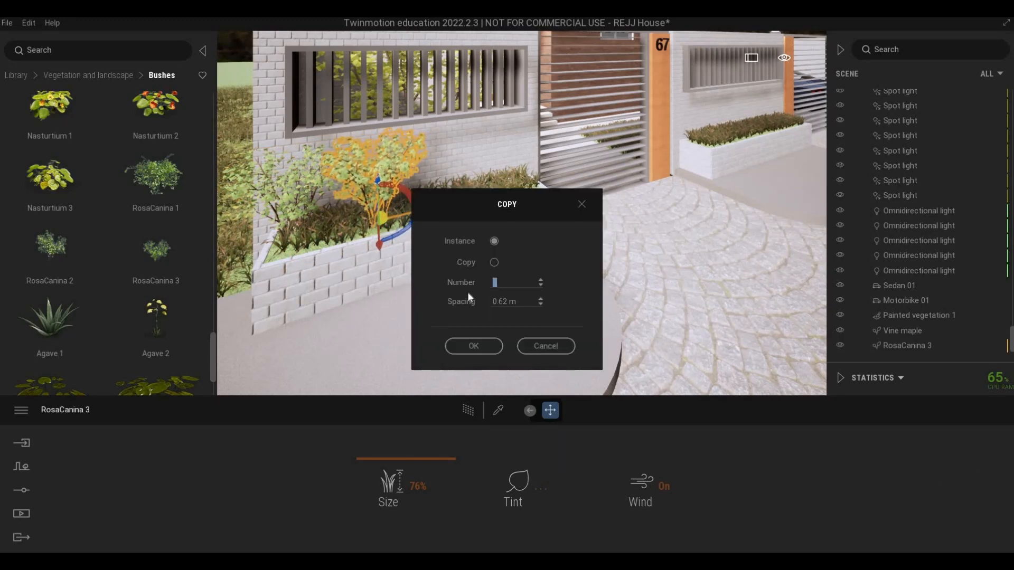
pyautogui.write('3')
pyautogui.press('Return')
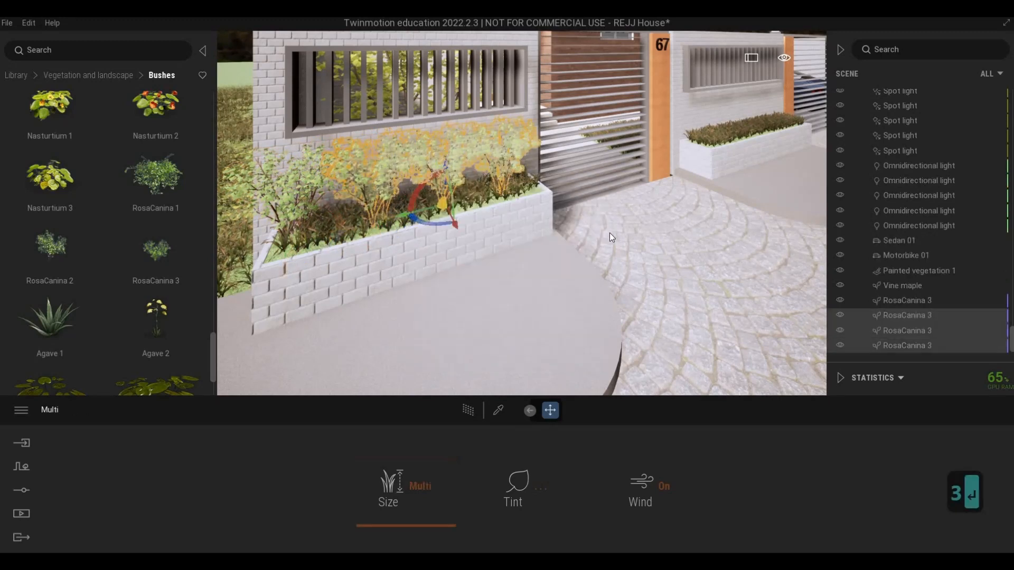
# Select all four RosaCanina 3 bushes in the planter box together to adjust their position.
pyautogui.press('Escape')
pyautogui.press('d')
pyautogui.press('a')
pyautogui.press('a')
pyautogui.press('a')
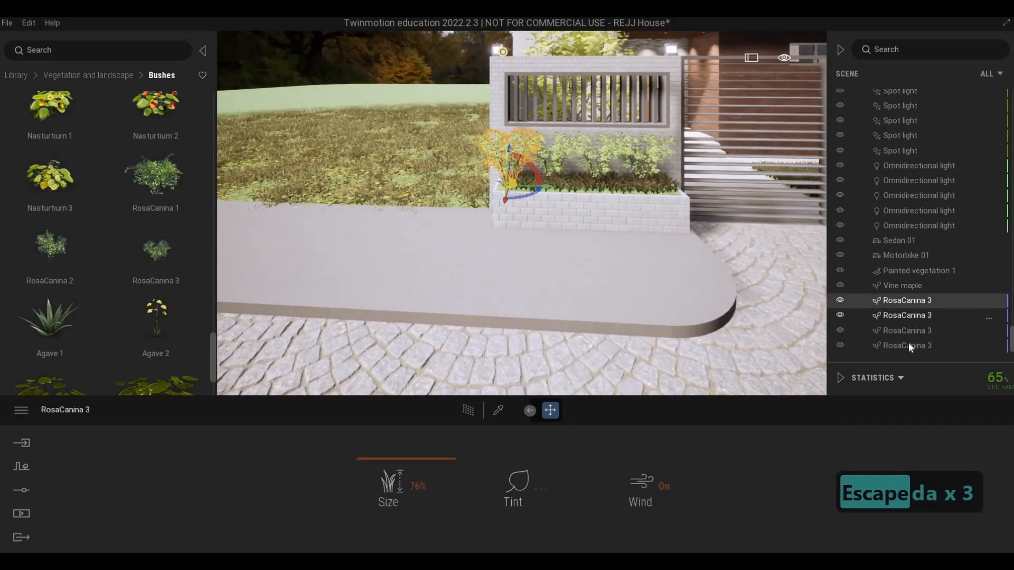
pyautogui.keyDown('shift'); pyautogui.click(908, 344); pyautogui.keyUp('shift')
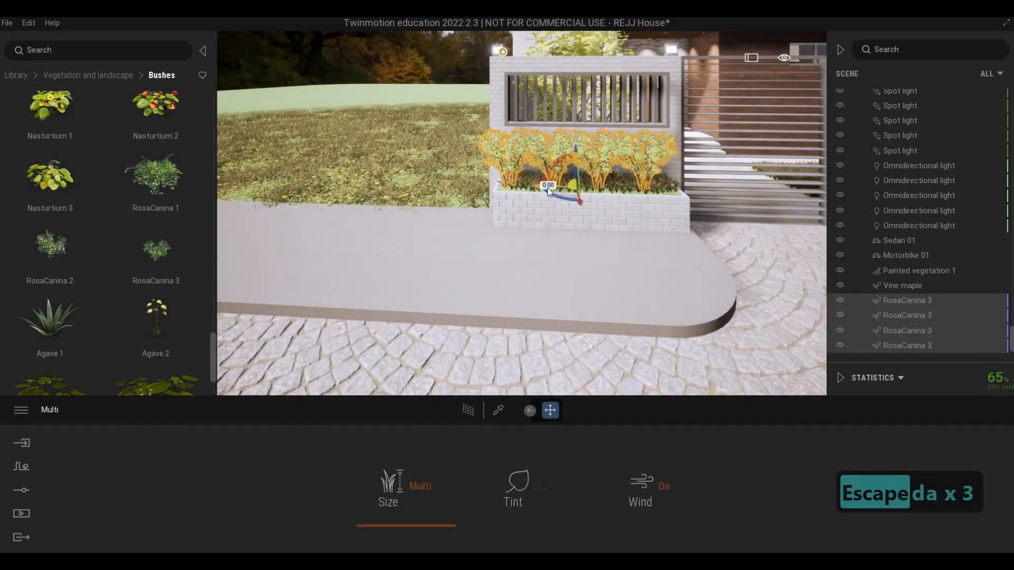
pyautogui.press('Escape')
# Copy the bush nearest the pedestrian gate as 1 instance, 3.56 m away, into the planter box between the two gates.
pyautogui.press('d')
pyautogui.press('w')
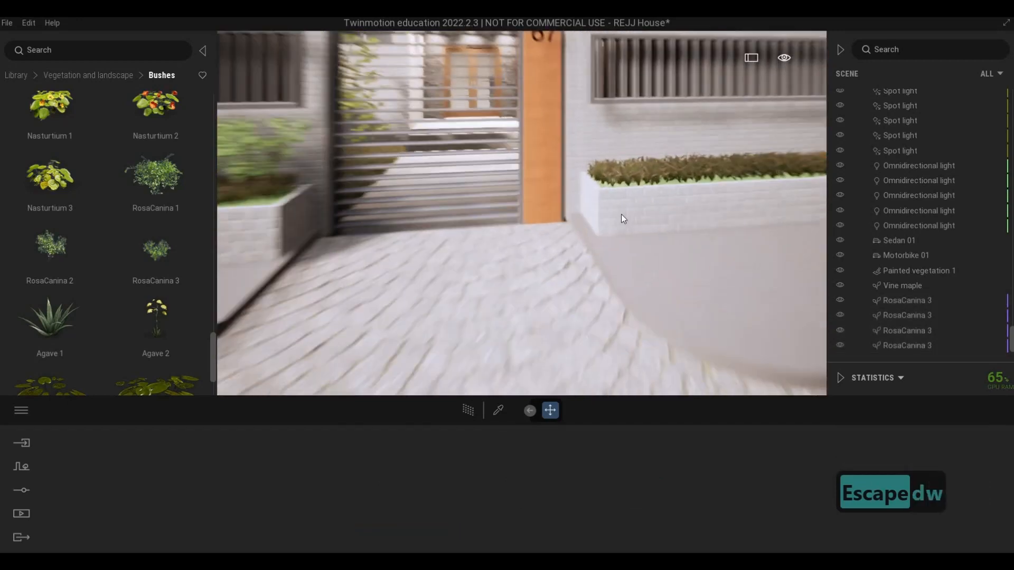
pyautogui.press('d')
pyautogui.press('q')
pyautogui.press('d')
pyautogui.press('s')
pyautogui.press('e')
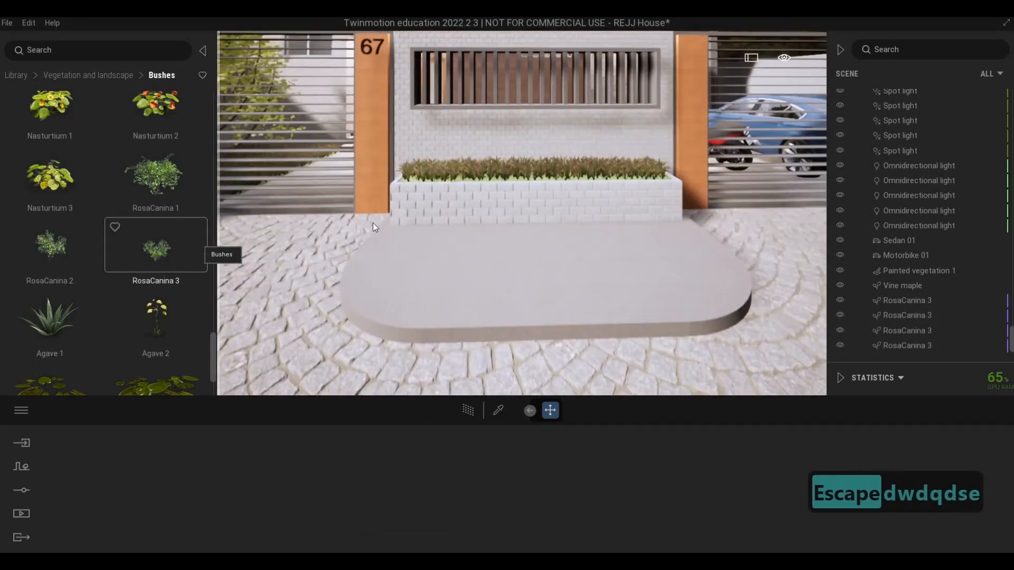
pyautogui.press('s')
pyautogui.press('a')
pyautogui.click(439, 142)
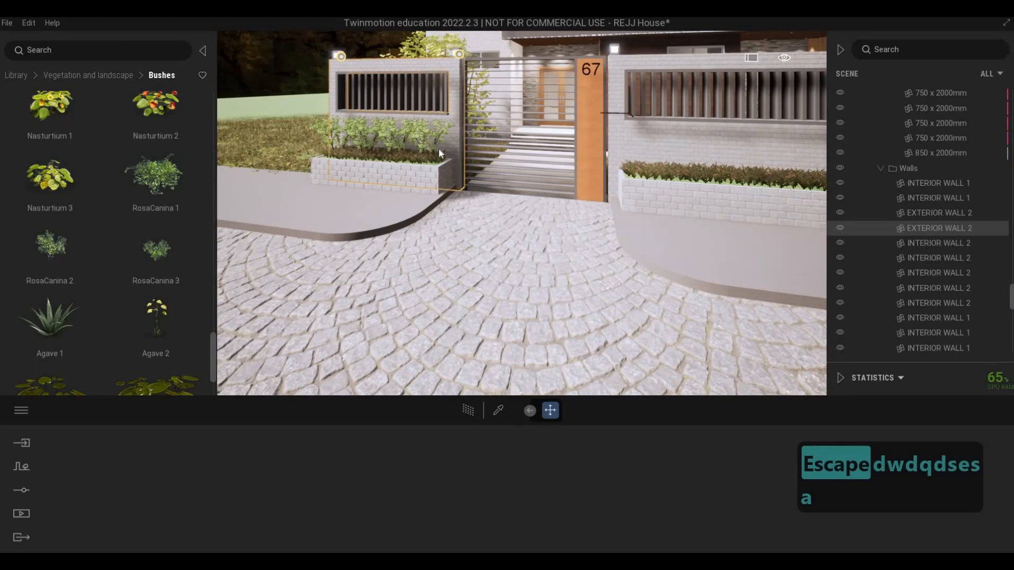
pyautogui.click(440, 152)
pyautogui.keyDown('alt'); pyautogui.moveTo(685, 198); pyautogui.dragTo(695, 199); pyautogui.keyUp('alt')
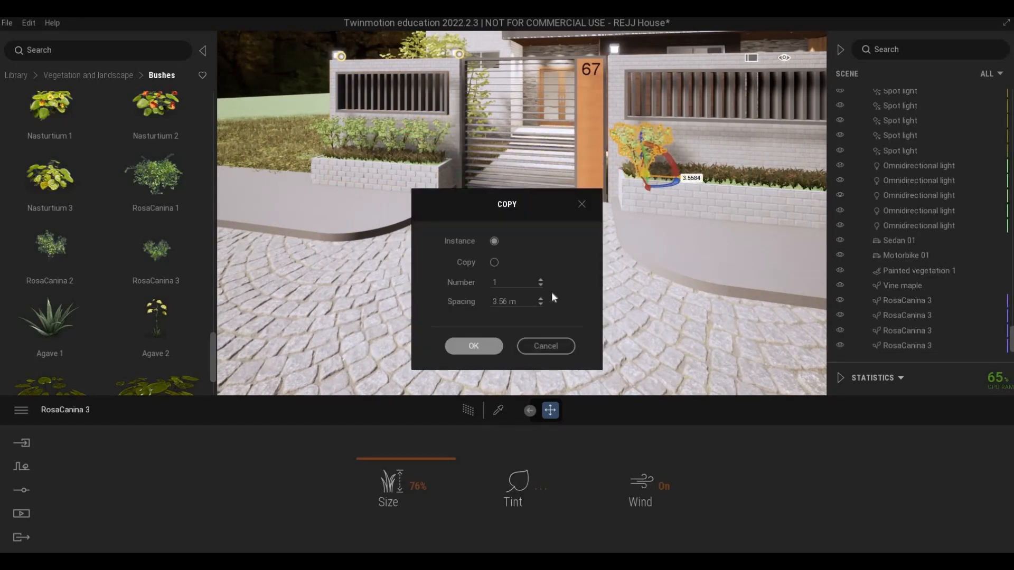
pyautogui.press('Return')
# Copy the new RosaCanina 3 bush along the planter box between the gates as 4 instances spaced 0.69 m apart.
pyautogui.press('d')
pyautogui.press('w')
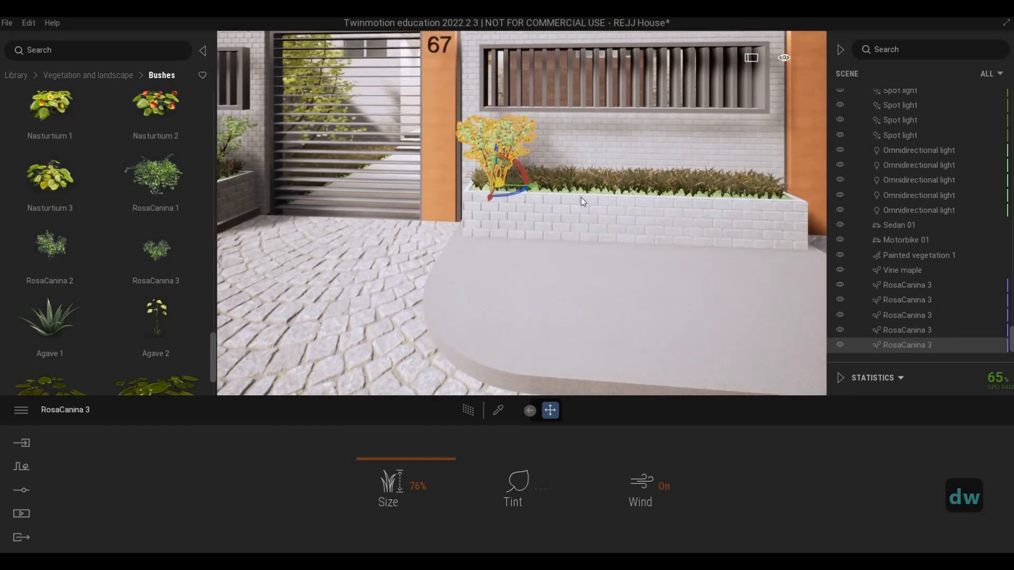
pyautogui.keyDown('alt'); pyautogui.moveTo(581, 198); pyautogui.dragTo(593, 201); pyautogui.keyUp('alt')
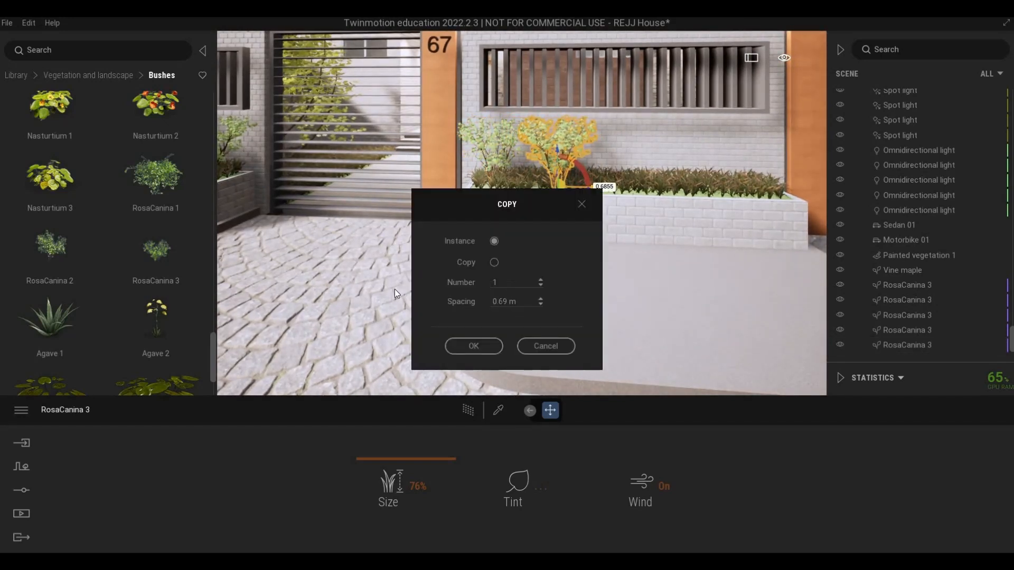
pyautogui.write('4')
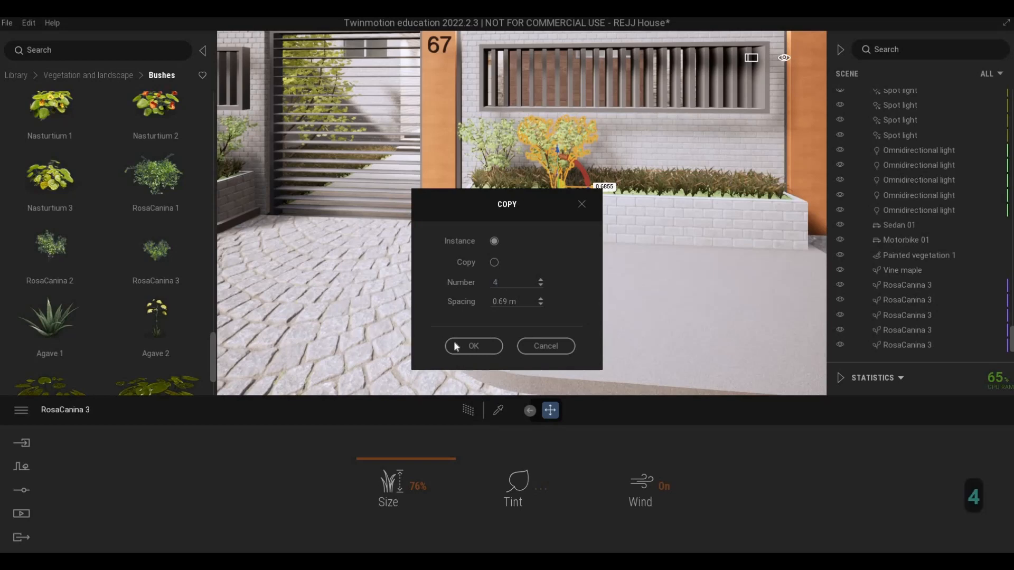
# Create 4 instances of the selected RosaCanina 3 bush at 0.69 m spacing along the planter beside house number 67, and clear the selection.
pyautogui.click(463, 346)
pyautogui.press('Escape')
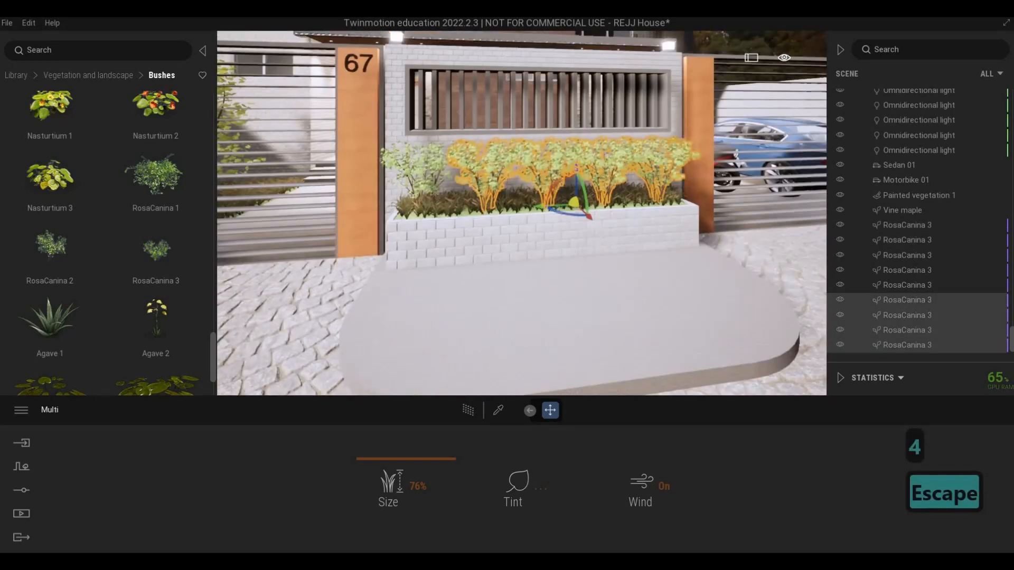
# Preview the whole street front of the house with the Path Tracer.
pyautogui.press('s')
pyautogui.press('d')
pyautogui.press('s')
pyautogui.press('a')
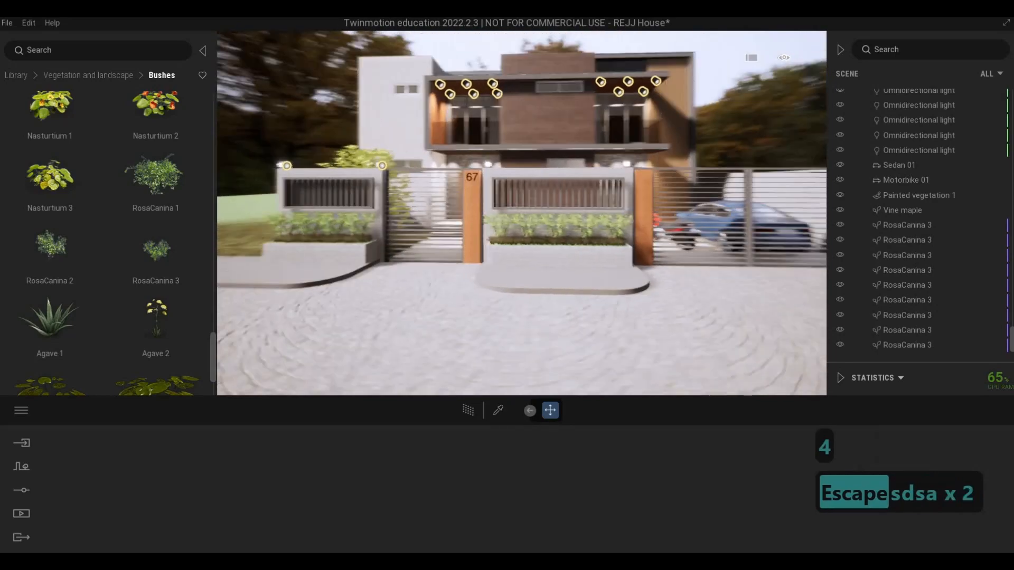
pyautogui.press('e')
pyautogui.press('s')
pyautogui.press('q')
pyautogui.press('d')
pyautogui.press('w')
pyautogui.press('e')
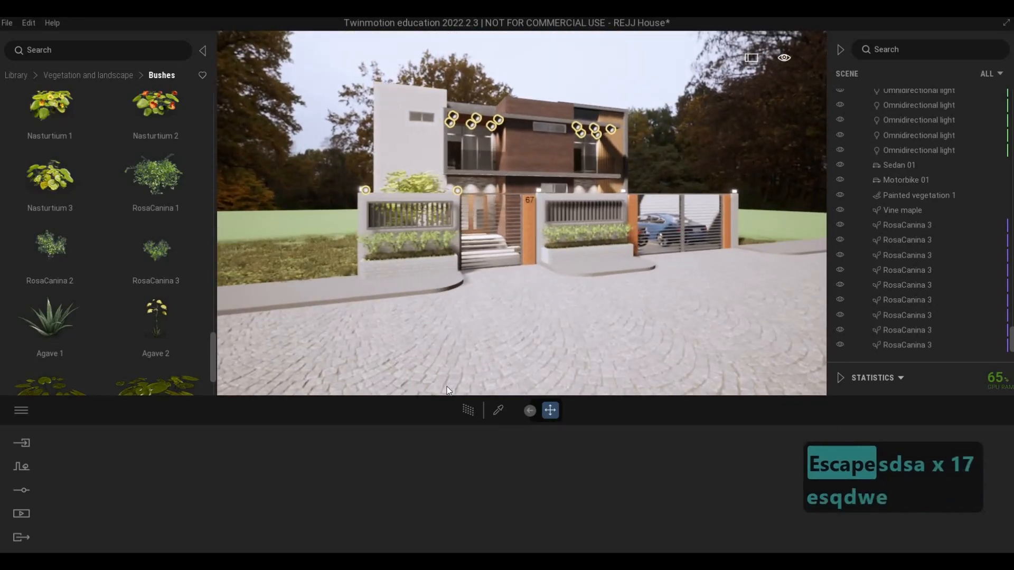
pyautogui.click(469, 409)
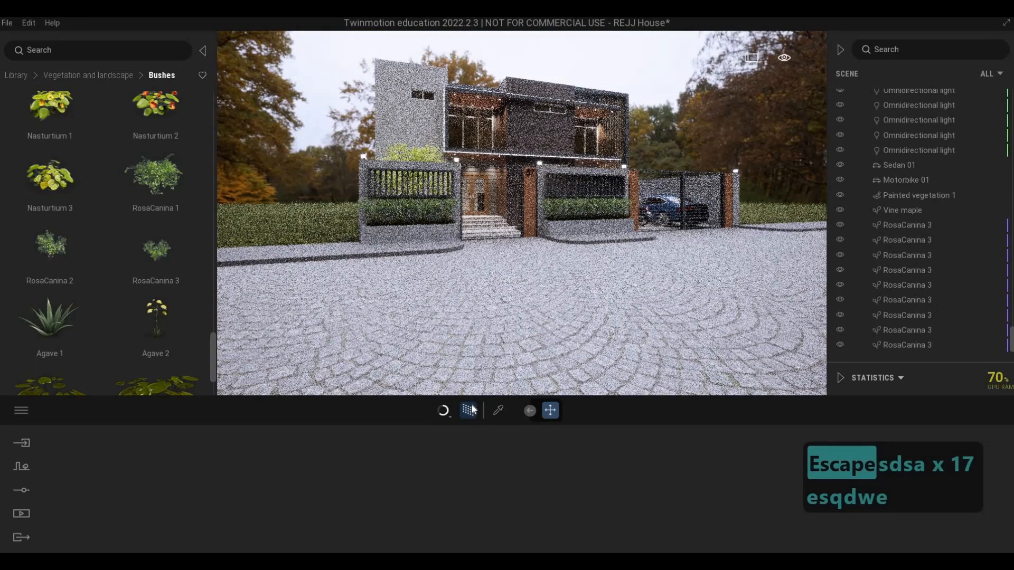
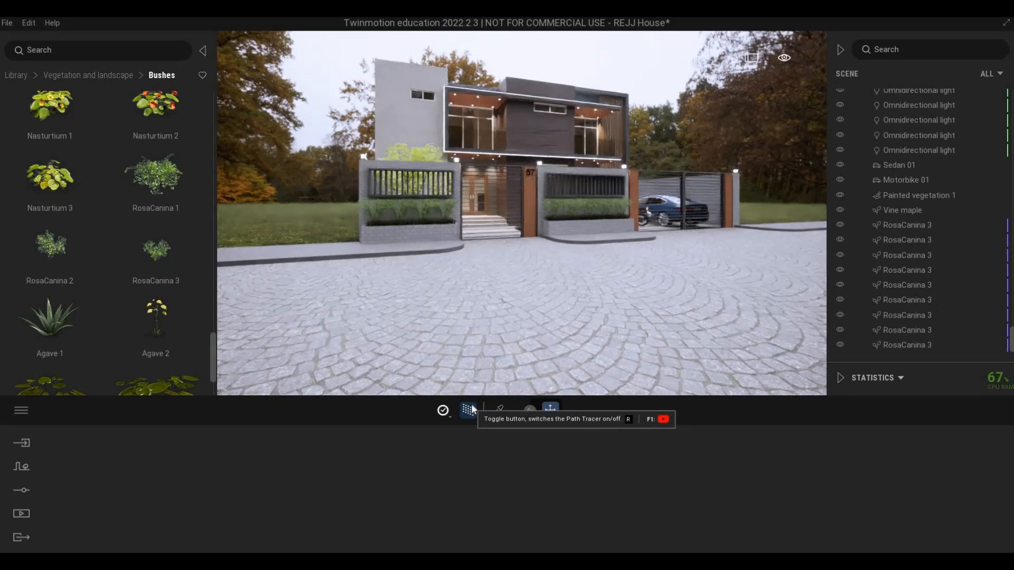
# Examine the front fence, entrance and facade of the house from close up and from the street.
pyautogui.press('w')
pyautogui.press('q')
pyautogui.press('w')
pyautogui.press('q')
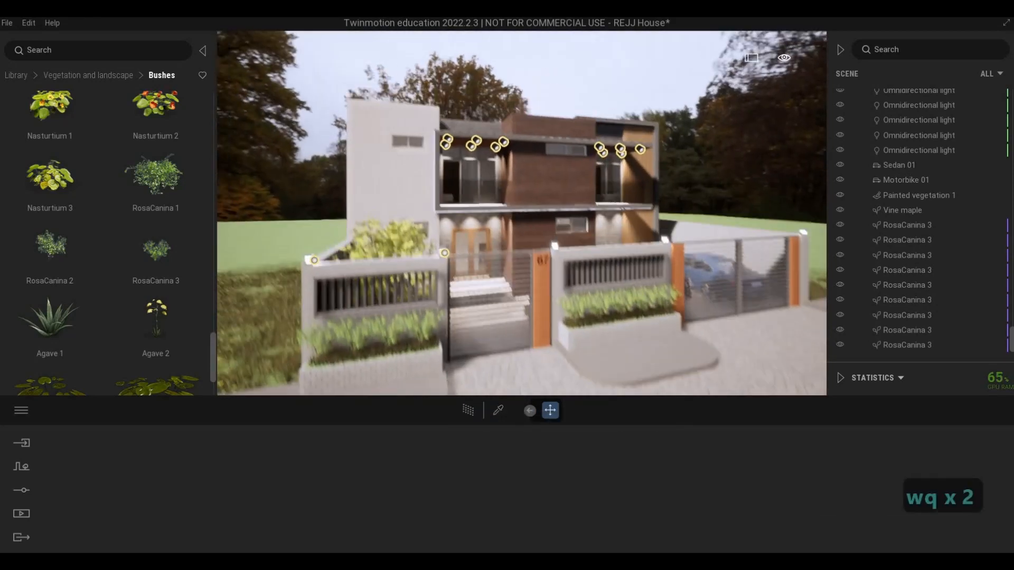
pyautogui.press('w')
pyautogui.press('d')
pyautogui.press('w')
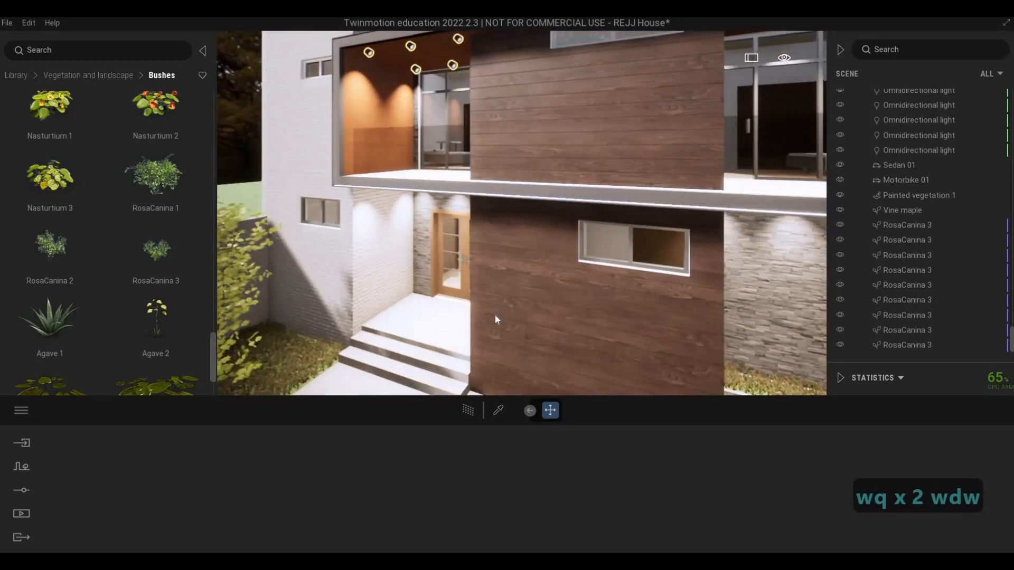
pyautogui.press('a')
pyautogui.press('a')
pyautogui.press('s')
pyautogui.press('e')
pyautogui.press('s')
pyautogui.press('a')
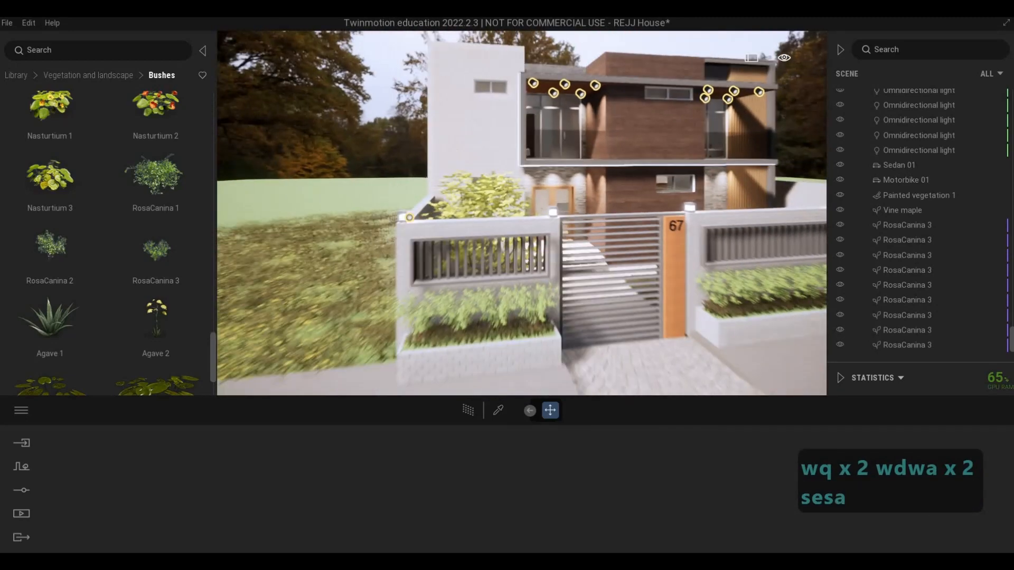
# Sample the Poured concrete 04 material visible through the entrance gate and turn on its Metalness.
pyautogui.press('d')
pyautogui.press('w')
pyautogui.press('w')
pyautogui.click(498, 411)
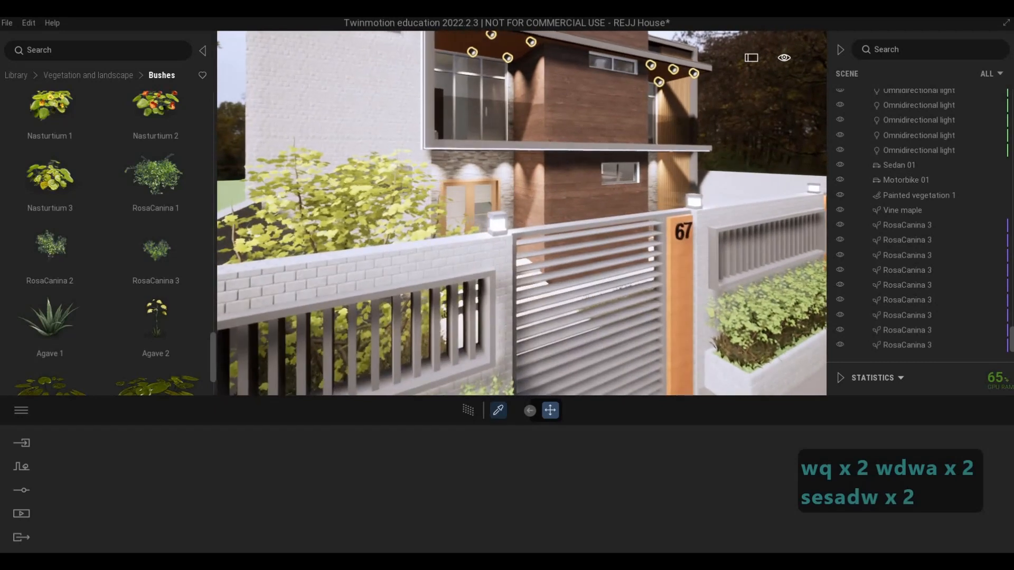
pyautogui.click(544, 290)
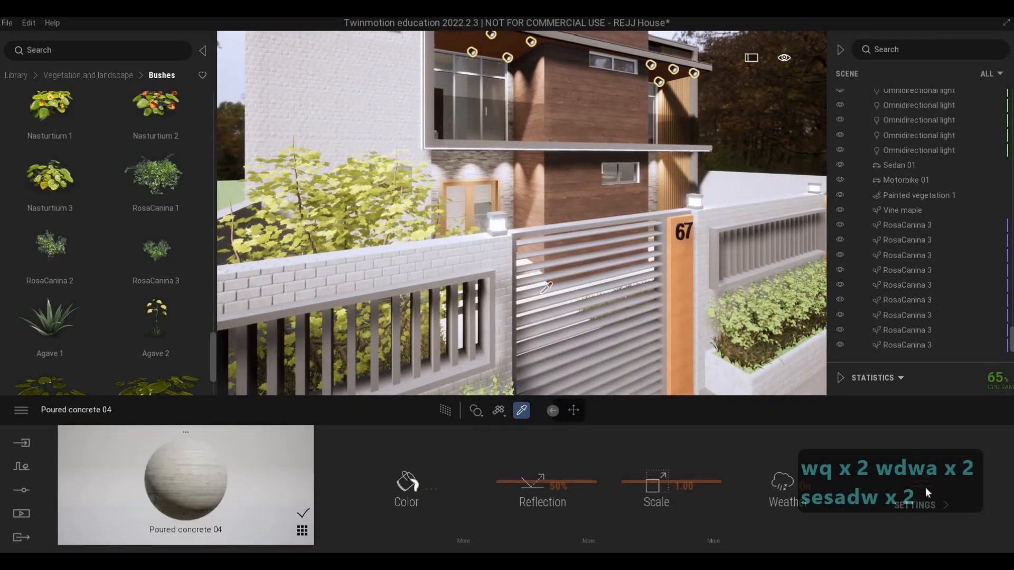
pyautogui.click(936, 502)
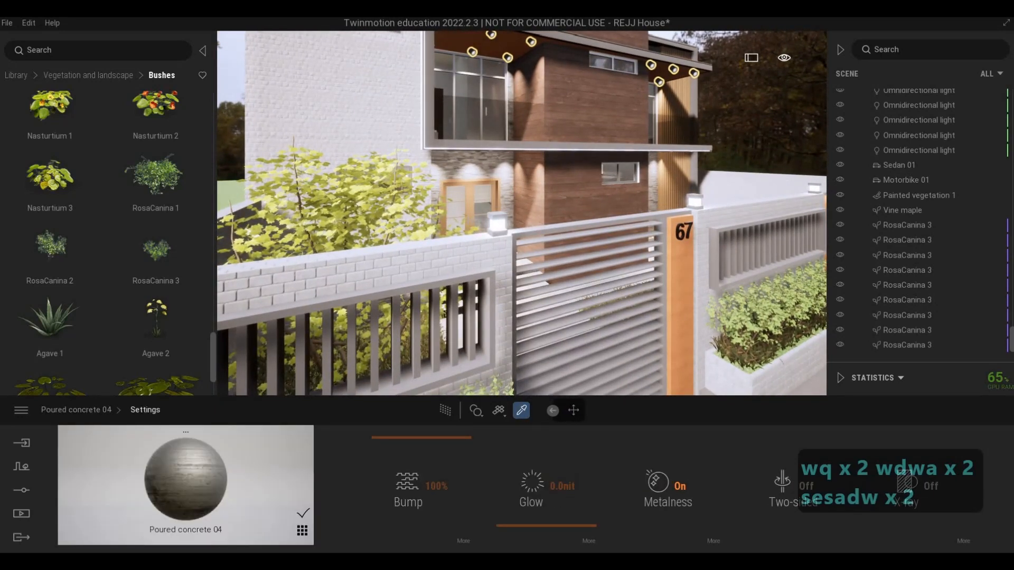
# Inspect the Metalness settings of the entrance gate's Aluminum 7075 and Aluminum 3003-H12 materials.
pyautogui.click(531, 263)
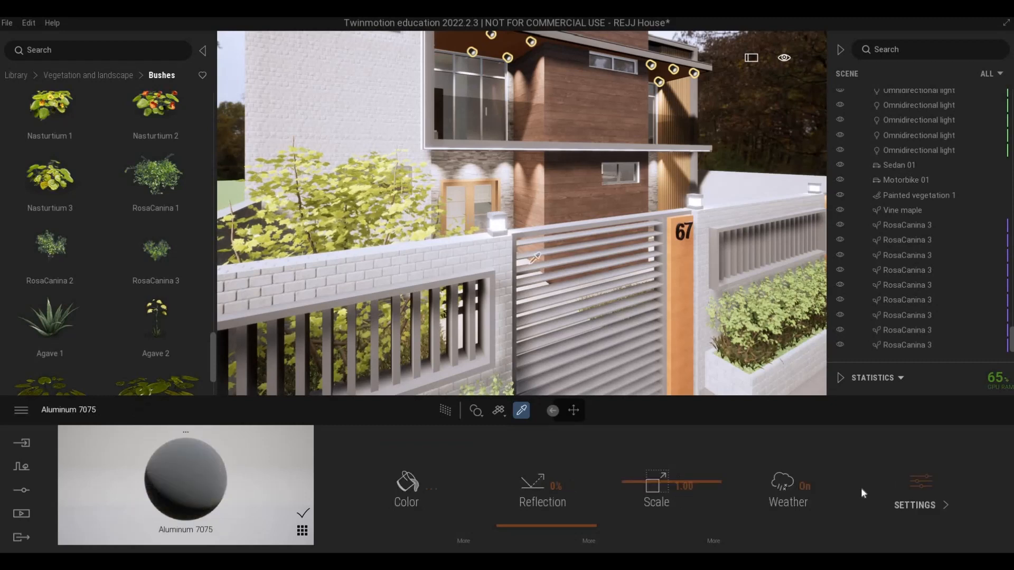
pyautogui.click(920, 493)
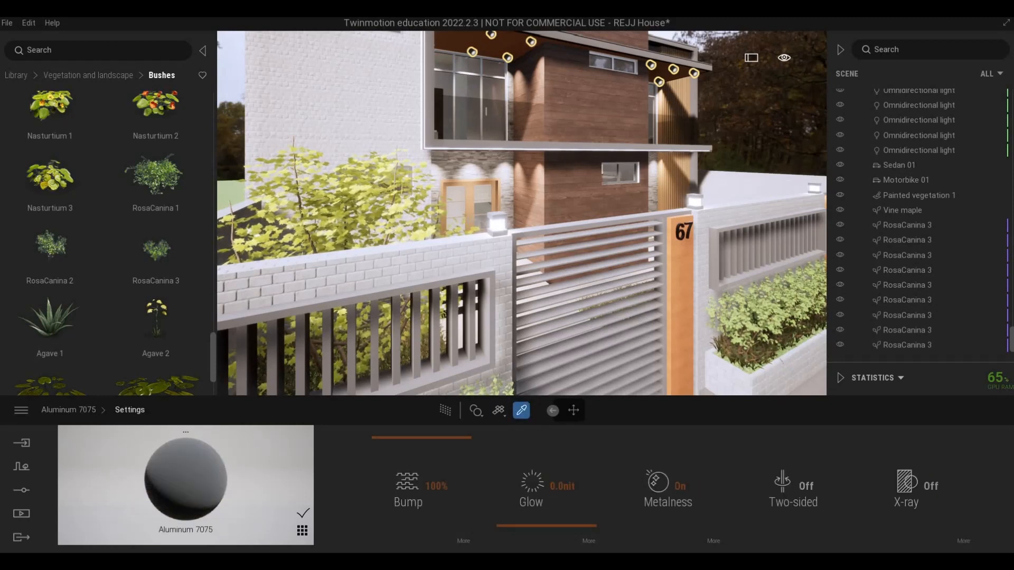
pyautogui.click(474, 365)
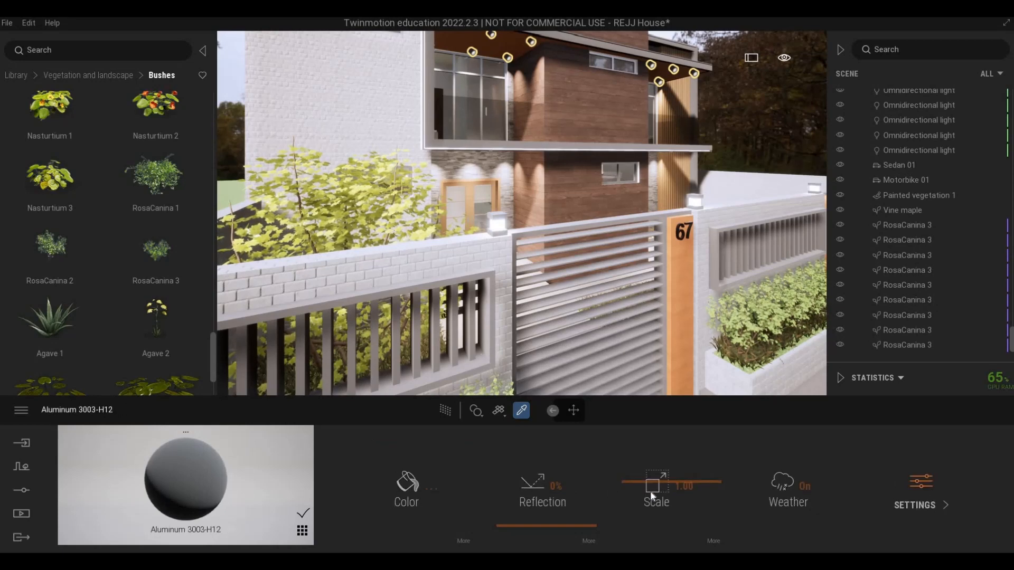
pyautogui.click(920, 494)
# Set the gate and fence material Aluminum 3003-H12 to dark grey 565656 with 52% Reflection, and open its further settings.
pyautogui.press('w')
pyautogui.moveTo(679, 341); pyautogui.dragTo(609, 366, button='right')
pyautogui.press('d')
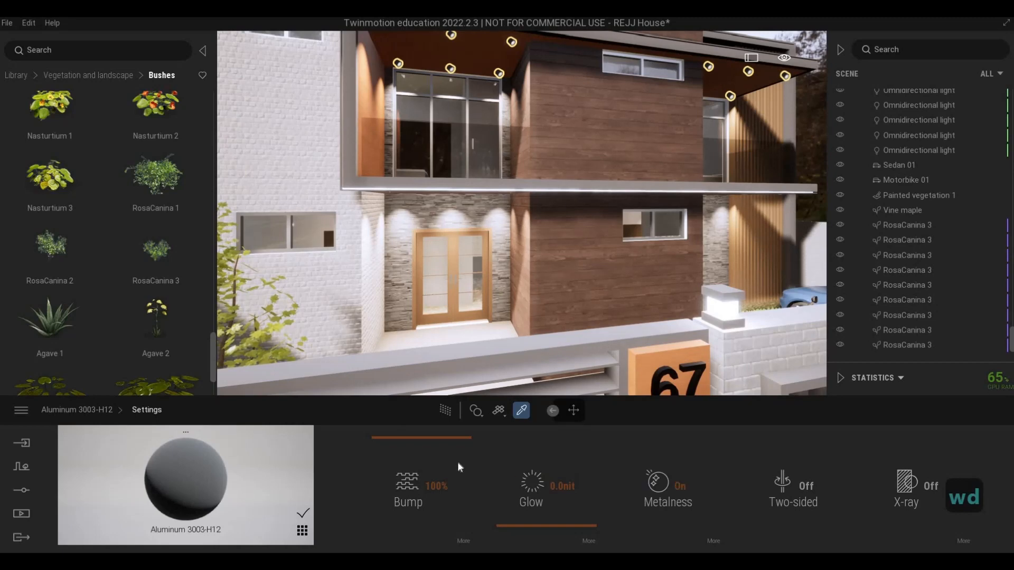
pyautogui.press('s')
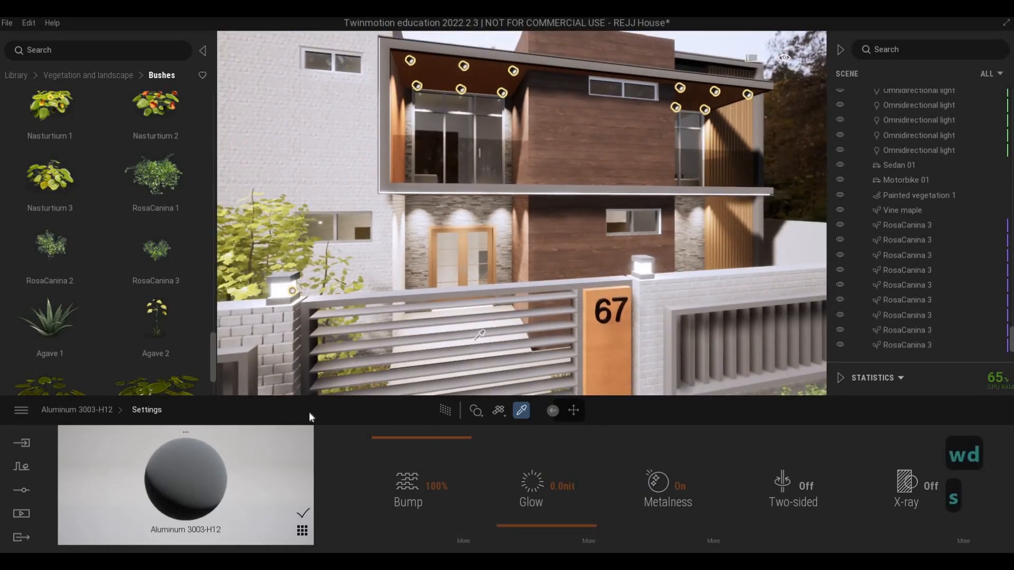
pyautogui.rightClick(427, 492)
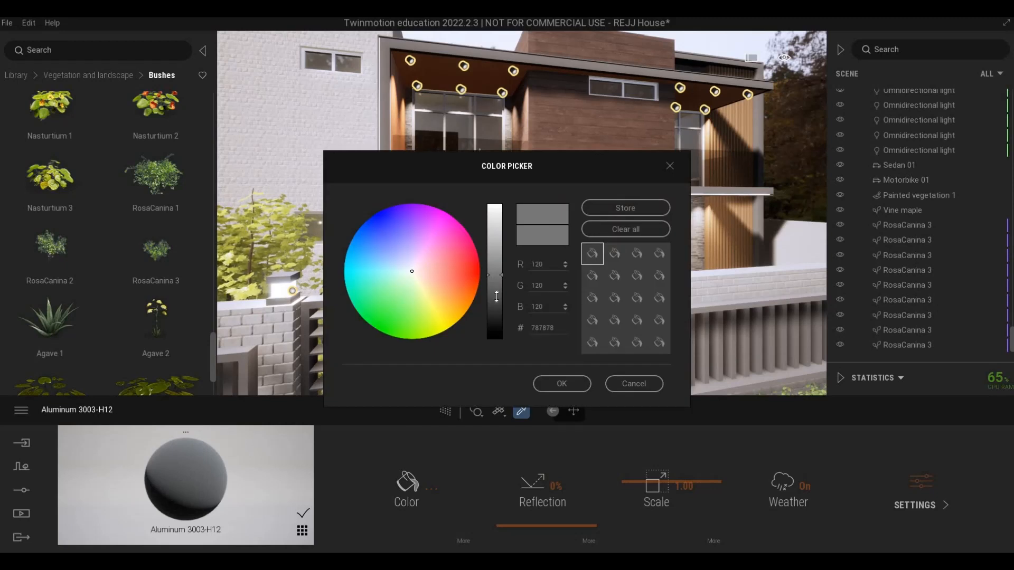
pyautogui.moveTo(496, 295)
pyautogui.mouseDown()
pyautogui.moveTo(496, 307)
pyautogui.moveTo(499, 294)
pyautogui.mouseUp()
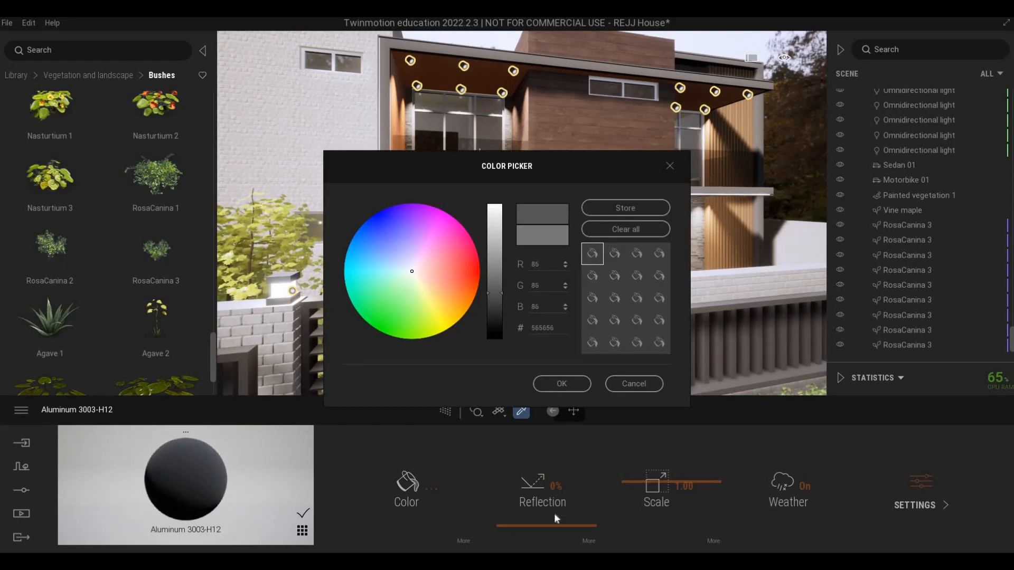
pyautogui.click(561, 384)
pyautogui.moveTo(554, 484); pyautogui.dragTo(554, 483)
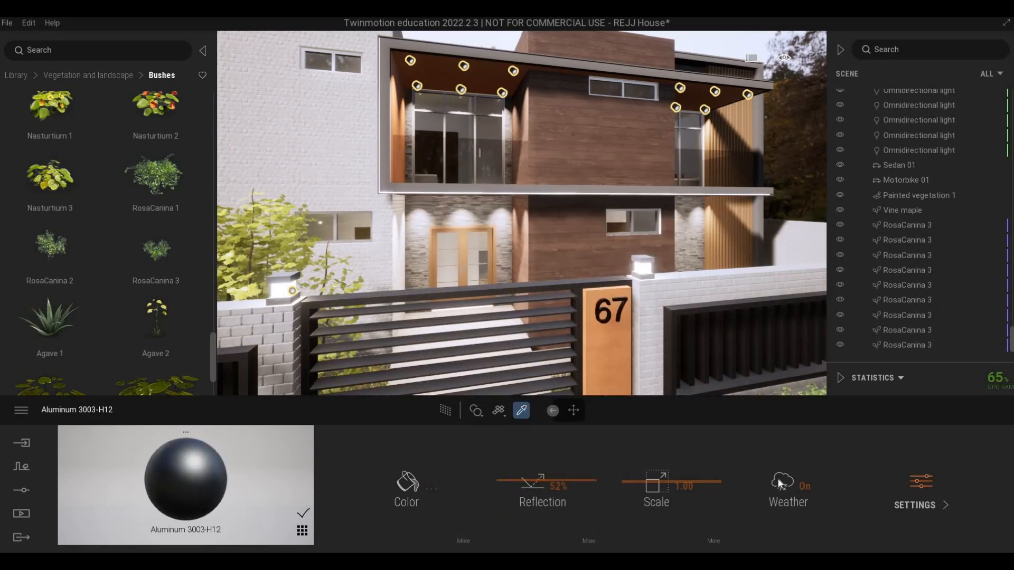
pyautogui.click(919, 491)
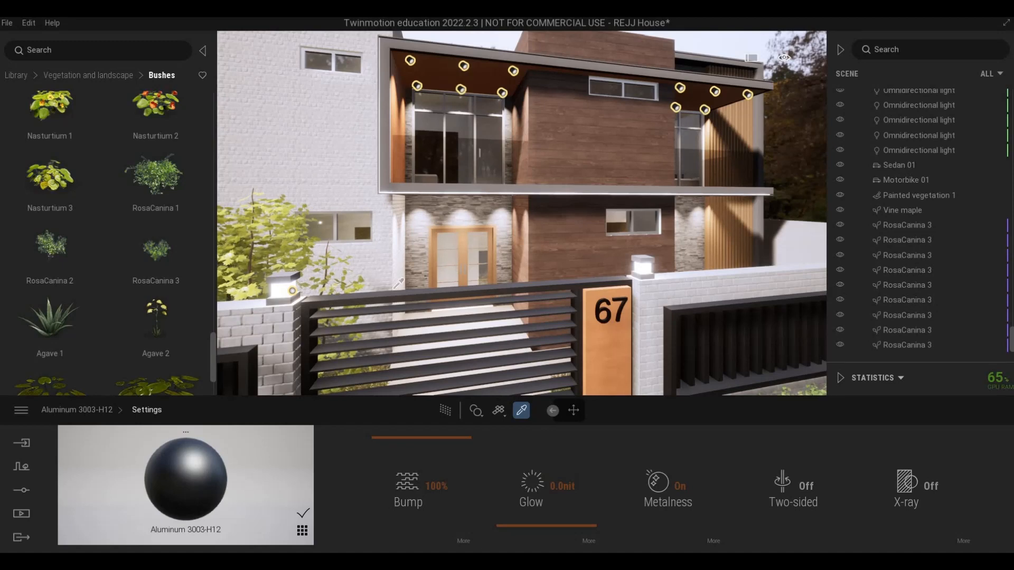
# Set the Reflection of the balcony edge's Aluminum 5005 material to 43%.
pyautogui.moveTo(455, 260); pyautogui.dragTo(454, 260, button='right')
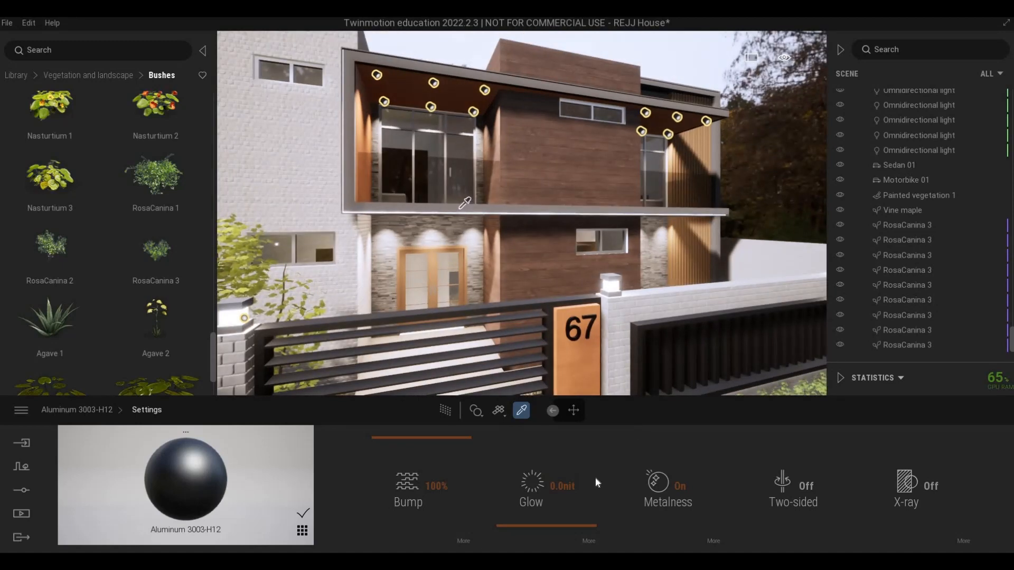
pyautogui.click(459, 210)
pyautogui.moveTo(562, 494); pyautogui.dragTo(563, 487)
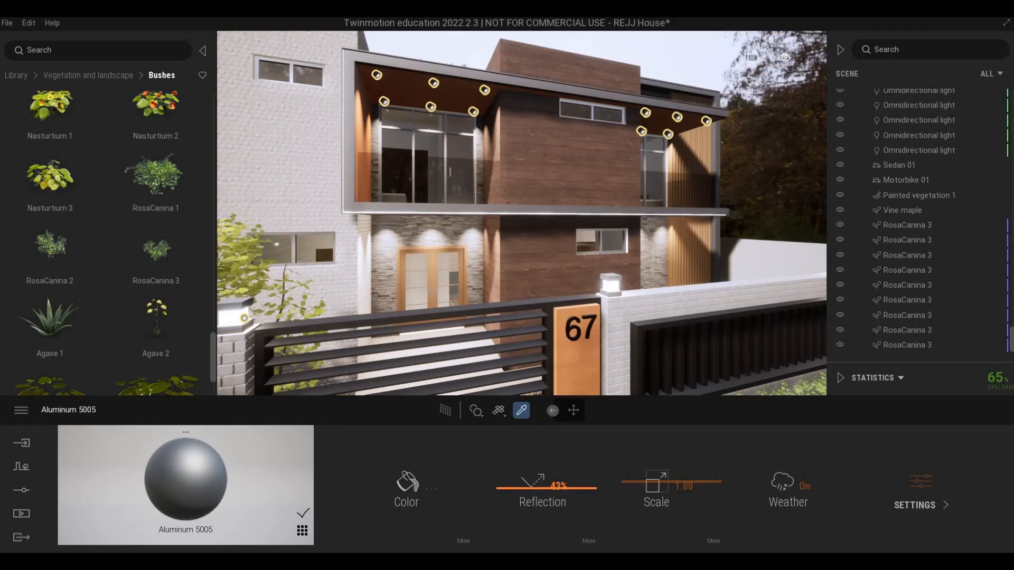
pyautogui.press('Escape')
# Examine the darkened gates and fence together with the whole house front from across the street.
pyautogui.press('s')
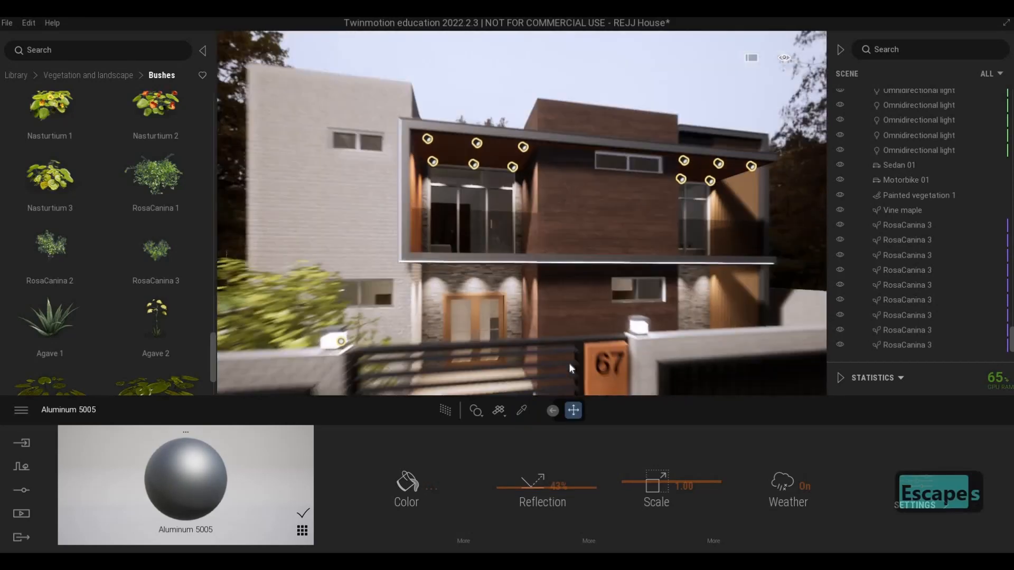
pyautogui.press('d')
pyautogui.press('Escape')
pyautogui.press('Escape')
pyautogui.press('a')
pyautogui.press('s')
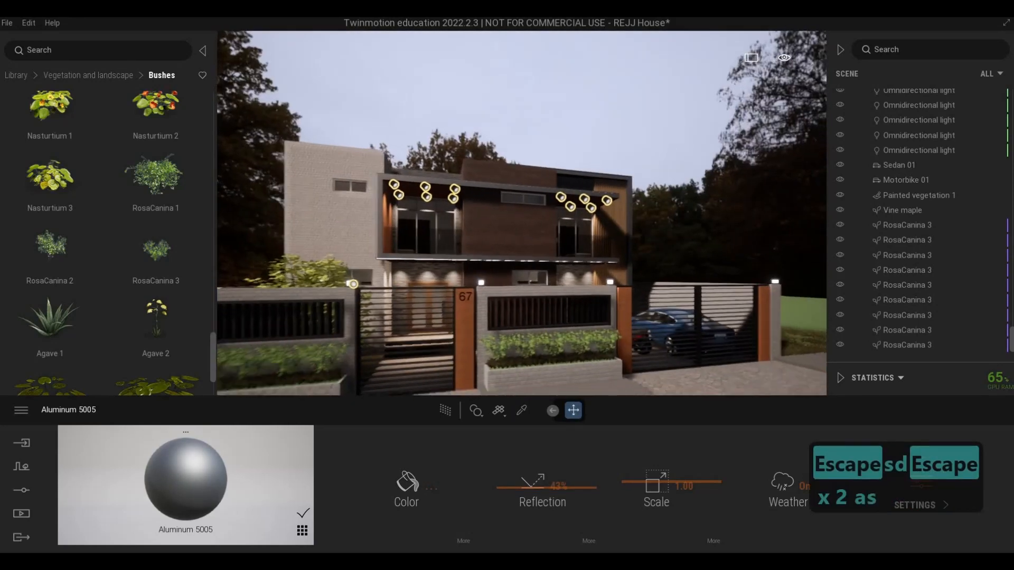
pyautogui.press('d')
pyautogui.press('d')
pyautogui.press('a')
pyautogui.press('s')
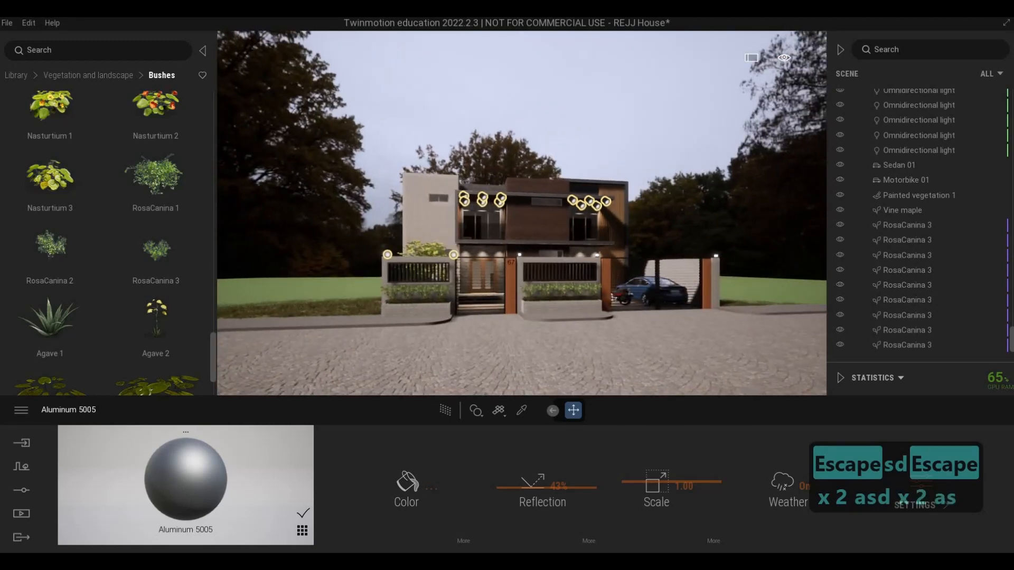
pyautogui.press('d')
pyautogui.press('w')
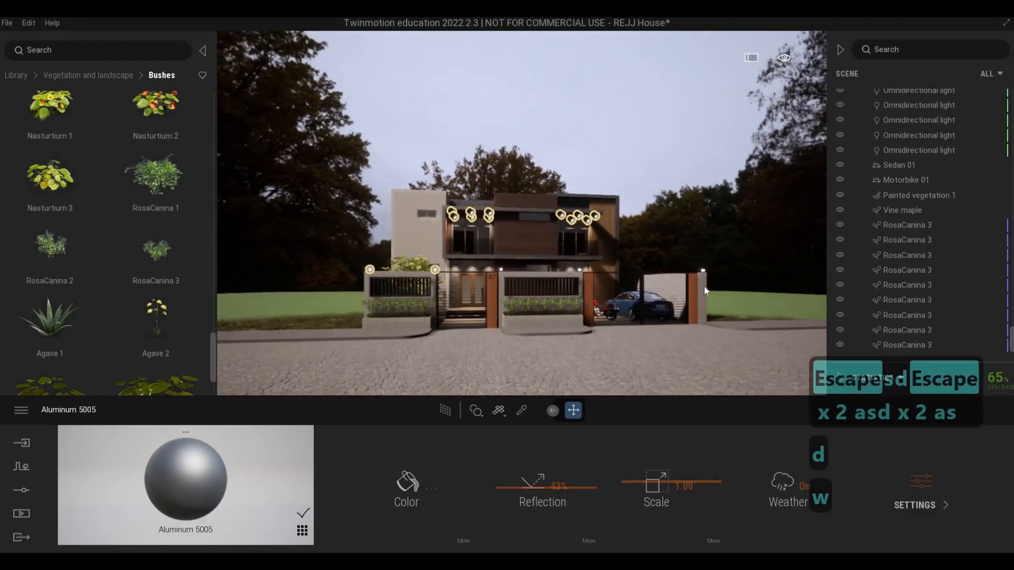
pyautogui.press('d')
pyautogui.press('q')
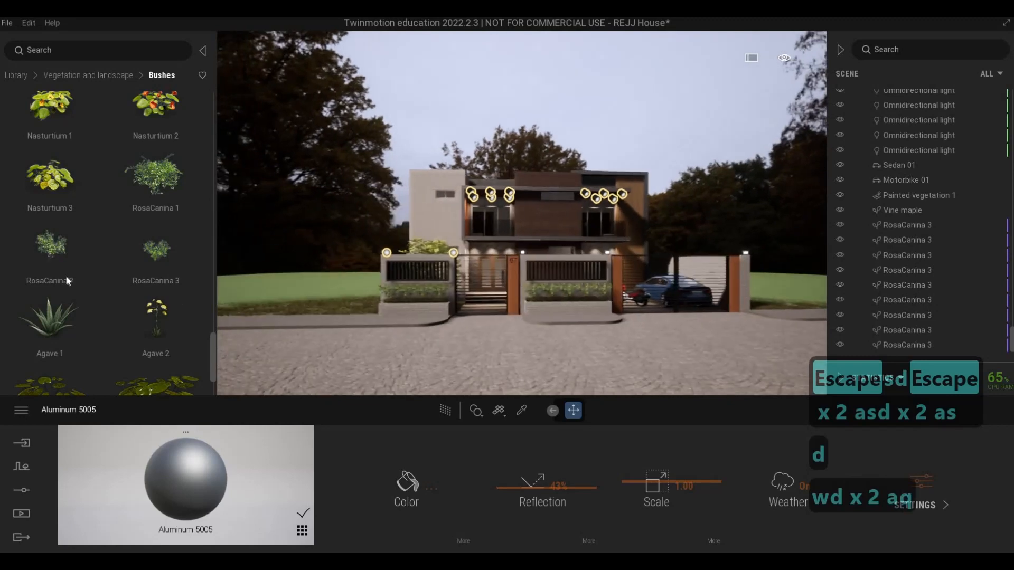
# Place a Chinaberry Tree from the Trees library on the lawn outside the side wall next to the white tower.
pyautogui.click(91, 75)
pyautogui.click(162, 134)
pyautogui.press('a')
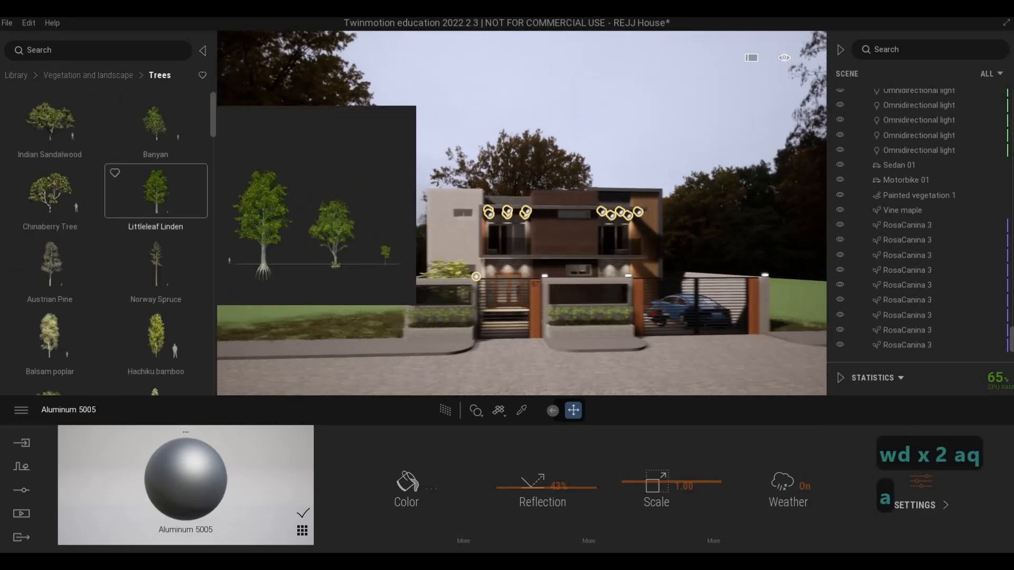
pyautogui.press('w')
pyautogui.press('q')
pyautogui.press('a')
pyautogui.press('w')
pyautogui.moveTo(50, 193); pyautogui.dragTo(488, 338)
# Place an Indian Sandalwood tree on the lawn outside the boundary wall beside the garage gate.
pyautogui.press('s')
pyautogui.press('d')
pyautogui.press('d')
pyautogui.press('s')
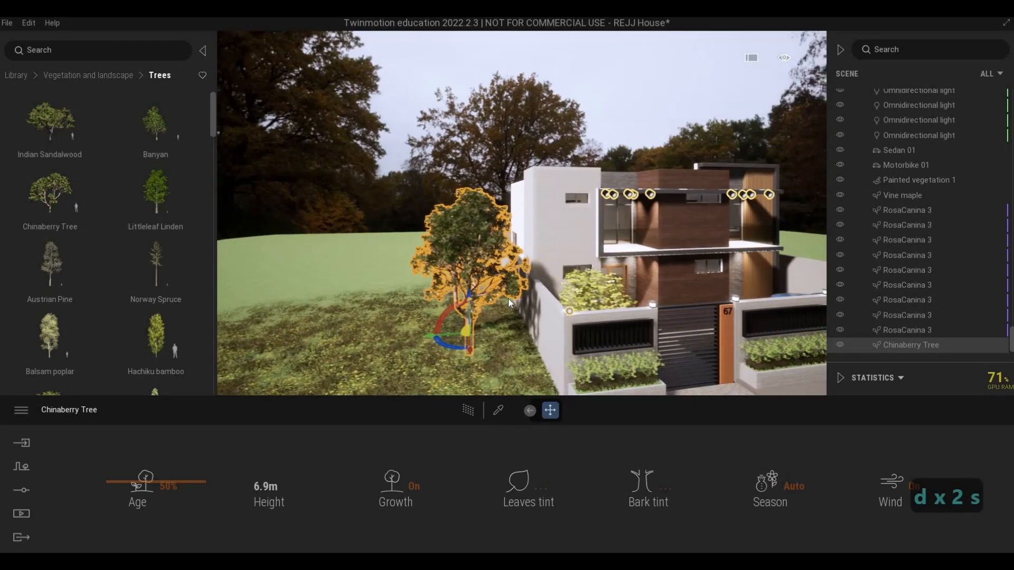
pyautogui.press('d')
pyautogui.press('w')
pyautogui.press('e')
pyautogui.press('d')
pyautogui.press('a')
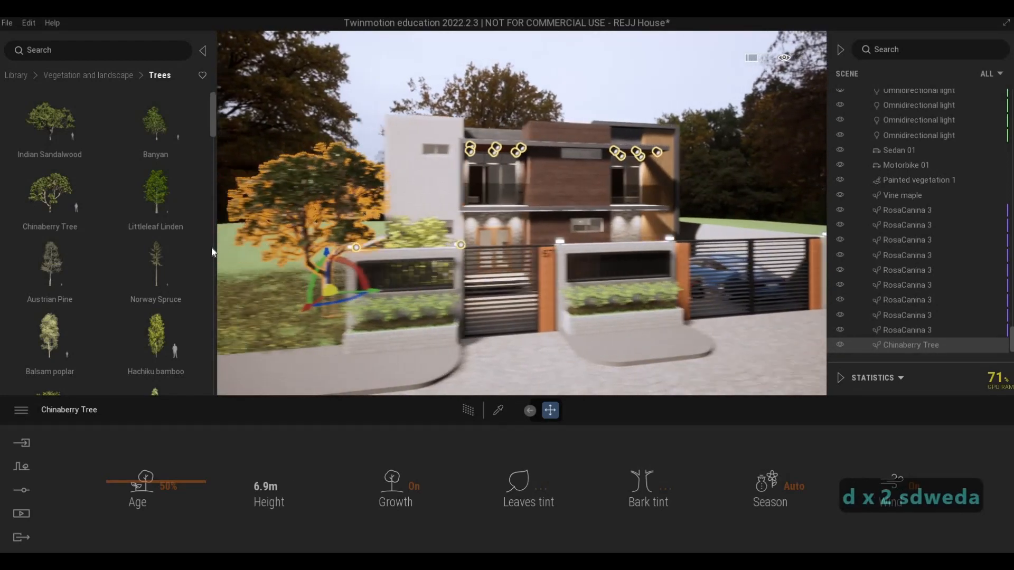
pyautogui.press('d')
pyautogui.press('d')
pyautogui.press('q')
pyautogui.press('d')
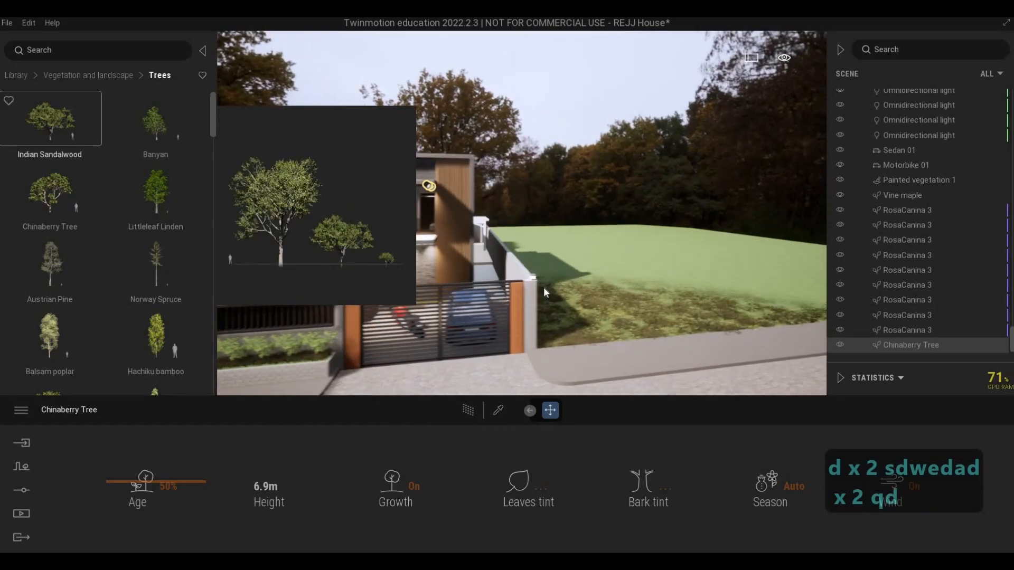
pyautogui.moveTo(522, 314)
pyautogui.mouseDown()
pyautogui.moveTo(511, 315)
pyautogui.moveTo(518, 329)
pyautogui.mouseUp()
pyautogui.press('a')
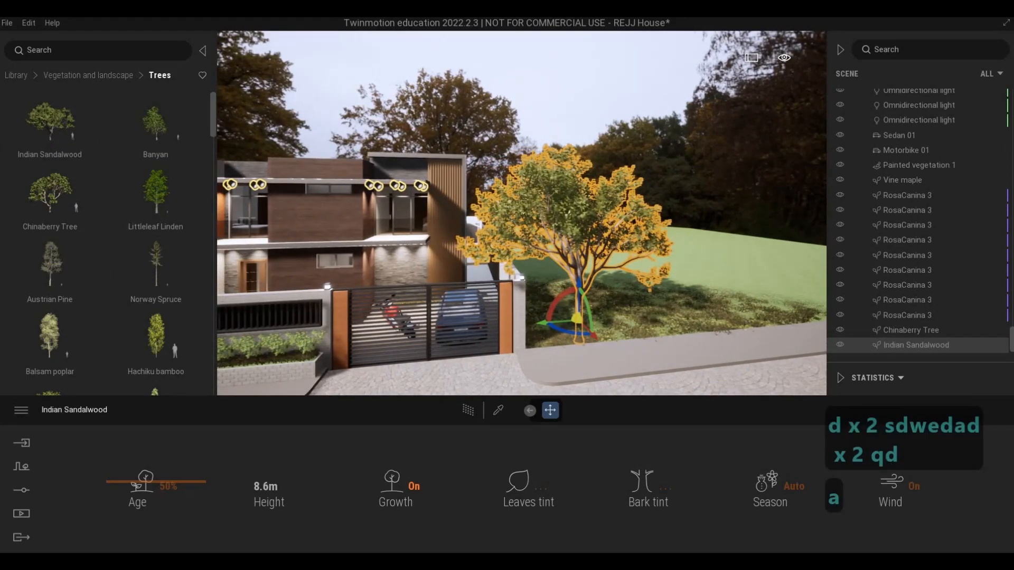
# Set the Indian Sandalwood's Age to 53% and adjust its placement, rotating it about 125° and shifting it slightly away from the pavement.
pyautogui.moveTo(154, 479); pyautogui.dragTo(155, 478)
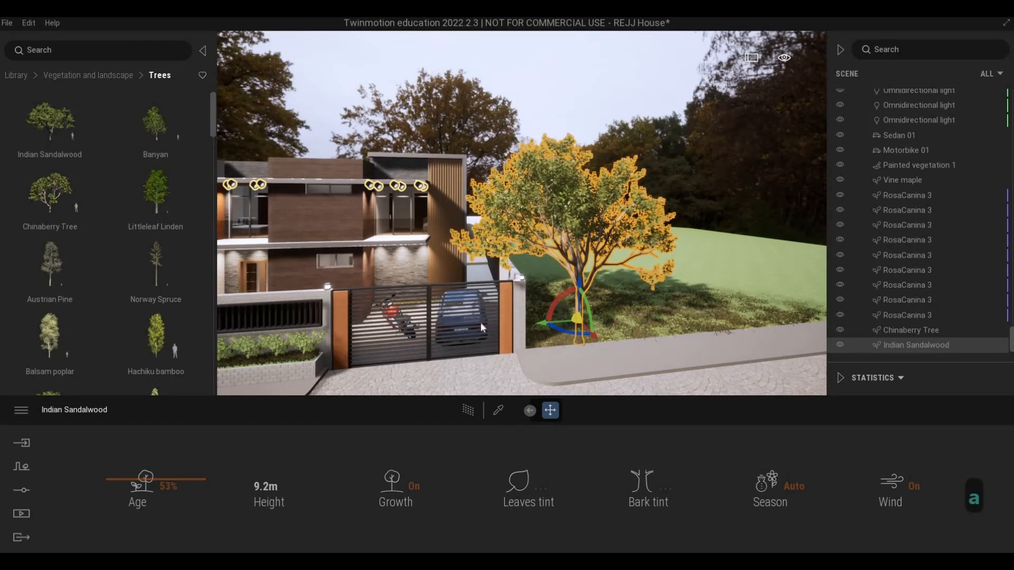
pyautogui.moveTo(568, 333); pyautogui.dragTo(549, 312)
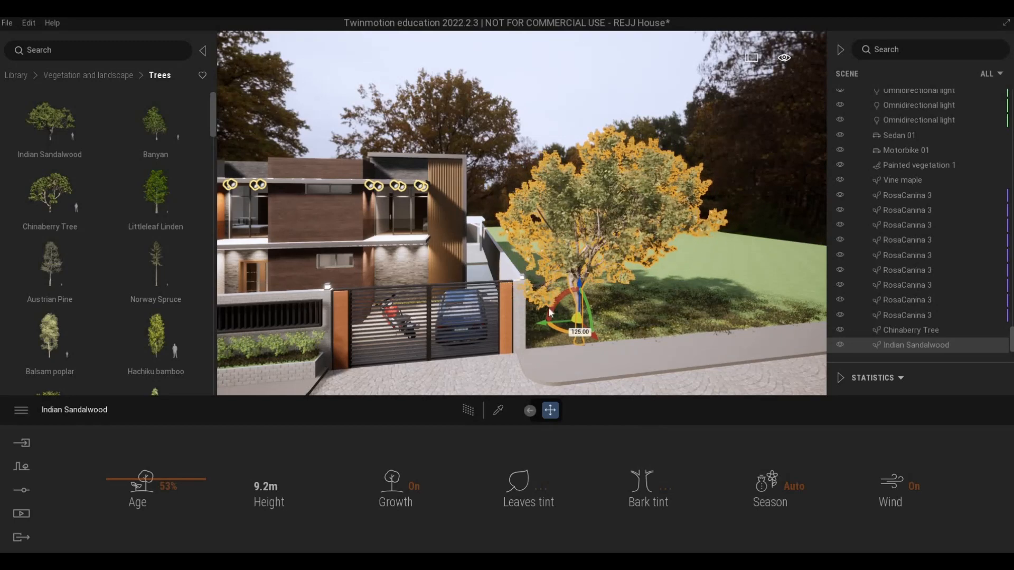
pyautogui.moveTo(594, 336); pyautogui.dragTo(599, 342)
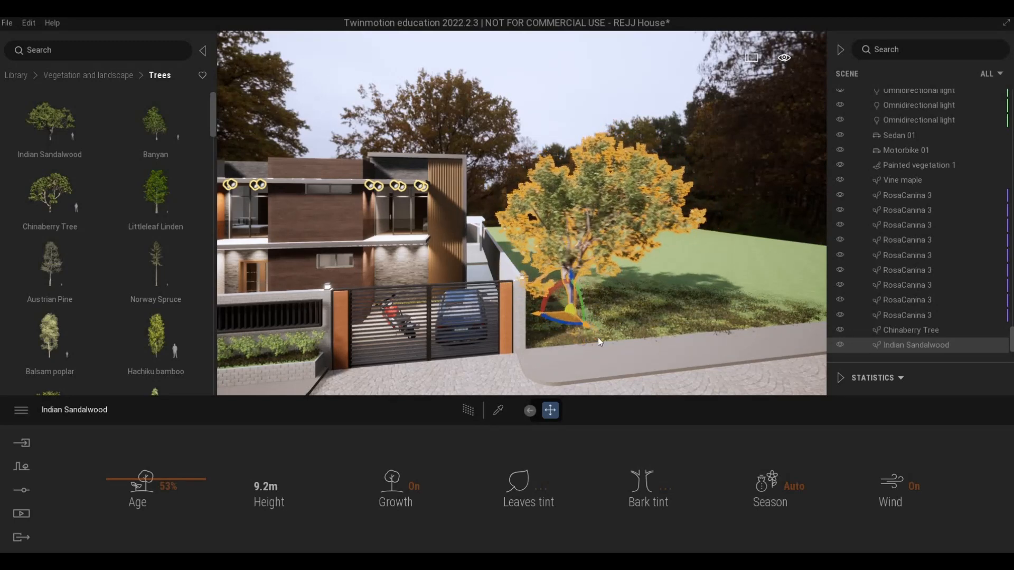
# Examine how the Indian Sandalwood sits beside the garage gate and the whole house front from across the street.
pyautogui.press('d')
pyautogui.press('e')
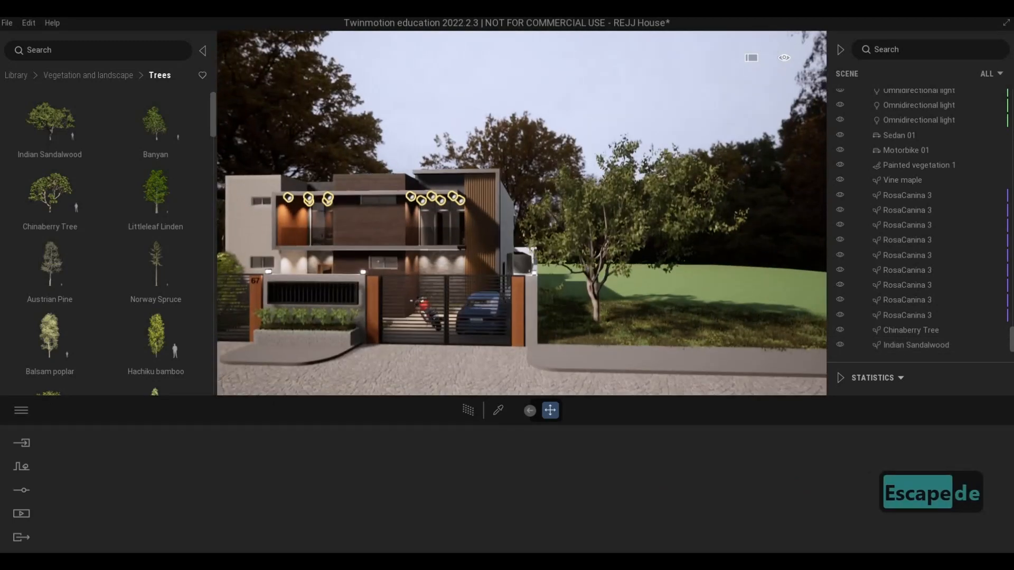
pyautogui.press('a')
pyautogui.press('a')
pyautogui.press('a')
pyautogui.press('s')
pyautogui.press('s')
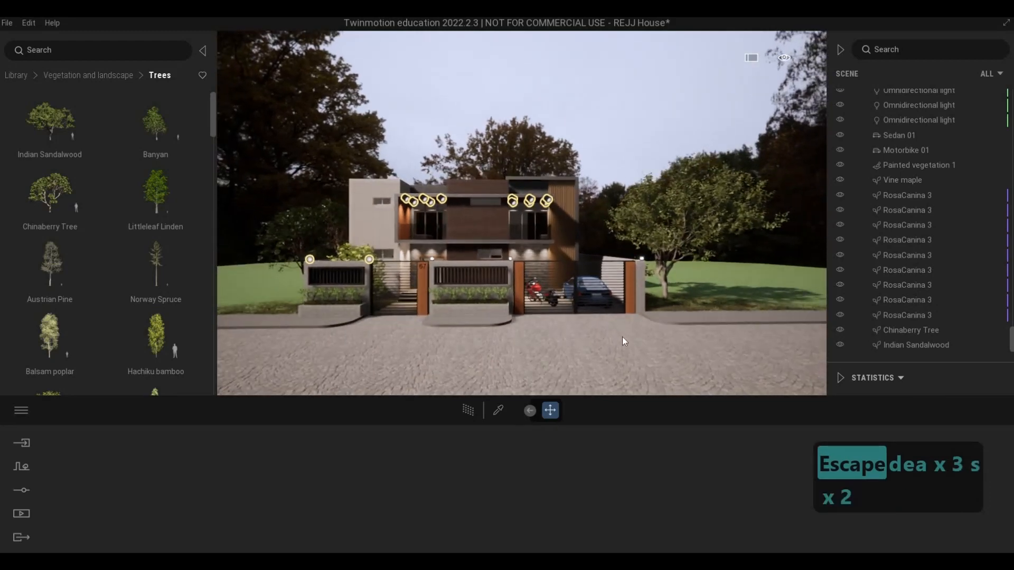
pyautogui.press('a')
pyautogui.press('d')
pyautogui.press('w')
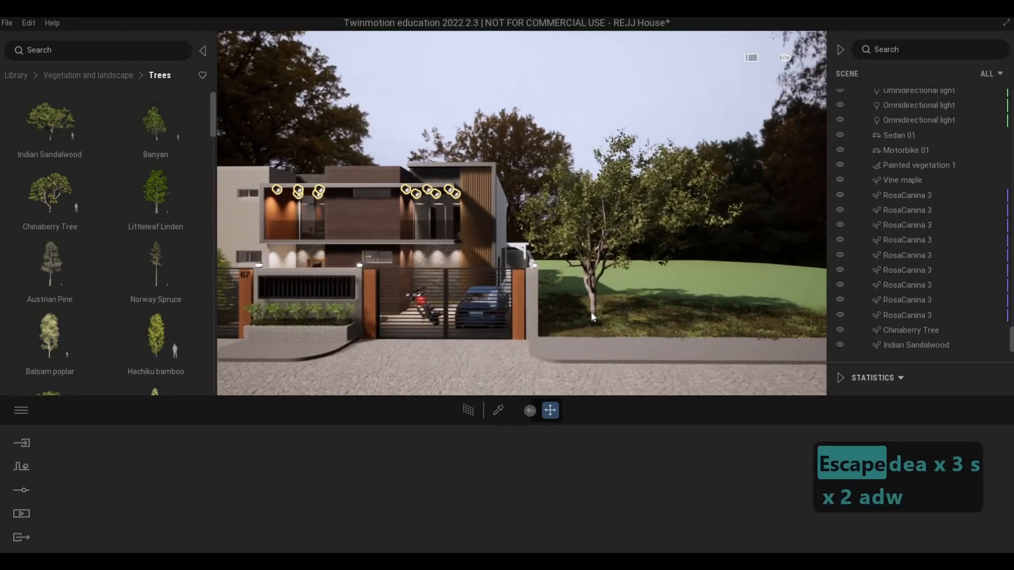
# Rotate the Indian Sandalwood about -15° and fine-tune its position on the lawn next to the boundary wall.
pyautogui.click(580, 323)
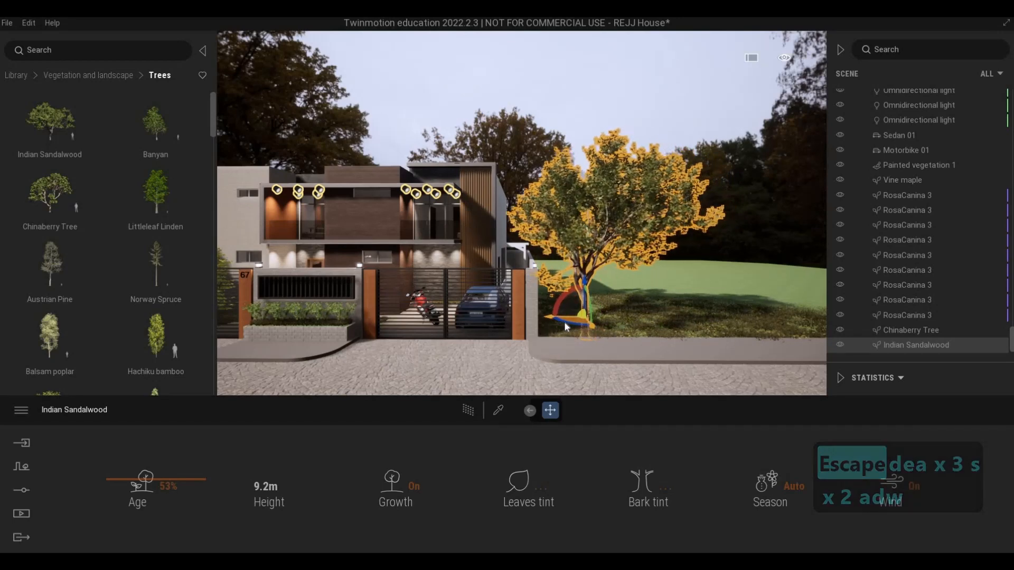
pyautogui.moveTo(566, 327); pyautogui.dragTo(563, 325)
pyautogui.press('a')
pyautogui.press('a')
pyautogui.press('a')
pyautogui.press('a')
pyautogui.press('a')
pyautogui.press('a')
pyautogui.press('a')
pyautogui.press('a')
pyautogui.press('a')
pyautogui.press('a')
pyautogui.press('a')
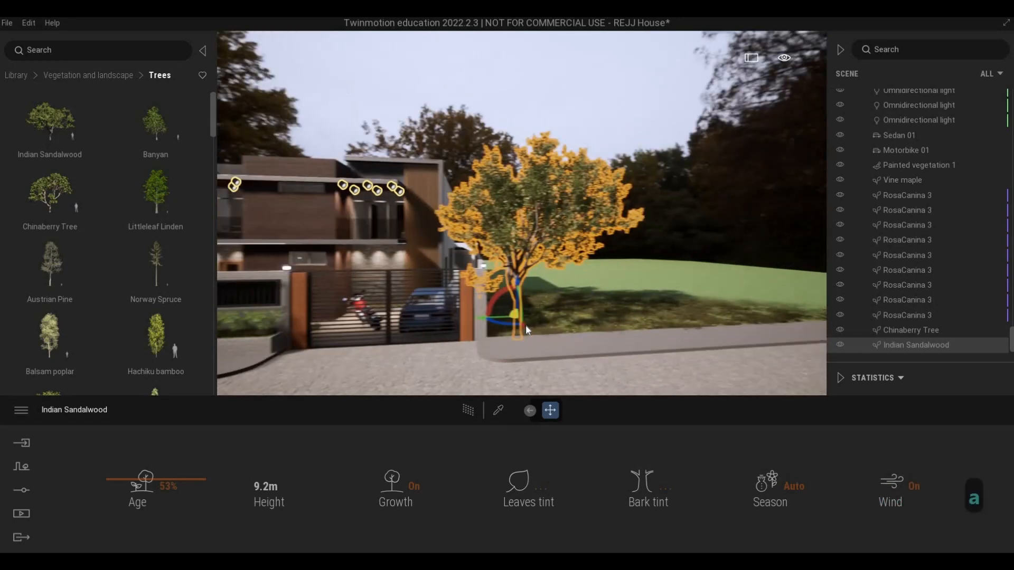
pyautogui.press('w')
pyautogui.press('d')
pyautogui.press('d')
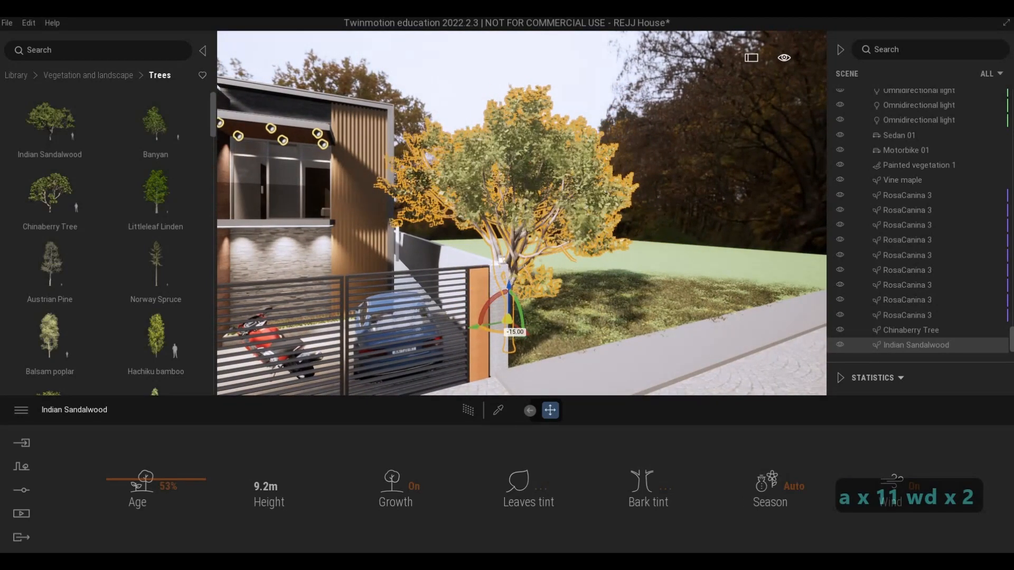
pyautogui.press('d')
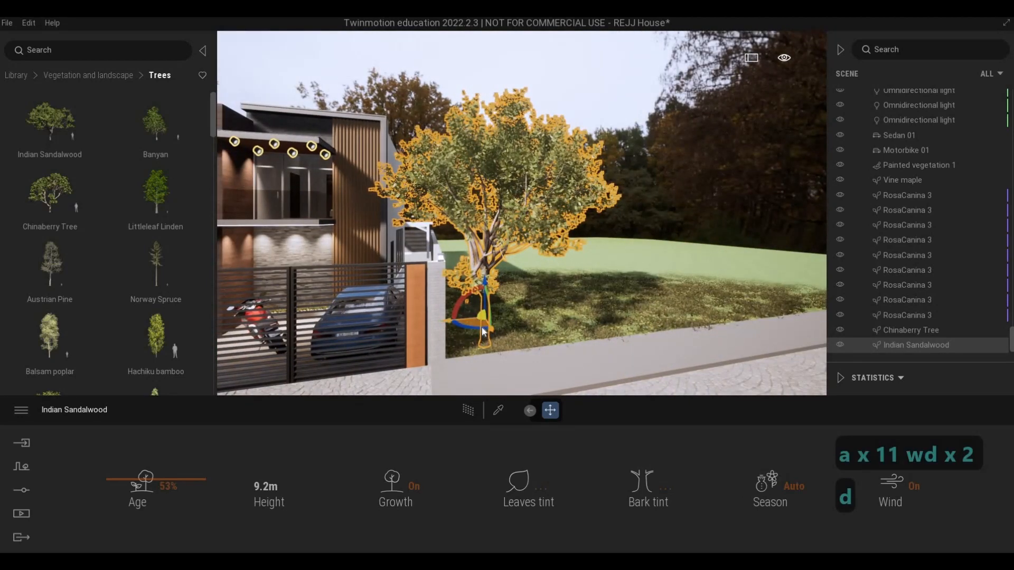
pyautogui.moveTo(477, 319); pyautogui.dragTo(480, 322)
pyautogui.press('a')
pyautogui.press('e')
pyautogui.press('d')
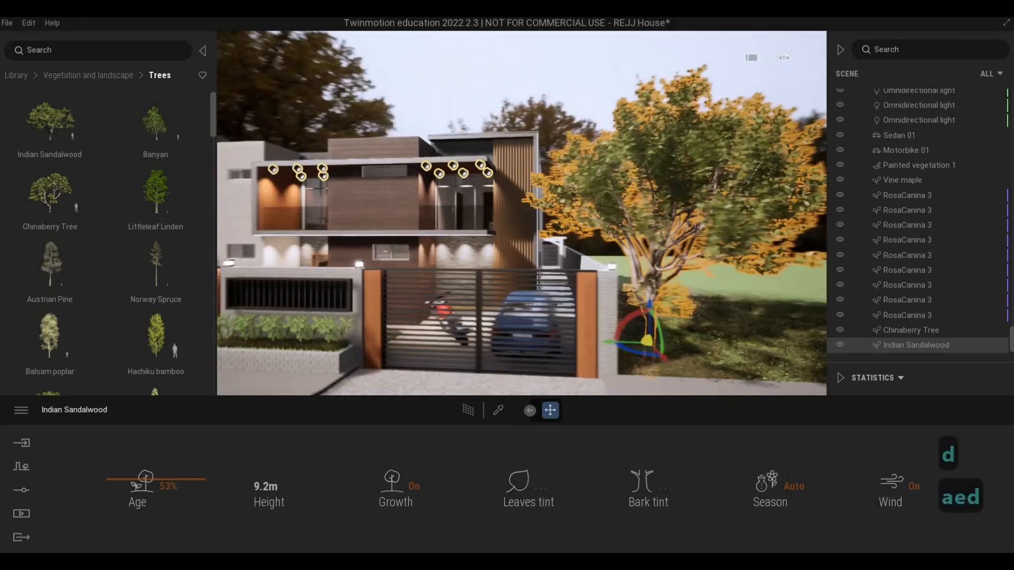
pyautogui.press('Escape')
# Examine the house front and the adjusted Indian Sandalwood from low and distant viewpoints on the cobbled street.
pyautogui.press('d')
pyautogui.press('s')
pyautogui.press('a')
pyautogui.press('e')
pyautogui.press('e')
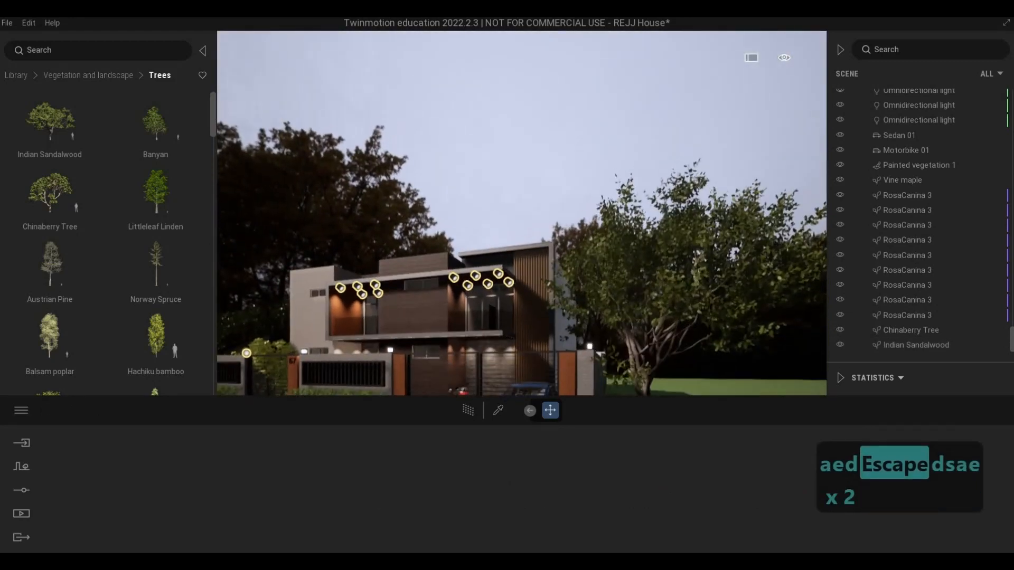
pyautogui.press('d')
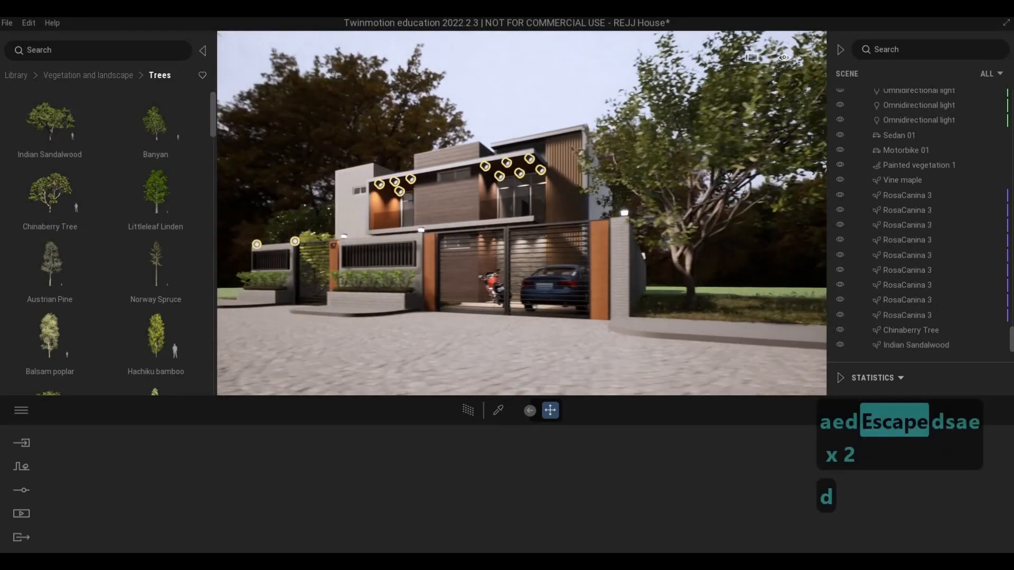
pyautogui.press('a')
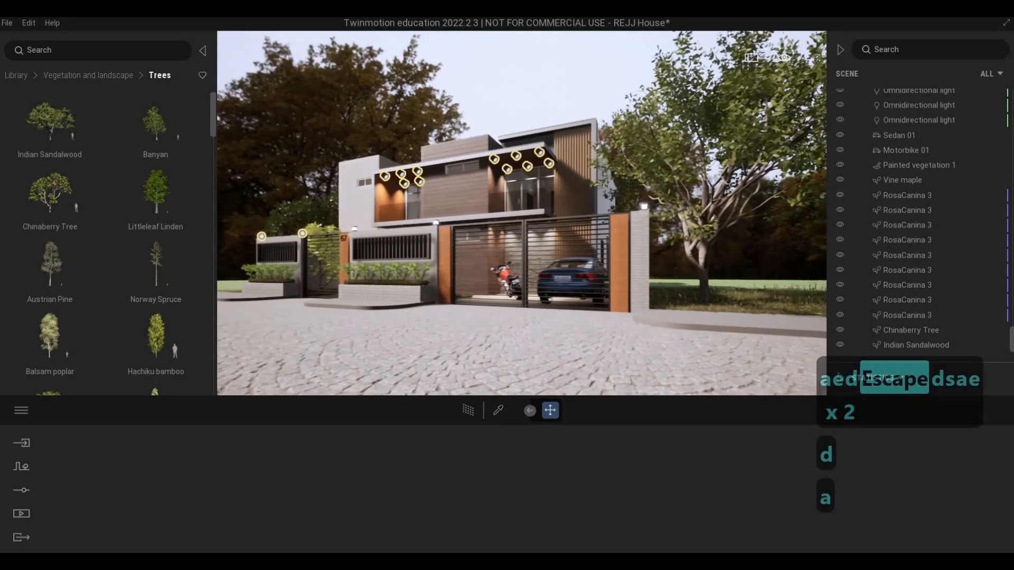
pyautogui.press('a')
pyautogui.press('a')
pyautogui.press('d')
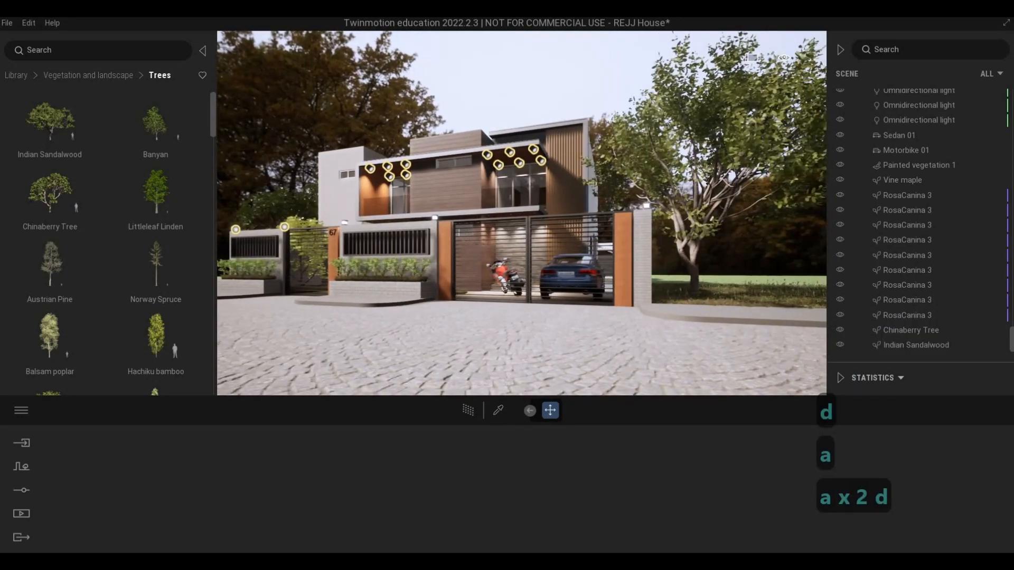
pyautogui.press('a')
pyautogui.press('s')
pyautogui.press('q')
pyautogui.press('s')
pyautogui.press('d')
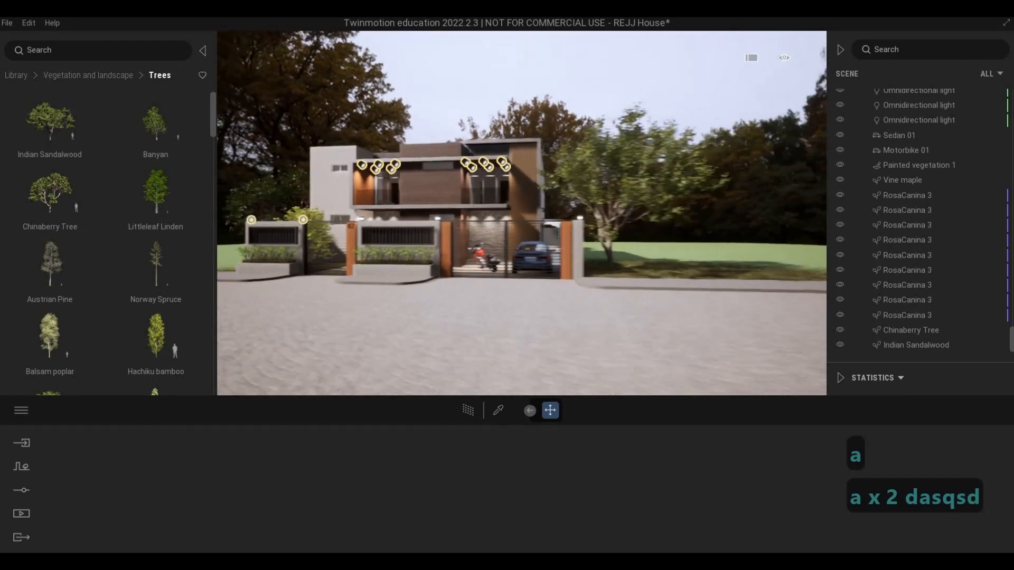
# Place a Katsura tree from the Trees library on the lawn behind the Indian Sandalwood.
pyautogui.press('d')
pyautogui.press('w')
pyautogui.press('a')
pyautogui.scroll(-2, 68, 293)
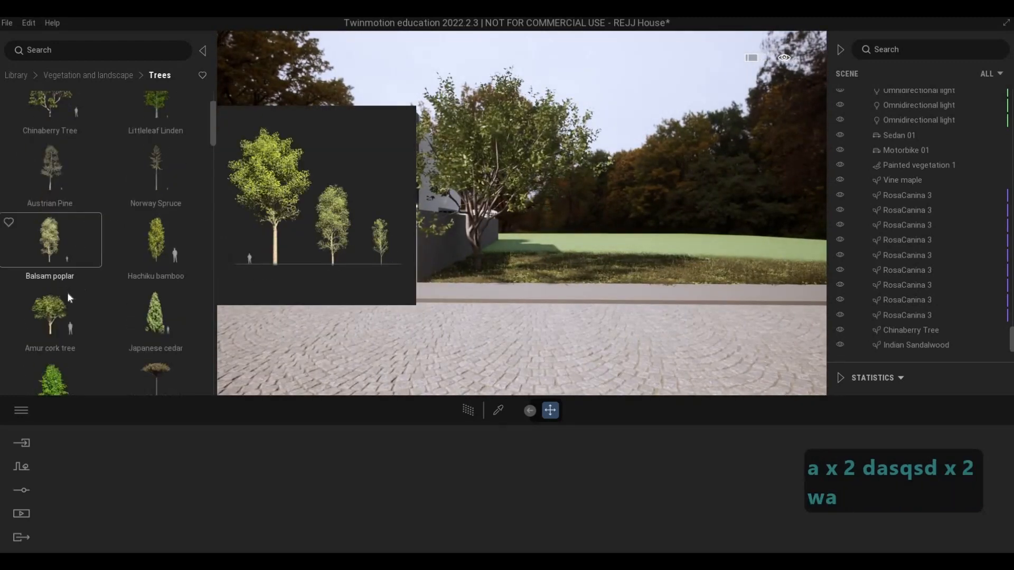
pyautogui.scroll(-1, 66, 296)
pyautogui.moveTo(65, 317); pyautogui.dragTo(606, 246)
pyautogui.press('w')
pyautogui.press('d')
pyautogui.moveTo(515, 274)
pyautogui.mouseDown()
pyautogui.moveTo(607, 250)
pyautogui.moveTo(517, 268)
pyautogui.mouseUp()
pyautogui.press('q')
pyautogui.press('d')
pyautogui.press('q')
pyautogui.moveTo(502, 227); pyautogui.dragTo(493, 214, button='right')
# Move the Katsura tree farther back on the lawn, close to the far end of the boundary wall.
pyautogui.press('d')
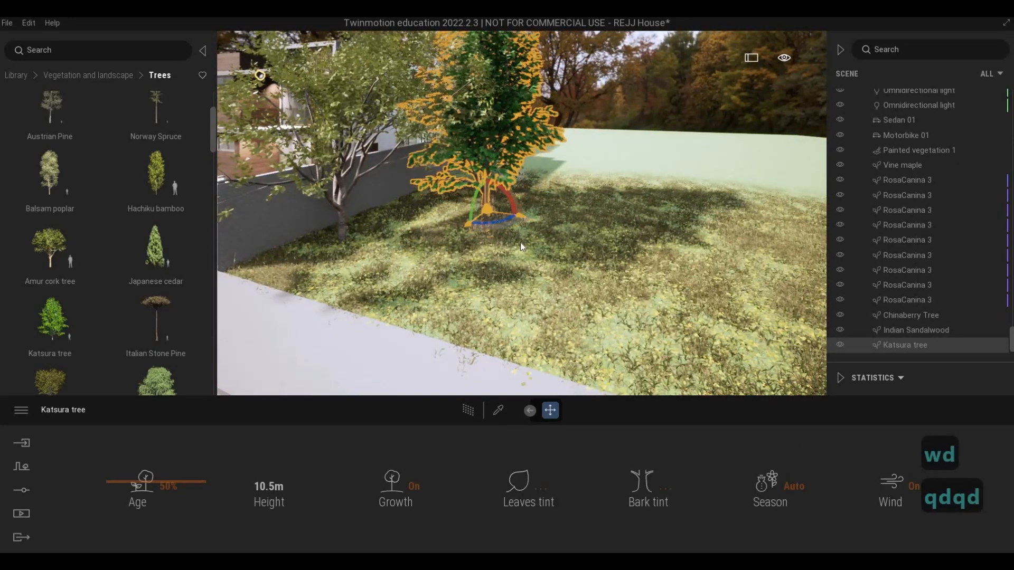
pyautogui.press('a')
pyautogui.press('d')
pyautogui.press('a')
pyautogui.press('s')
pyautogui.press('d')
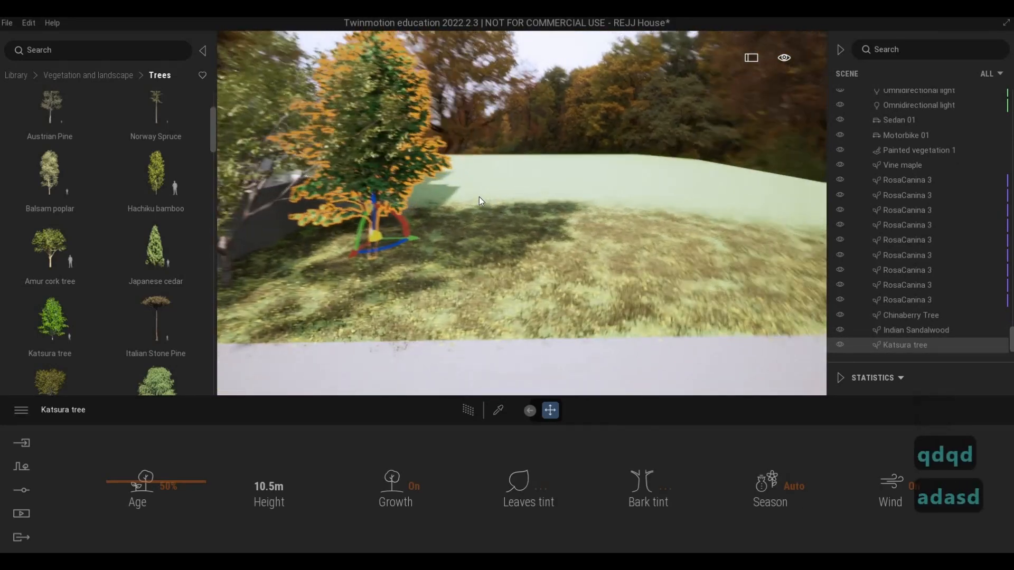
pyautogui.press('w')
pyautogui.moveTo(471, 182); pyautogui.dragTo(470, 181)
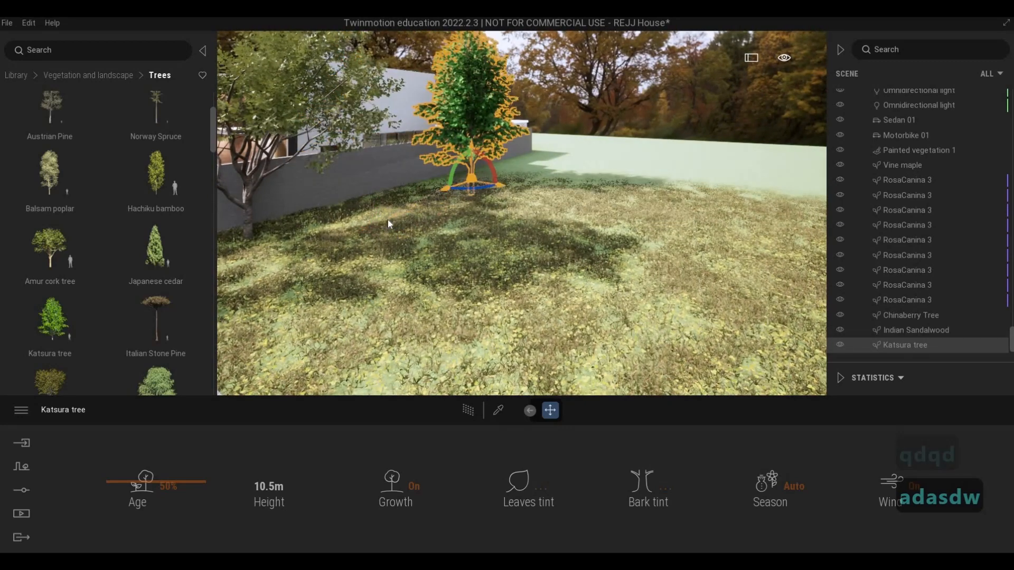
# Place a Weeping Willow and a European Mountain Ash on the lawn beside the Katsura tree, away from the boundary wall.
pyautogui.press('a')
pyautogui.scroll(-1, 163, 325)
pyautogui.moveTo(163, 320); pyautogui.dragTo(587, 173)
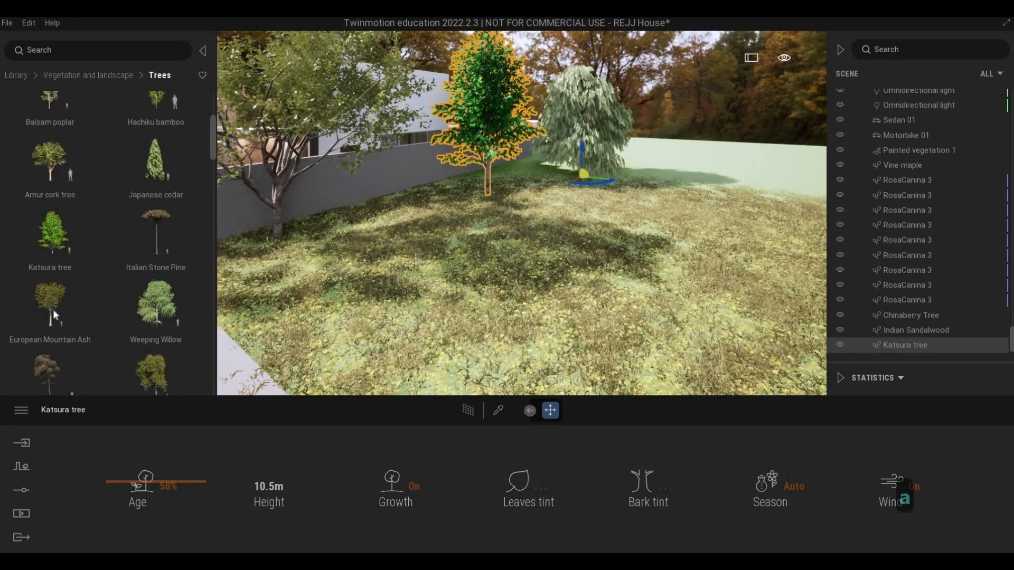
pyautogui.moveTo(53, 311); pyautogui.dragTo(648, 206)
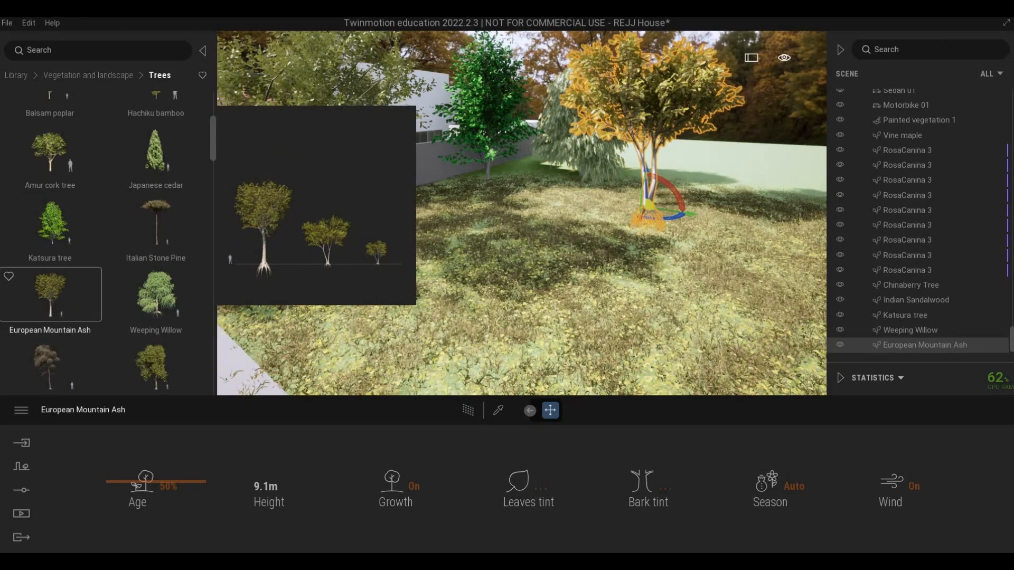
# Place a Turkey Oak on the lawn between the Indian Sandalwood and the European Mountain Ash.
pyautogui.press('a')
pyautogui.press('a')
pyautogui.press('a')
pyautogui.press('a')
pyautogui.press('a')
pyautogui.press('a')
pyautogui.press('a')
pyautogui.press('a')
pyautogui.press('a')
pyautogui.press('a')
pyautogui.press('a')
pyautogui.press('a')
pyautogui.press('a')
pyautogui.press('s')
pyautogui.press('a')
pyautogui.press('d')
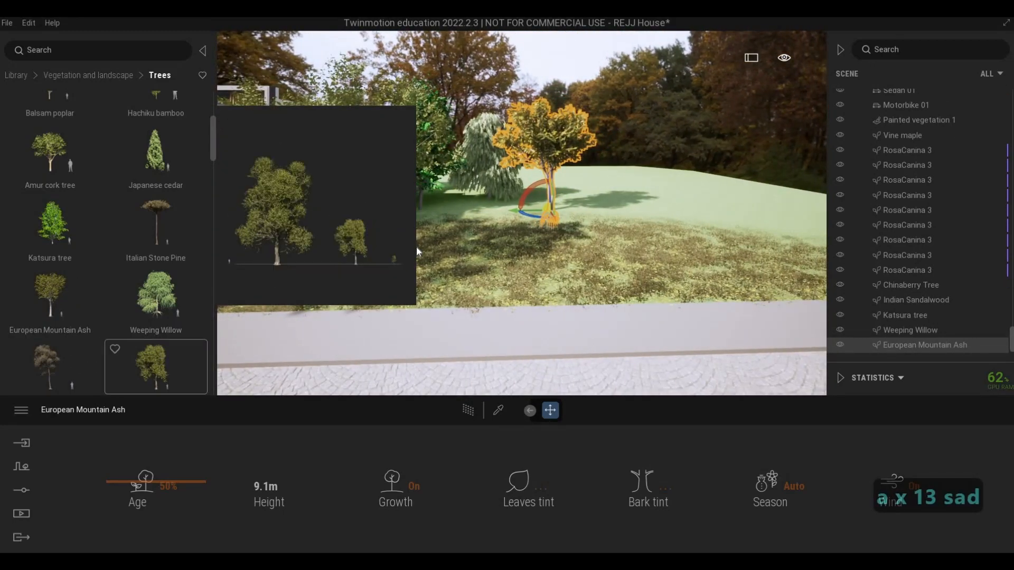
pyautogui.moveTo(416, 246); pyautogui.dragTo(440, 225)
# Place a second Turkey Oak on the opposite side lawn, near the boundary wall and behind the existing small tree.
pyautogui.press('a')
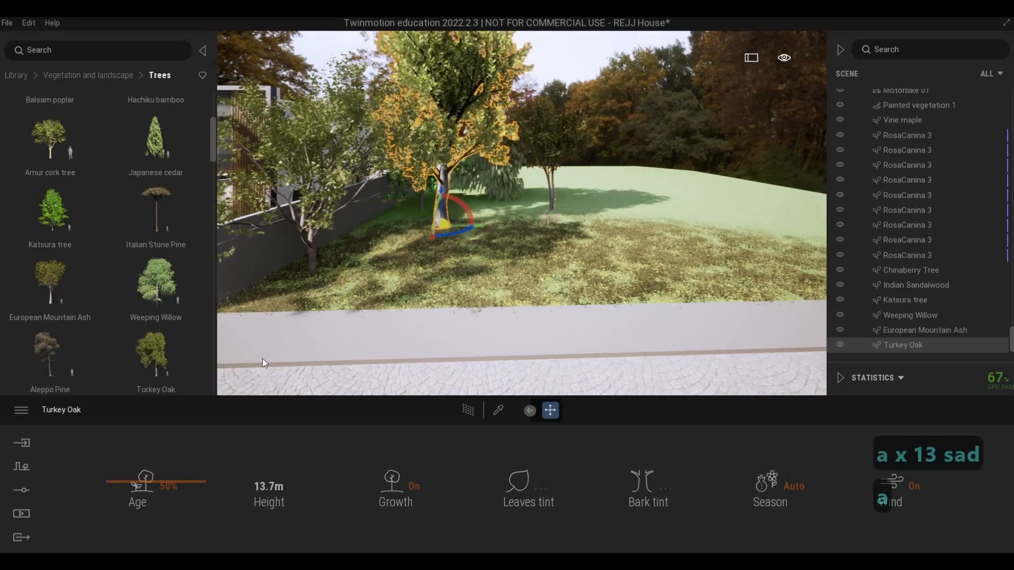
pyautogui.press('a')
pyautogui.press('a')
pyautogui.press('a')
pyautogui.press('a')
pyautogui.press('a')
pyautogui.press('a')
pyautogui.press('a')
pyautogui.press('a')
pyautogui.press('a')
pyautogui.press('a')
pyautogui.press('a')
pyautogui.press('a')
pyautogui.press('a')
pyautogui.press('a')
pyautogui.press('a')
pyautogui.press('a')
pyautogui.press('a')
pyautogui.press('a')
pyautogui.press('a')
pyautogui.press('a')
pyautogui.press('d')
pyautogui.press('a')
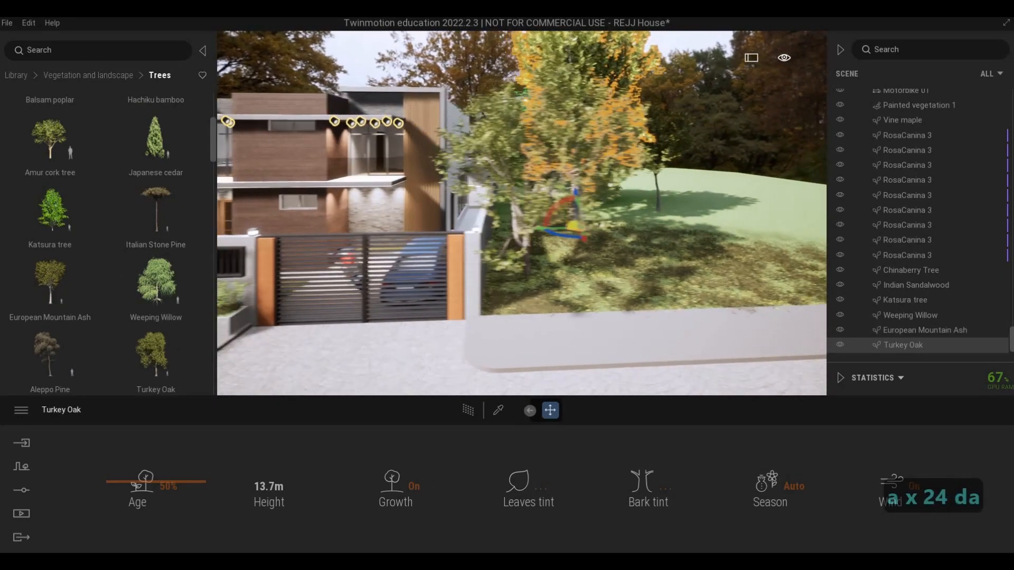
pyautogui.press('a')
pyautogui.press('a')
pyautogui.press('a')
pyautogui.press('a')
pyautogui.press('a')
pyautogui.press('a')
pyautogui.press('a')
pyautogui.press('a')
pyautogui.press('a')
pyautogui.press('a')
pyautogui.press('a')
pyautogui.press('a')
pyautogui.press('a')
pyautogui.press('a')
pyautogui.press('a')
pyautogui.press('a')
pyautogui.press('a')
pyautogui.press('a')
pyautogui.press('a')
pyautogui.press('a')
pyautogui.press('w')
pyautogui.press('w')
pyautogui.press('w')
pyautogui.press('w')
pyautogui.press('w')
pyautogui.press('w')
pyautogui.press('w')
pyautogui.press('w')
pyautogui.press('w')
pyautogui.press('w')
pyautogui.press('w')
pyautogui.press('w')
pyautogui.press('w')
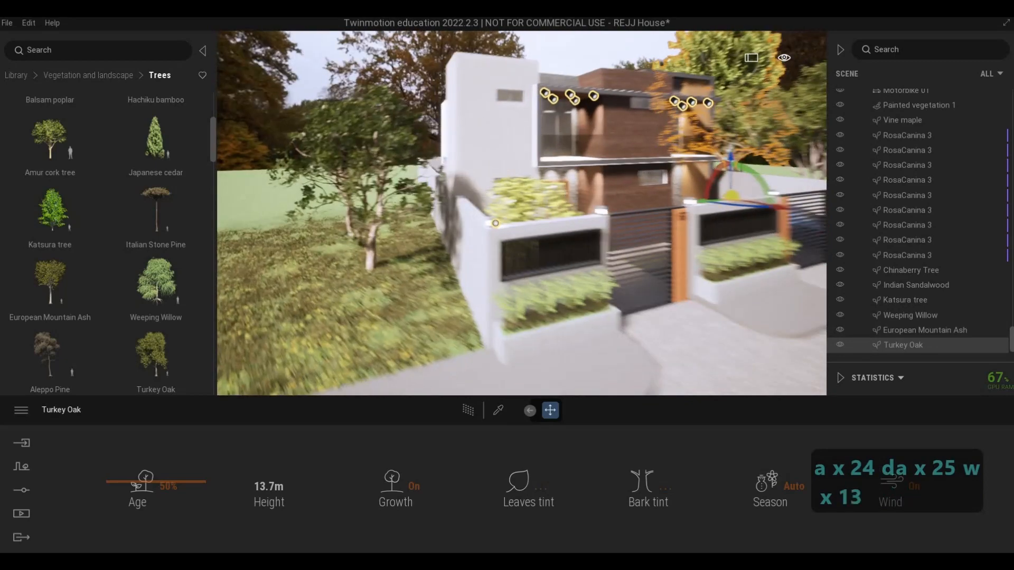
pyautogui.press('w')
pyautogui.press('w')
pyautogui.press('q')
pyautogui.press('a')
pyautogui.press('a')
pyautogui.press('a')
pyautogui.press('a')
pyautogui.press('a')
pyautogui.press('a')
pyautogui.press('a')
pyautogui.press('a')
pyautogui.press('a')
pyautogui.press('a')
pyautogui.press('a')
pyautogui.press('a')
pyautogui.press('a')
pyautogui.press('a')
pyautogui.press('a')
pyautogui.press('s')
pyautogui.scroll(-1, 169, 348)
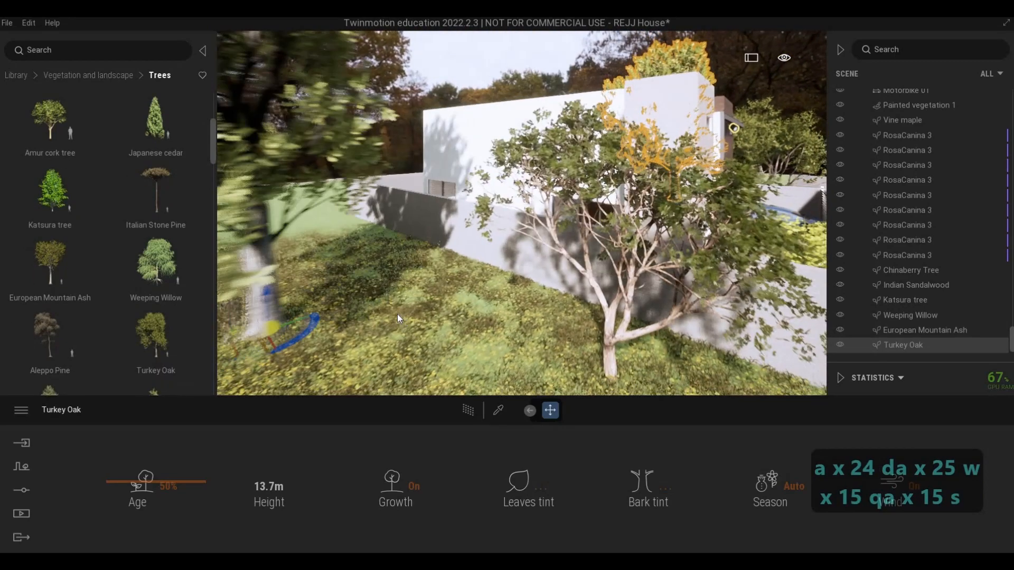
pyautogui.click(390, 249)
# Place a Nikko fir and a Japanese white larch at the back of this lawn, progressively farther from the house than the Turkey Oak.
pyautogui.press('d')
pyautogui.press('s')
pyautogui.moveTo(412, 352); pyautogui.dragTo(437, 357, button='right')
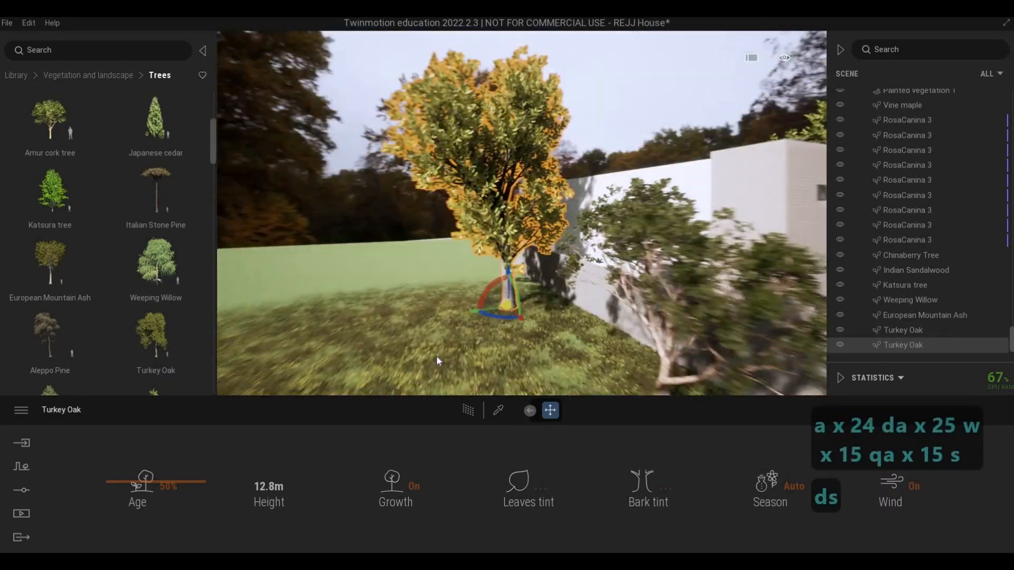
pyautogui.press('s')
pyautogui.press('s')
pyautogui.press('s')
pyautogui.press('s')
pyautogui.press('s')
pyautogui.press('s')
pyautogui.press('s')
pyautogui.press('s')
pyautogui.press('s')
pyautogui.press('s')
pyautogui.press('s')
pyautogui.press('s')
pyautogui.press('s')
pyautogui.press('s')
pyautogui.press('s')
pyautogui.press('e')
pyautogui.press('d')
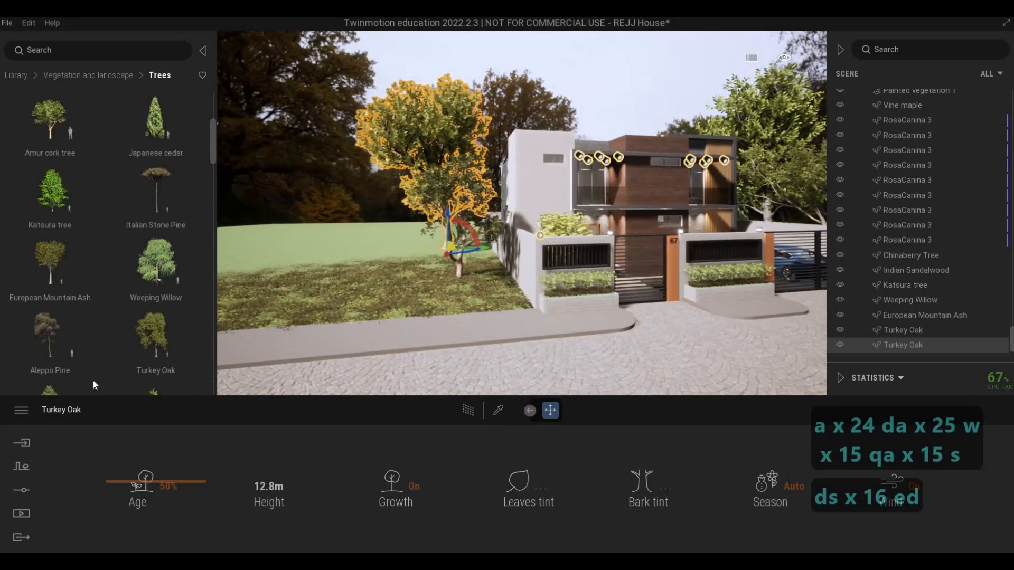
pyautogui.scroll(-2, 58, 344)
pyautogui.moveTo(50, 324); pyautogui.dragTo(371, 248)
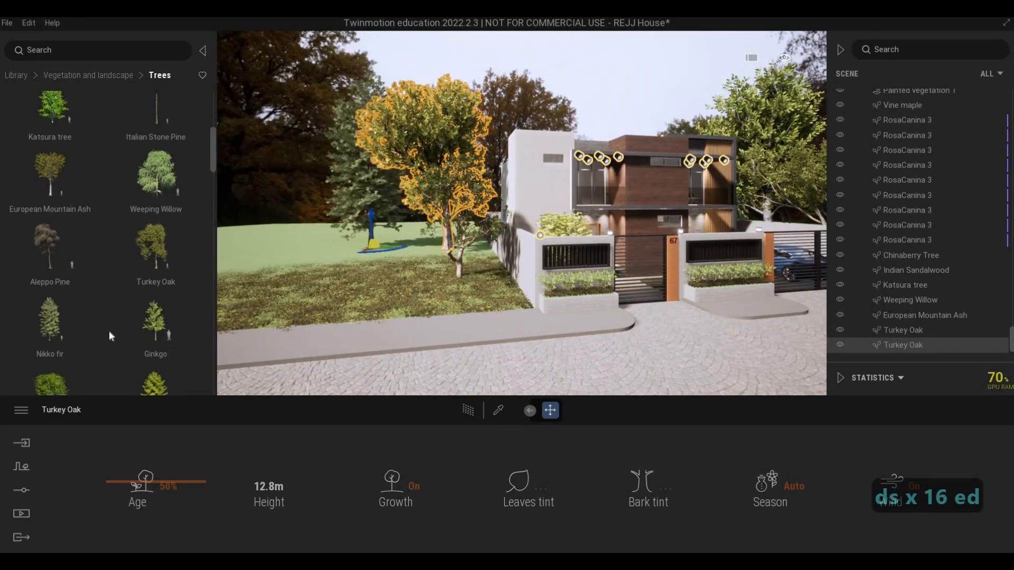
pyautogui.scroll(-1, 147, 331)
pyautogui.scroll(-1, 212, 286)
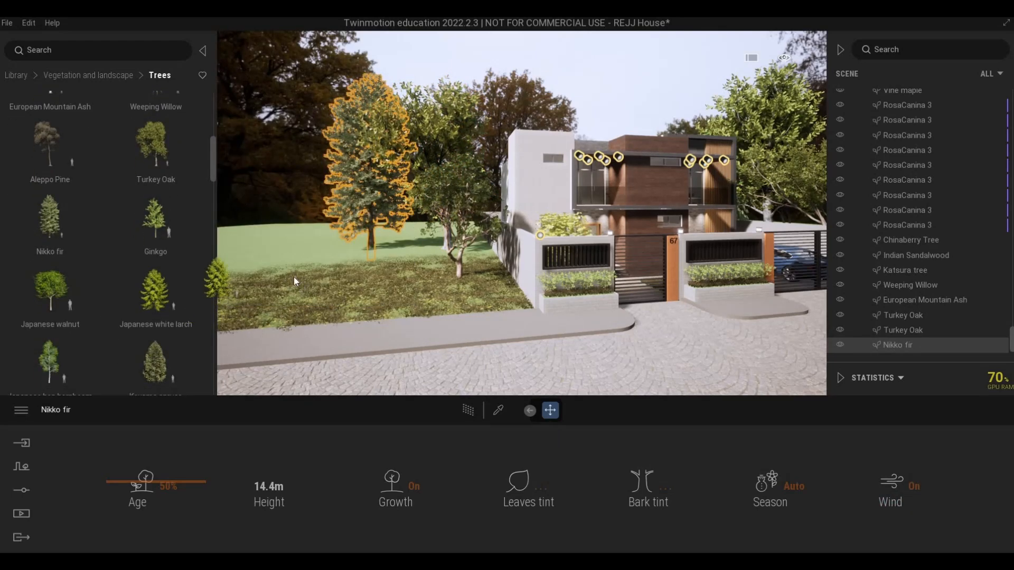
pyautogui.moveTo(330, 276); pyautogui.dragTo(300, 262)
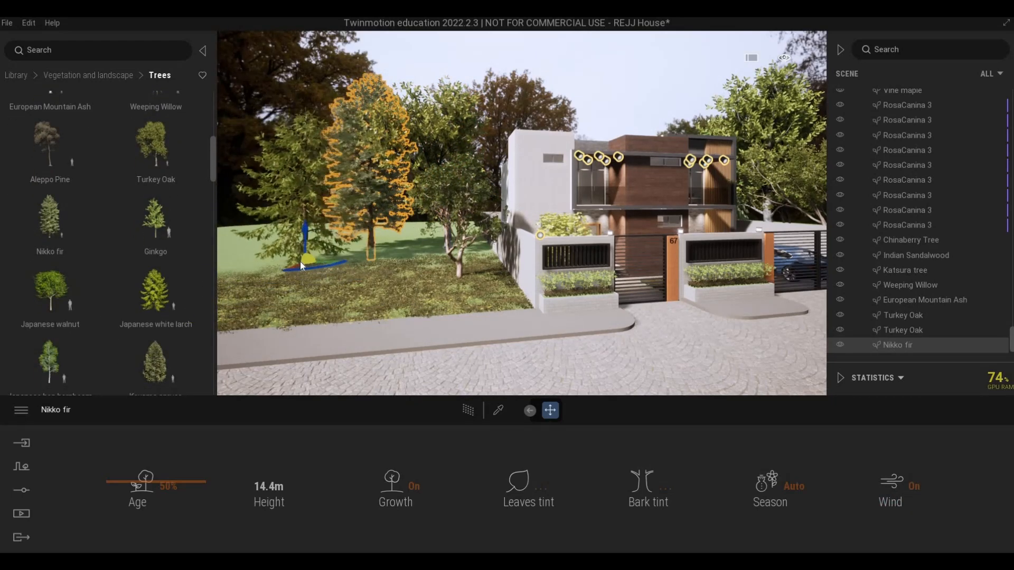
# Place a Vine maple in front of the Turkey Oak and a Southern catalpa on the outer side of the Japanese white larch.
pyautogui.scroll(-2, 54, 350)
pyautogui.moveTo(53, 351); pyautogui.dragTo(428, 274)
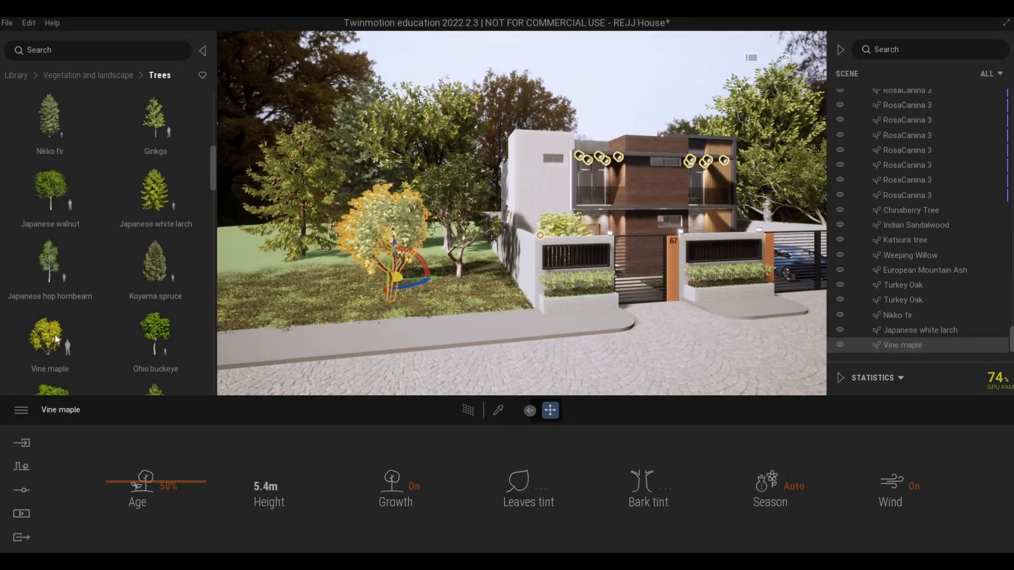
pyautogui.moveTo(55, 307)
pyautogui.scroll(-2, 54, 307)
pyautogui.moveTo(53, 254); pyautogui.dragTo(291, 291)
pyautogui.press('a')
pyautogui.press('a')
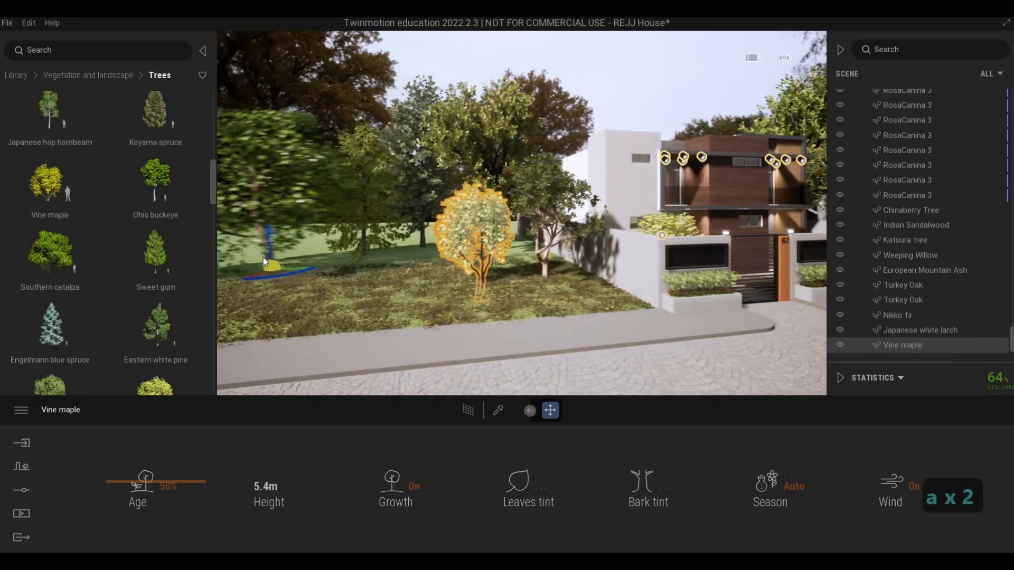
pyautogui.press('d')
# Place an American plane tree on the far lawn behind the Southern catalpa and Japanese white larch.
pyautogui.moveTo(55, 264)
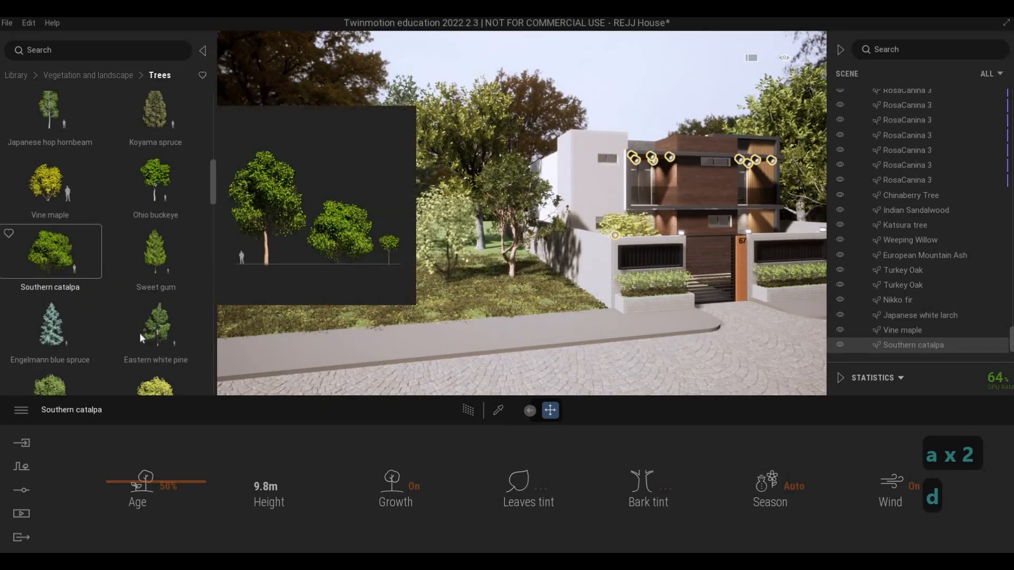
pyautogui.scroll(-3, 65, 331)
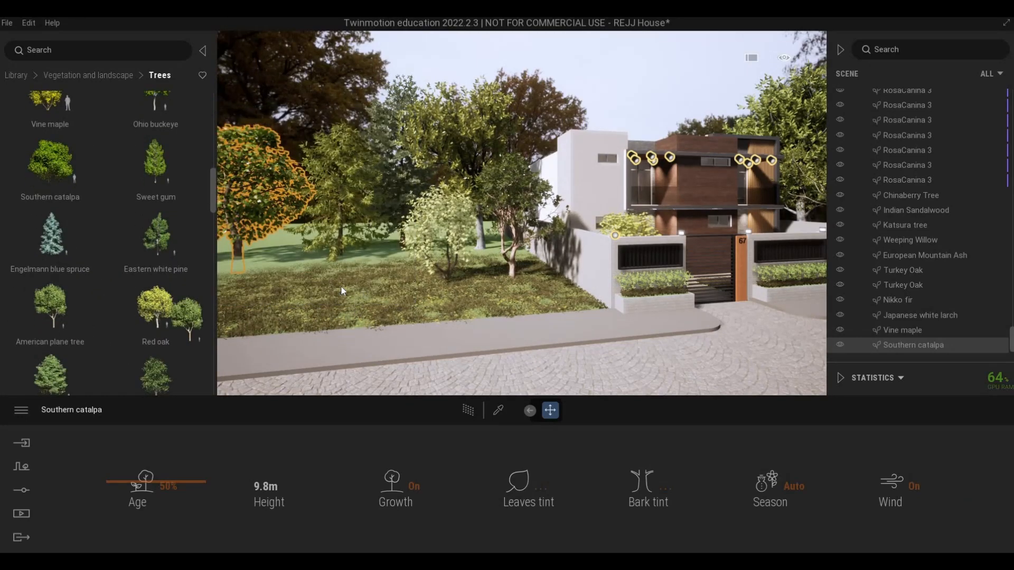
pyautogui.moveTo(284, 236); pyautogui.dragTo(271, 236)
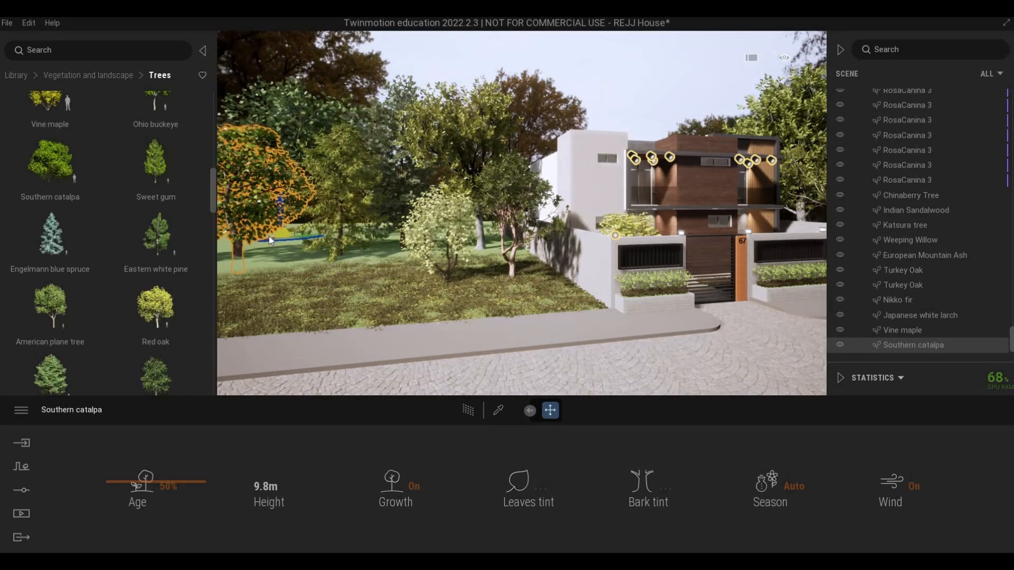
# Place a Sweet Birch at the front of the lawn near the sidewalk and set its age to 0%.
pyautogui.scroll(-3, 159, 333)
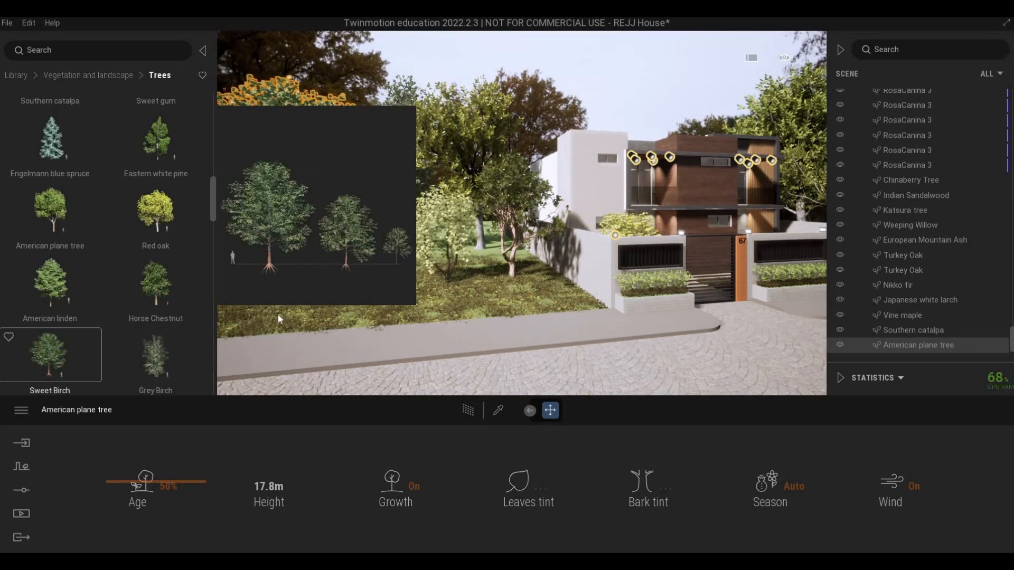
pyautogui.moveTo(279, 318); pyautogui.dragTo(308, 295)
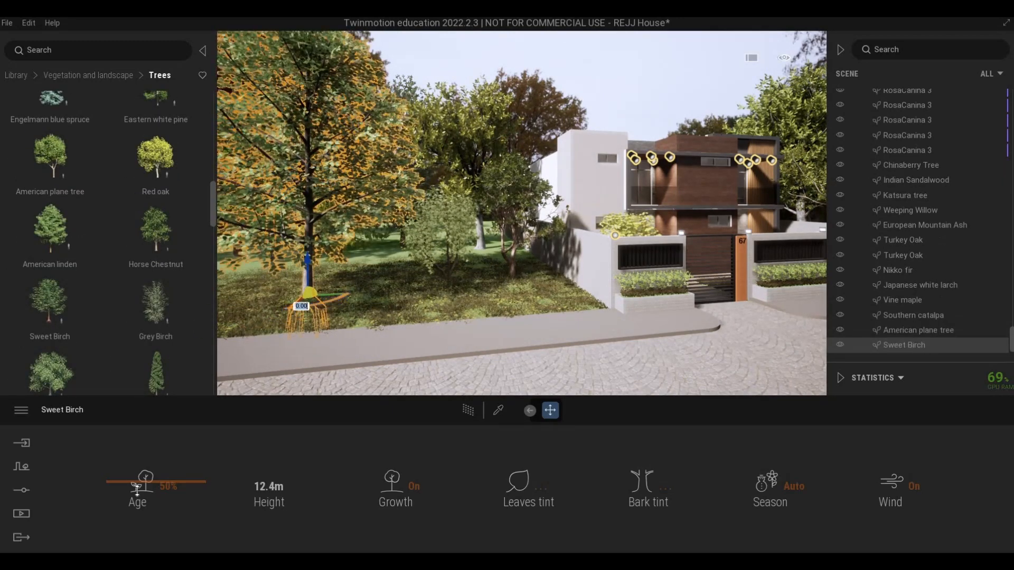
pyautogui.moveTo(153, 529); pyautogui.dragTo(153, 550)
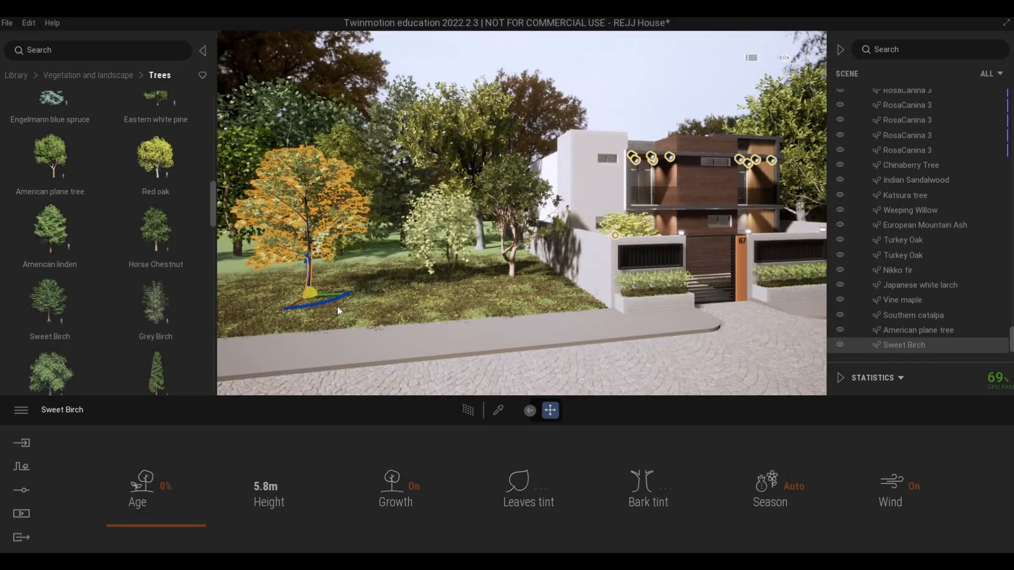
# Place a Pecan tree on the driveway-side lawn, farther from the house than the European Mountain Ash.
pyautogui.press('d')
pyautogui.press('d')
pyautogui.press('d')
pyautogui.press('d')
pyautogui.press('d')
pyautogui.press('d')
pyautogui.press('d')
pyautogui.press('d')
pyautogui.press('d')
pyautogui.press('d')
pyautogui.press('d')
pyautogui.press('d')
pyautogui.press('d')
pyautogui.press('d')
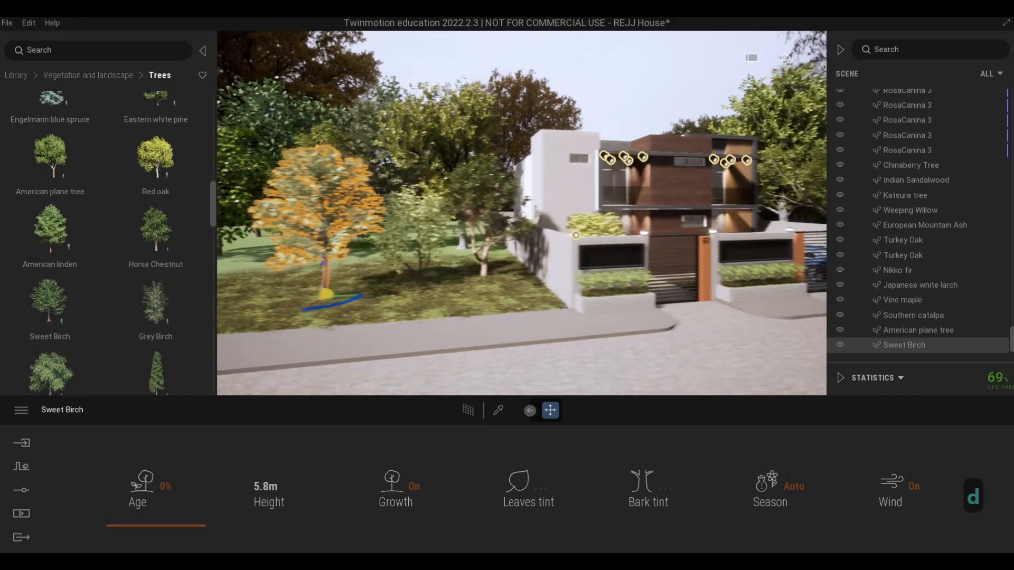
pyautogui.press('d')
pyautogui.press('d')
pyautogui.press('d')
pyautogui.press('d')
pyautogui.press('d')
pyautogui.press('d')
pyautogui.press('d')
pyautogui.press('d')
pyautogui.press('d')
pyautogui.press('d')
pyautogui.press('d')
pyautogui.press('w')
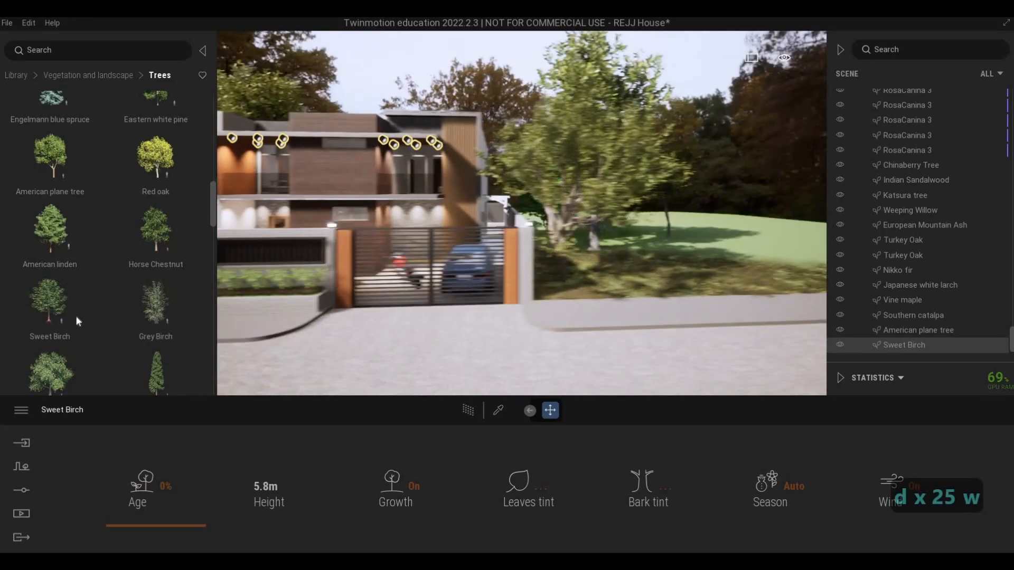
pyautogui.scroll(-1, 74, 324)
pyautogui.press('d')
pyautogui.moveTo(235, 307); pyautogui.dragTo(595, 232)
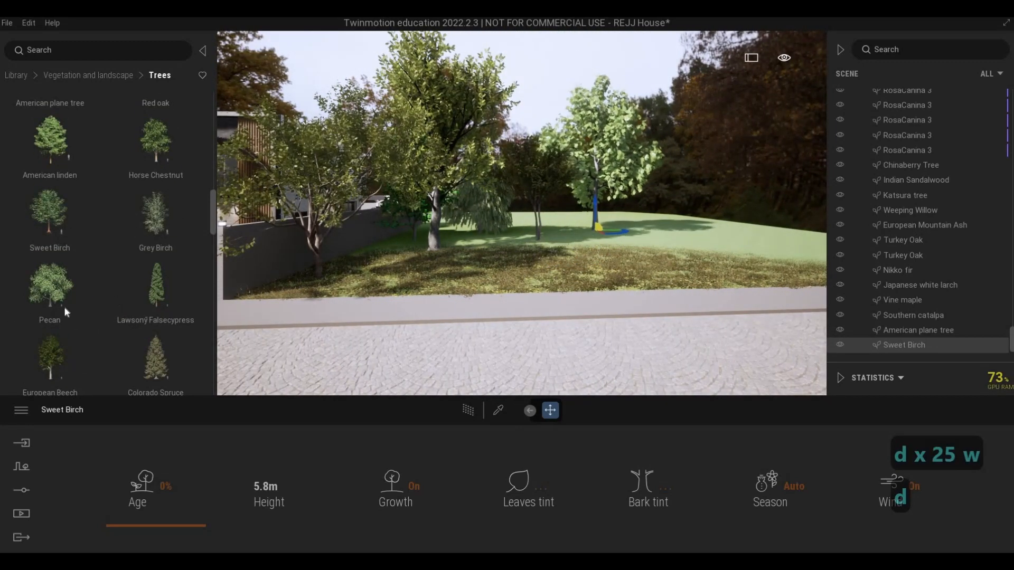
# Place an American linden on the driveway-side lawn, closer to the sidewalk than the Pecan.
pyautogui.scroll(1, 65, 191)
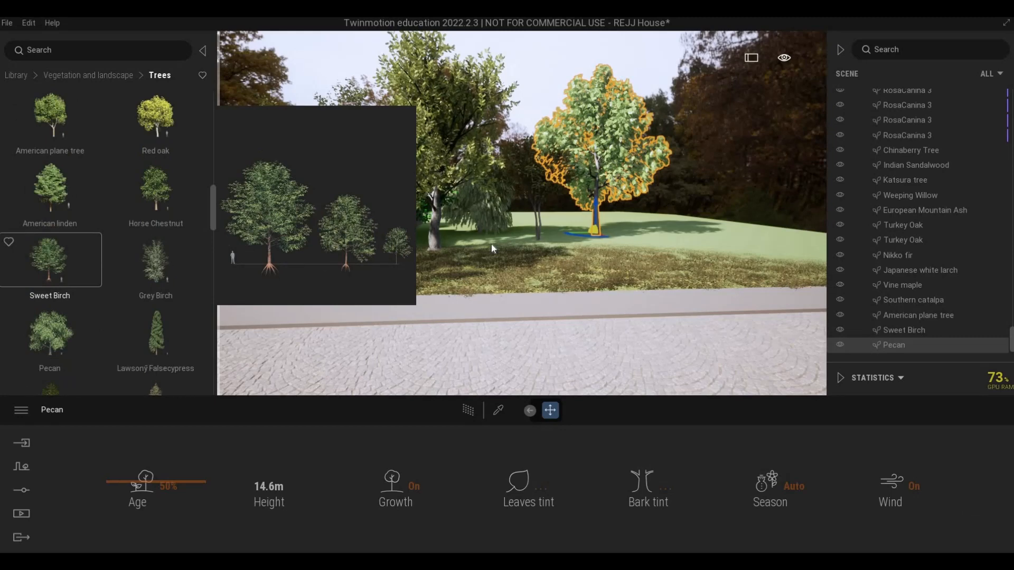
pyautogui.moveTo(492, 244); pyautogui.dragTo(512, 278)
pyautogui.press('Escape')
# Examine the planted lawns around the house, first from the street and then from above.
pyautogui.press('a')
pyautogui.press('s')
pyautogui.press('s')
pyautogui.press('s')
pyautogui.press('s')
pyautogui.press('s')
pyautogui.press('s')
pyautogui.press('s')
pyautogui.press('s')
pyautogui.press('s')
pyautogui.press('s')
pyautogui.press('s')
pyautogui.press('s')
pyautogui.press('s')
pyautogui.press('s')
pyautogui.press('s')
pyautogui.press('s')
pyautogui.press('s')
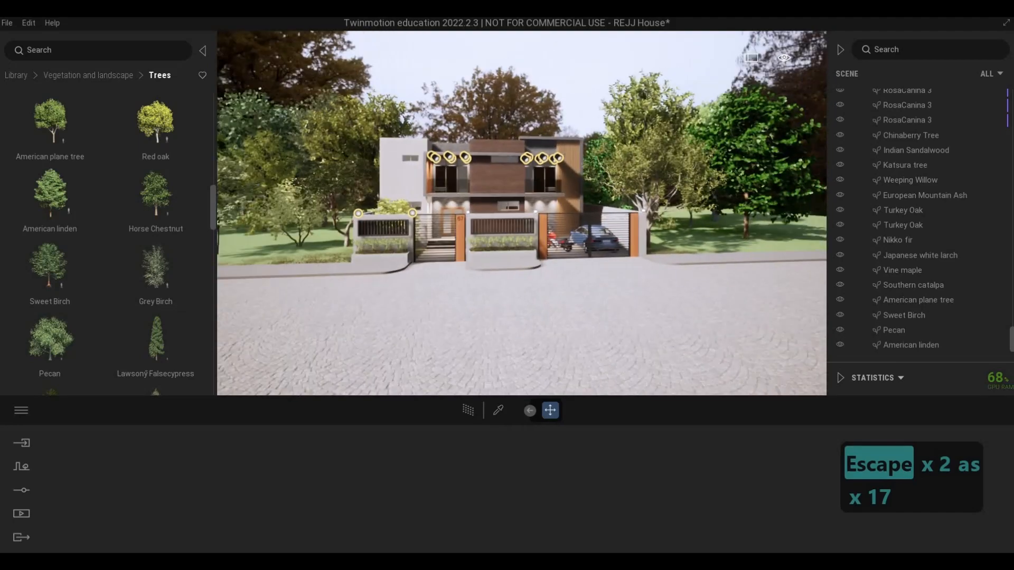
pyautogui.press('q')
pyautogui.press('q')
pyautogui.press('q')
pyautogui.press('q')
pyautogui.press('q')
pyautogui.press('q')
pyautogui.press('q')
pyautogui.press('q')
pyautogui.press('q')
pyautogui.press('q')
pyautogui.press('q')
pyautogui.press('q')
pyautogui.press('q')
pyautogui.press('q')
pyautogui.press('q')
pyautogui.press('q')
pyautogui.press('q')
pyautogui.press('q')
pyautogui.press('q')
pyautogui.press('q')
pyautogui.press('q')
pyautogui.press('q')
pyautogui.press('q')
pyautogui.press('q')
pyautogui.press('q')
pyautogui.press('q')
pyautogui.press('q')
pyautogui.press('q')
pyautogui.press('q')
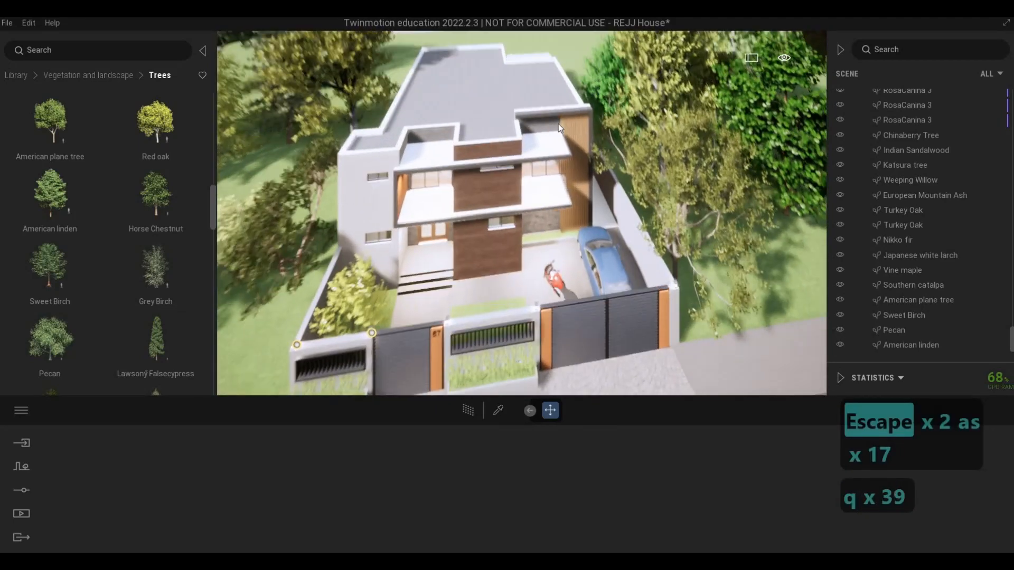
pyautogui.press('s')
pyautogui.press('q')
pyautogui.press('a')
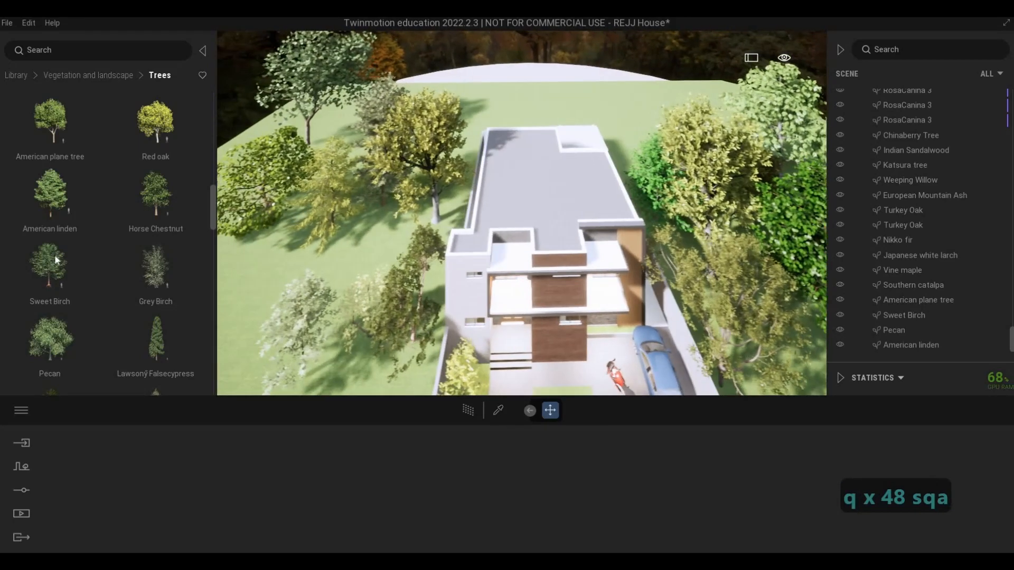
# Open Vegetation paint and add European Beech to its palette.
pyautogui.moveTo(39, 259)
pyautogui.click(25, 467)
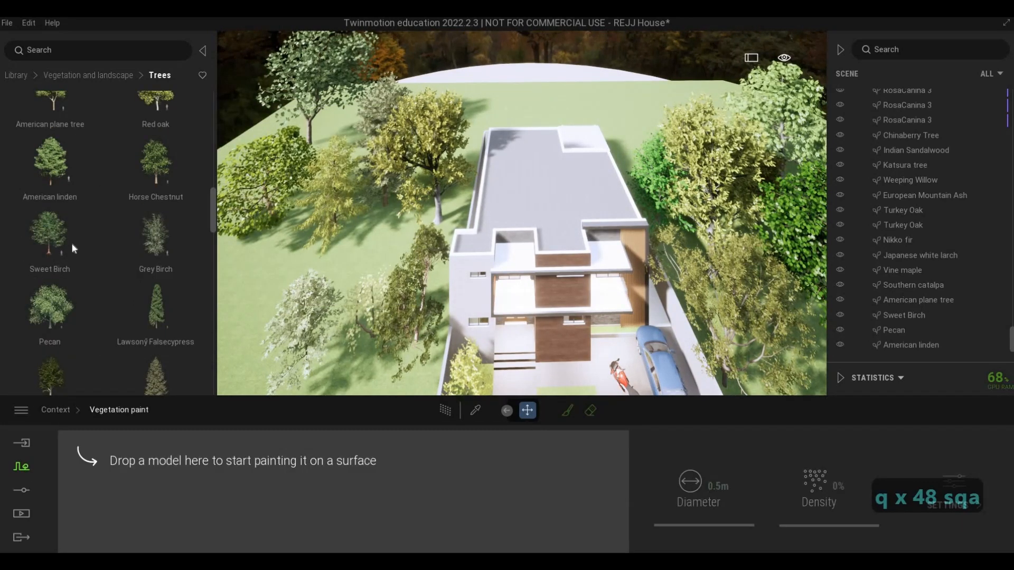
pyautogui.scroll(-3, 58, 240)
pyautogui.moveTo(57, 237); pyautogui.dragTo(168, 501)
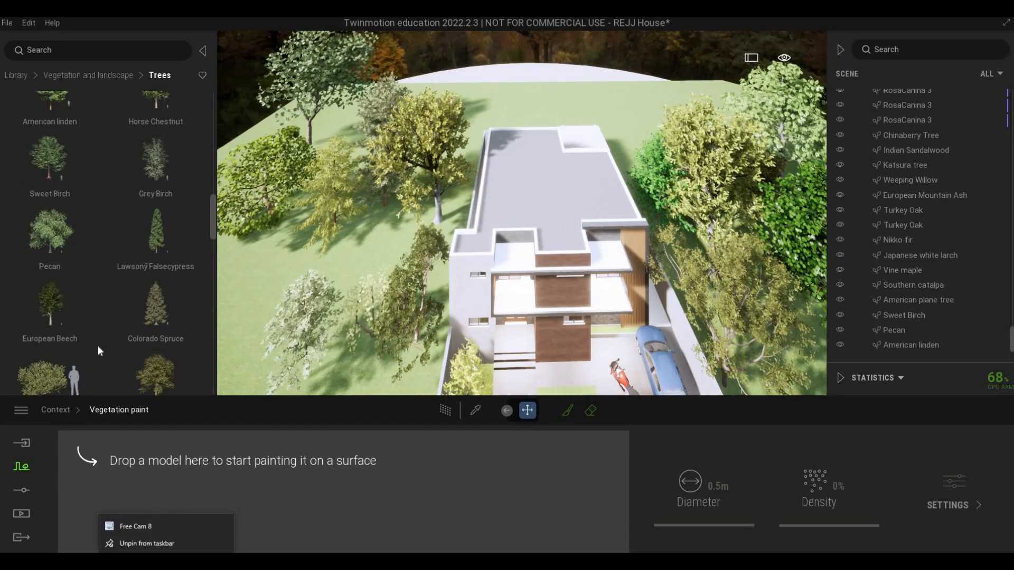
pyautogui.moveTo(97, 346)
pyautogui.scroll(-2, 73, 326)
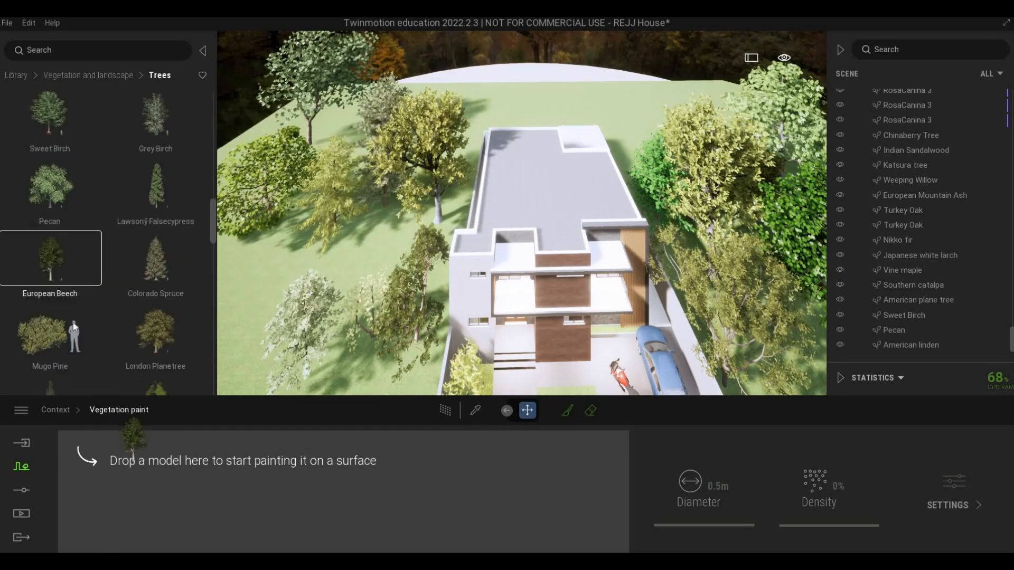
# Add Southern catalpa and Vine maple to the vegetation paint palette.
pyautogui.scroll(12, 142, 265)
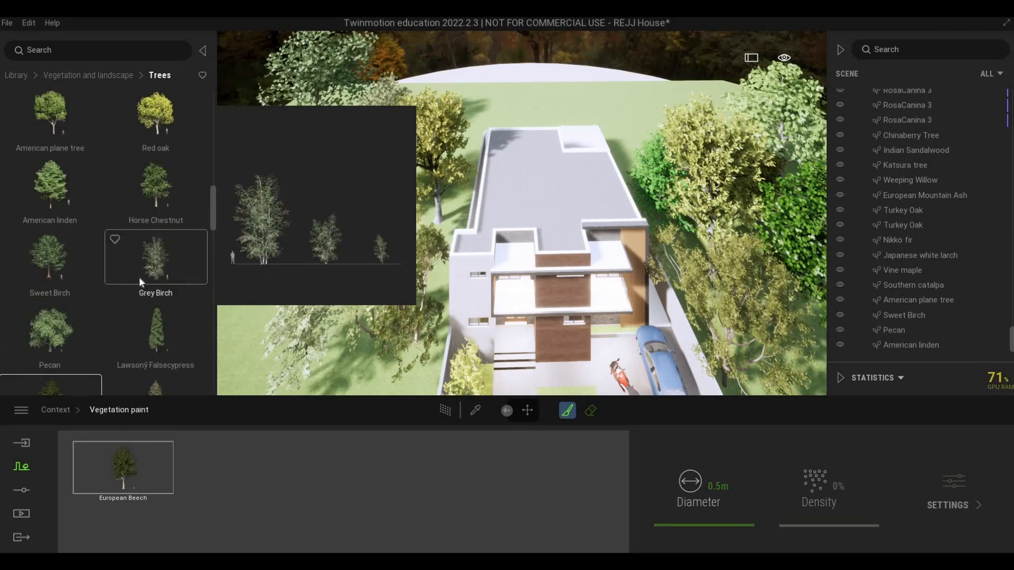
pyautogui.moveTo(50, 105); pyautogui.dragTo(210, 441)
pyautogui.scroll(5, 109, 268)
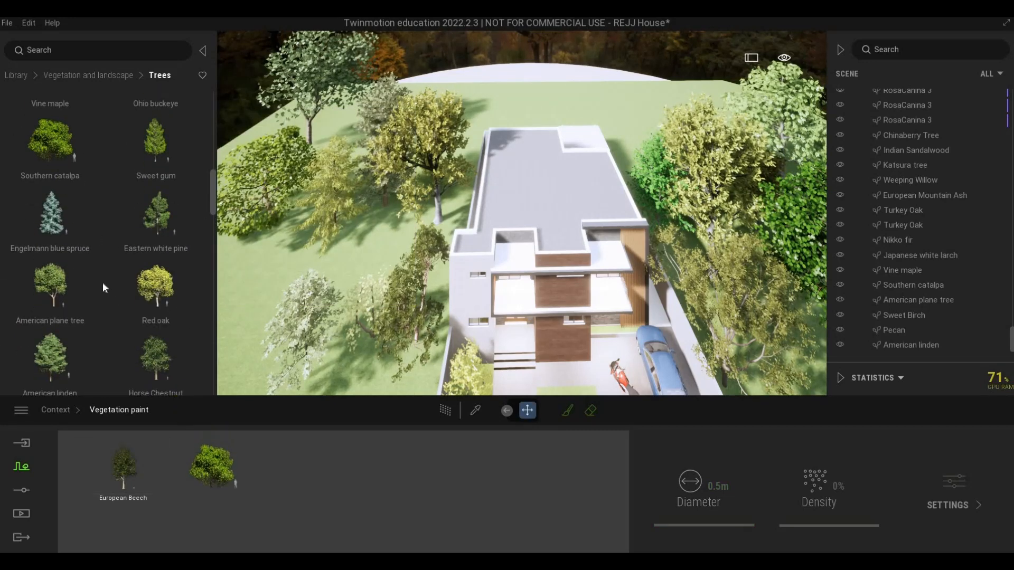
pyautogui.scroll(4, 46, 192)
pyautogui.moveTo(47, 194); pyautogui.dragTo(190, 443)
pyautogui.scroll(-2, 138, 301)
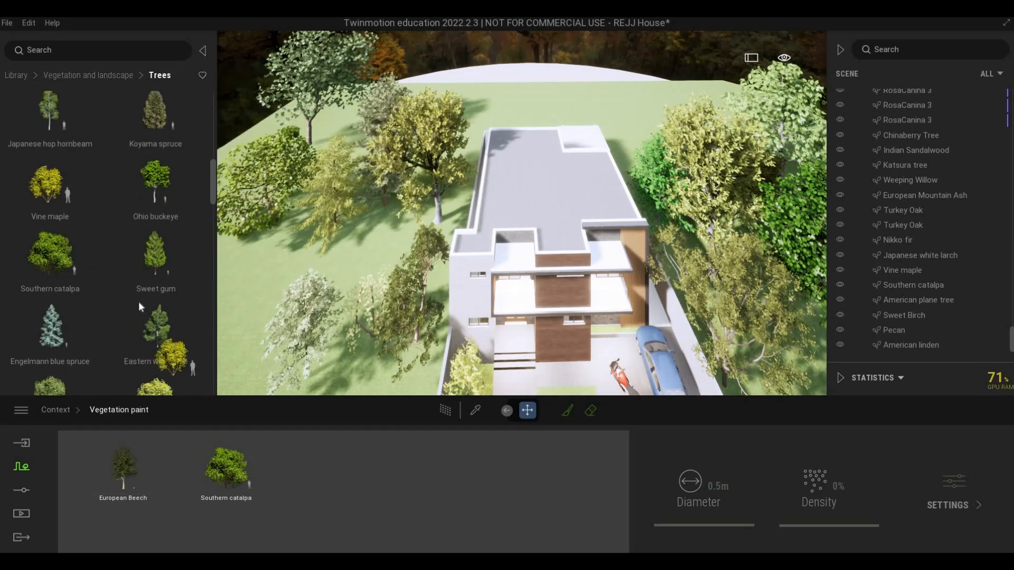
# Add Nikko fir, European Mountain Ash and Katsura tree to the vegetation paint palette.
pyautogui.scroll(10, 117, 296)
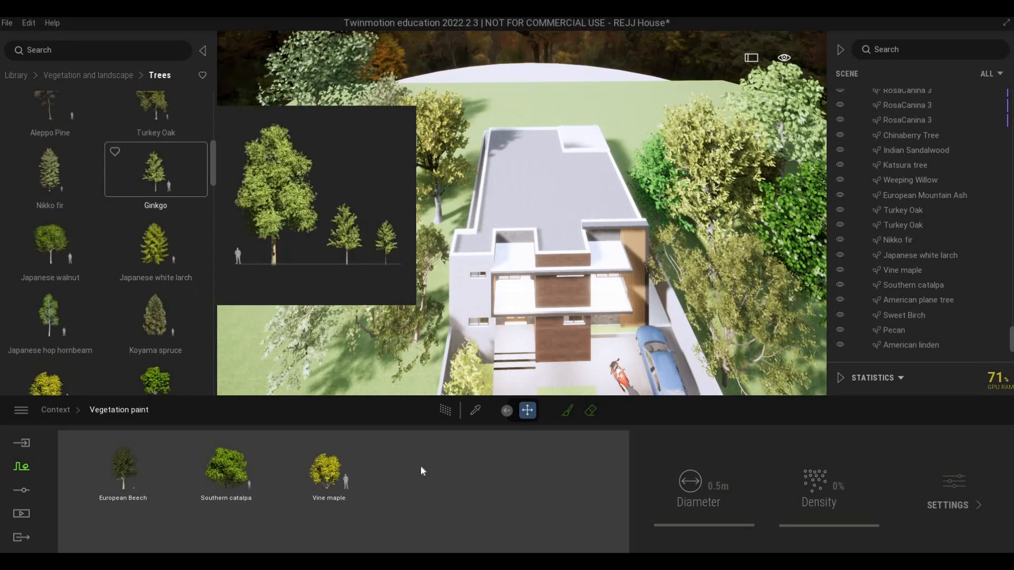
pyautogui.scroll(6, 90, 174)
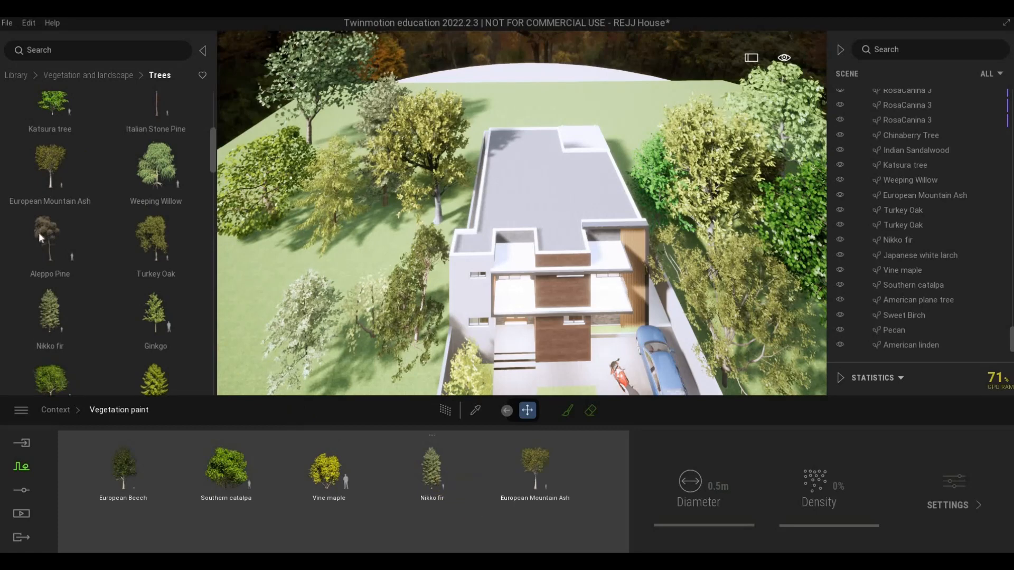
pyautogui.scroll(4, 39, 232)
pyautogui.moveTo(50, 248)
pyautogui.mouseDown()
pyautogui.moveTo(455, 493)
pyautogui.moveTo(424, 482)
pyautogui.mouseUp()
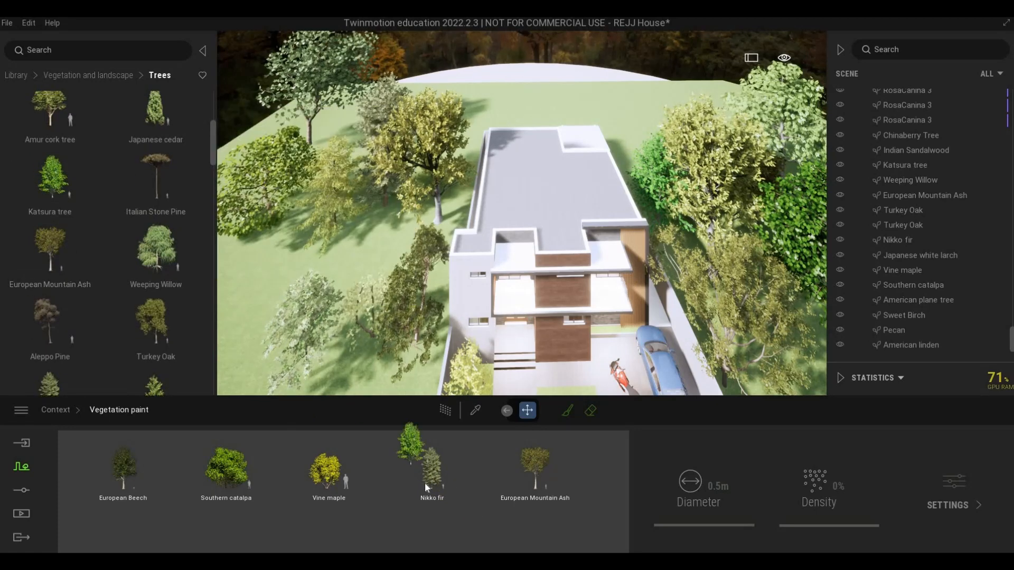
# Select all six palette trees for painting, with density 100% and a brush diameter of 14.1 m.
pyautogui.click(154, 491)
pyautogui.keyDown('shift'); pyautogui.click(142, 524); pyautogui.keyUp('shift')
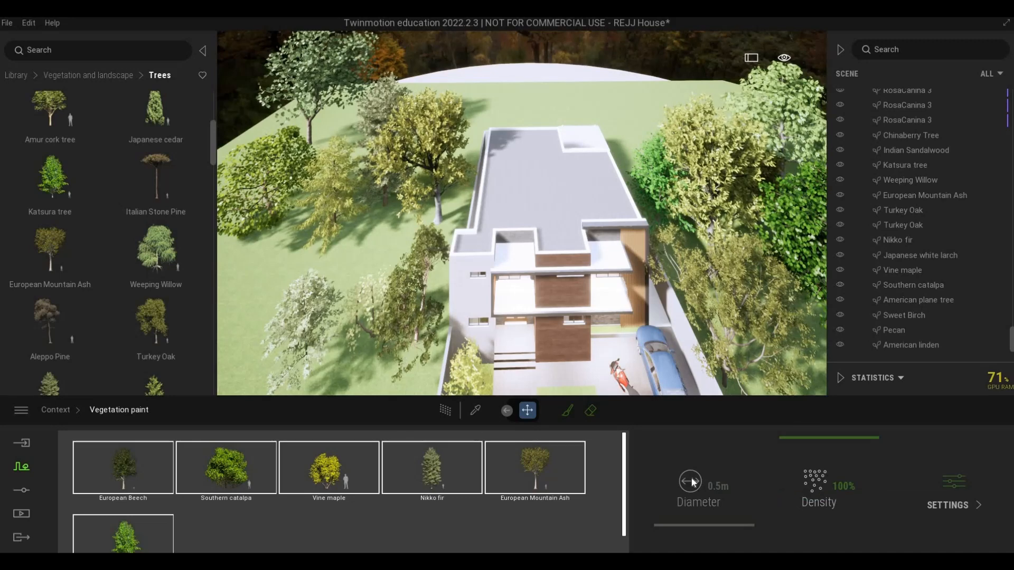
pyautogui.click(564, 412)
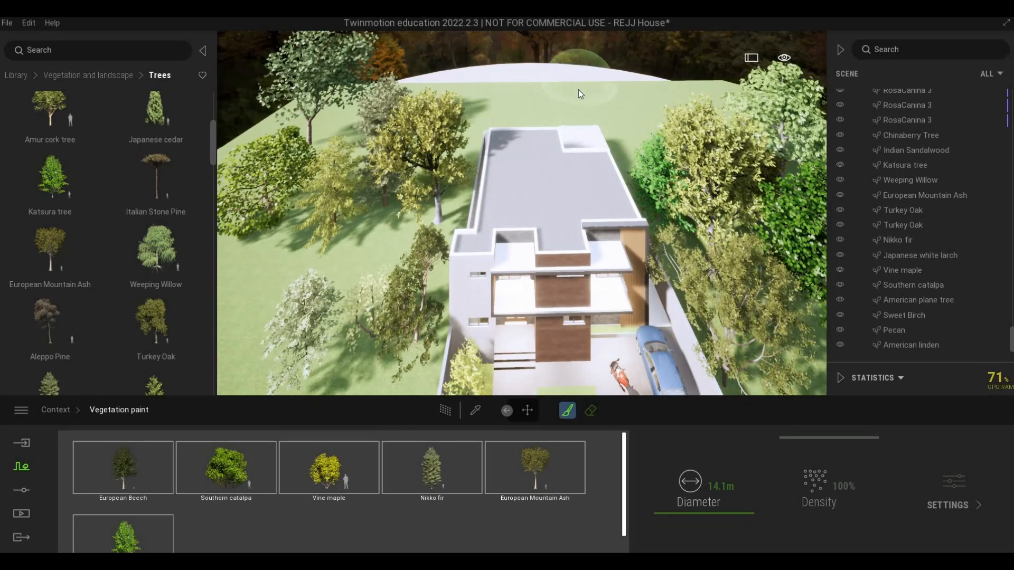
# Paint mixed trees on the outer part of the driveway-side lawn, beyond the individually placed trees.
pyautogui.press('w')
pyautogui.press('q')
pyautogui.moveTo(611, 112); pyautogui.dragTo(650, 179, button='right')
pyautogui.press('d')
pyautogui.press('s')
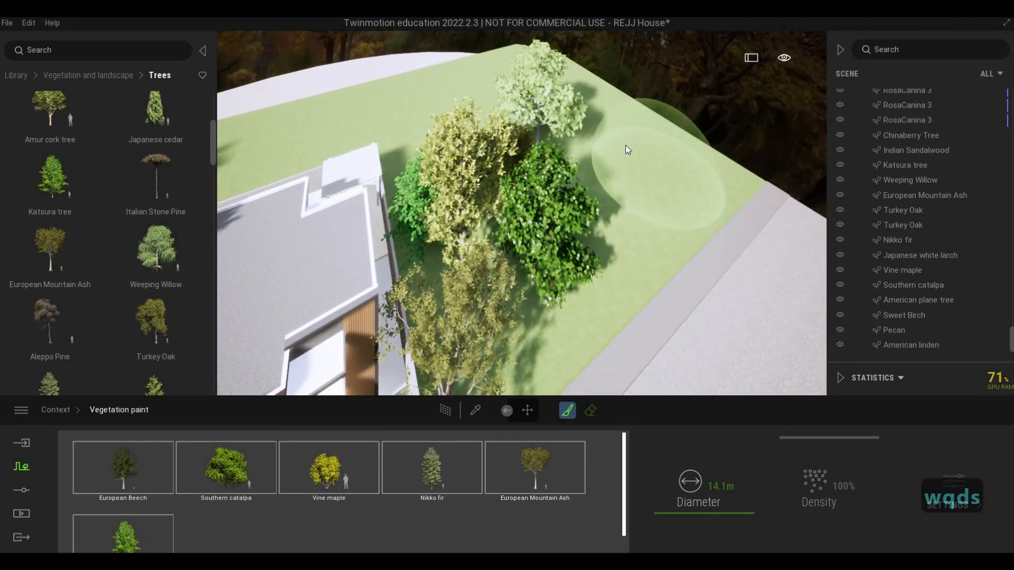
pyautogui.click(649, 168)
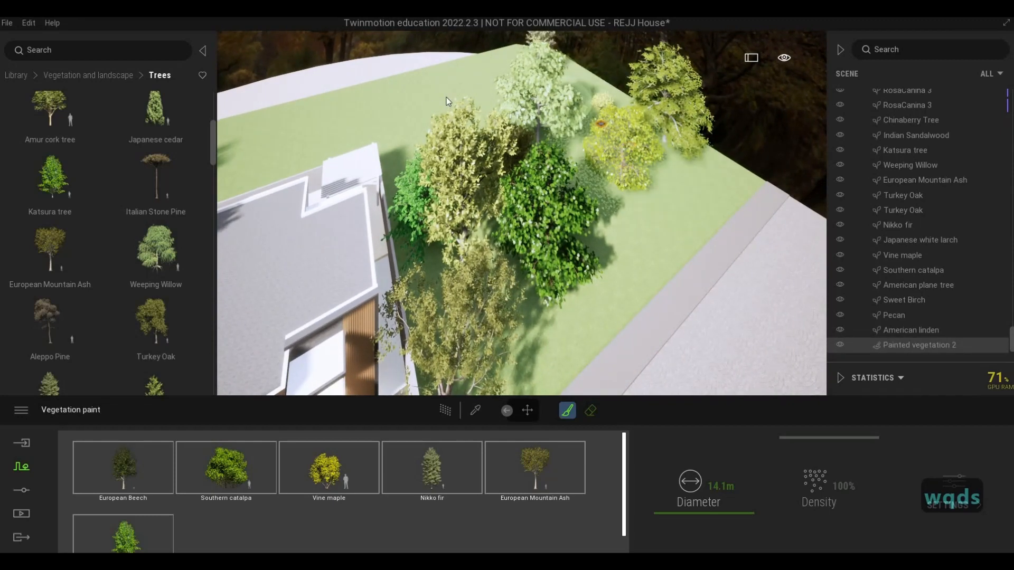
# Paint mixed trees along the back lawn behind the house.
pyautogui.press('a')
pyautogui.press('a')
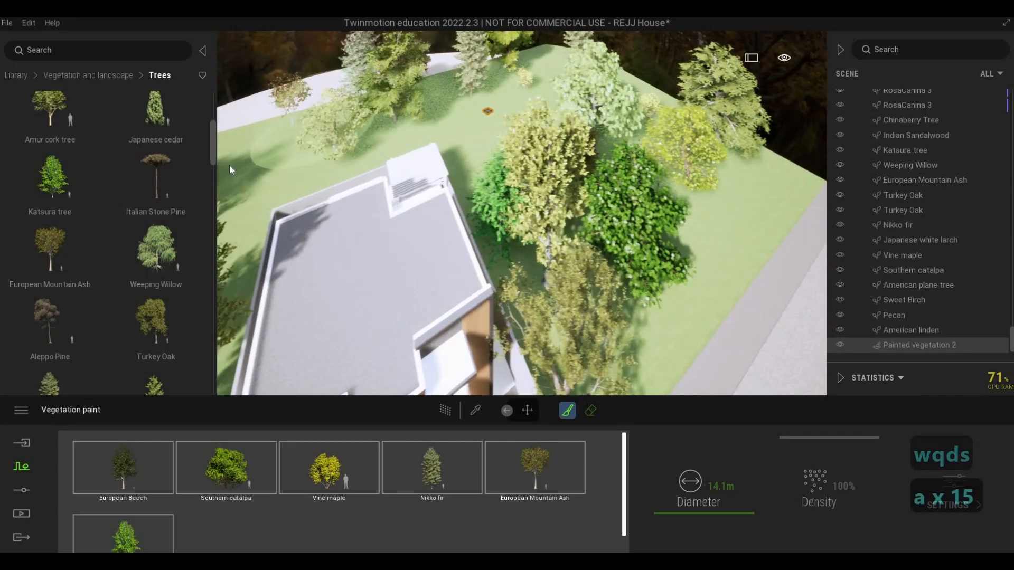
pyautogui.click(487, 117)
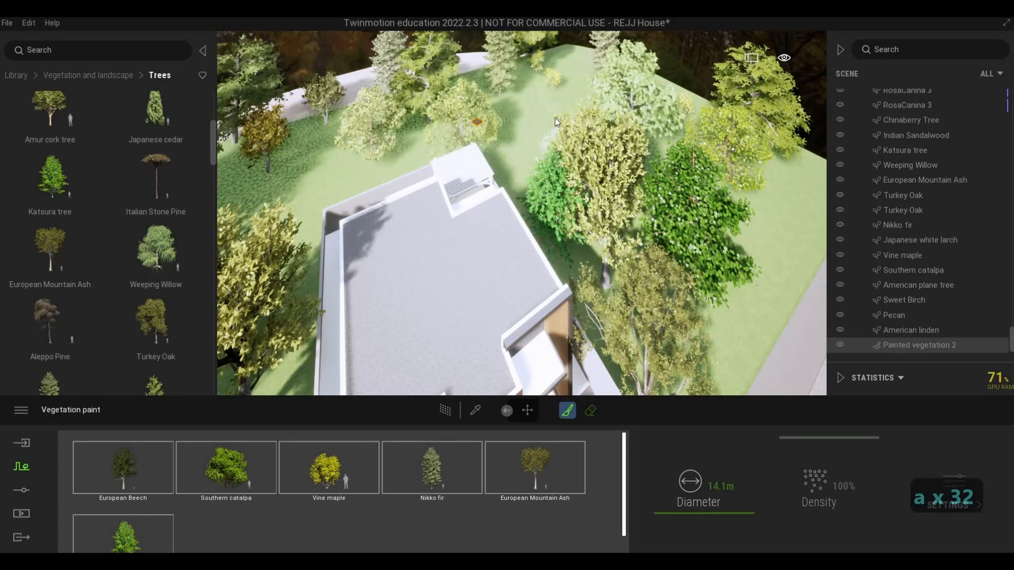
pyautogui.press('a')
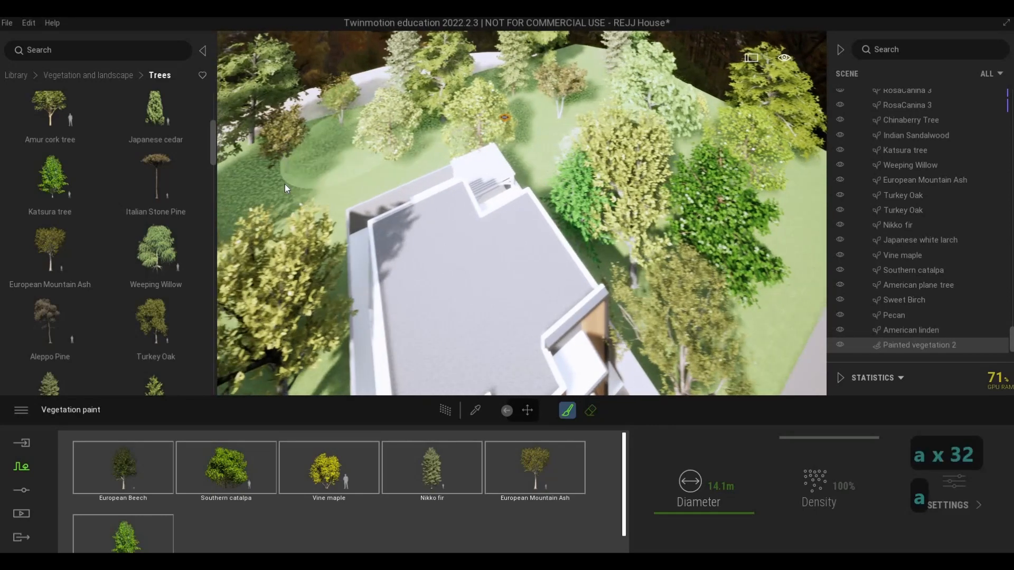
# Paint mixed trees over the rear corner of the lawn on the side away from the driveway.
pyautogui.press('s')
pyautogui.press('e')
pyautogui.moveTo(389, 132); pyautogui.dragTo(306, 218, button='right')
pyautogui.moveTo(391, 153)
pyautogui.mouseDown()
pyautogui.moveTo(363, 207)
pyautogui.moveTo(312, 233)
pyautogui.mouseUp()
# Paint mixed trees along the outer half of the lawn away from the driveway, down toward the sidewalk.
pyautogui.press('a')
pyautogui.press('s')
pyautogui.press('e')
pyautogui.press('a')
pyautogui.moveTo(307, 245); pyautogui.dragTo(449, 253, button='right')
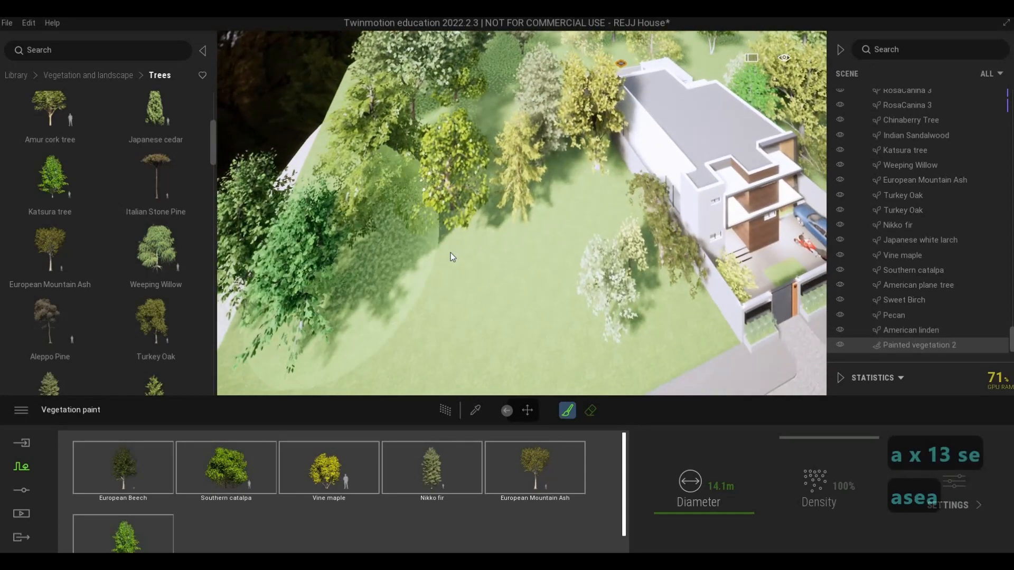
pyautogui.moveTo(349, 249); pyautogui.dragTo(512, 198)
pyautogui.press('a')
pyautogui.moveTo(375, 269); pyautogui.dragTo(409, 257, button='right')
pyautogui.press('s')
pyautogui.press('s')
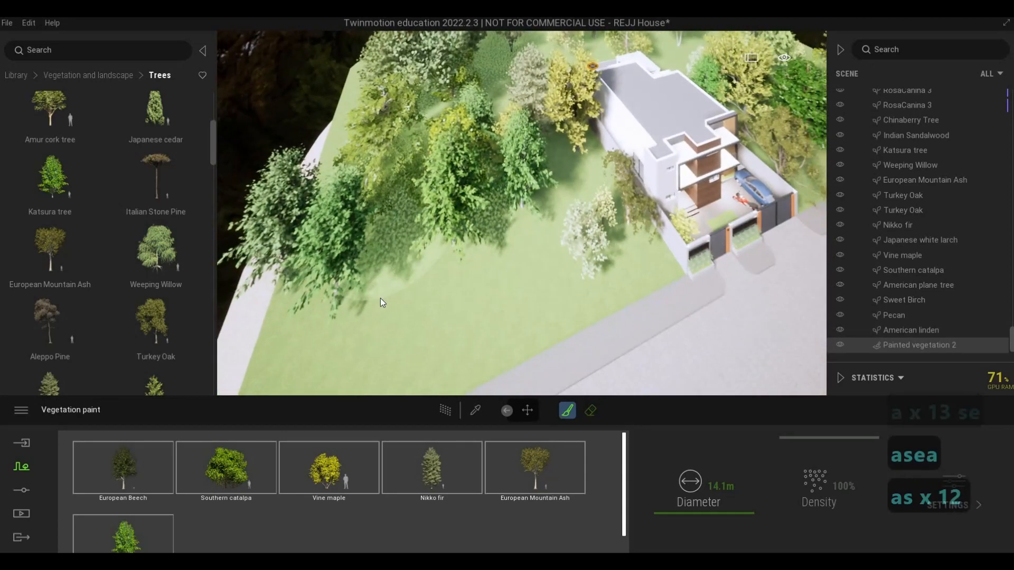
pyautogui.moveTo(446, 284); pyautogui.dragTo(420, 242)
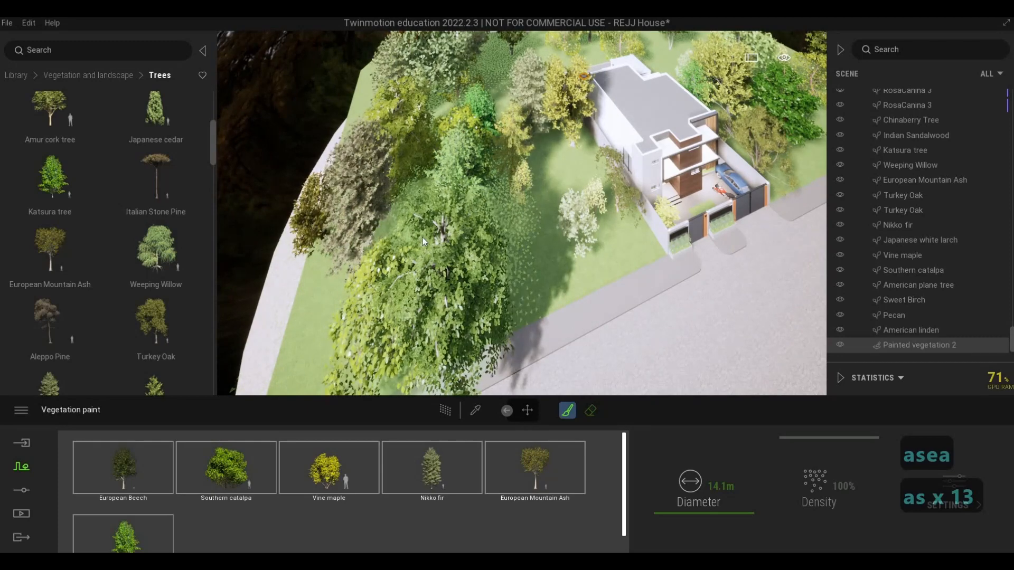
# Paint a row of mixed trees on the grass strip across the street from the house.
pyautogui.press('a')
pyautogui.press('s')
pyautogui.moveTo(423, 242); pyautogui.dragTo(409, 131, button='right')
pyautogui.press('e')
pyautogui.press('e')
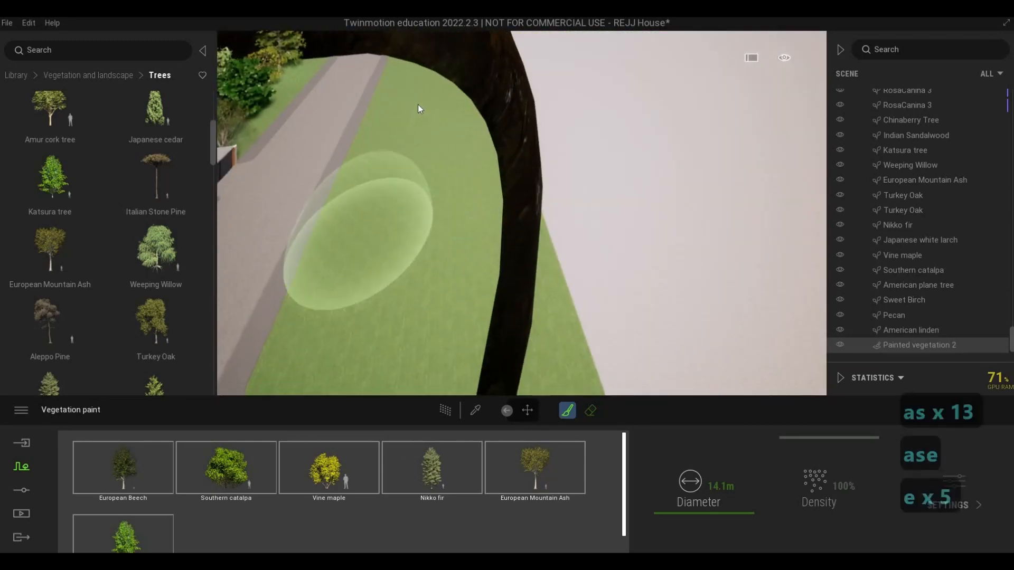
pyautogui.click(417, 109)
pyautogui.moveTo(418, 243)
pyautogui.mouseDown()
pyautogui.moveTo(404, 299)
pyautogui.moveTo(408, 239)
pyautogui.moveTo(416, 252)
pyautogui.moveTo(391, 271)
pyautogui.moveTo(441, 310)
pyautogui.mouseUp()
pyautogui.press('s')
pyautogui.press('e')
pyautogui.press('s')
pyautogui.press('e')
pyautogui.moveTo(415, 244); pyautogui.dragTo(401, 253)
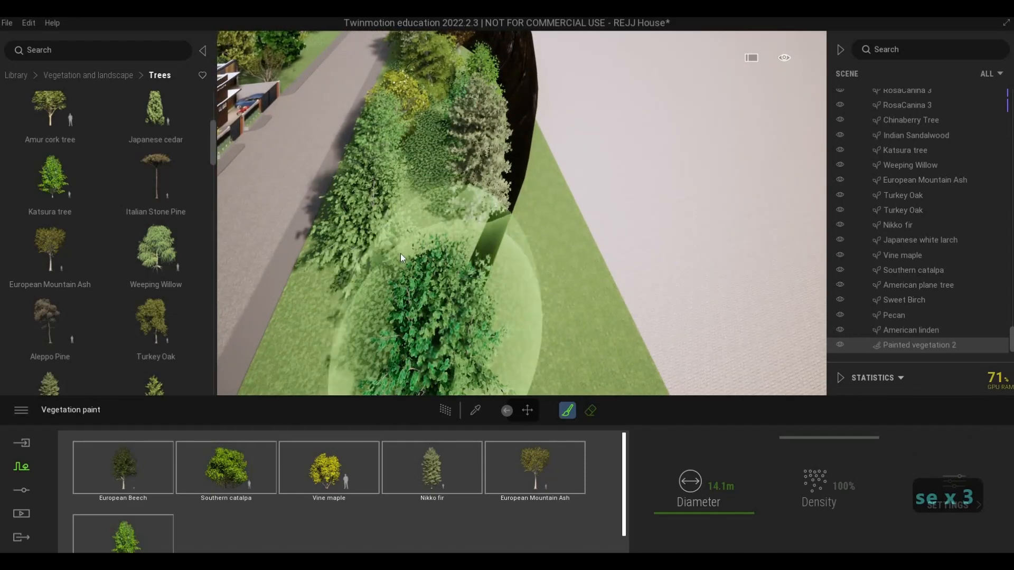
# Extend the painted trees farther along the lawn across the street and leave vegetation painting.
pyautogui.press('a')
pyautogui.moveTo(400, 253); pyautogui.dragTo(311, 253, button='right')
pyautogui.press('d')
pyautogui.press('w')
pyautogui.press('d')
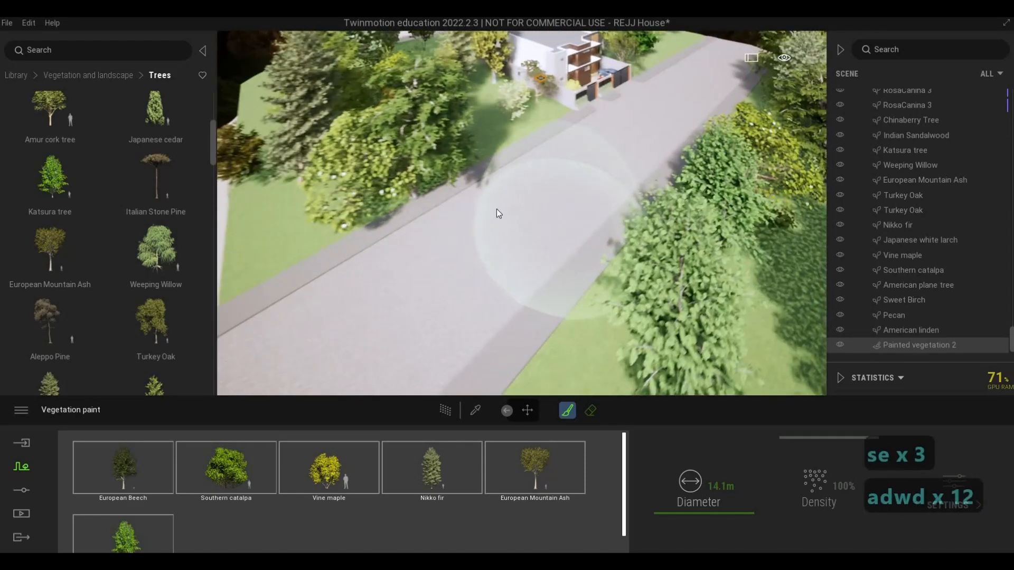
pyautogui.press('d')
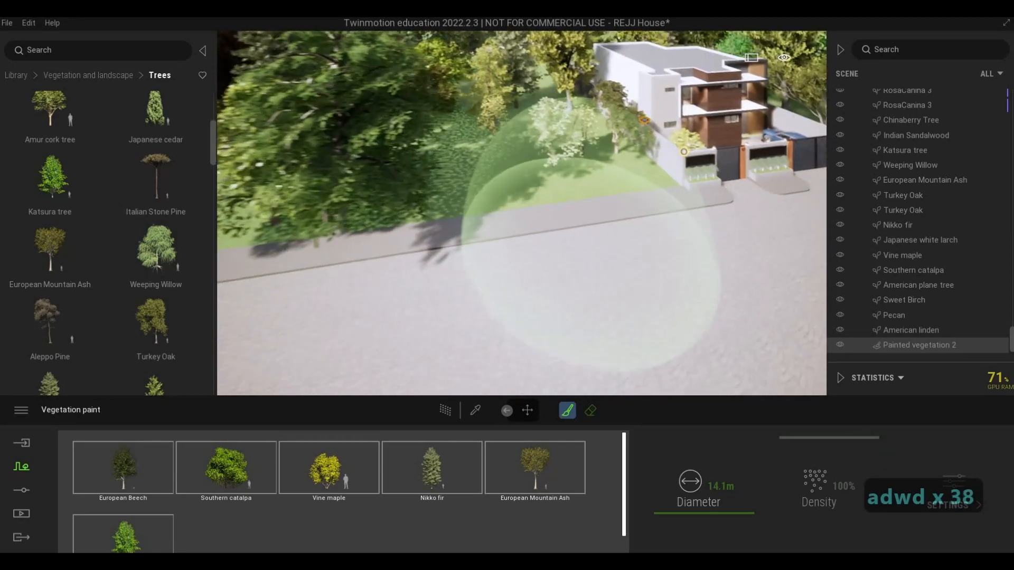
pyautogui.press('a')
pyautogui.press('d')
pyautogui.press('a')
pyautogui.press('s')
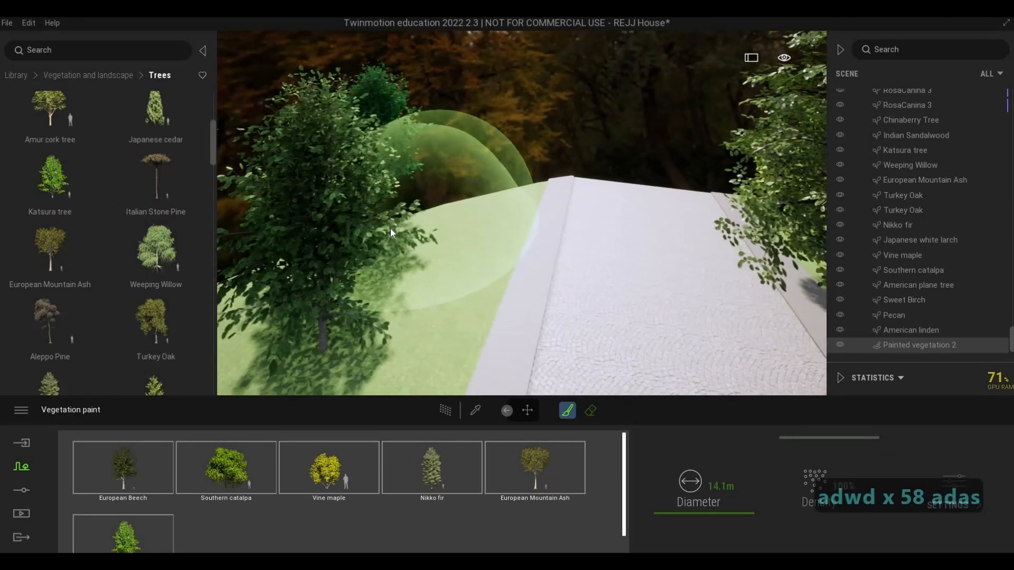
pyautogui.press('s')
pyautogui.press('a')
pyautogui.press('s')
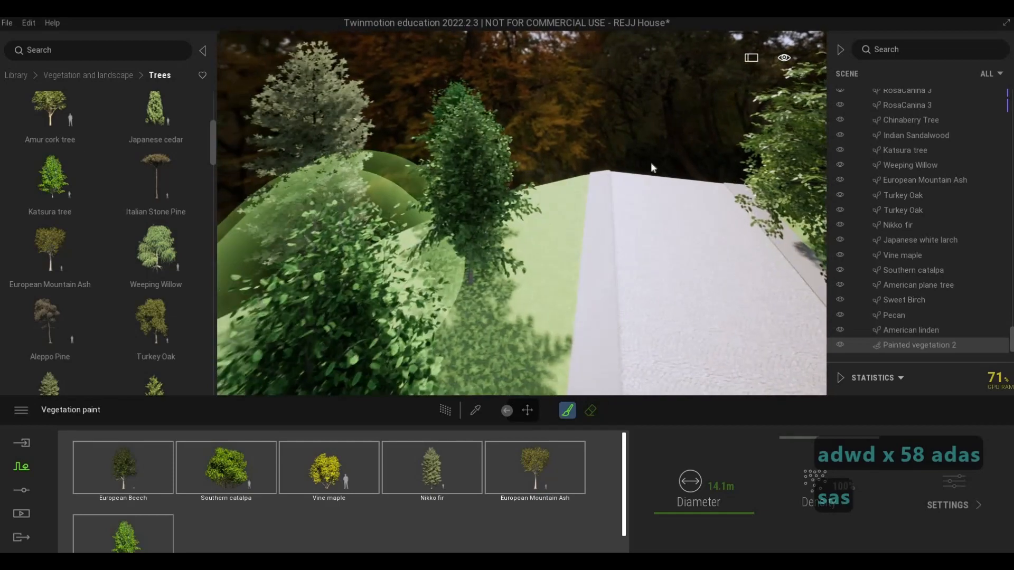
pyautogui.press('a')
pyautogui.press('w')
pyautogui.press('s')
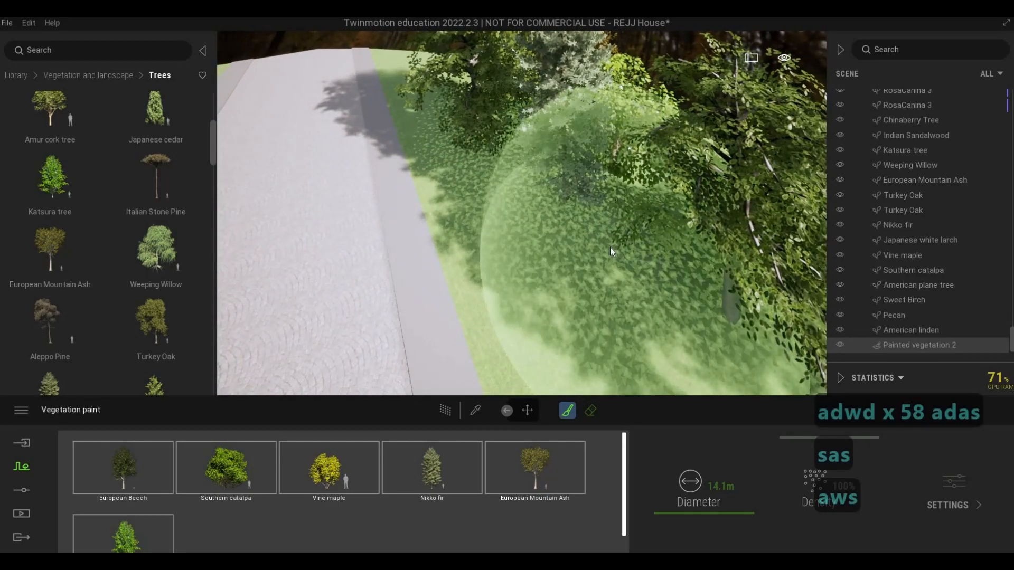
pyautogui.press('d')
pyautogui.press('Escape')
pyautogui.press('Escape')
# Shift the weather season from summer to autumn, with the house viewed from across the street.
pyautogui.press('d')
pyautogui.press('w')
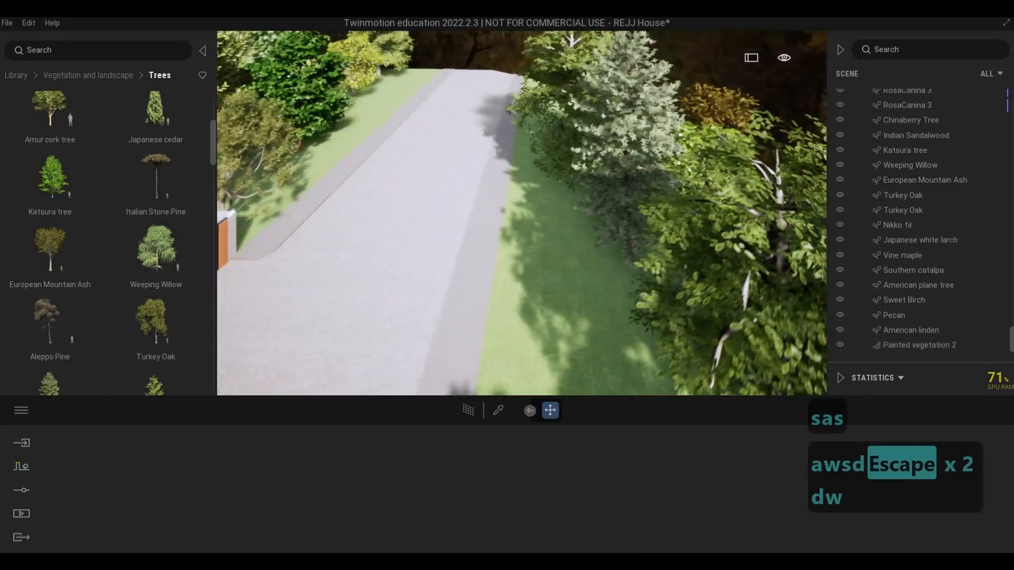
pyautogui.press('e')
pyautogui.press('e')
pyautogui.press('e')
pyautogui.press('e')
pyautogui.press('e')
pyautogui.press('d')
pyautogui.press('s')
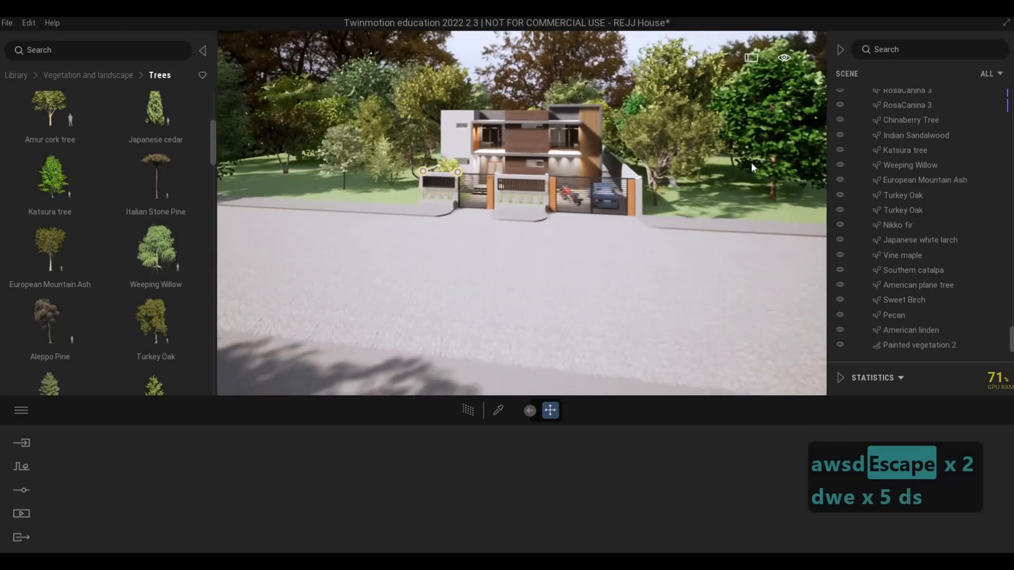
pyautogui.press('e')
pyautogui.press('w')
pyautogui.press('a')
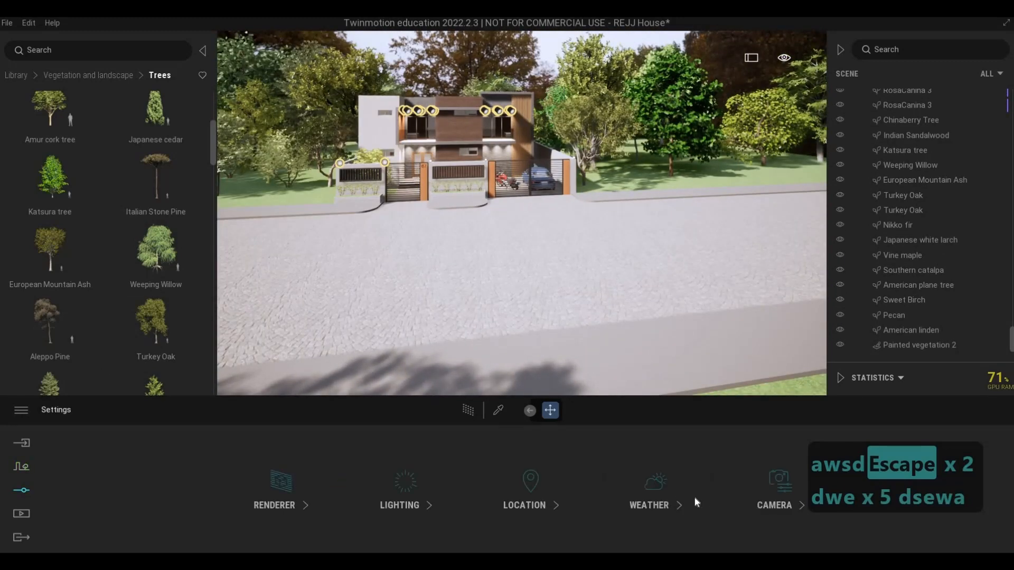
pyautogui.click(653, 486)
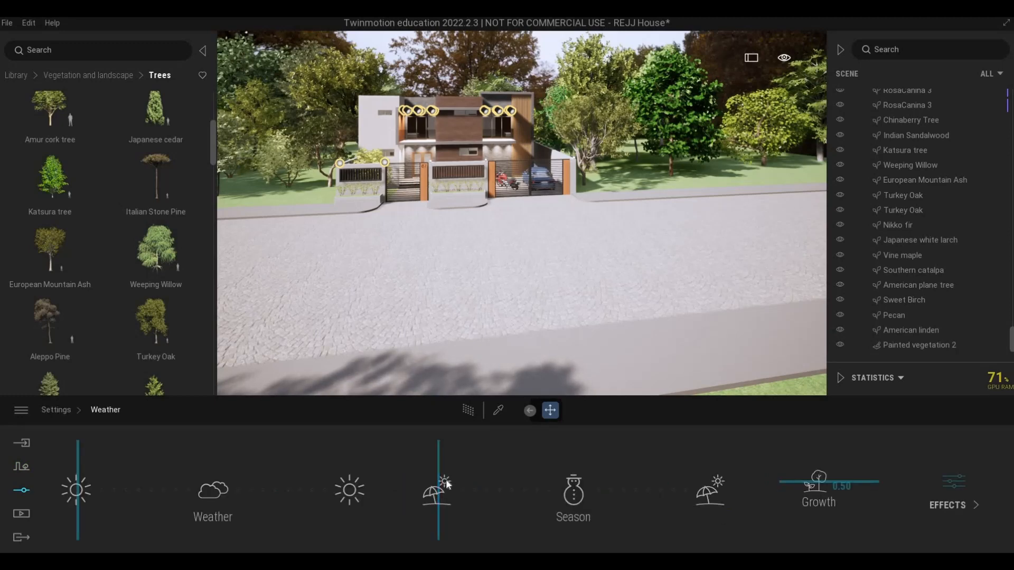
pyautogui.click(499, 486)
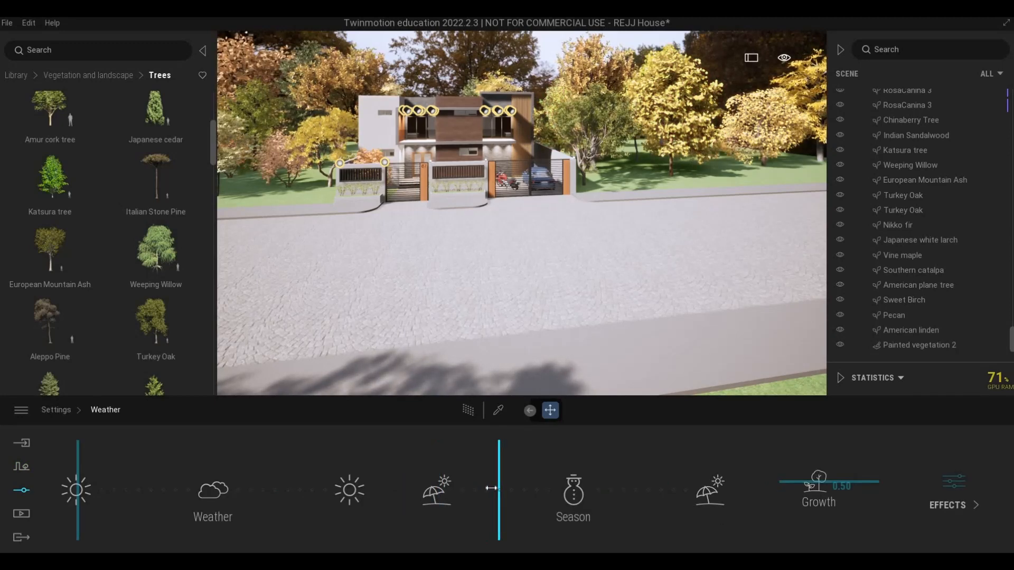
# Pull the season back slightly toward summer, keeping autumn foliage, with the house viewed from closer across the street.
pyautogui.press('w')
pyautogui.press('a')
pyautogui.press('w')
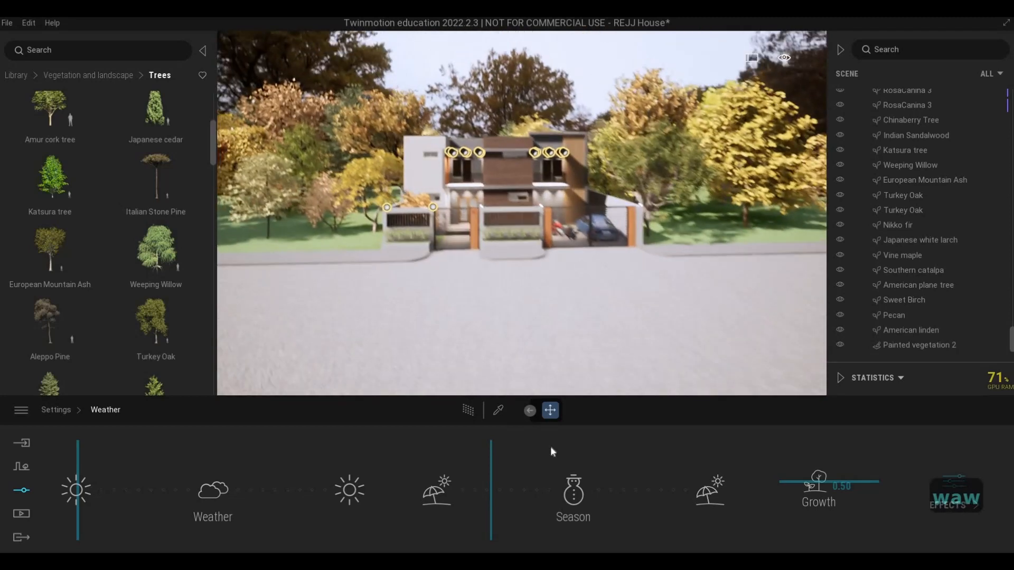
pyautogui.click(484, 478)
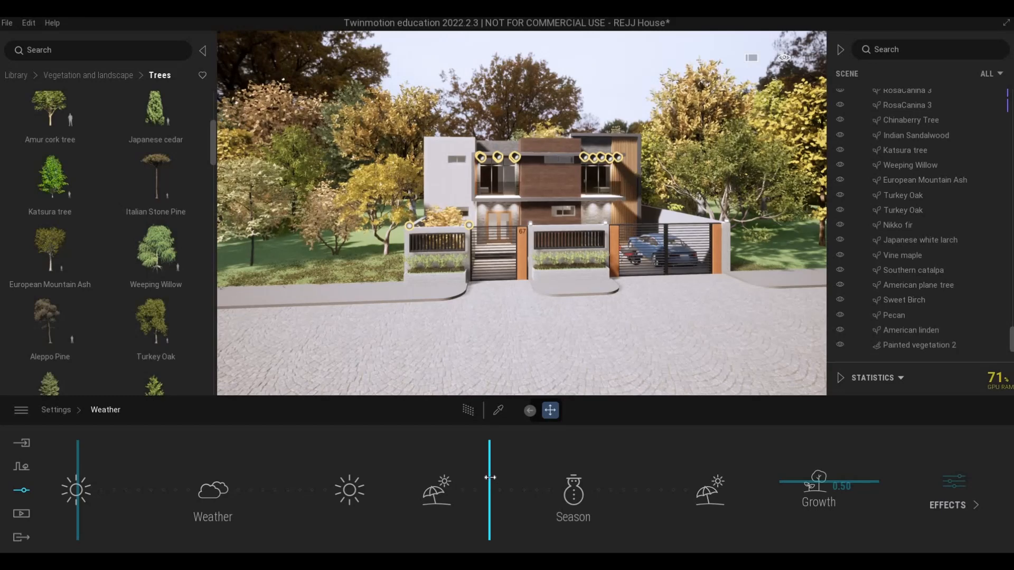
# Preview the front of the house with the Path Tracer and return to the real-time view.
pyautogui.press('e')
pyautogui.press('e')
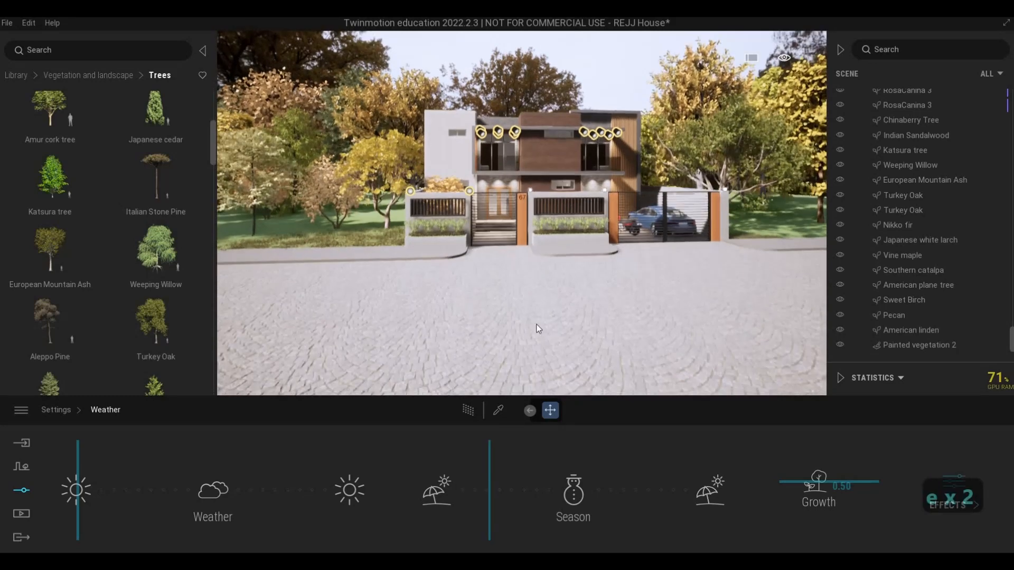
pyautogui.press('s')
pyautogui.press('w')
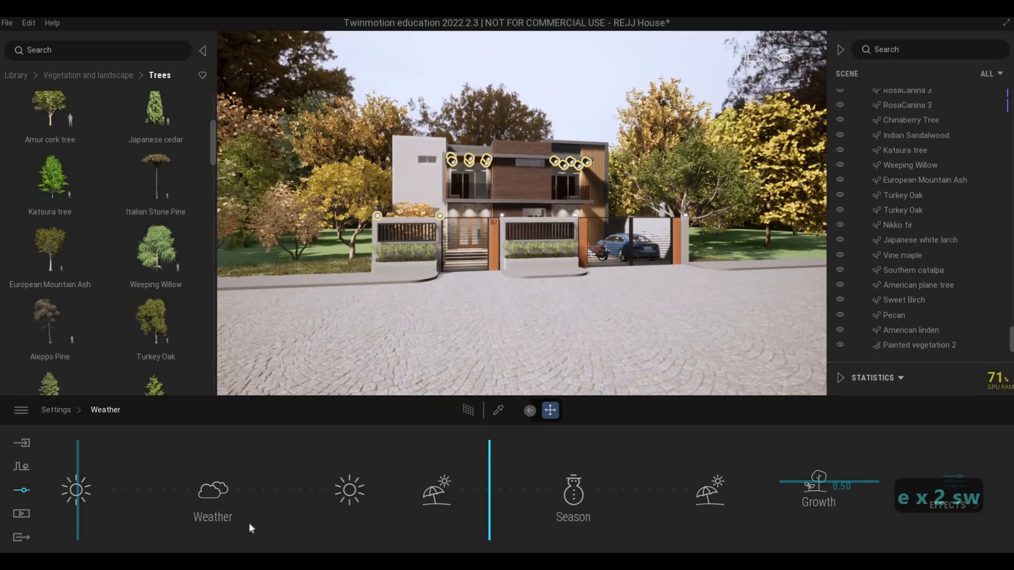
pyautogui.click(473, 417)
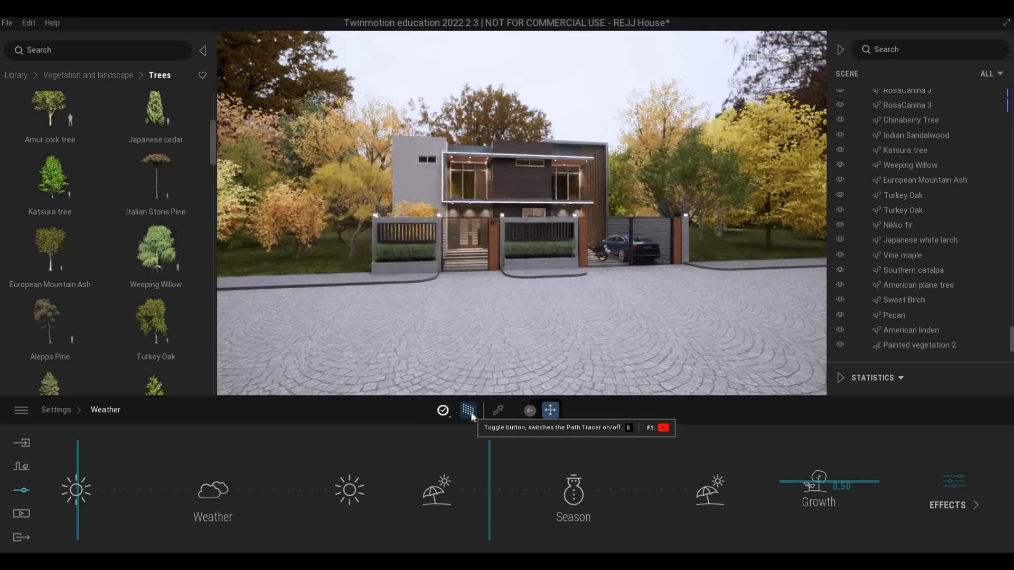
pyautogui.press('e')
pyautogui.press('e')
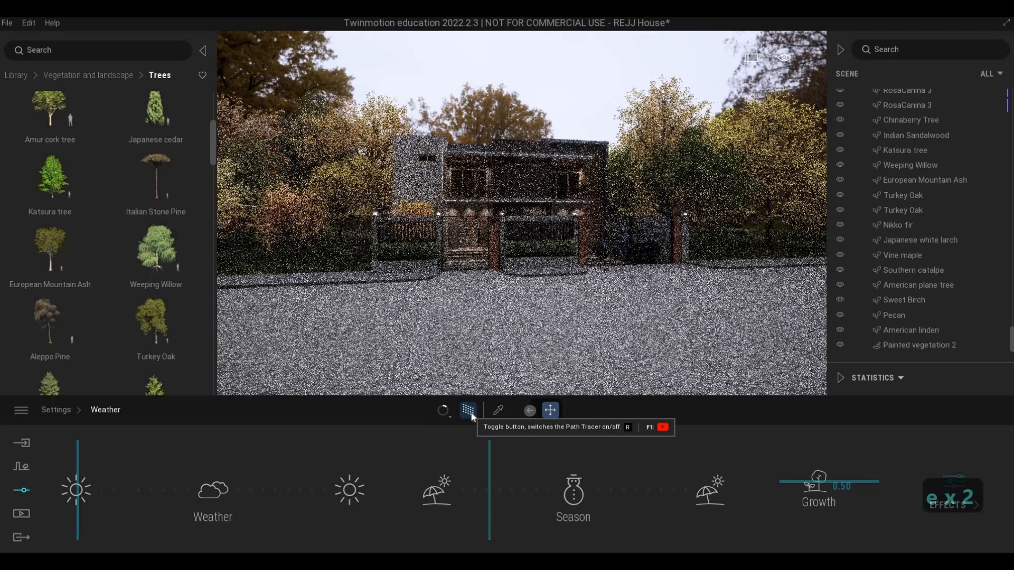
pyautogui.click(470, 417)
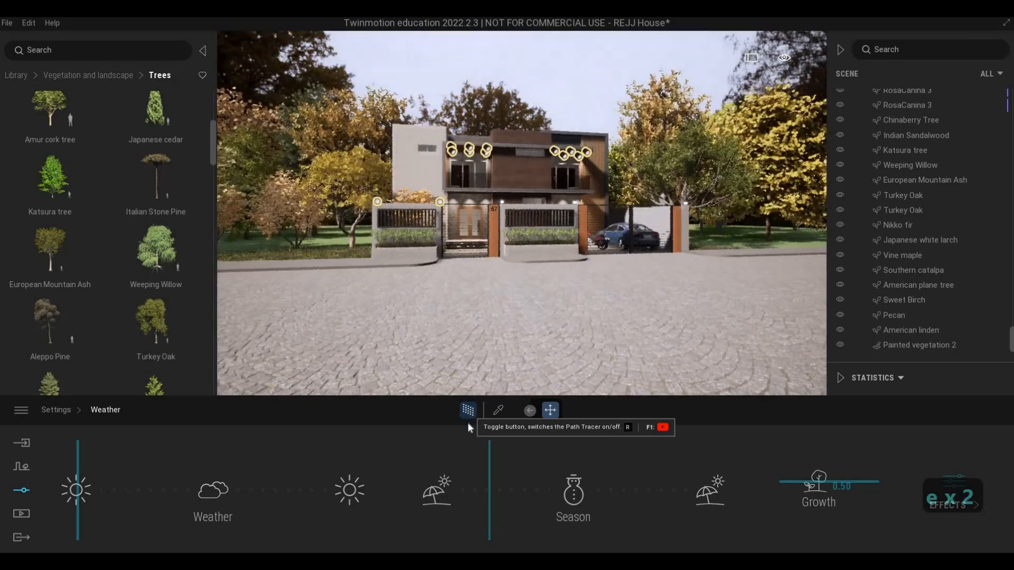
# Hide the asset library and inspect the house front, the street and the lawn across from it in autumn.
pyautogui.press('F1')
pyautogui.press('a')
pyautogui.press('w')
pyautogui.press('w')
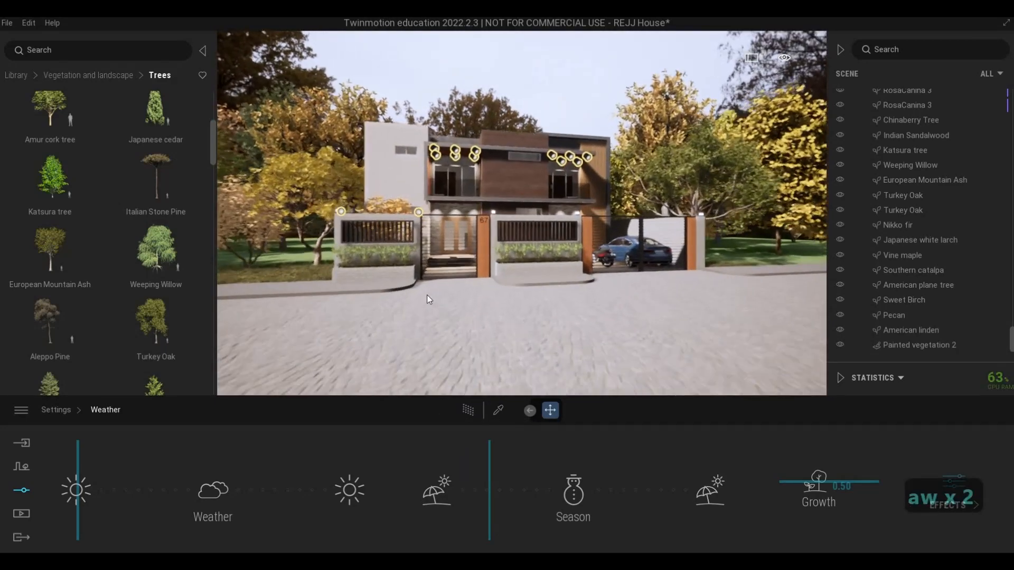
pyautogui.press('e')
pyautogui.press('a')
pyautogui.press('s')
pyautogui.press('s')
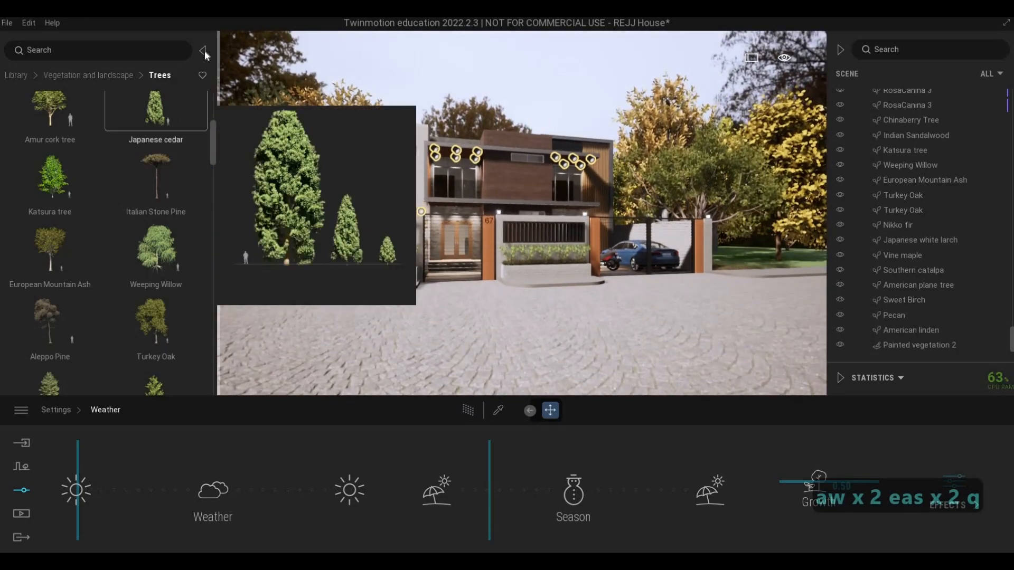
pyautogui.click(202, 50)
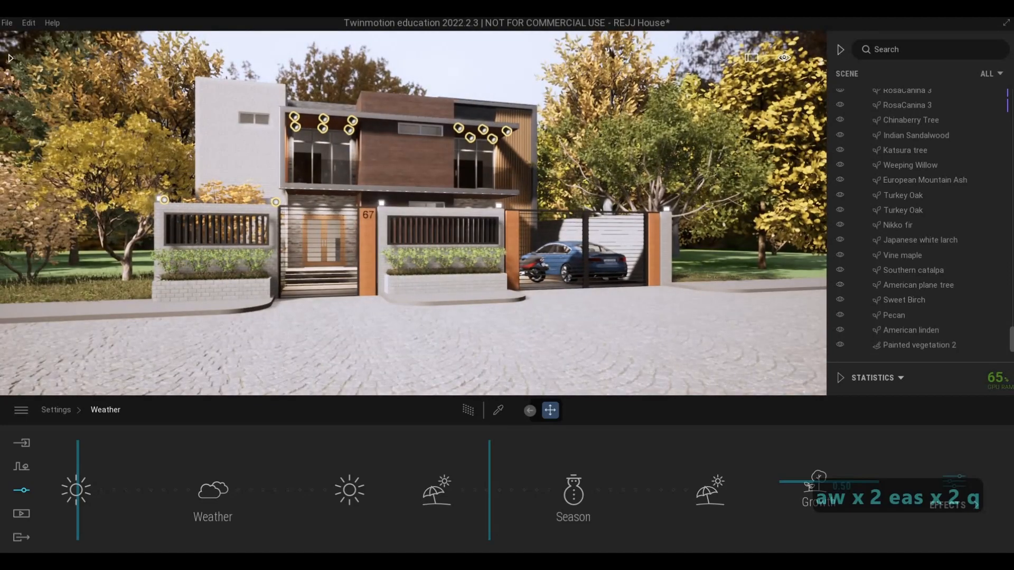
pyautogui.press('s')
pyautogui.press('s')
pyautogui.press('s')
pyautogui.press('q')
pyautogui.press('q')
pyautogui.press('e')
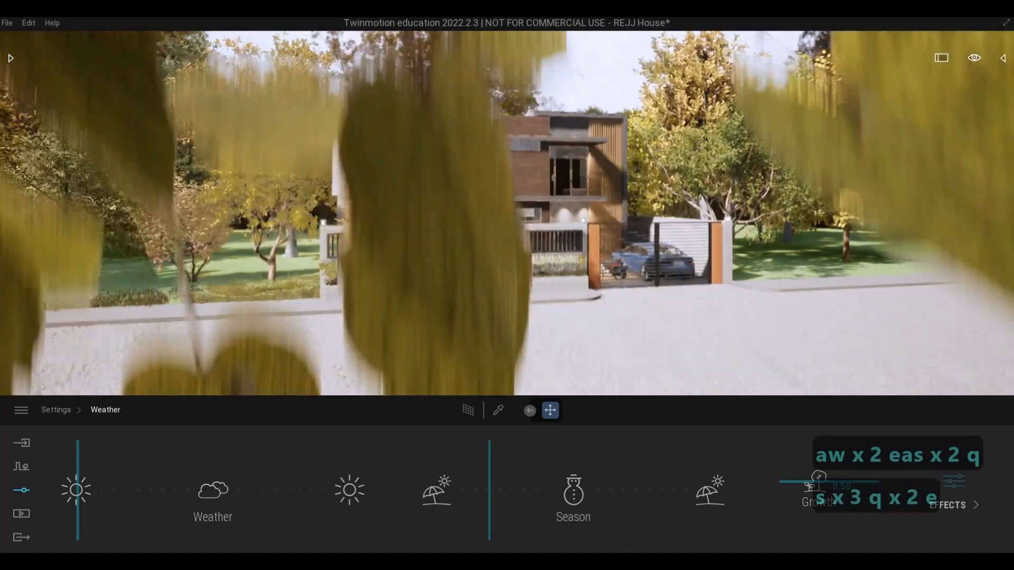
pyautogui.press('s')
pyautogui.press('e')
pyautogui.press('a')
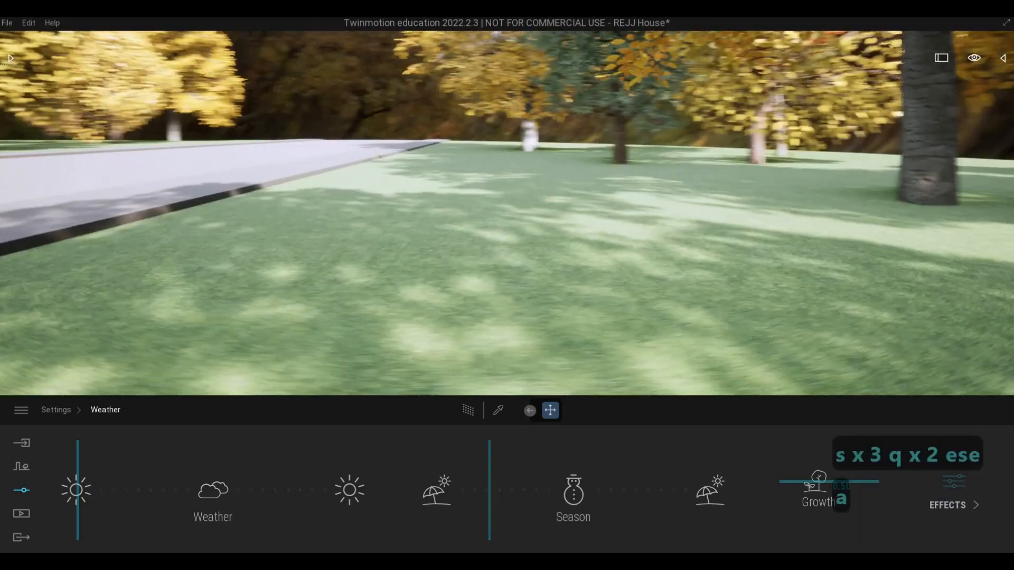
pyautogui.press('q')
pyautogui.press('q')
pyautogui.press('w')
pyautogui.press('q')
pyautogui.press('s')
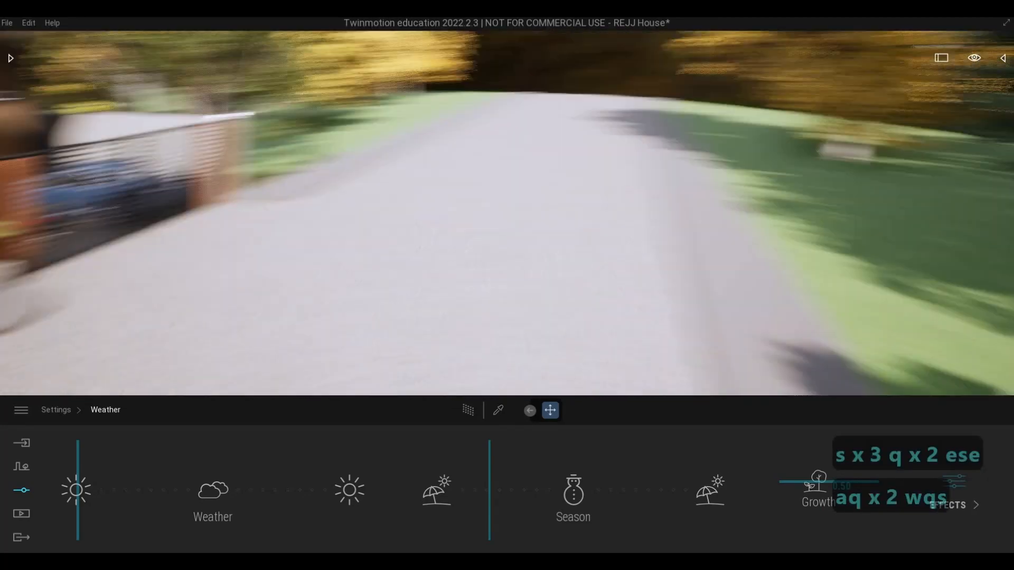
# Pick the painted grass patch beside the front wall and activate the vegetation brush for its three grass types.
pyautogui.press('d')
pyautogui.press('s')
pyautogui.press('s')
pyautogui.press('s')
pyautogui.press('s')
pyautogui.press('s')
pyautogui.press('s')
pyautogui.press('s')
pyautogui.press('s')
pyautogui.press('s')
pyautogui.press('s')
pyautogui.press('s')
pyautogui.press('s')
pyautogui.press('s')
pyautogui.press('s')
pyautogui.press('s')
pyautogui.press('s')
pyautogui.press('s')
pyautogui.press('s')
pyautogui.press('s')
pyautogui.press('s')
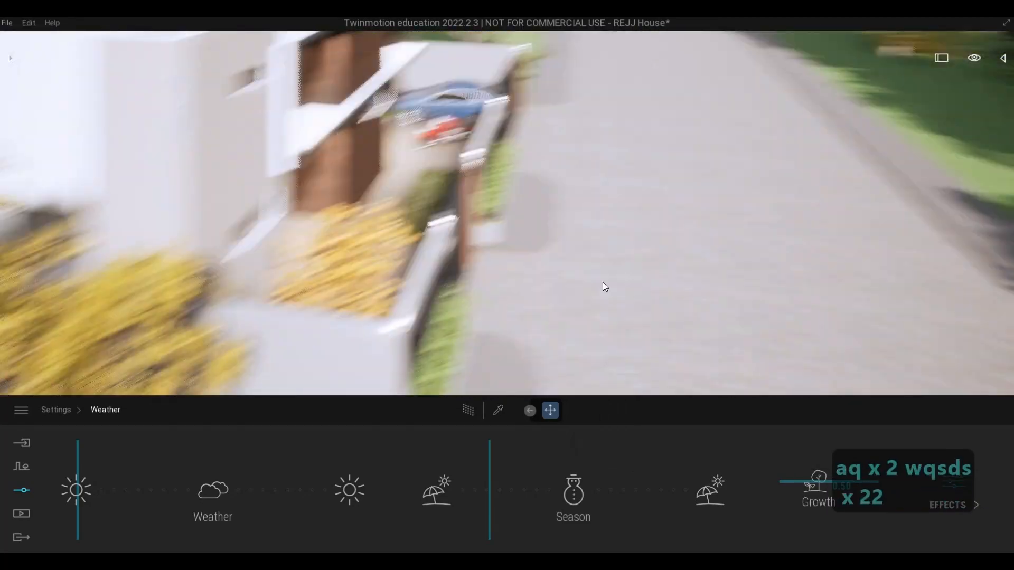
pyautogui.press('s')
pyautogui.press('s')
pyautogui.press('s')
pyautogui.press('s')
pyautogui.press('s')
pyautogui.press('s')
pyautogui.press('s')
pyautogui.press('s')
pyautogui.press('s')
pyautogui.press('s')
pyautogui.press('s')
pyautogui.press('e')
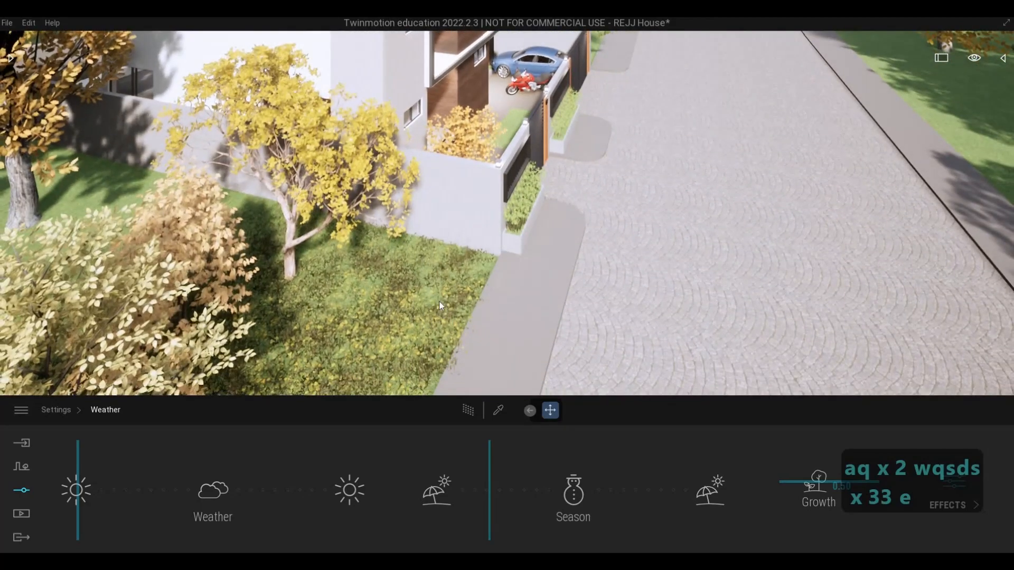
pyautogui.click(497, 411)
pyautogui.click(566, 416)
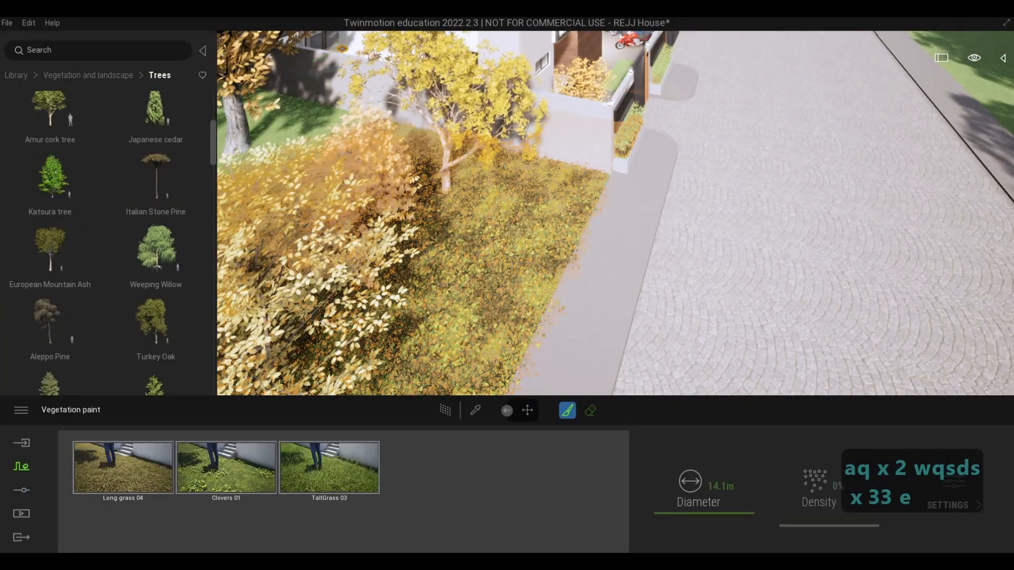
# Paint the Long grass 04, Clovers 01 and TallGrass 03 mix under the trees across the street with a 14.1 m brush.
pyautogui.moveTo(525, 251); pyautogui.dragTo(675, 198, button='right')
pyautogui.press('d')
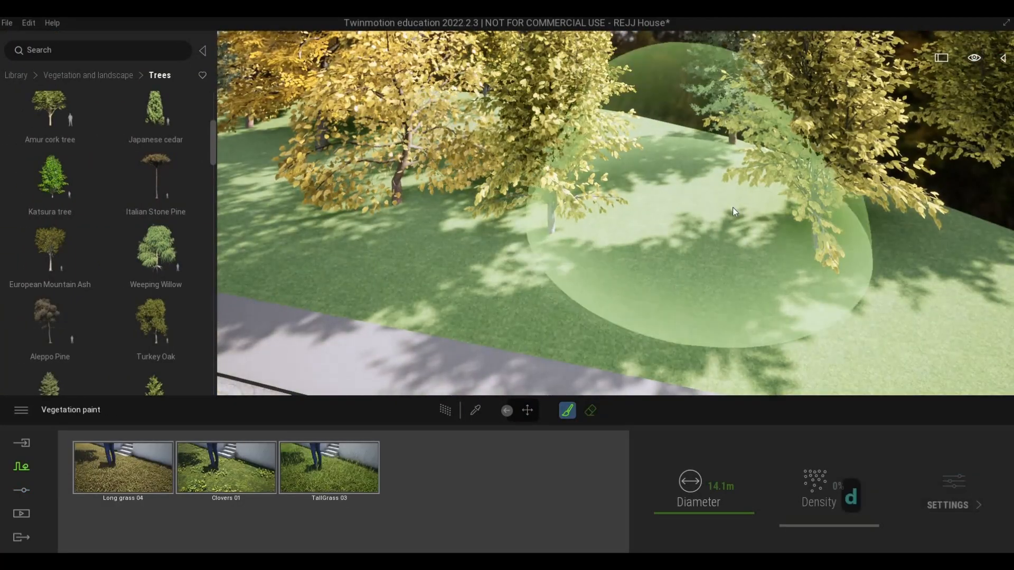
pyautogui.press('s')
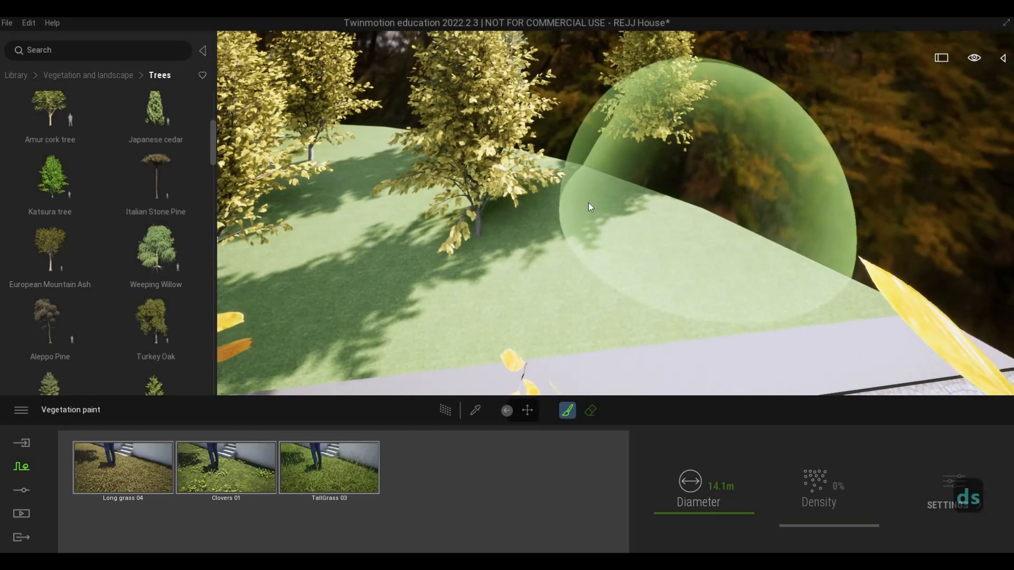
pyautogui.press('a')
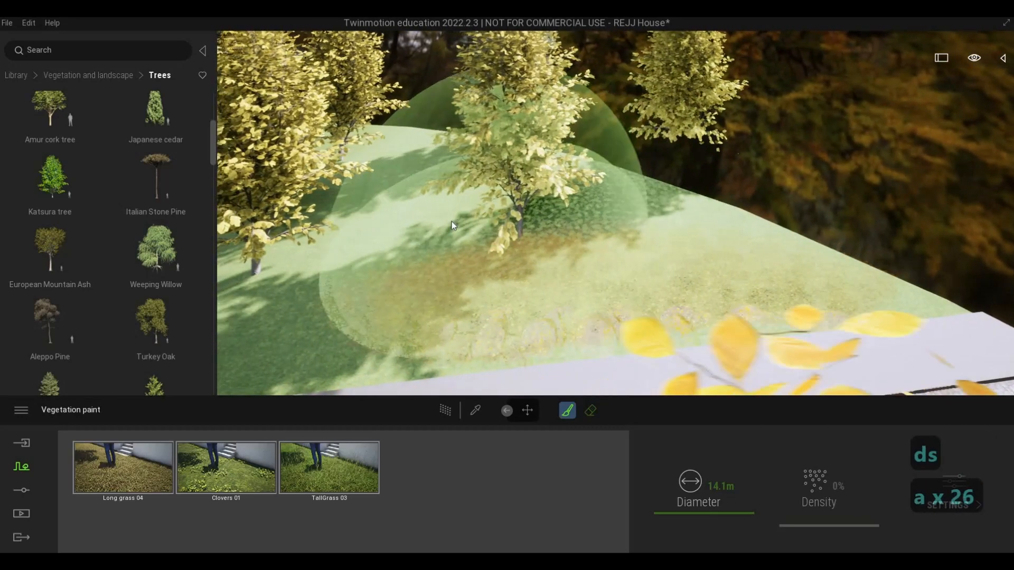
pyautogui.press('s')
pyautogui.moveTo(422, 226)
pyautogui.mouseDown()
pyautogui.moveTo(405, 225)
pyautogui.moveTo(501, 220)
pyautogui.moveTo(592, 197)
pyautogui.mouseUp()
pyautogui.press('a')
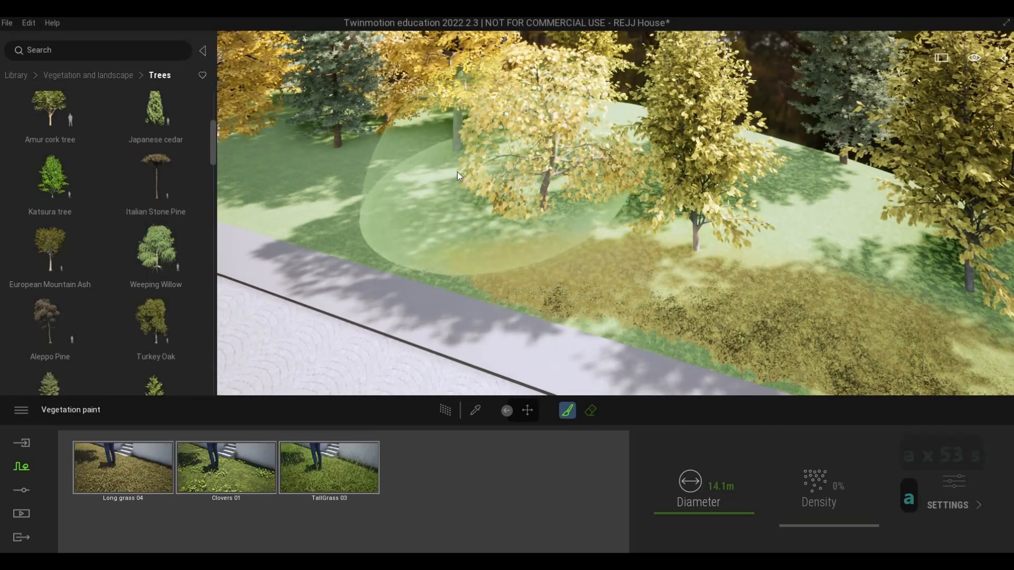
# Extend the painted grass mix farther along the lawn beside the opposite sidewalk.
pyautogui.press('a')
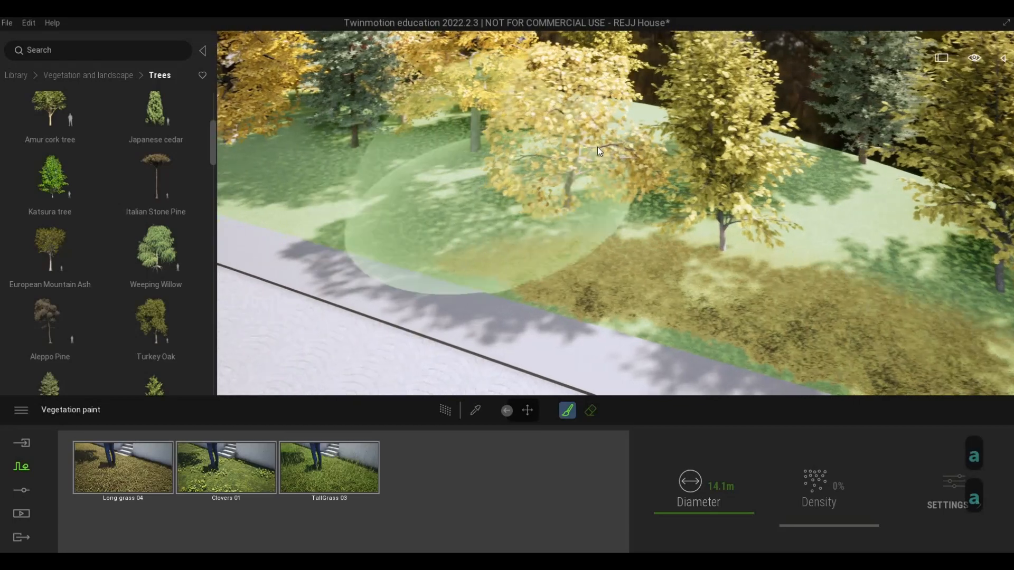
pyautogui.press('w')
pyautogui.press('q')
pyautogui.press('q')
pyautogui.press('q')
pyautogui.press('q')
pyautogui.press('q')
pyautogui.press('q')
pyautogui.press('q')
pyautogui.press('q')
pyautogui.press('q')
pyautogui.press('q')
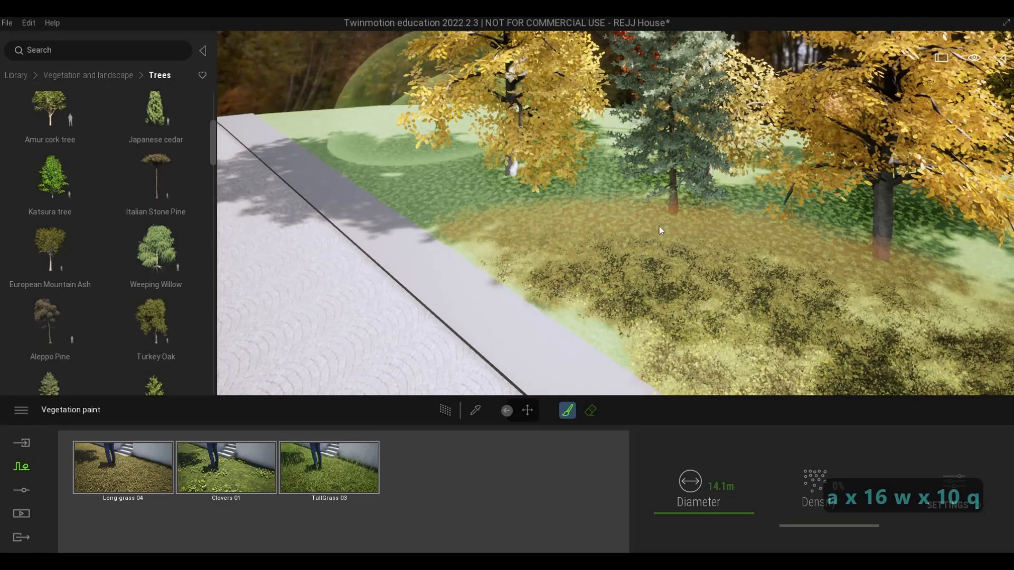
# Erase the grass spilling onto the opposite sidewalk with a 4.5 m vegetation eraser and leave the eraser.
pyautogui.press('s')
pyautogui.press('e')
pyautogui.press('e')
pyautogui.moveTo(659, 226); pyautogui.dragTo(337, 354, button='right')
pyautogui.press('w')
pyautogui.press('q')
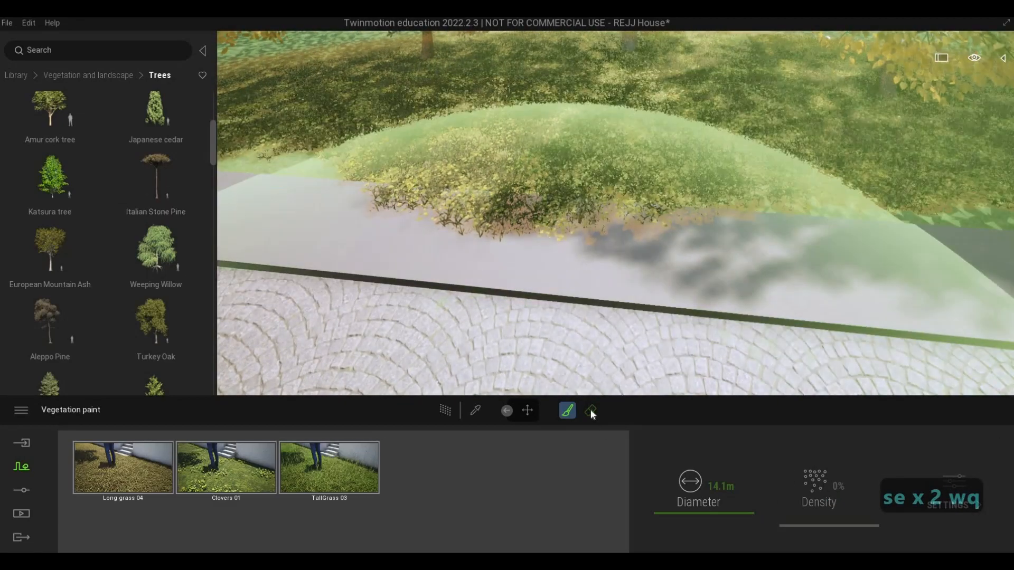
pyautogui.click(590, 410)
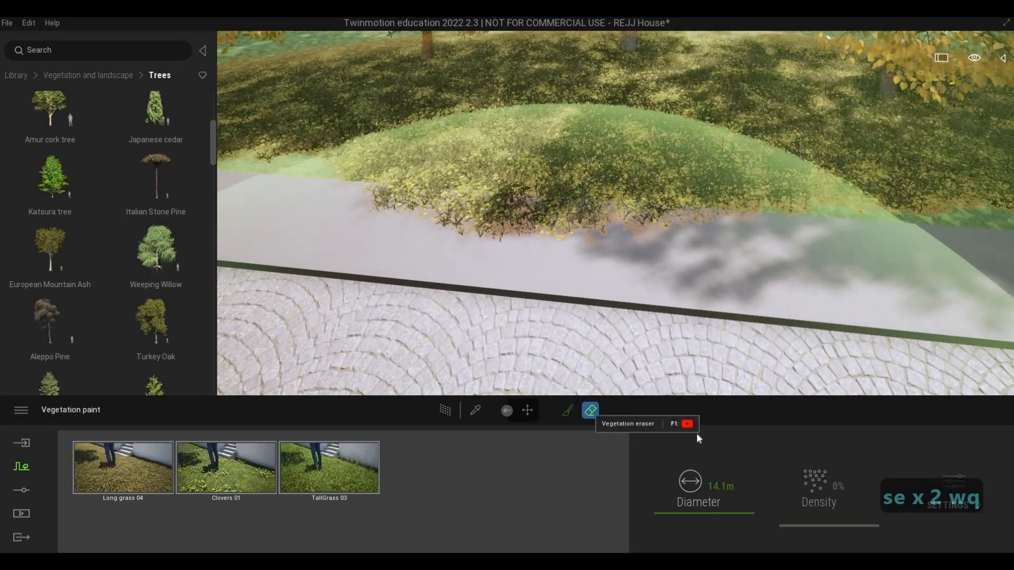
pyautogui.moveTo(706, 518); pyautogui.dragTo(706, 522)
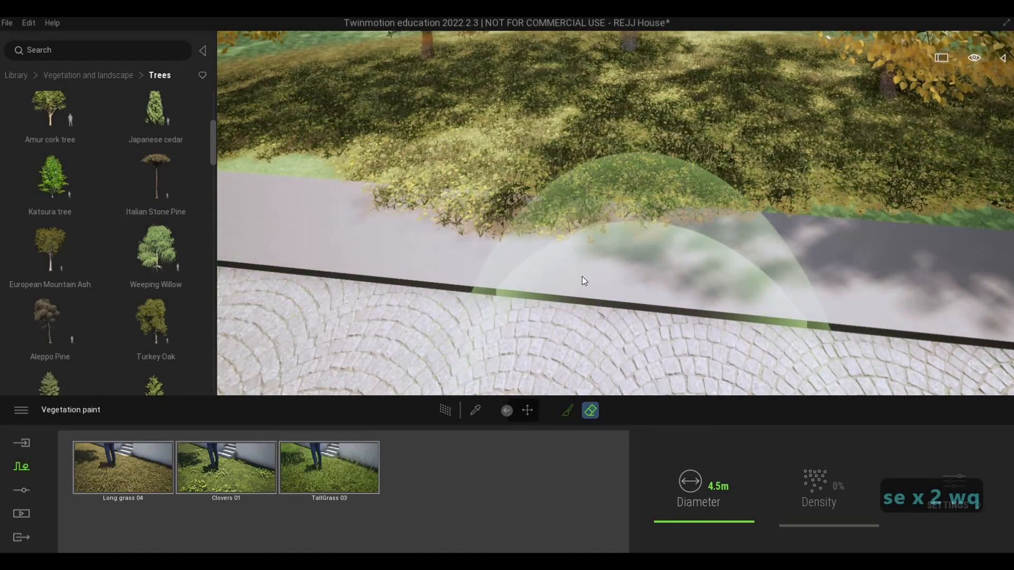
pyautogui.moveTo(582, 276)
pyautogui.mouseDown()
pyautogui.moveTo(423, 276)
pyautogui.moveTo(516, 287)
pyautogui.mouseUp()
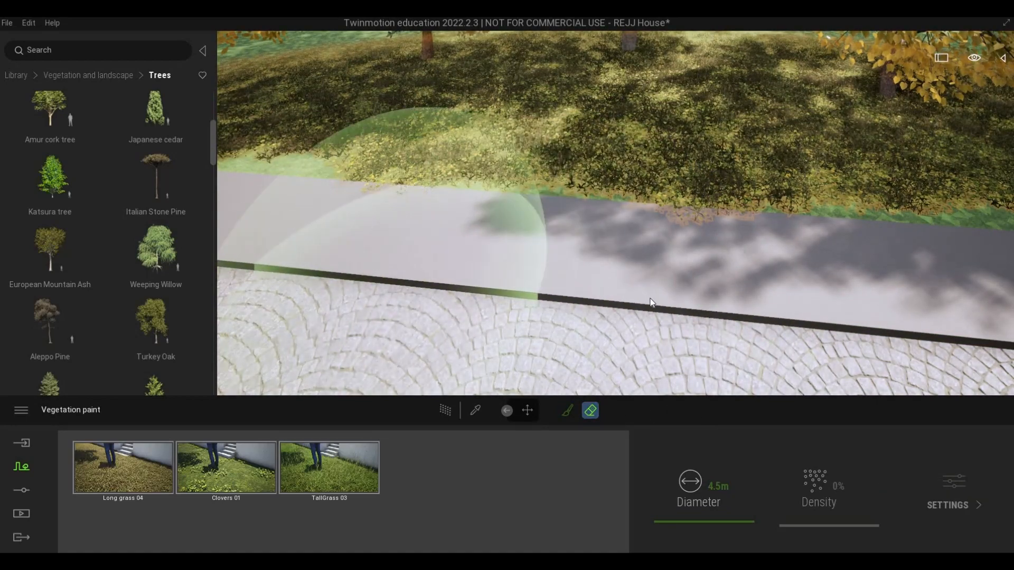
pyautogui.moveTo(621, 153)
pyautogui.mouseDown(button='right')
pyautogui.moveTo(626, 138)
pyautogui.moveTo(581, 128)
pyautogui.moveTo(792, 132)
pyautogui.moveTo(819, 151)
pyautogui.moveTo(794, 165)
pyautogui.mouseUp(button='right')
pyautogui.press('w')
pyautogui.press('Escape')
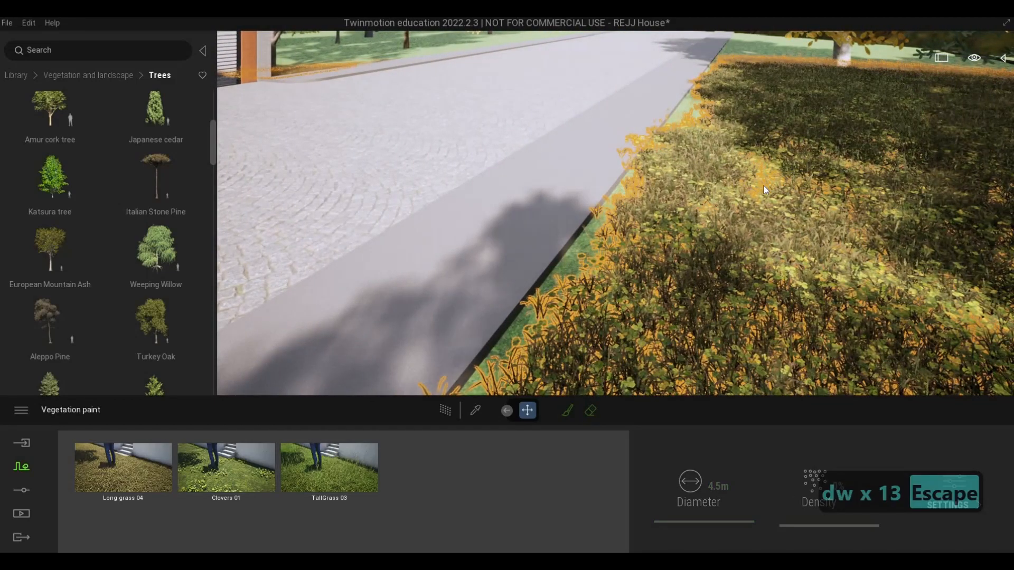
# Select the painted grass facing the house and set the size of all three grass types to 100%.
pyautogui.press('d')
pyautogui.press('w')
pyautogui.press('w')
pyautogui.press('w')
pyautogui.press('q')
pyautogui.press('d')
pyautogui.press('Escape')
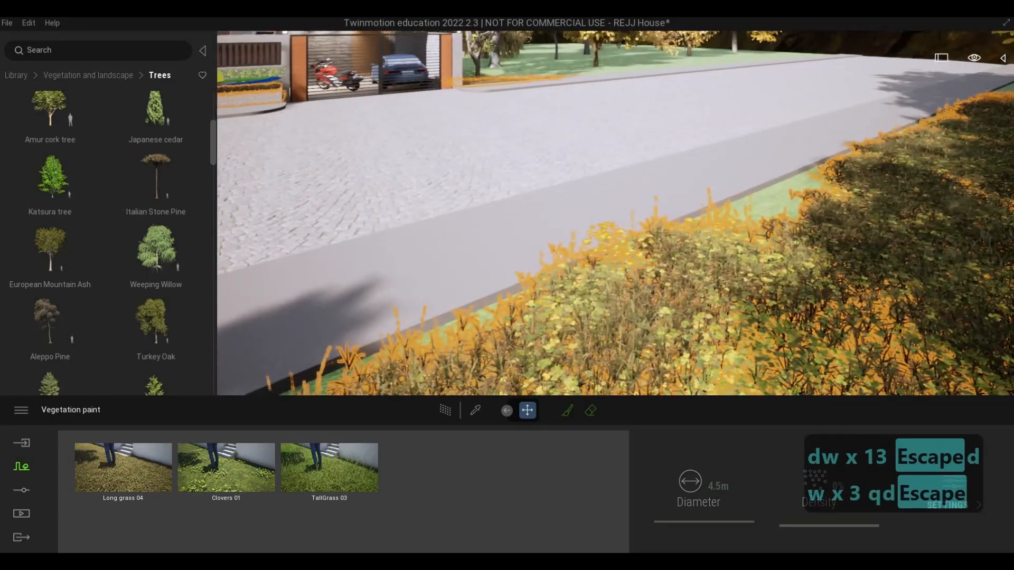
pyautogui.press('a')
pyautogui.press('e')
pyautogui.press('s')
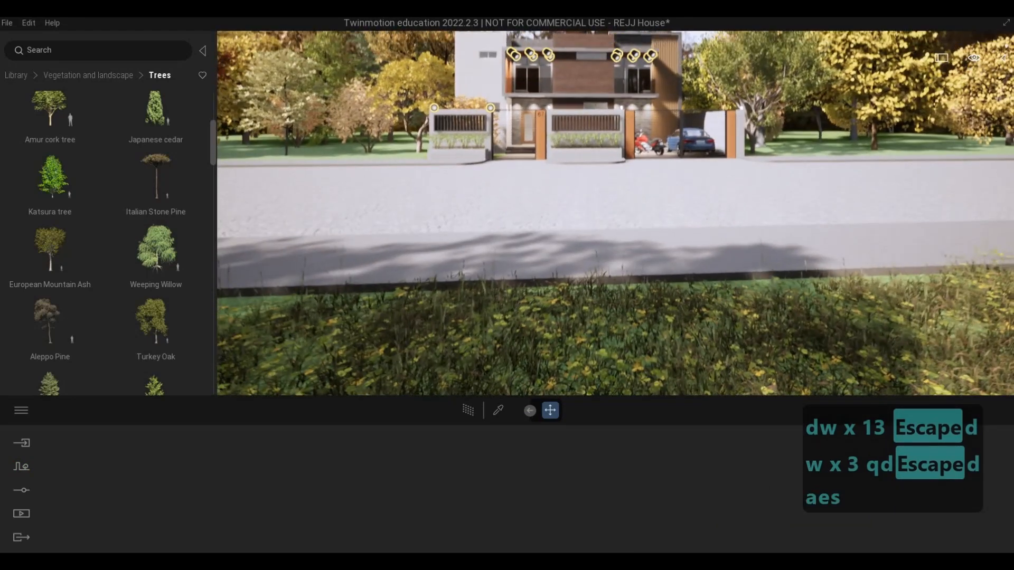
pyautogui.moveTo(752, 351); pyautogui.dragTo(727, 346, button='right')
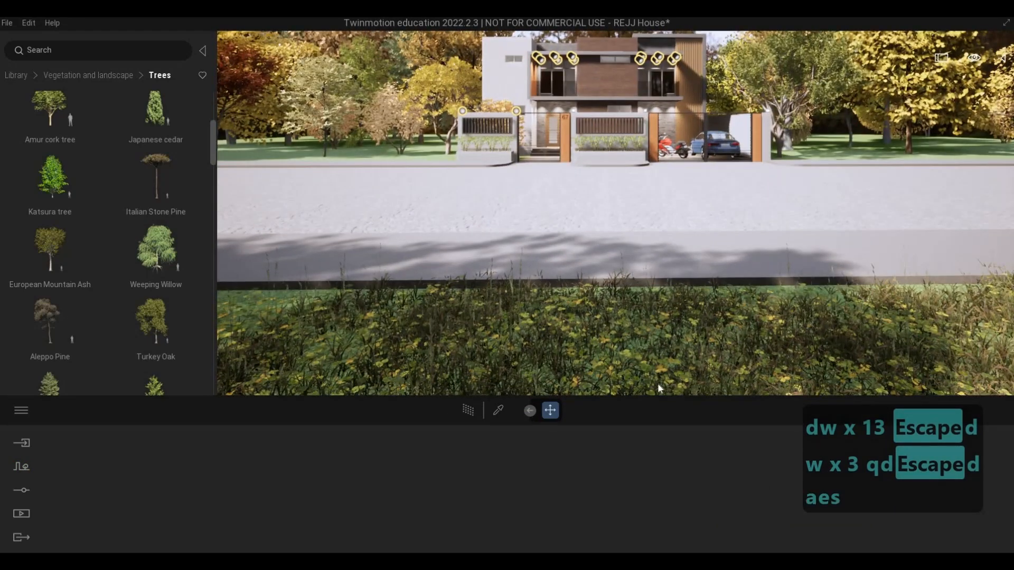
pyautogui.click(658, 385)
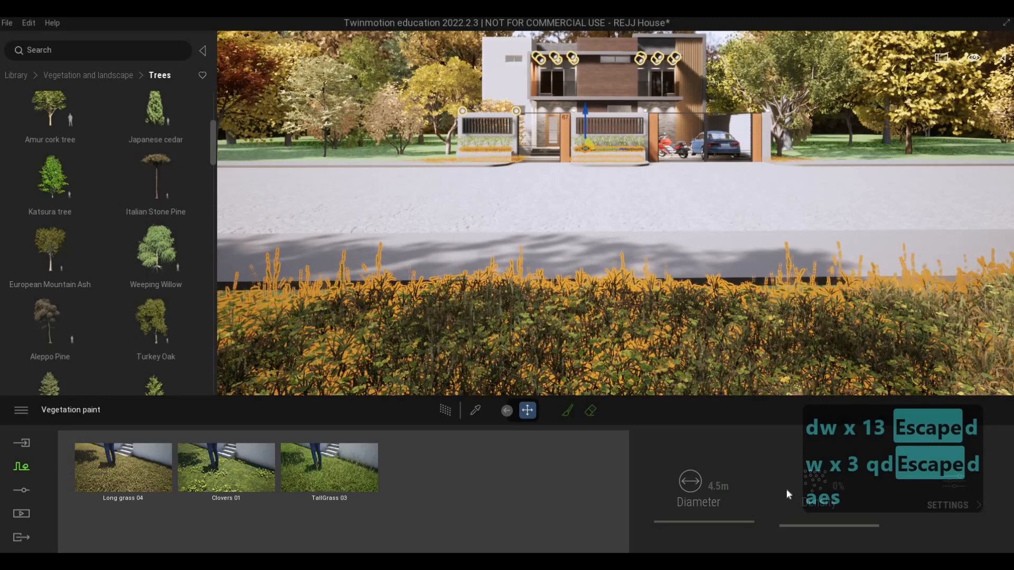
pyautogui.click(325, 477)
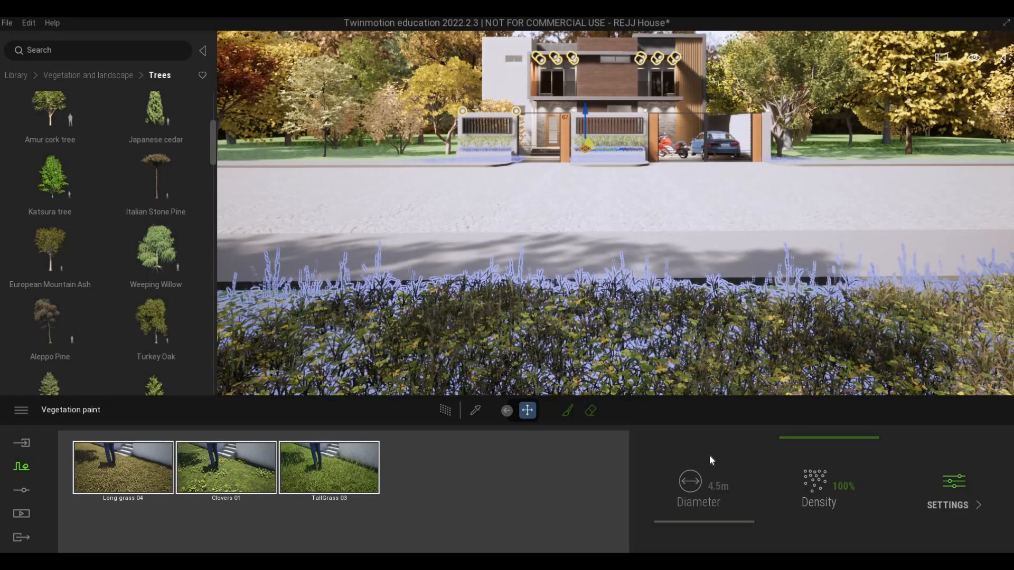
pyautogui.click(954, 492)
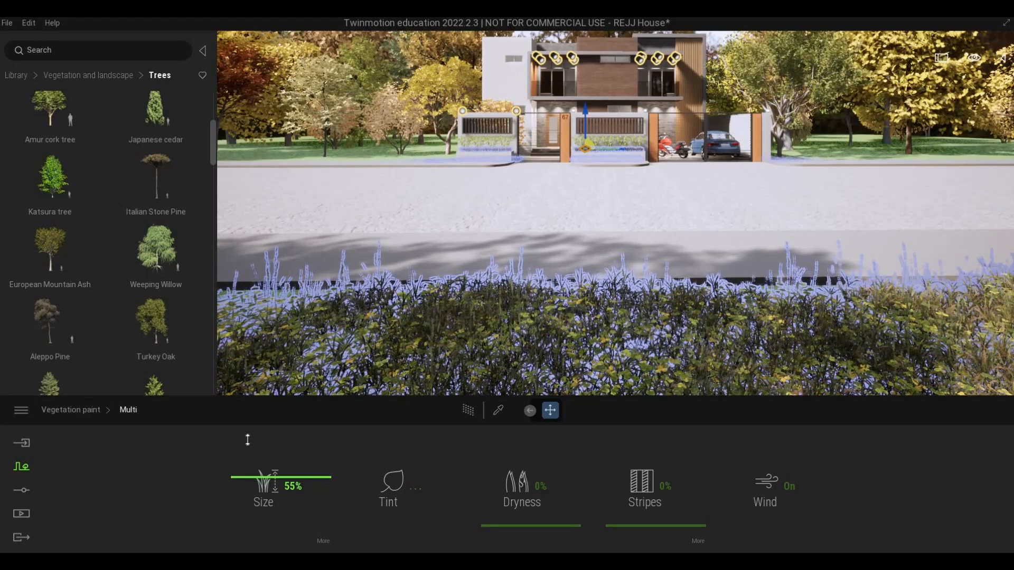
pyautogui.moveTo(247, 440); pyautogui.dragTo(536, 268)
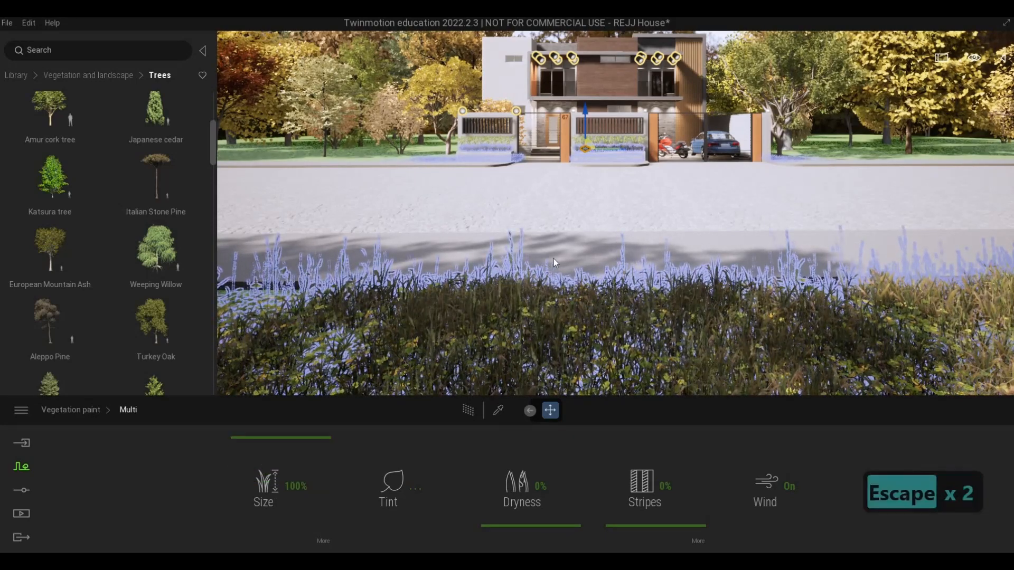
pyautogui.press('Escape')
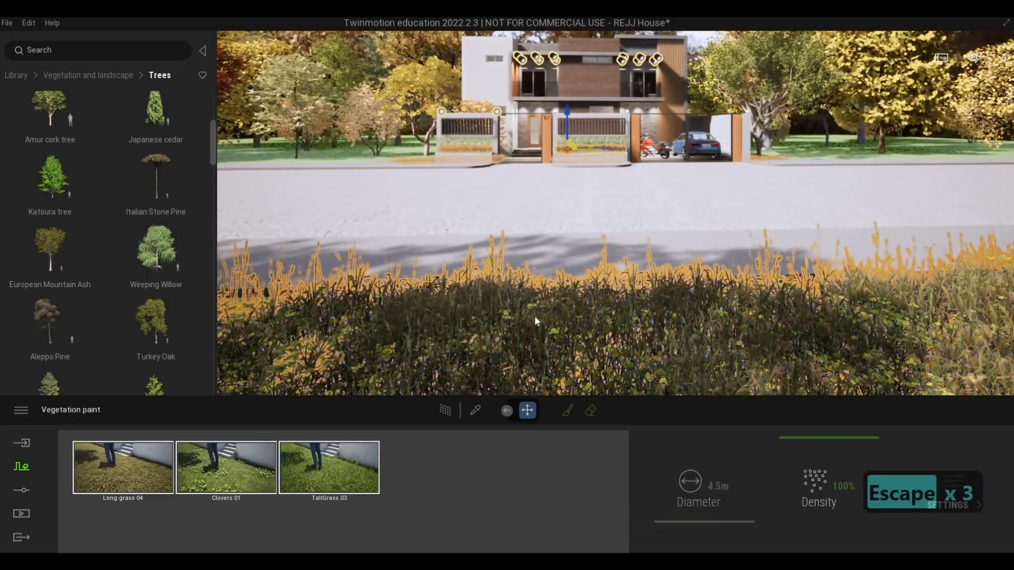
# Deselect the painted grass and inspect the planters, gates and front wall of the house up close and from the street.
pyautogui.press('Escape')
pyautogui.press('Escape')
pyautogui.press('w')
pyautogui.press('q')
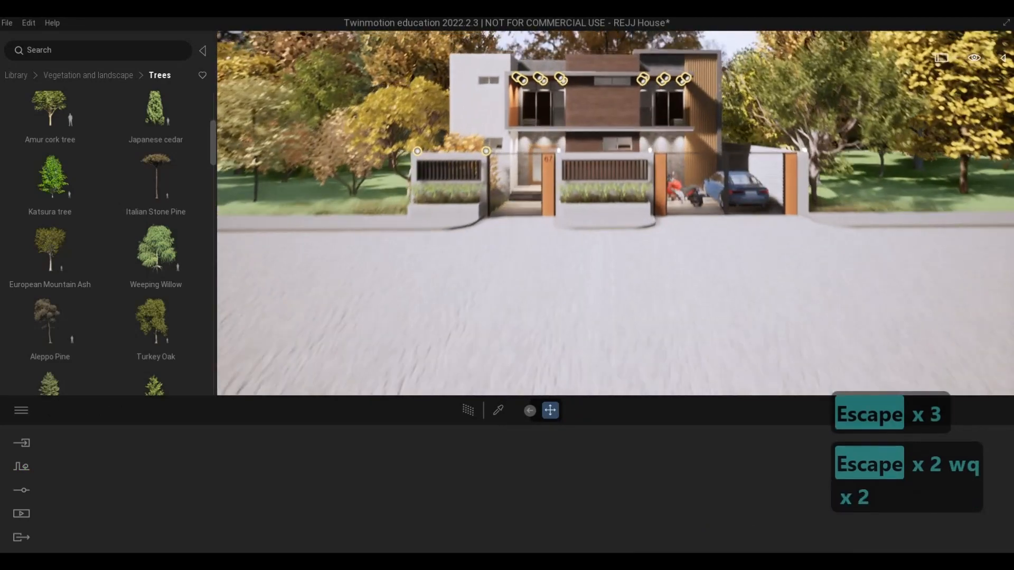
pyautogui.press('a')
pyautogui.press('e')
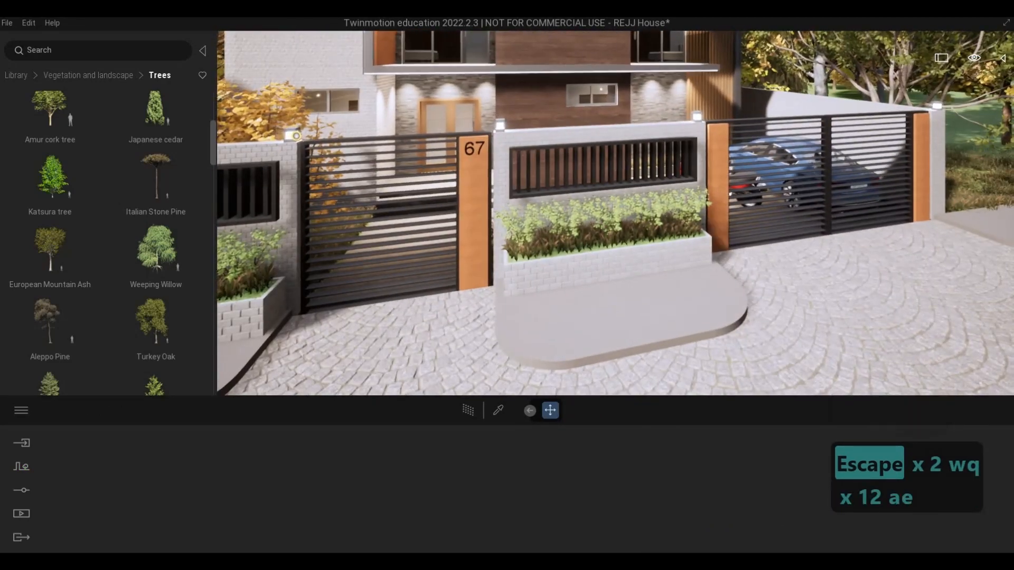
pyautogui.press('w')
pyautogui.press('w')
pyautogui.press('a')
pyautogui.press('w')
pyautogui.press('e')
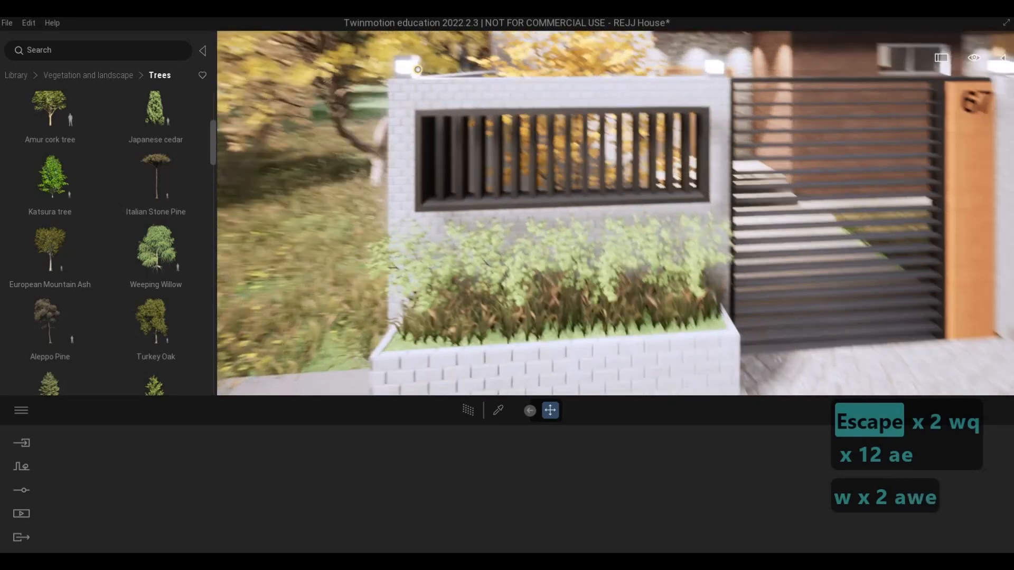
pyautogui.press('s')
pyautogui.press('d')
pyautogui.press('d')
pyautogui.press('s')
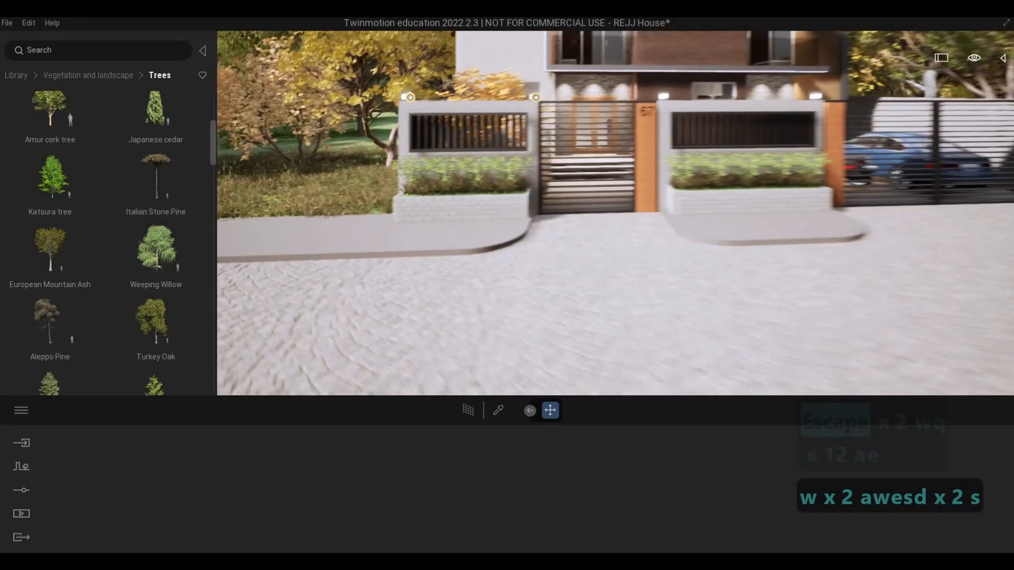
pyautogui.press('a')
pyautogui.press('e')
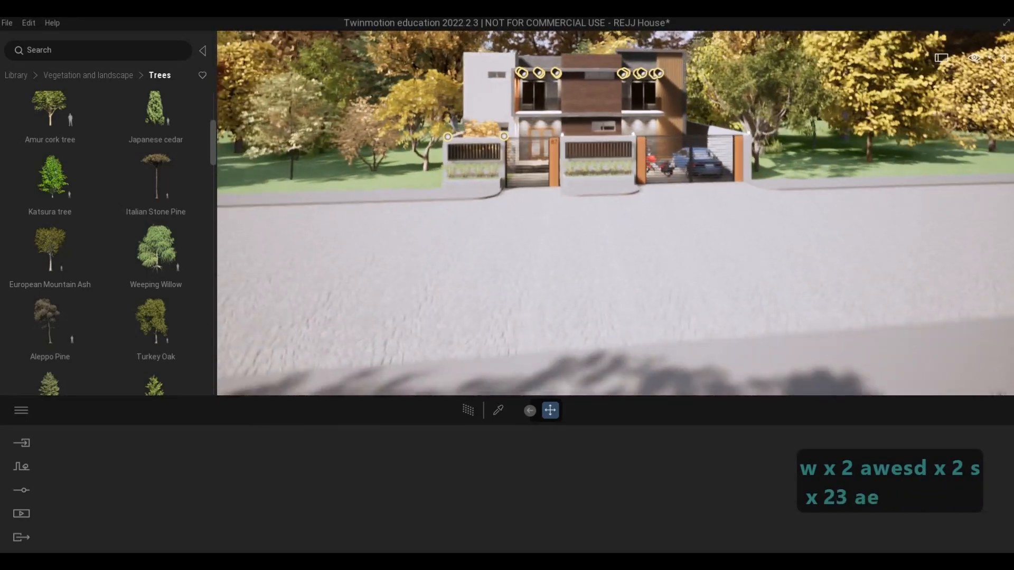
# Preview the house with the path tracer from the grassy lawn across the street.
pyautogui.press('s')
pyautogui.press('d')
pyautogui.press('e')
pyautogui.press('w')
pyautogui.press('w')
pyautogui.press('q')
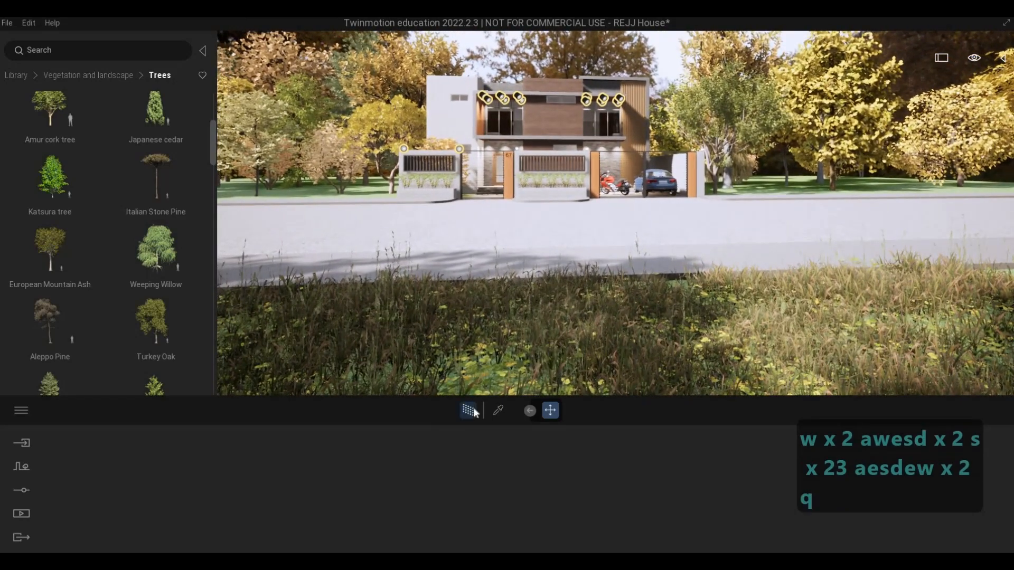
pyautogui.click(470, 411)
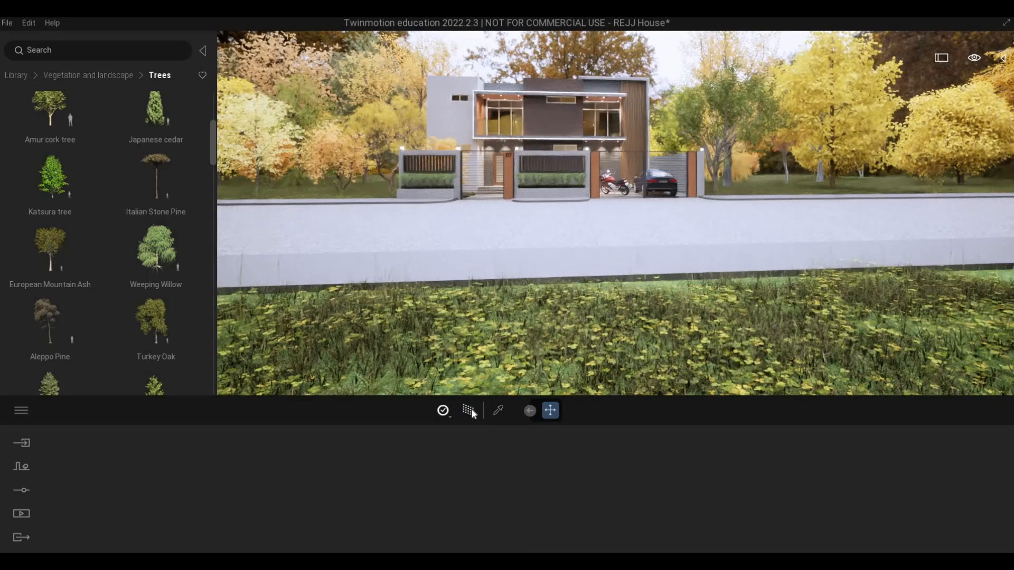
# Select the painted grass across the street and paint more of the mix along the sidewalk edge with a 2.7 m brush.
pyautogui.moveTo(517, 361); pyautogui.dragTo(647, 369, button='right')
pyautogui.press('a')
pyautogui.press('q')
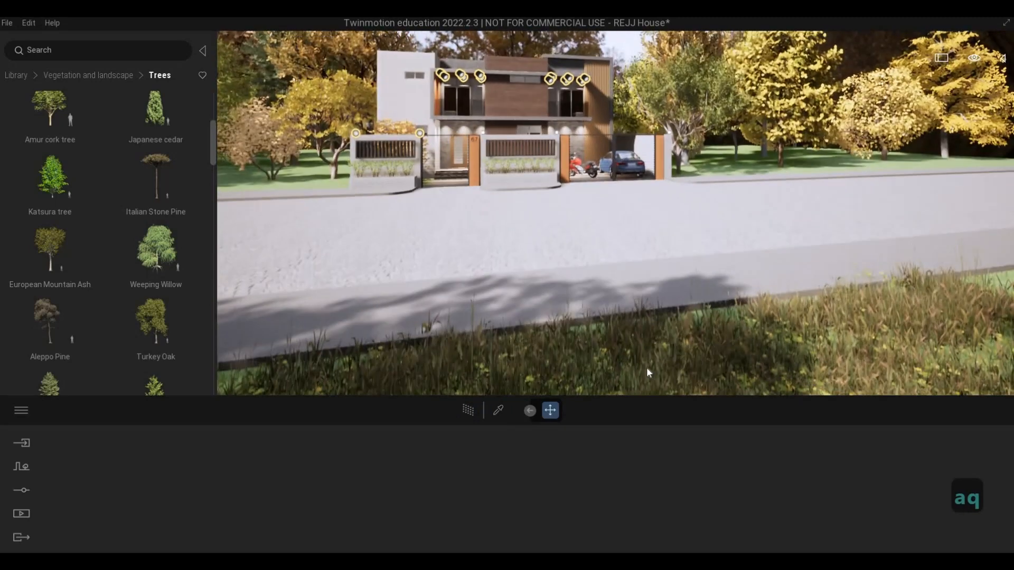
pyautogui.click(611, 390)
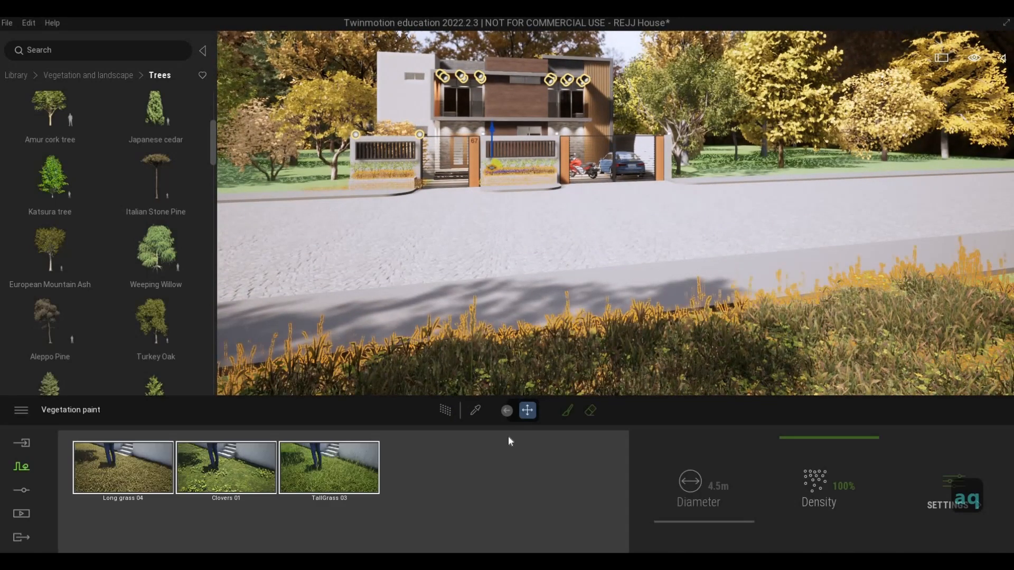
pyautogui.click(568, 411)
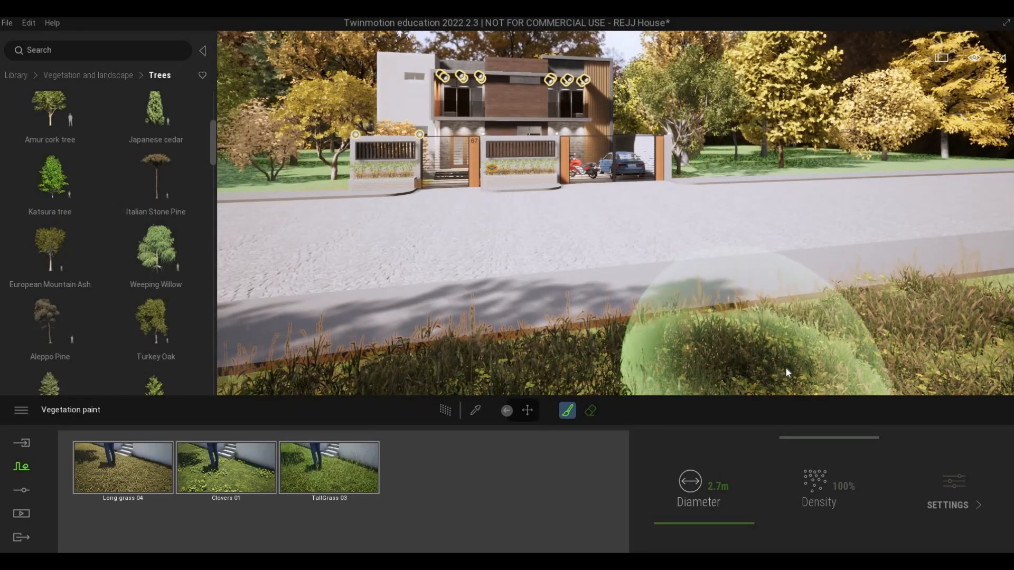
pyautogui.press('d')
pyautogui.press('q')
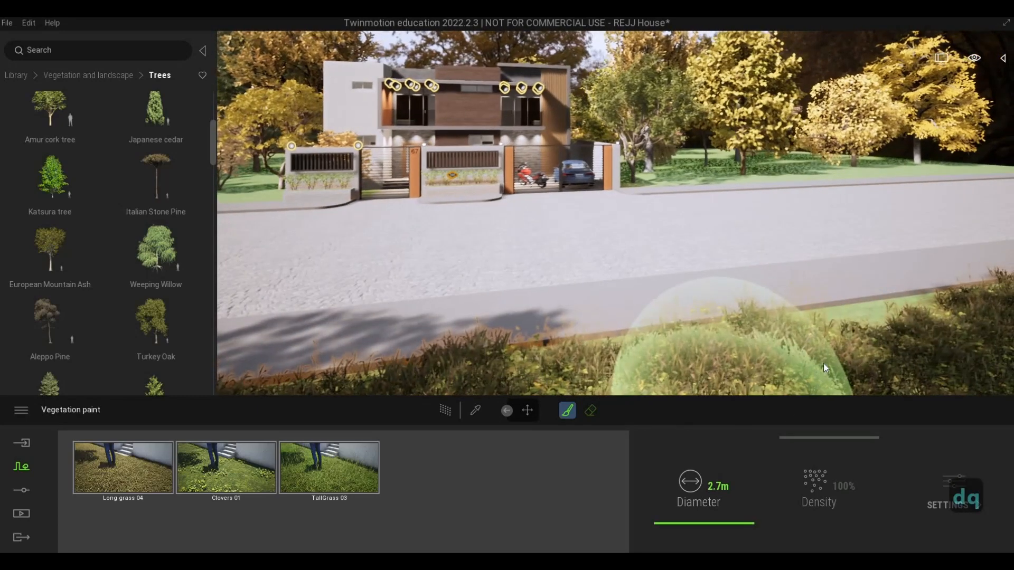
pyautogui.moveTo(824, 366); pyautogui.dragTo(955, 347)
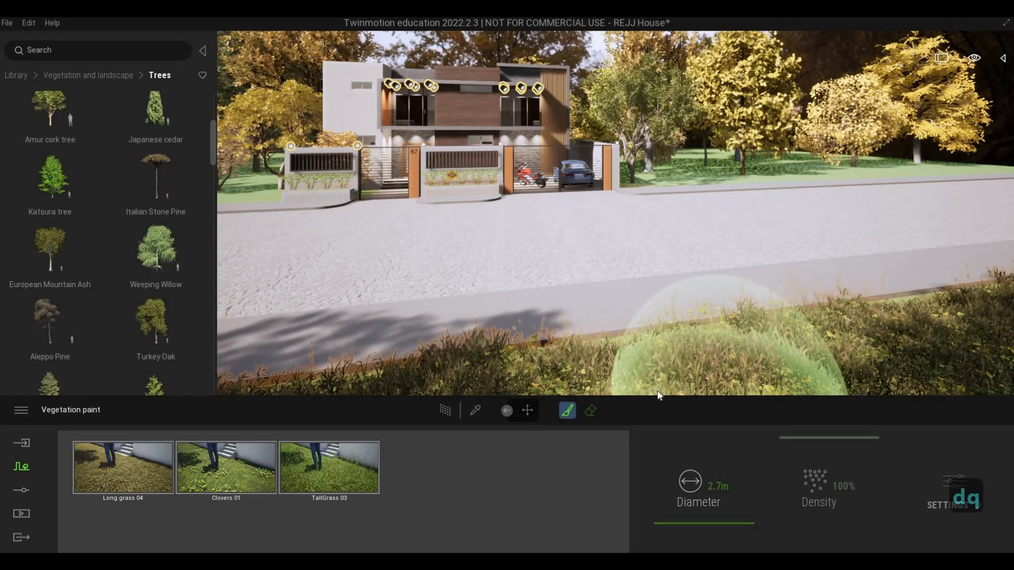
# Set the vegetation brush diameter to 0.5 m and fill the gaps in the grass beside the sidewalk facing the house.
pyautogui.press('a')
pyautogui.moveTo(666, 323); pyautogui.dragTo(648, 282, button='right')
pyautogui.press('s')
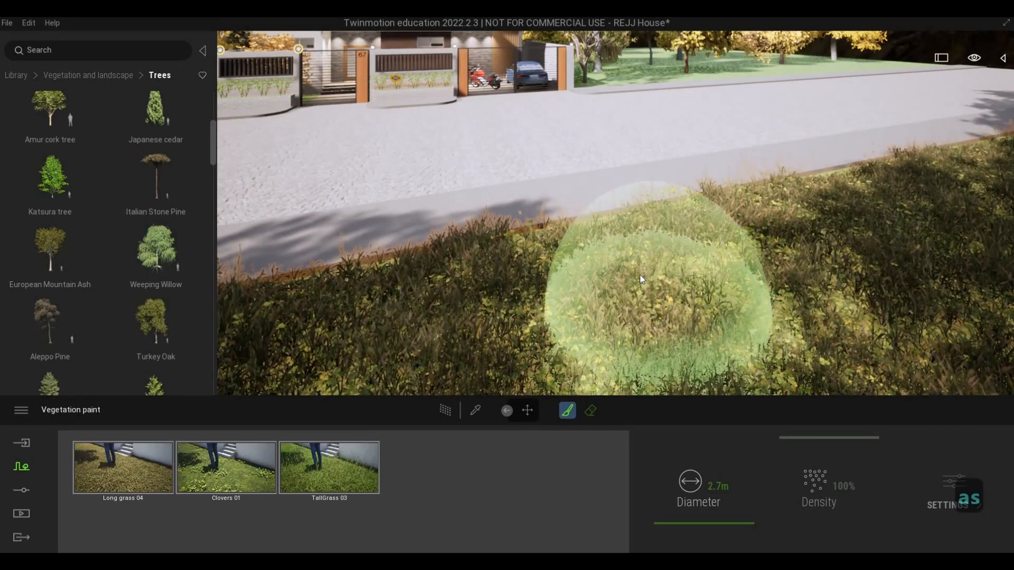
pyautogui.press('a')
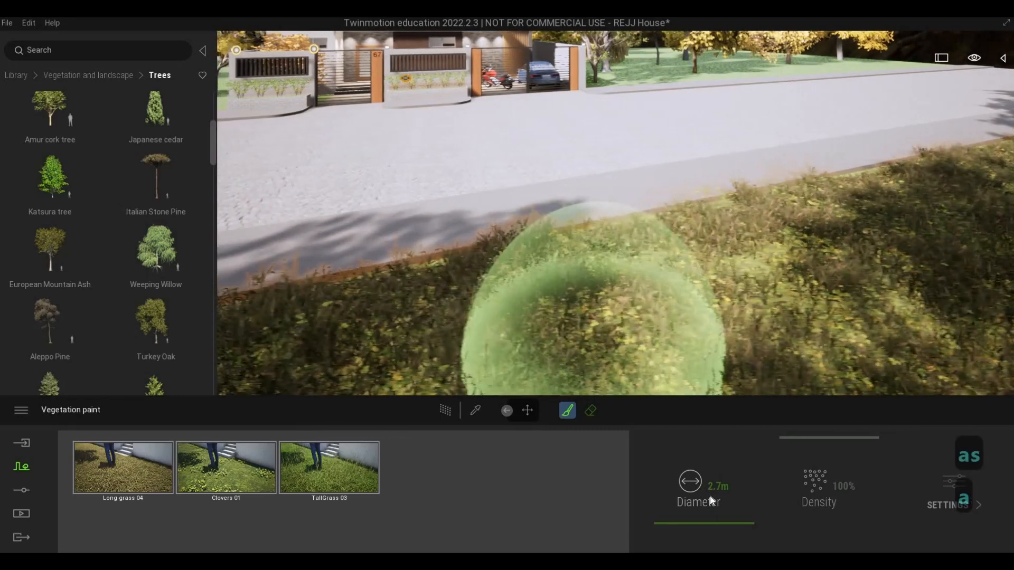
pyautogui.click(717, 486)
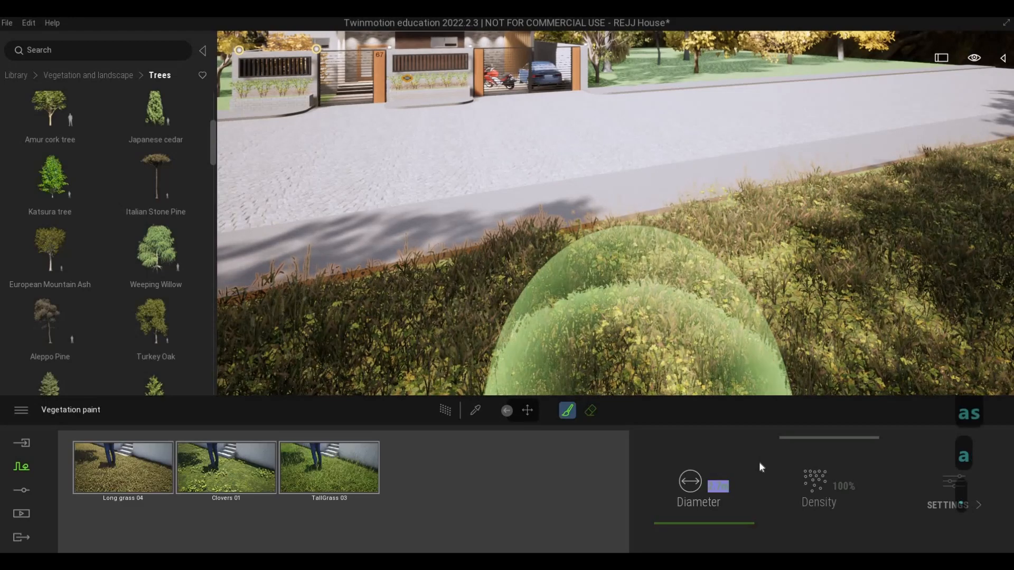
pyautogui.write('.5')
pyautogui.press('Return')
pyautogui.press('a')
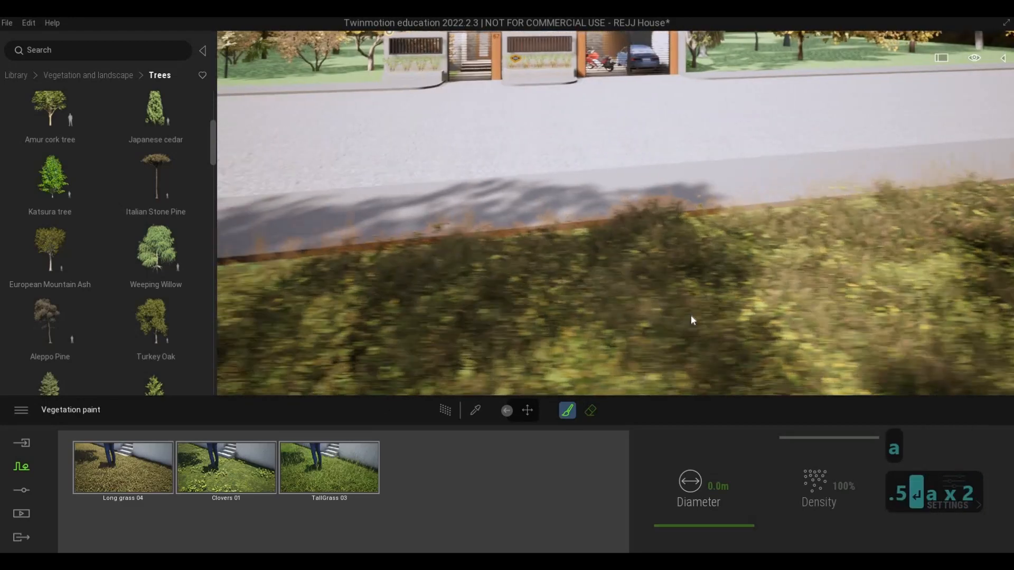
pyautogui.press('w')
pyautogui.press('q')
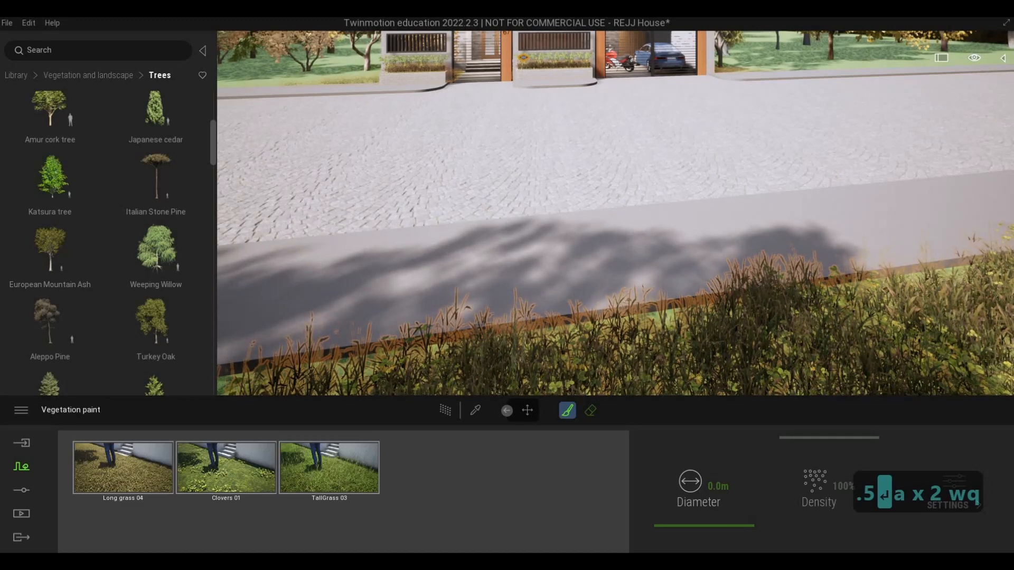
pyautogui.press('s')
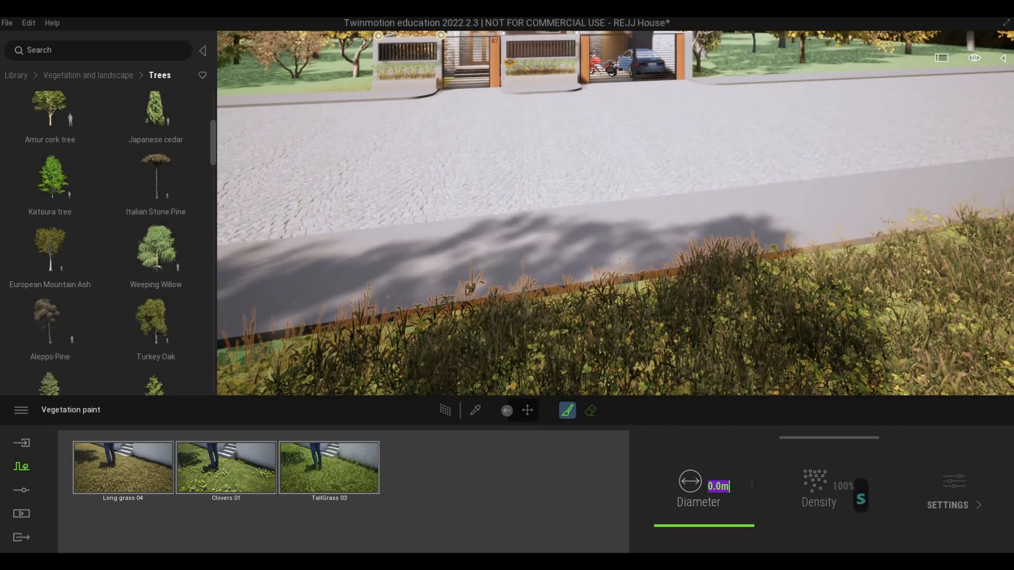
pyautogui.click(644, 290)
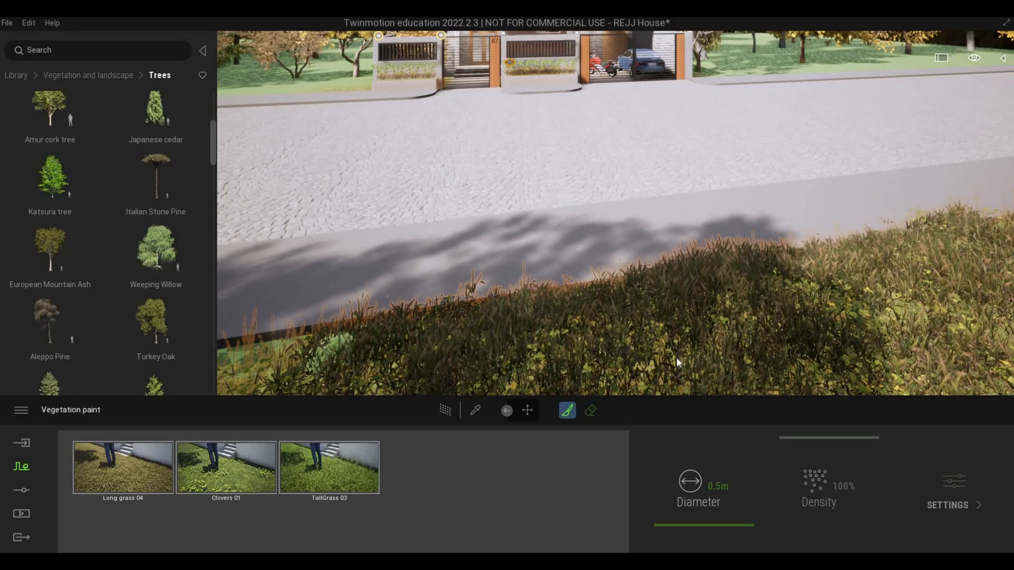
# Paint the grass mix over the bare strip between the lawn and sidewalk beside the yellow-leaved tree with the 0.5 m brush.
pyautogui.moveTo(676, 357); pyautogui.dragTo(757, 323, button='right')
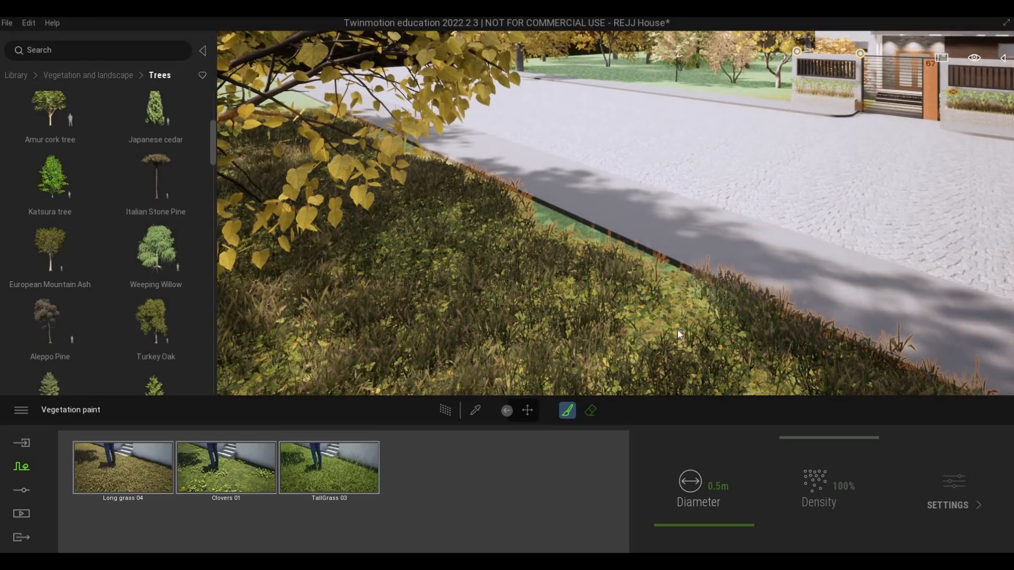
pyautogui.press('w')
pyautogui.press('d')
pyautogui.press('w')
pyautogui.press('d')
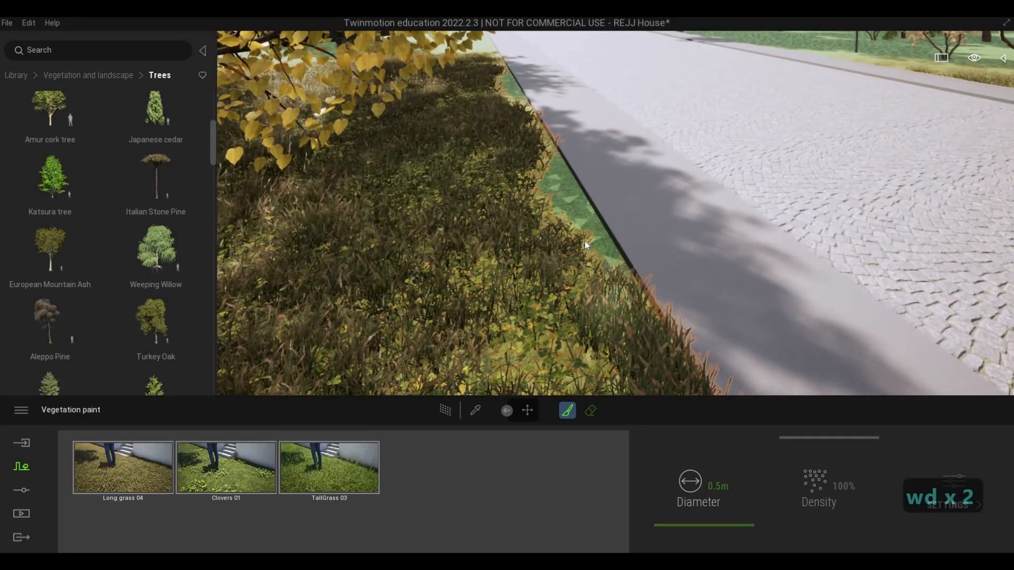
pyautogui.press('w')
pyautogui.press('q')
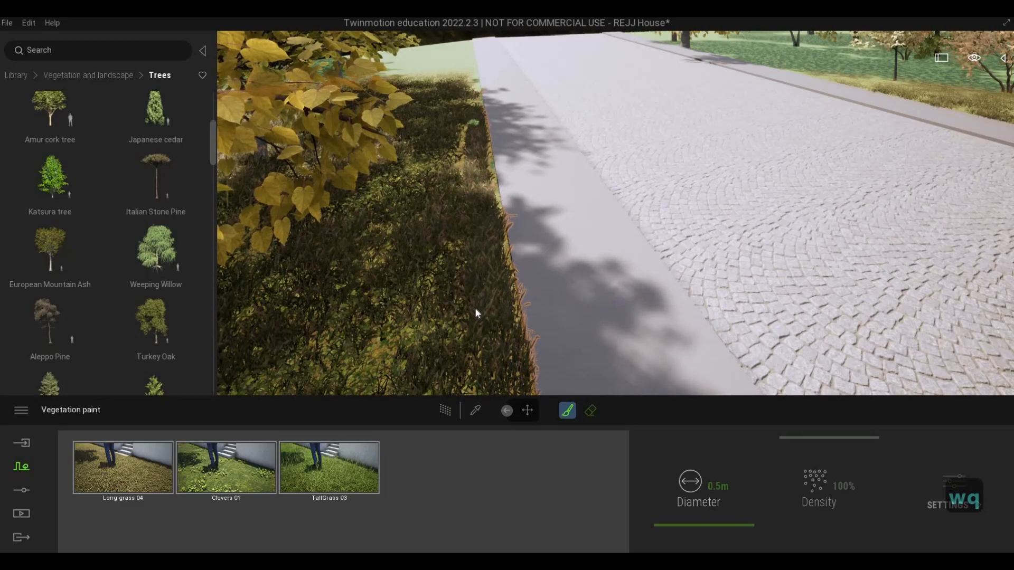
# Fill the remaining small bare spots along the shaded sidewalk edge with the 0.5 m grass brush.
pyautogui.press('s')
pyautogui.press('e')
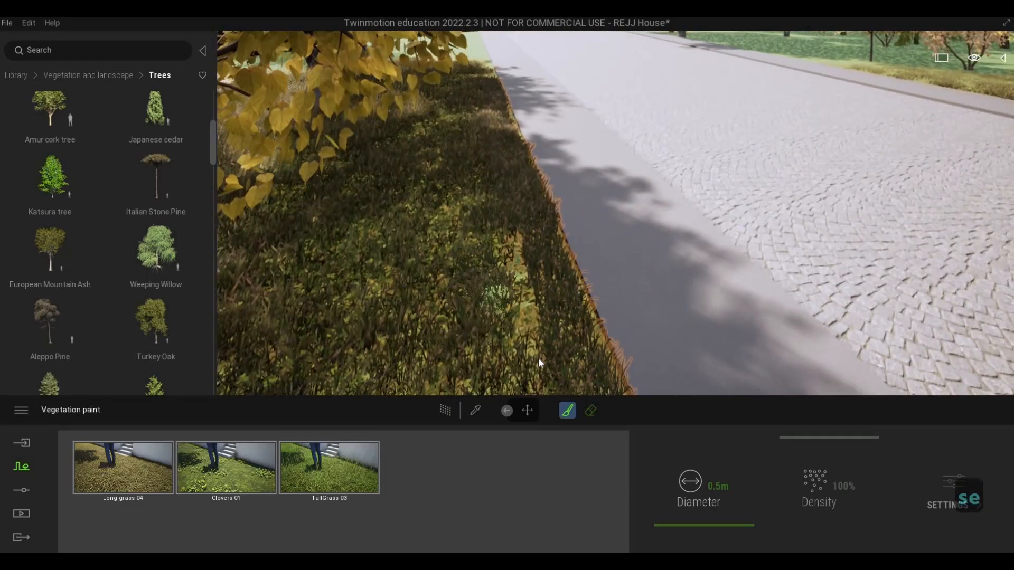
pyautogui.press('a')
pyautogui.press('s')
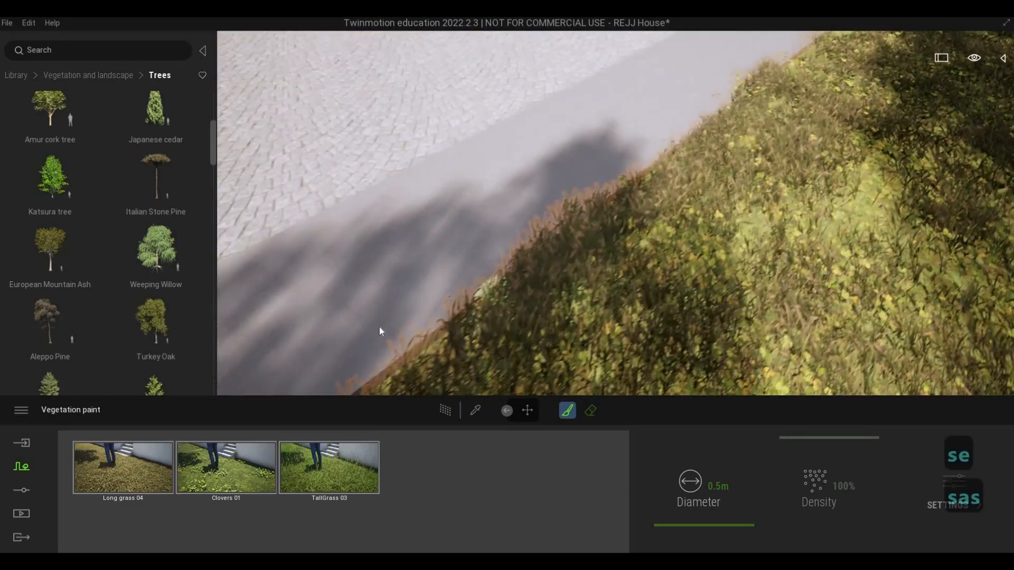
pyautogui.press('d')
pyautogui.press('a')
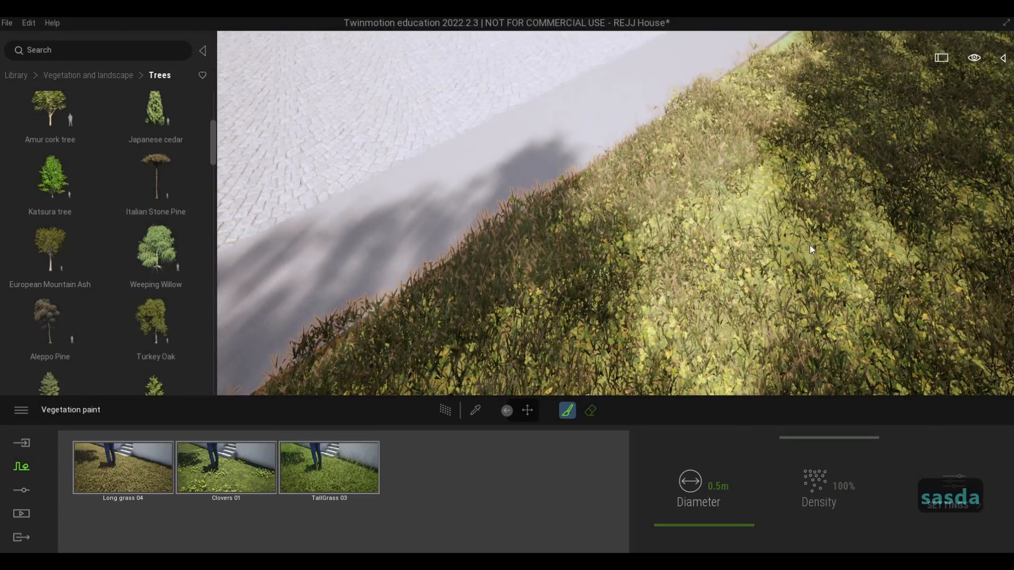
# Paint grass over the bare strip along the sunlit sidewalk edge farther down the lawn.
pyautogui.press('d')
pyautogui.press('w')
pyautogui.press('q')
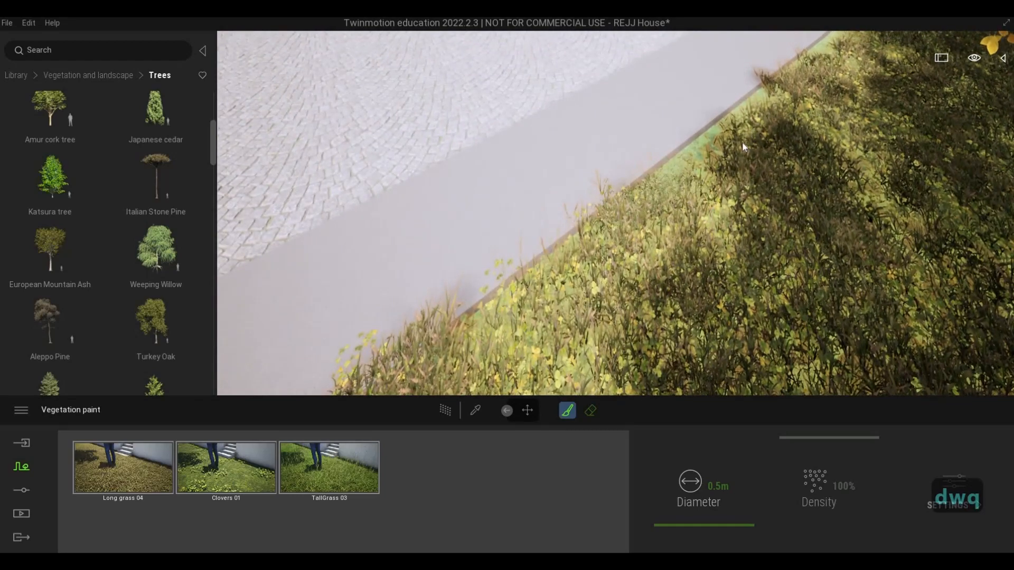
pyautogui.moveTo(742, 146); pyautogui.dragTo(566, 277)
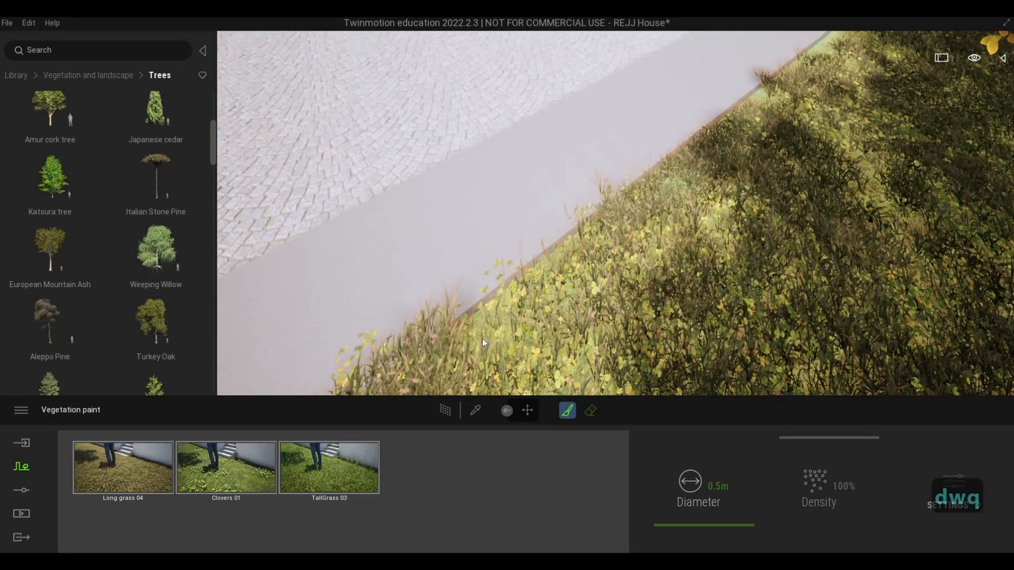
# Examine the lawn across the street for thin or bare patches in the painted grass.
pyautogui.press('s')
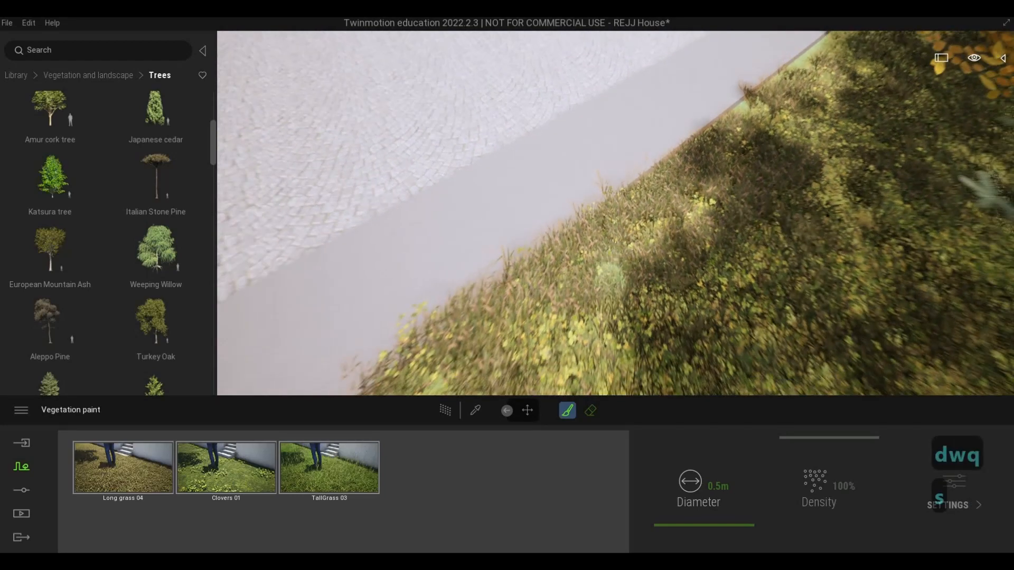
pyautogui.press('e')
pyautogui.press('s')
pyautogui.press('a')
pyautogui.press('w')
pyautogui.press('e')
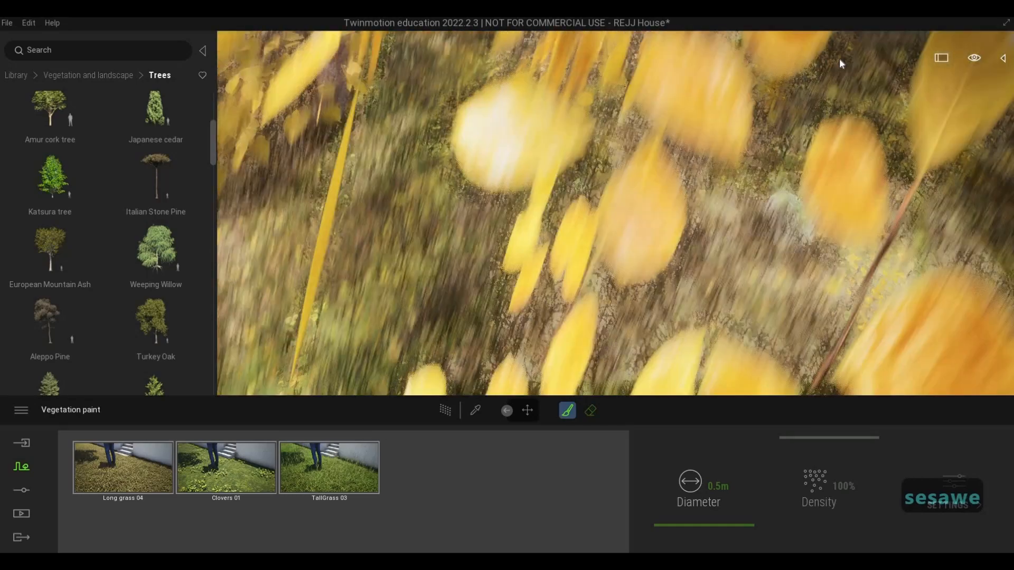
pyautogui.press('d')
pyautogui.press('d')
pyautogui.press('q')
pyautogui.press('s')
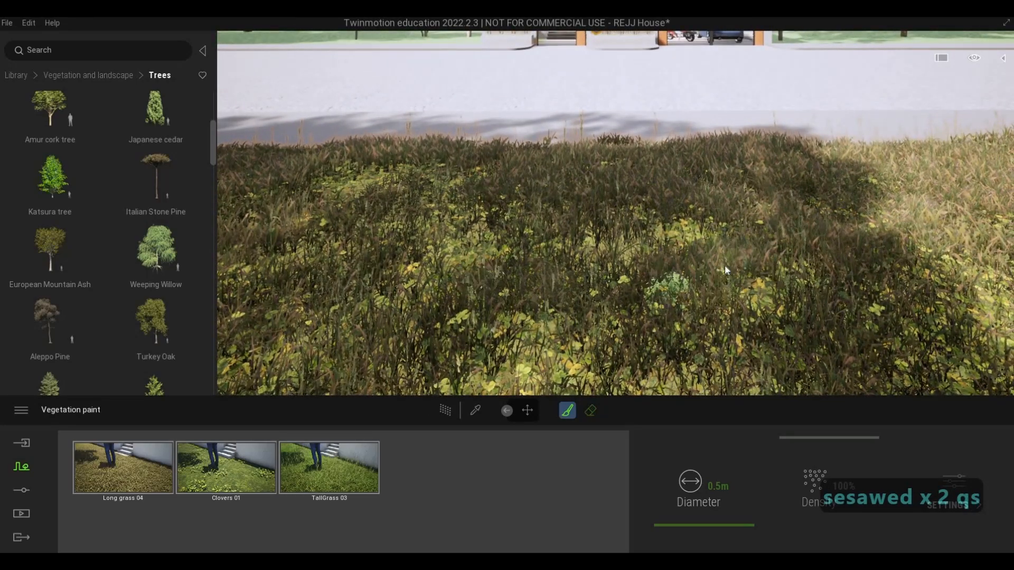
pyautogui.press('a')
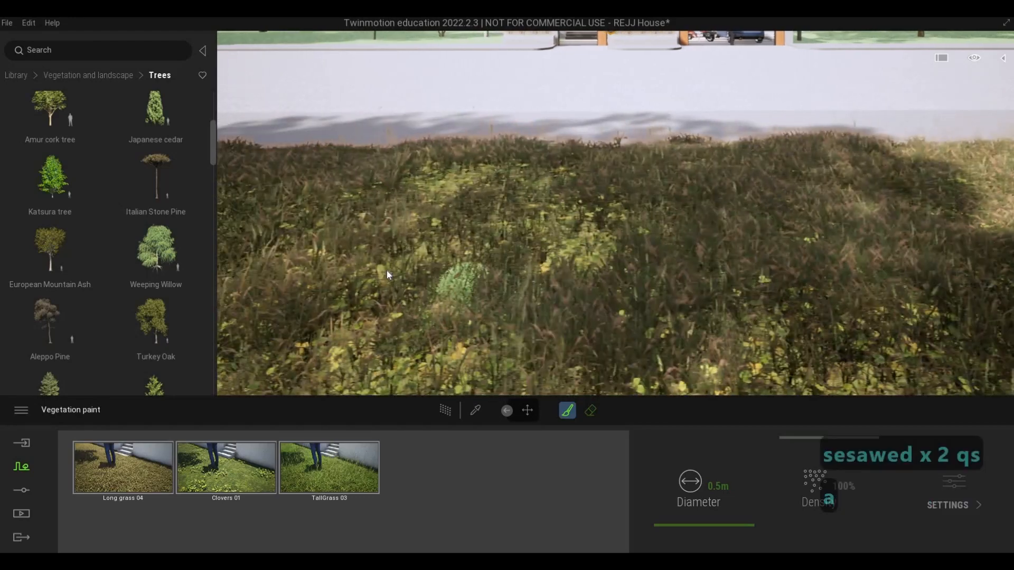
pyautogui.press('s')
pyautogui.press('d')
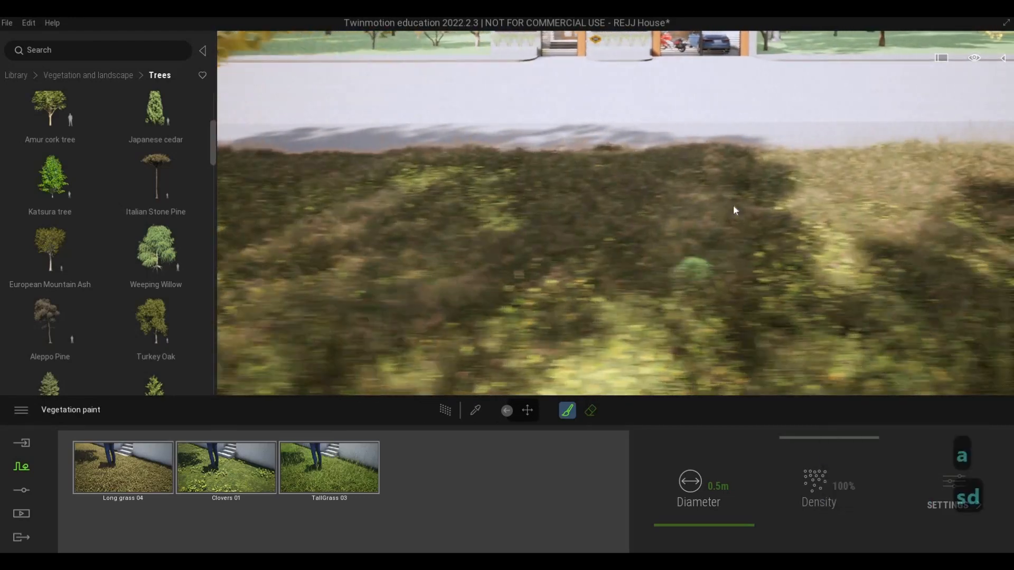
pyautogui.press('w')
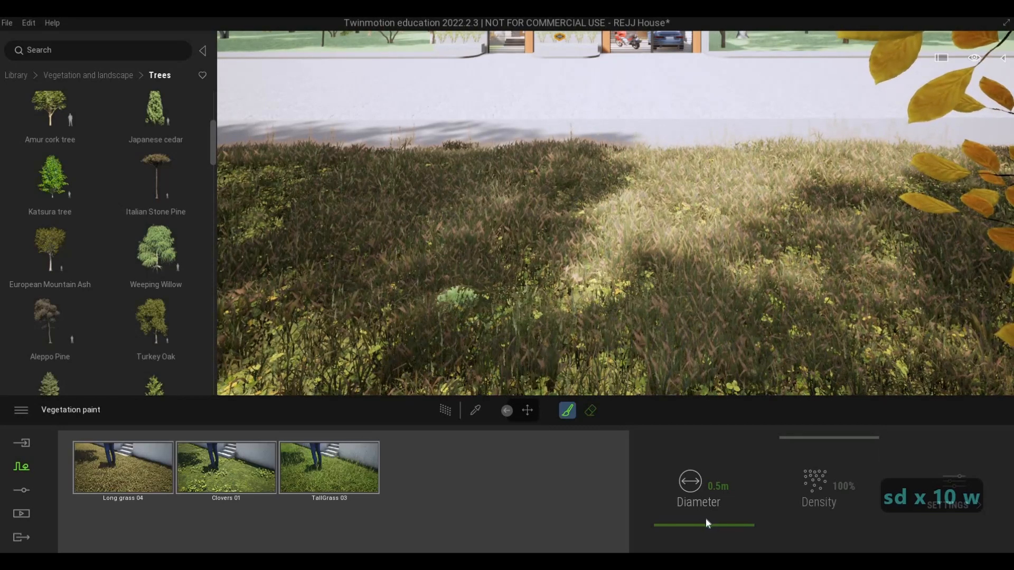
# Set the grass brush diameter to 2.1 m and leave vegetation painting.
pyautogui.moveTo(702, 516); pyautogui.dragTo(702, 529)
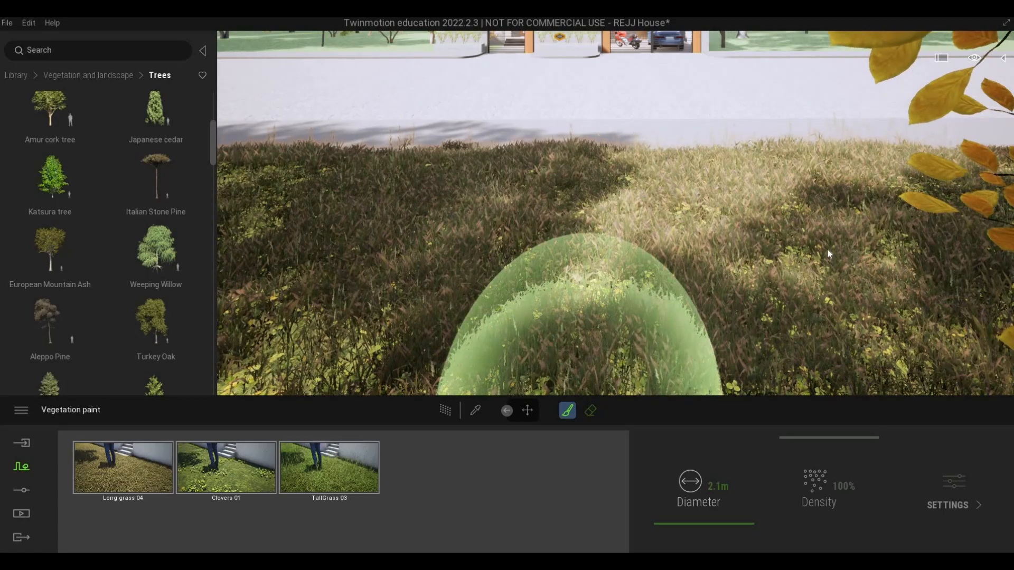
pyautogui.press('s')
pyautogui.press('d')
pyautogui.press('e')
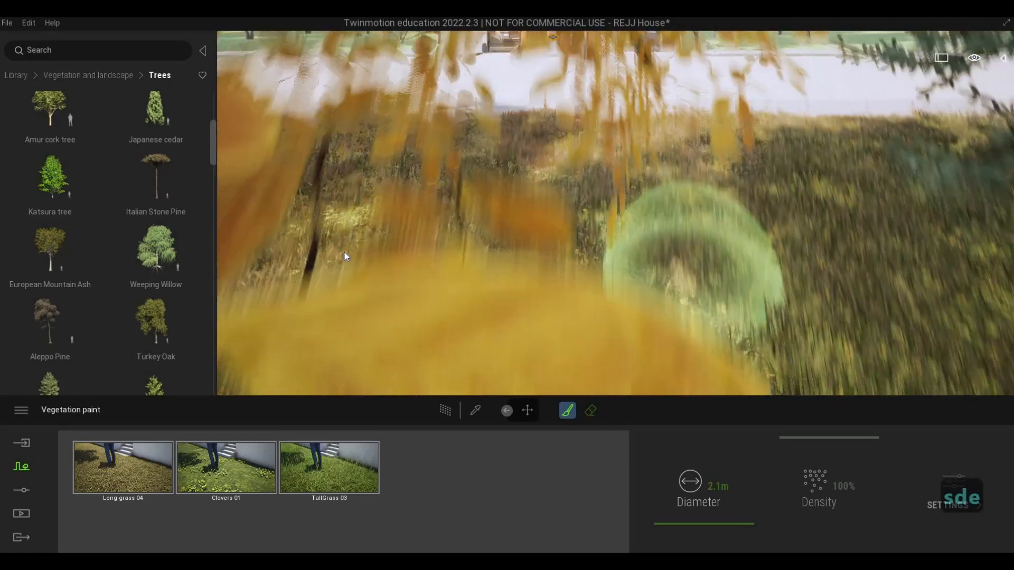
pyautogui.press('a')
pyautogui.press('w')
pyautogui.press('w')
pyautogui.press('w')
pyautogui.press('w')
pyautogui.press('w')
pyautogui.press('w')
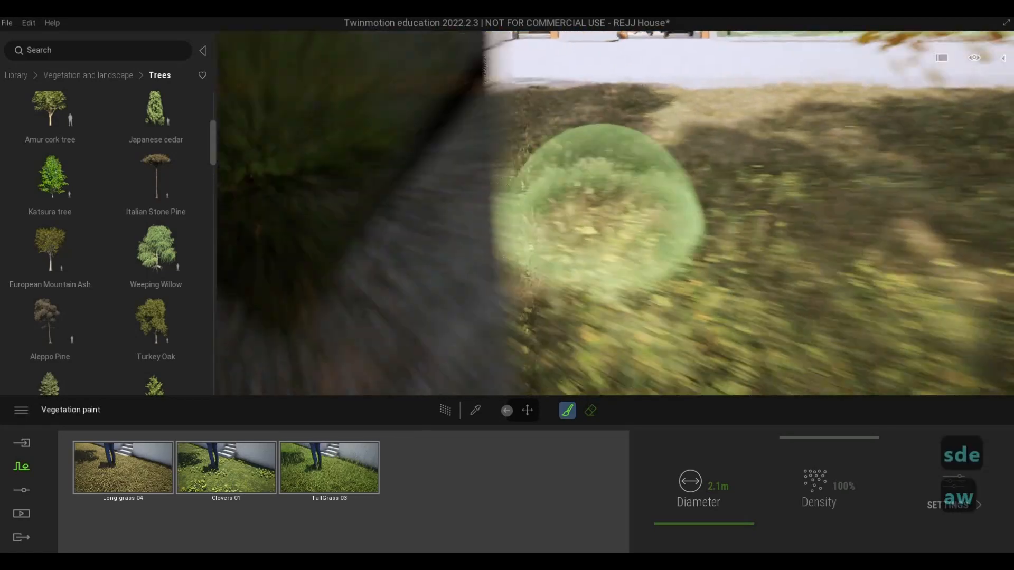
pyautogui.press('q')
pyautogui.press('Escape')
pyautogui.press('Escape')
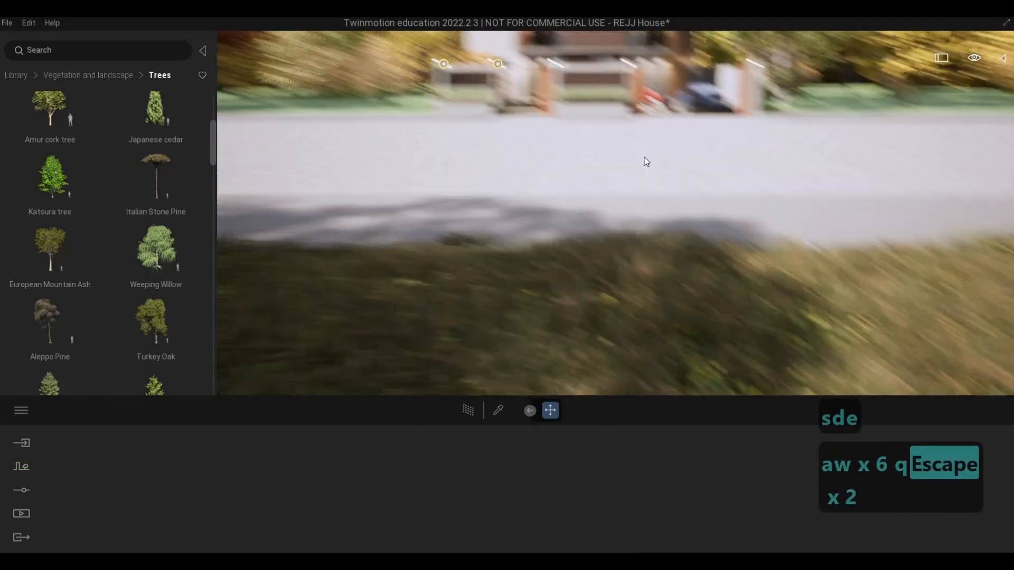
# Save the house scene under its existing file name.
pyautogui.press('s')
pyautogui.press('capslock')
pyautogui.press('a')
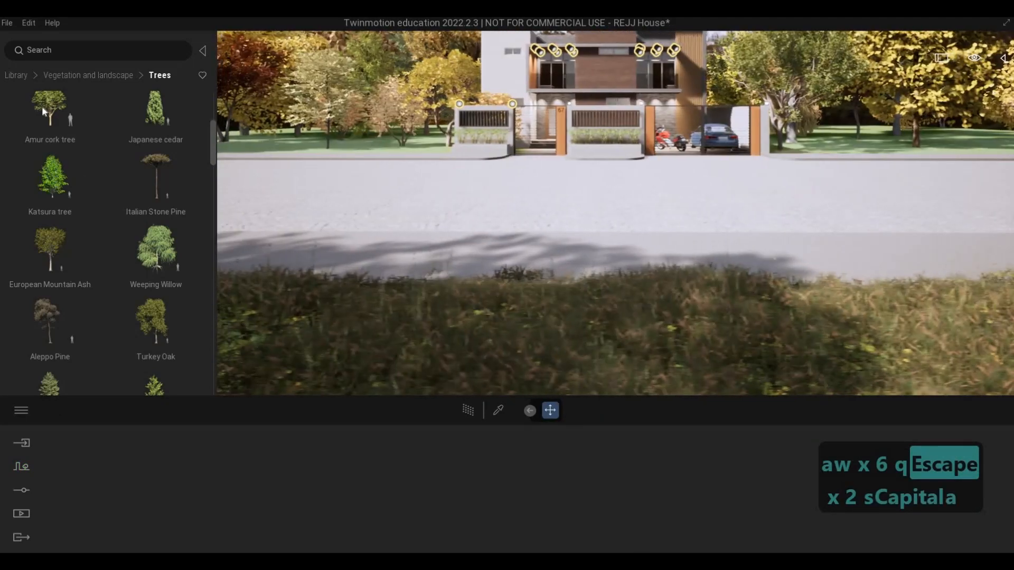
pyautogui.press('s')
pyautogui.click(6, 23)
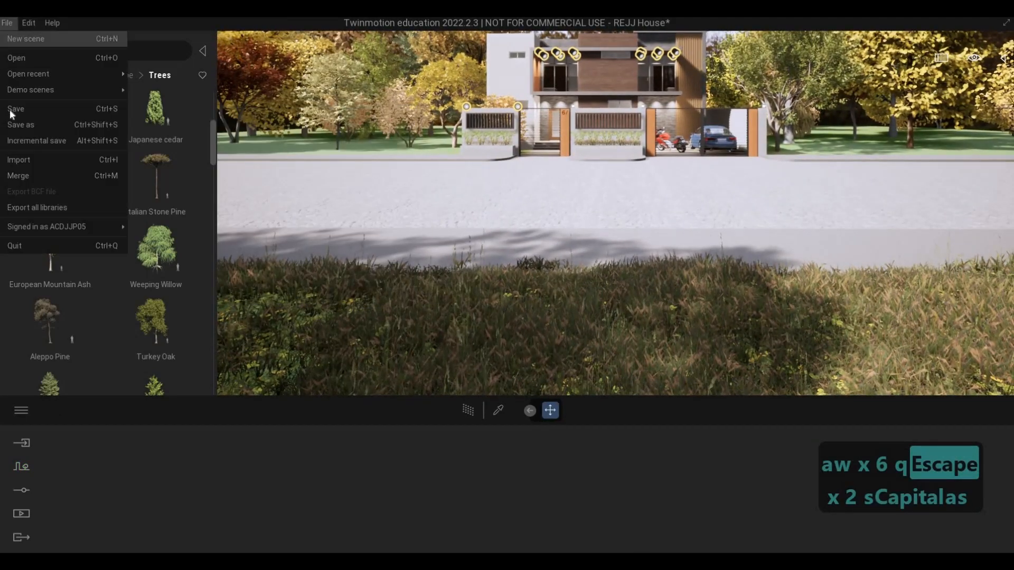
pyautogui.click(10, 107)
pyautogui.press('F1')
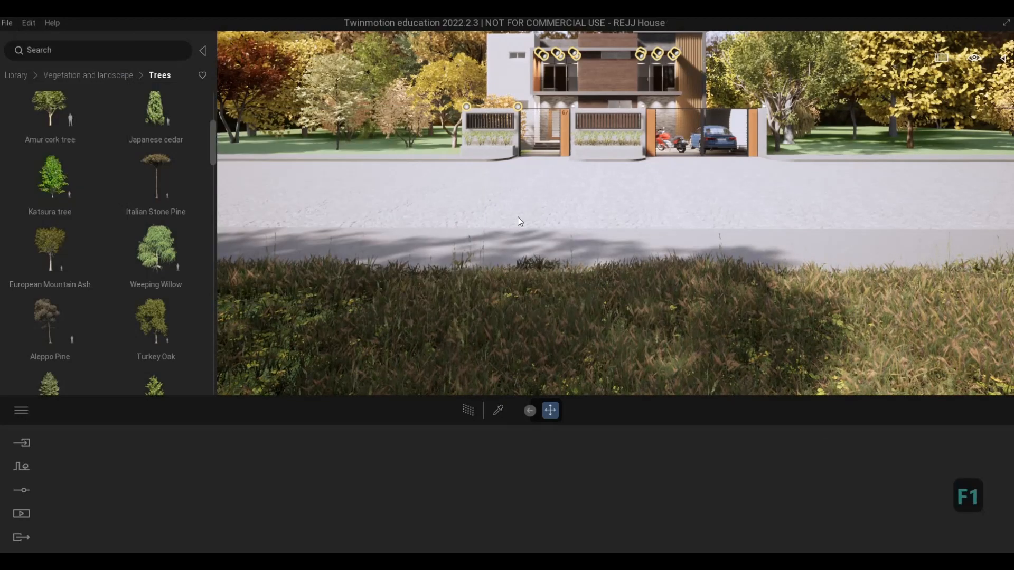
# Place a Chinaberry Tree in the foreground grass across the street, on the left side of the view towards the house.
pyautogui.press('s')
pyautogui.press('s')
pyautogui.press('d')
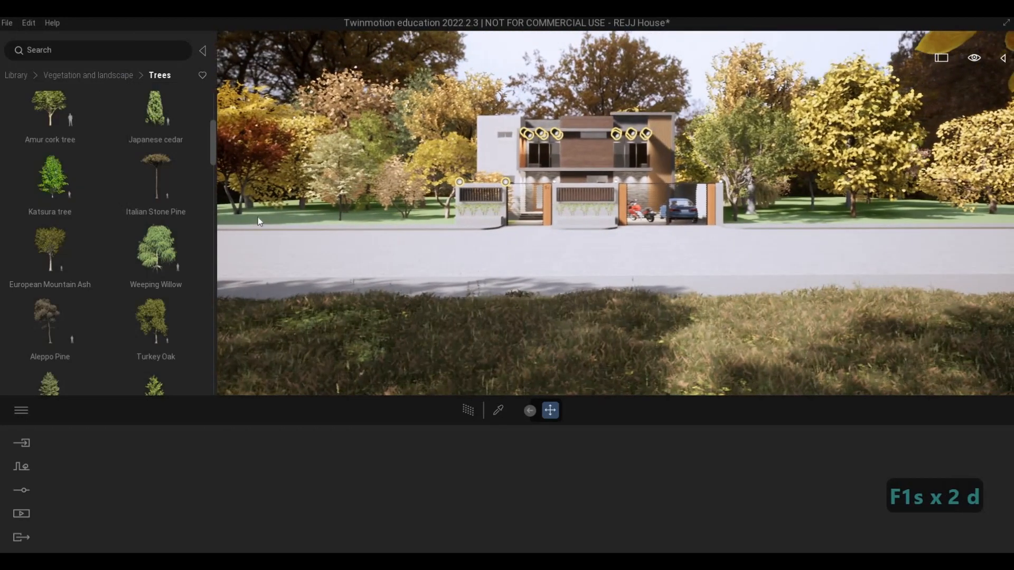
pyautogui.press('a')
pyautogui.scroll(1, 81, 223)
pyautogui.scroll(3, 81, 223)
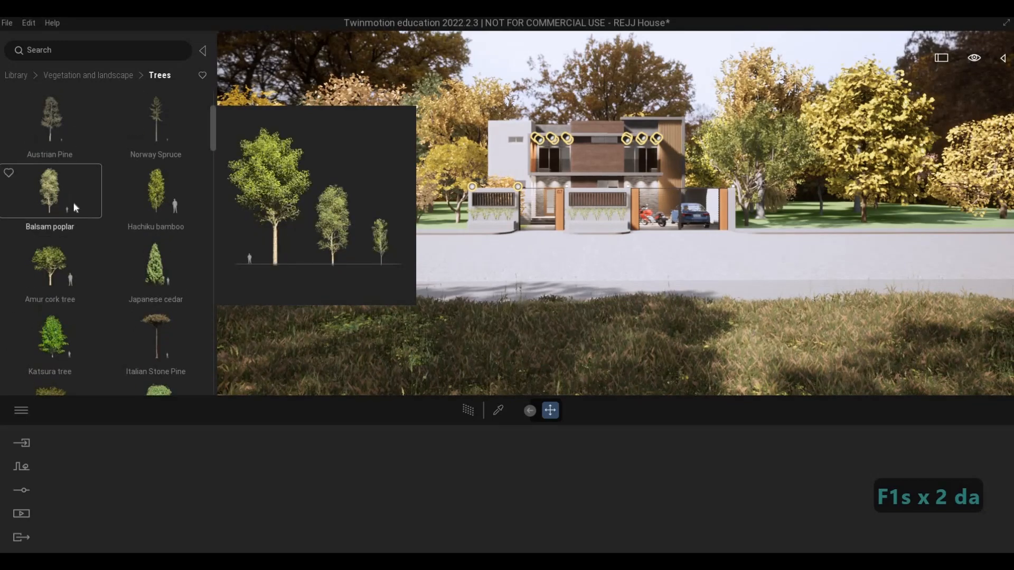
pyautogui.moveTo(358, 331); pyautogui.dragTo(351, 349)
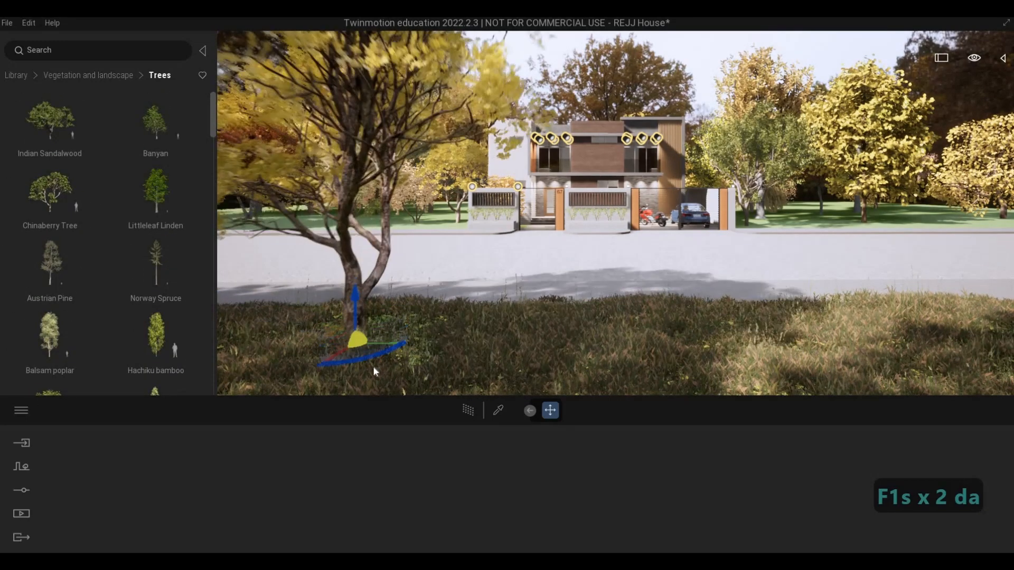
pyautogui.press('a')
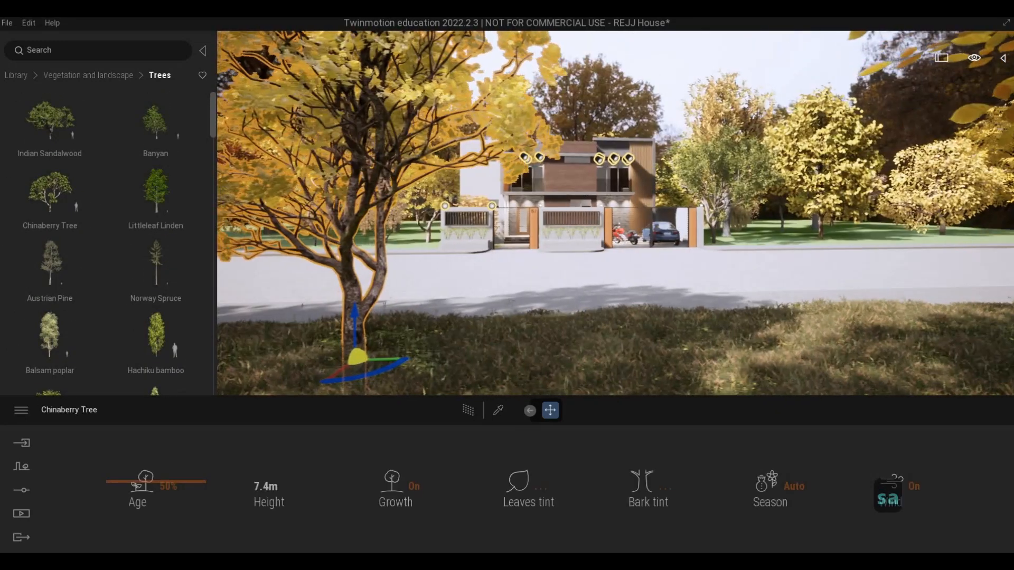
pyautogui.press('Escape')
# Move the foreground Chinaberry Tree slightly to the right along the grass, nearer to the house in the view.
pyautogui.press('w')
pyautogui.press('d')
pyautogui.press('e')
pyautogui.press('d')
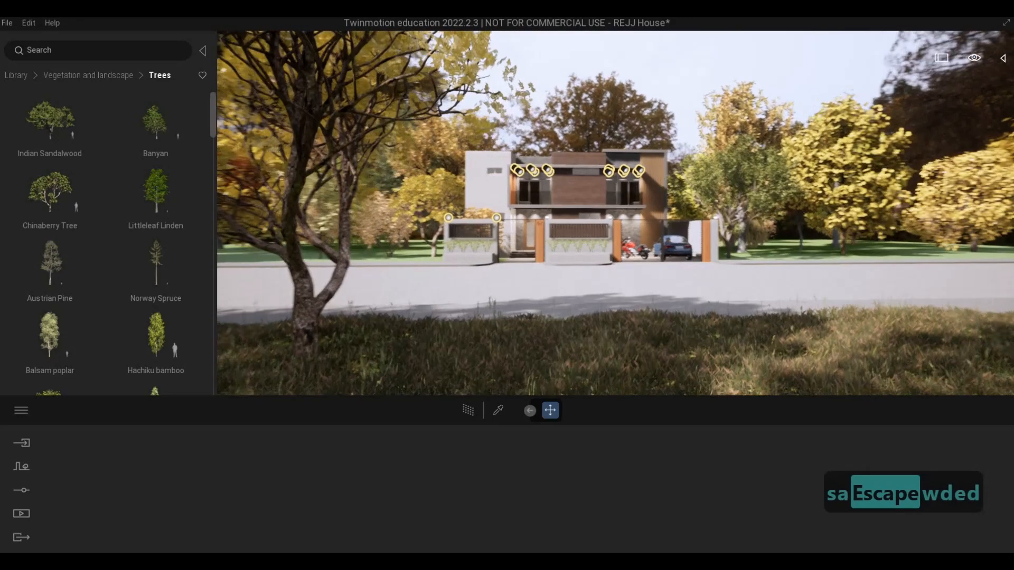
pyautogui.press('d')
pyautogui.press('w')
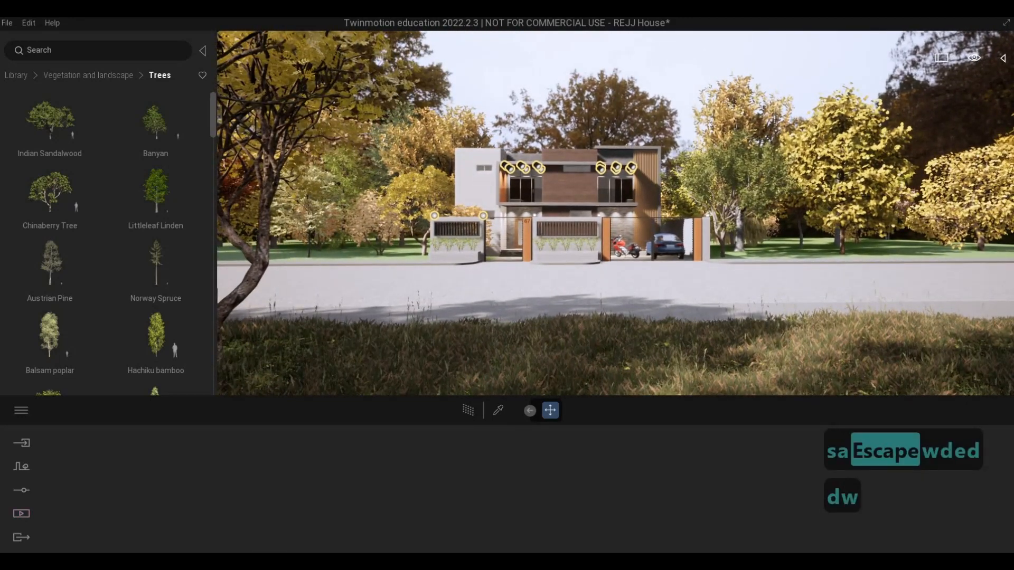
pyautogui.press('a')
pyautogui.press('s')
pyautogui.press('d')
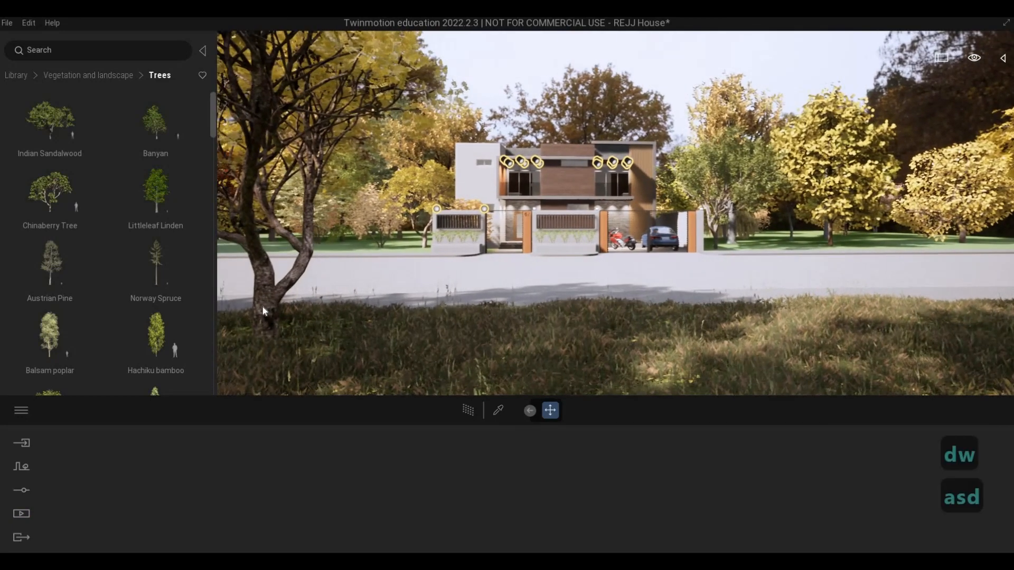
pyautogui.click(266, 347)
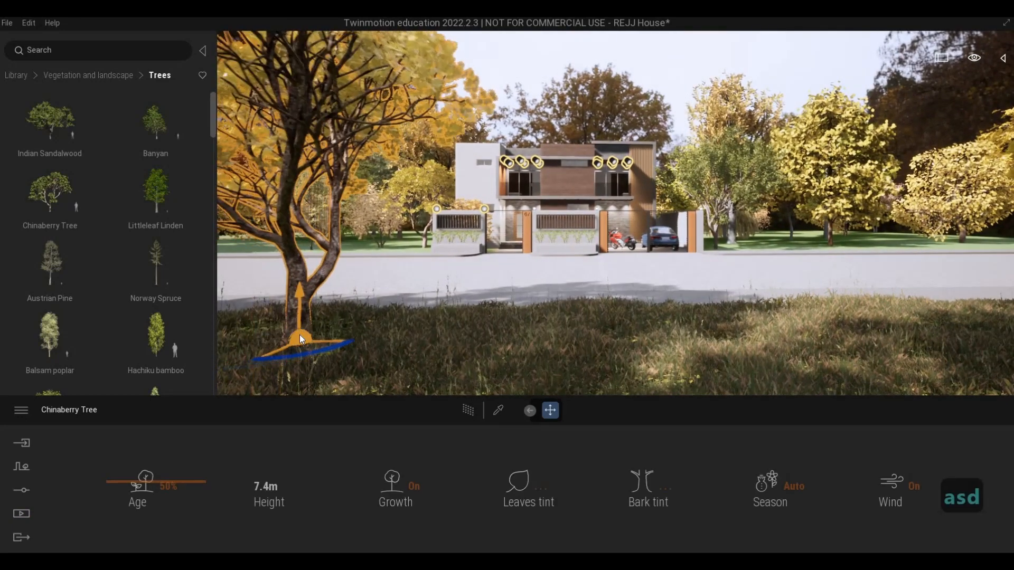
pyautogui.press('Escape')
pyautogui.press('Escape')
# Check the composition from across the street and shift the Chinaberry Tree farther right so its trunk stands inside the frame.
pyautogui.press('d')
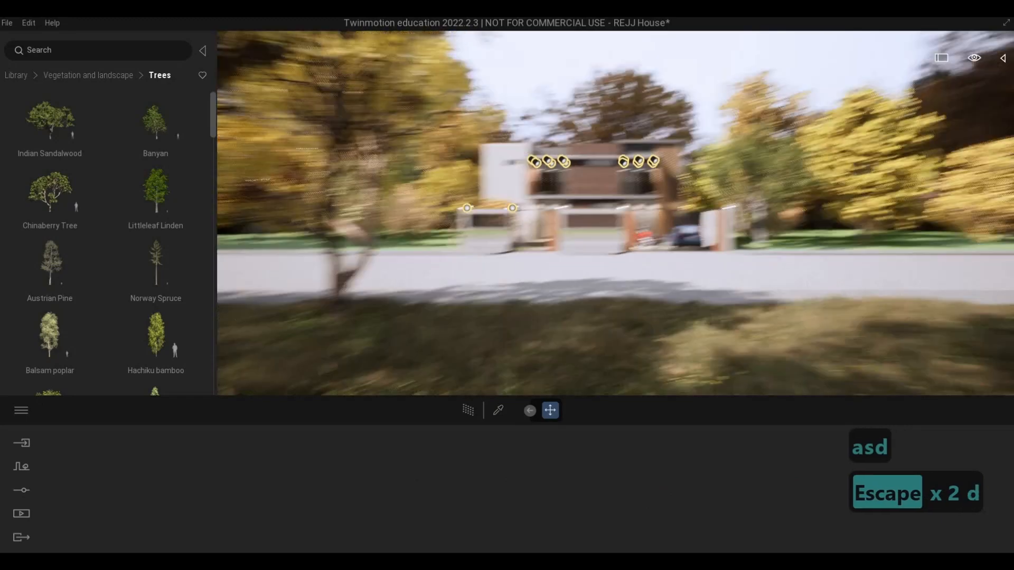
pyautogui.press('w')
pyautogui.press('d')
pyautogui.press('d')
pyautogui.press('d')
pyautogui.press('d')
pyautogui.press('a')
pyautogui.press('s')
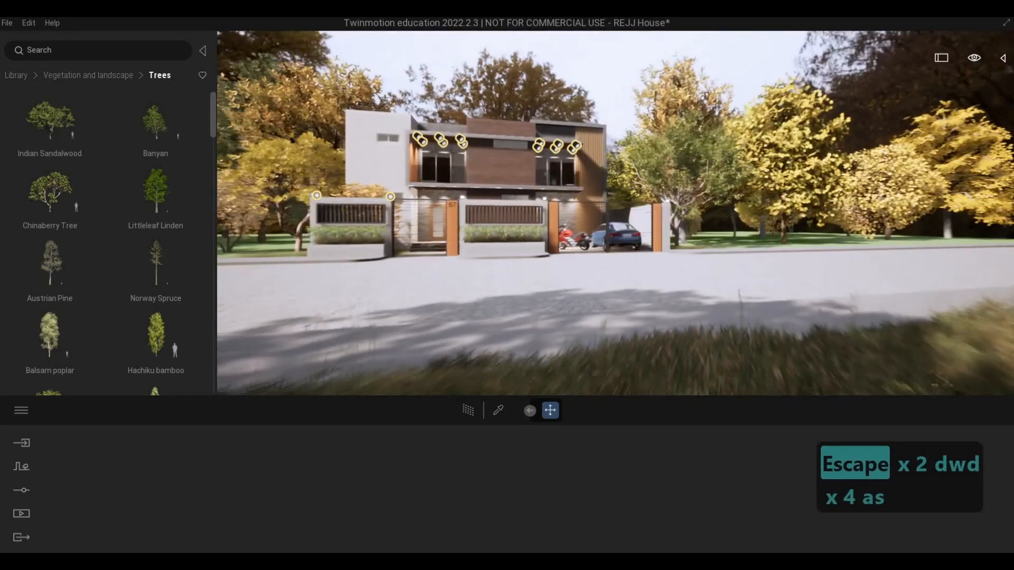
pyautogui.press('d')
pyautogui.press('s')
pyautogui.press('w')
pyautogui.press('a')
pyautogui.press('w')
pyautogui.press('w')
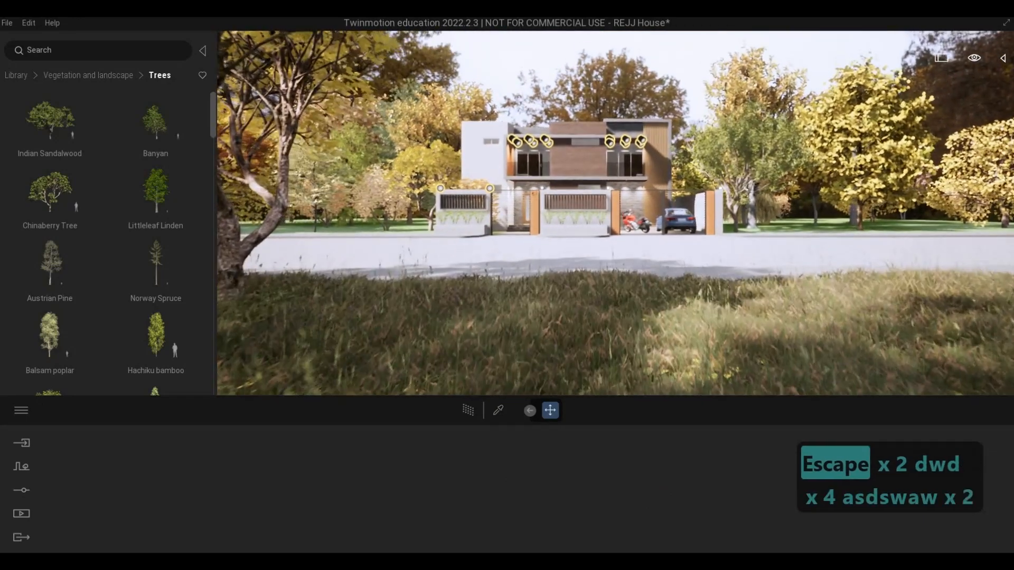
pyautogui.click(237, 324)
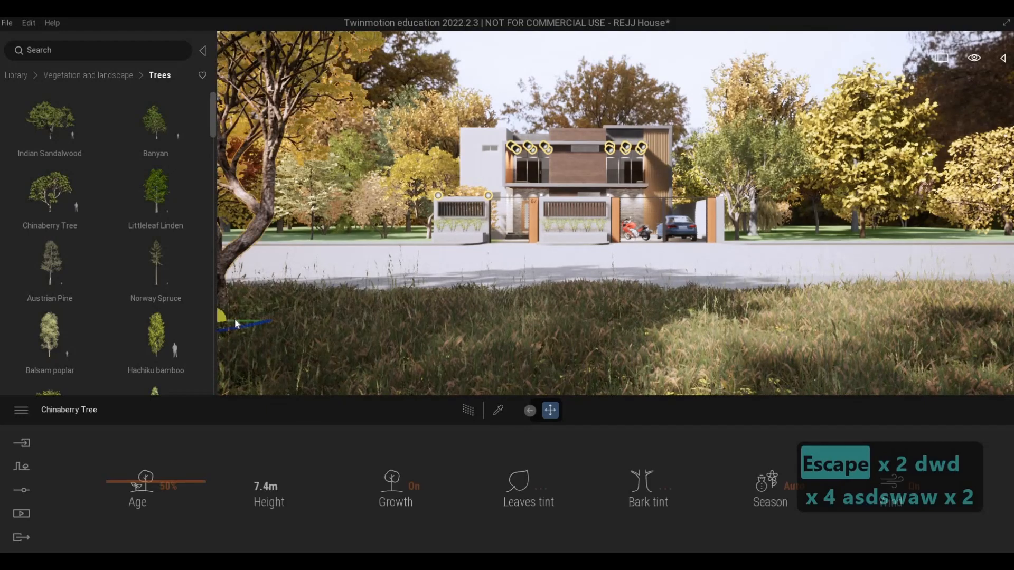
pyautogui.press('a')
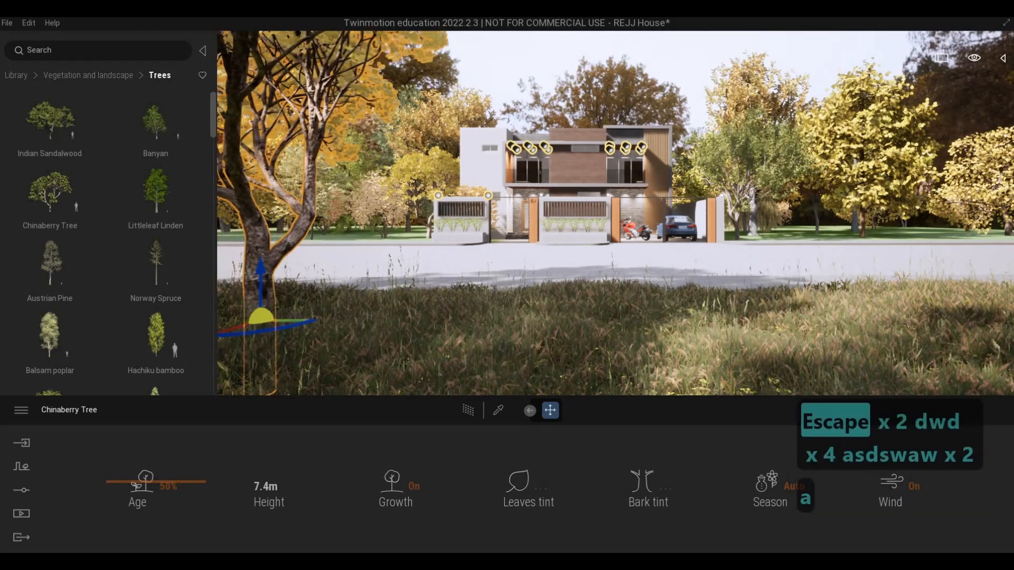
# Frame the house with the Chinaberry trunk in the left foreground and open the still image media.
pyautogui.press('w')
pyautogui.press('a')
pyautogui.press('a')
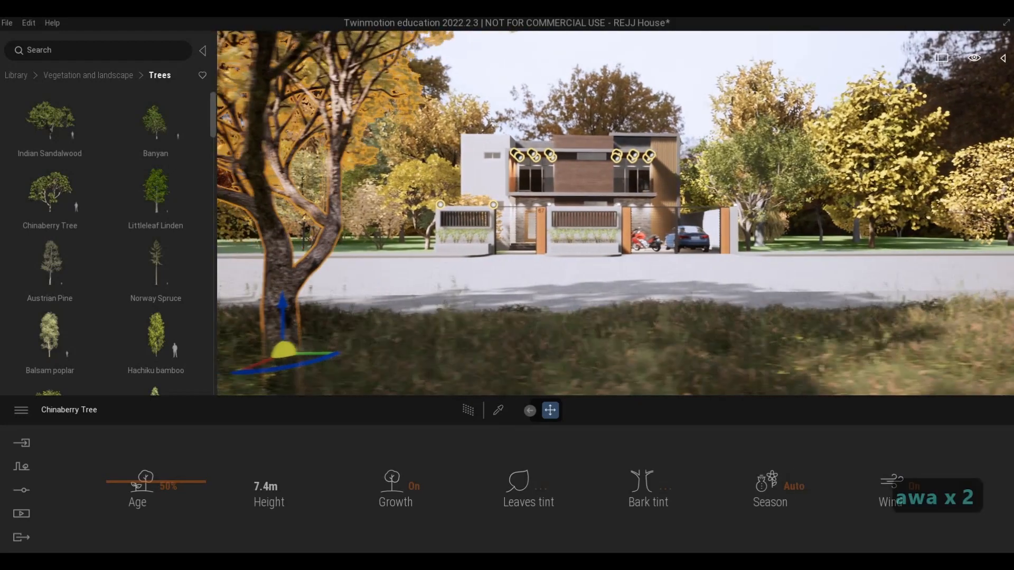
pyautogui.press('d')
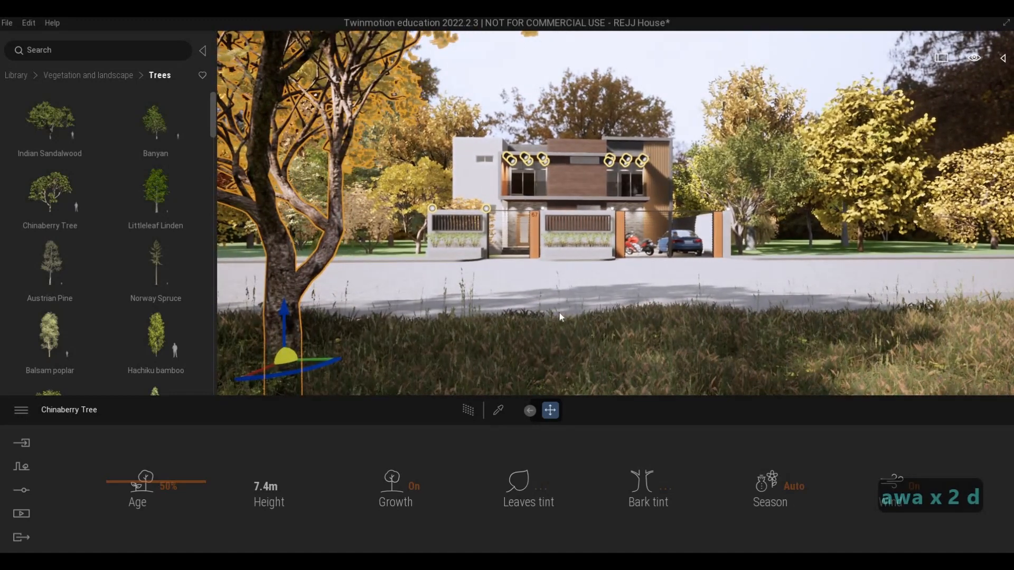
pyautogui.moveTo(559, 313); pyautogui.dragTo(553, 314, button='right')
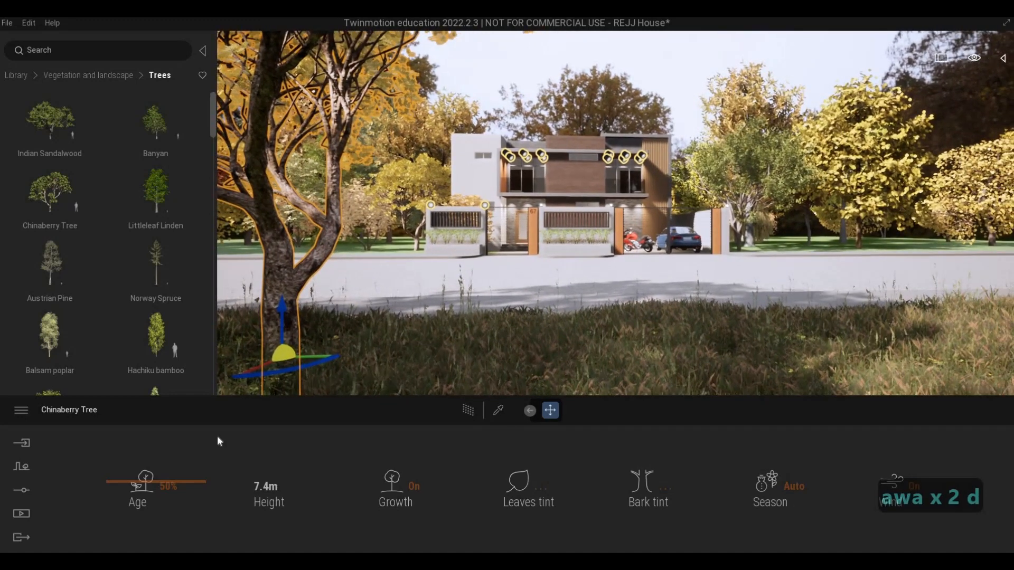
pyautogui.click(14, 516)
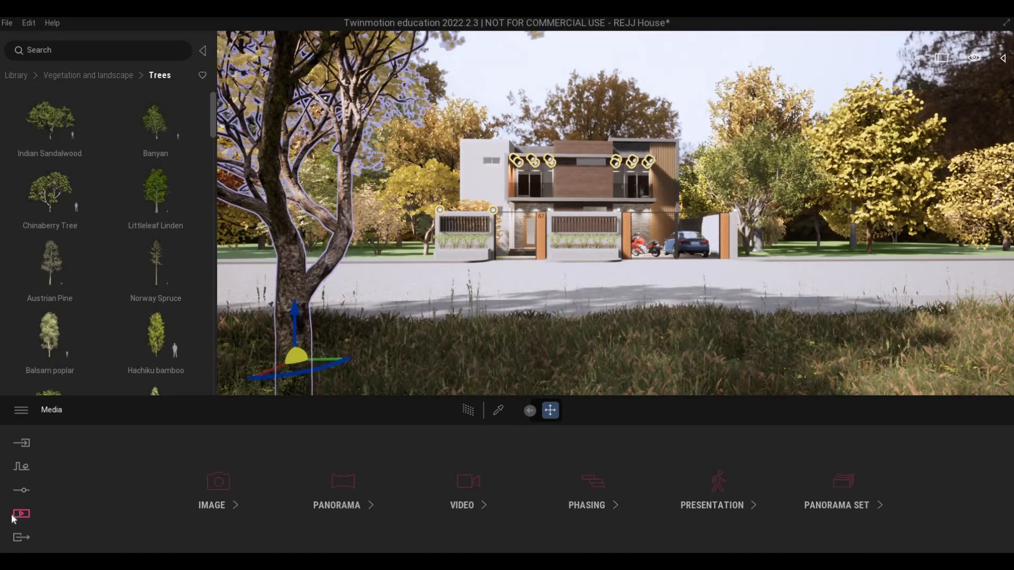
pyautogui.click(224, 487)
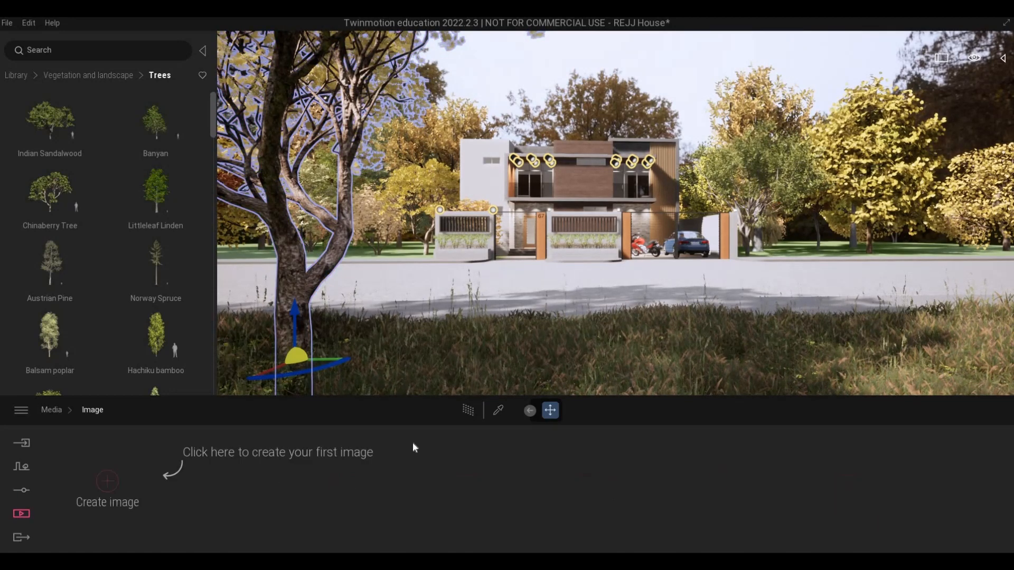
# Turn on the Path Tracer for the viewport and set its quality preset to High.
pyautogui.click(475, 414)
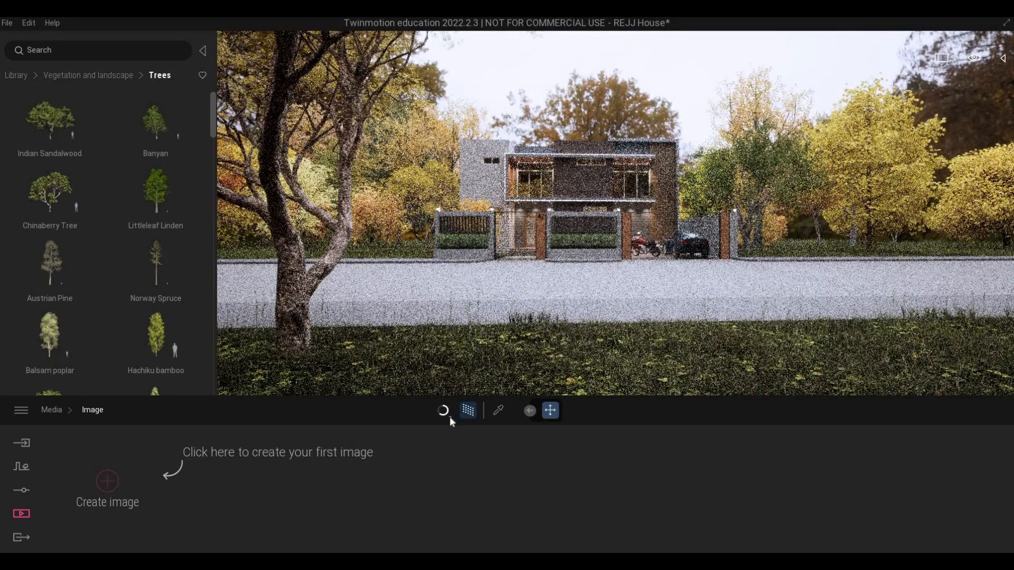
pyautogui.moveTo(449, 417)
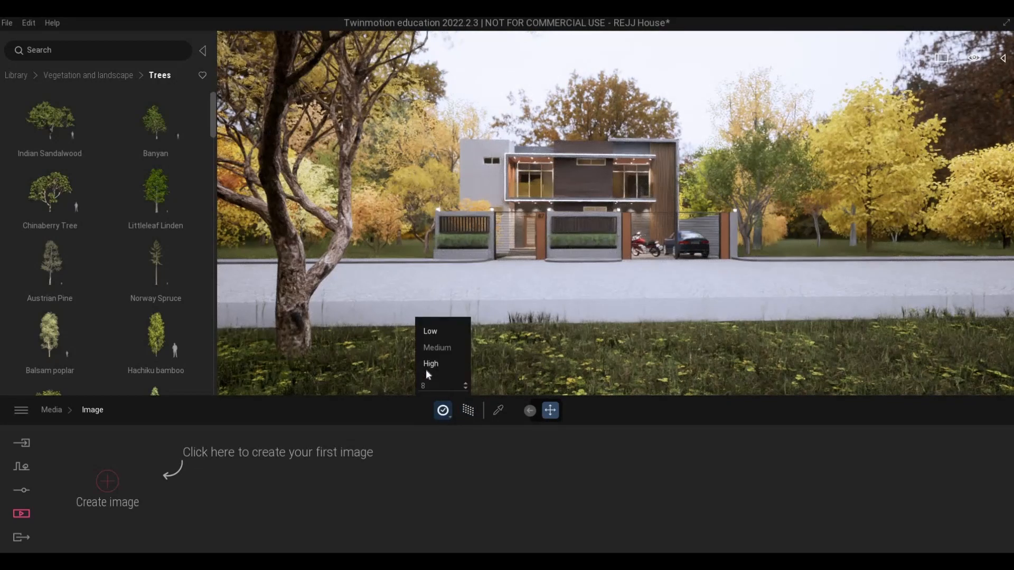
pyautogui.click(427, 369)
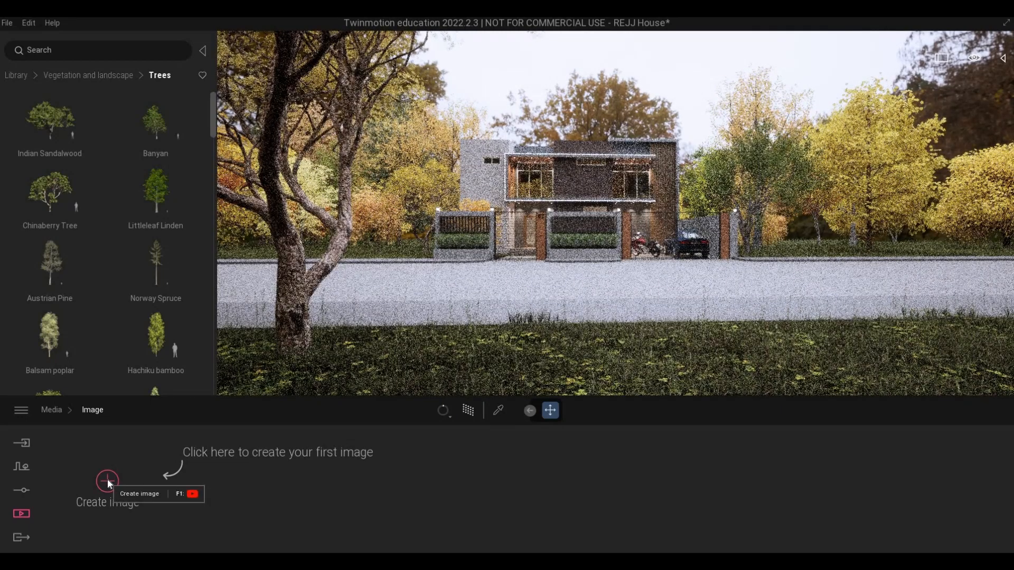
# Create an image from the framed house view and turn the Path Tracer off.
pyautogui.click(107, 482)
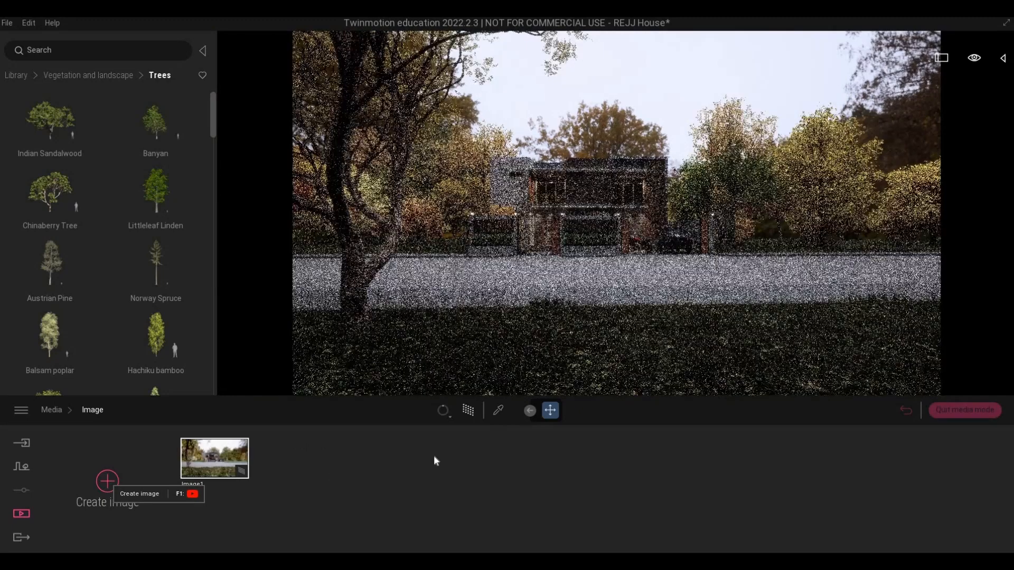
pyautogui.click(464, 414)
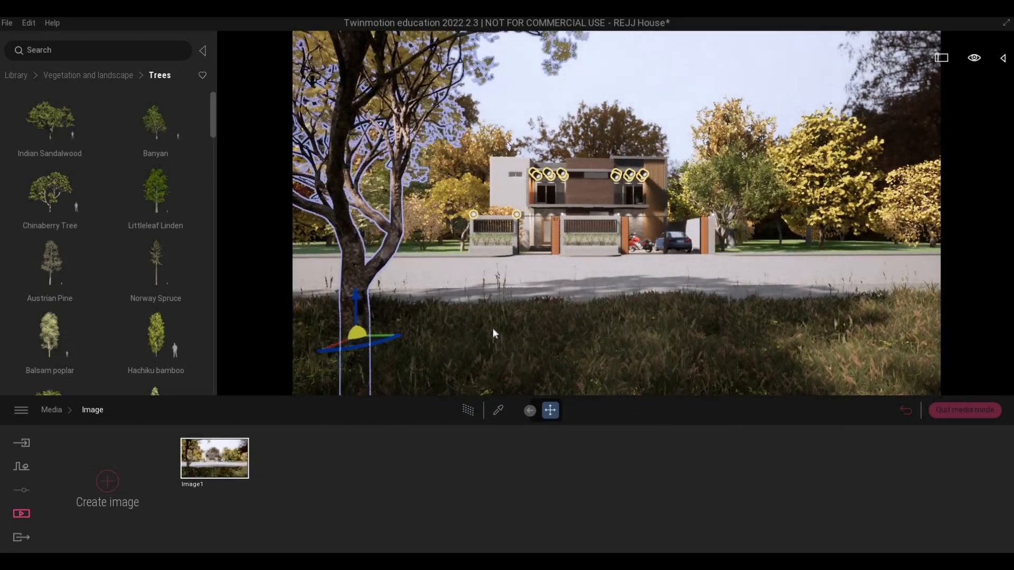
# Fly past the foreground tree towards the house and return to the camera view saved in Image1.
pyautogui.press('w')
pyautogui.press('w')
pyautogui.press('a')
pyautogui.press('a')
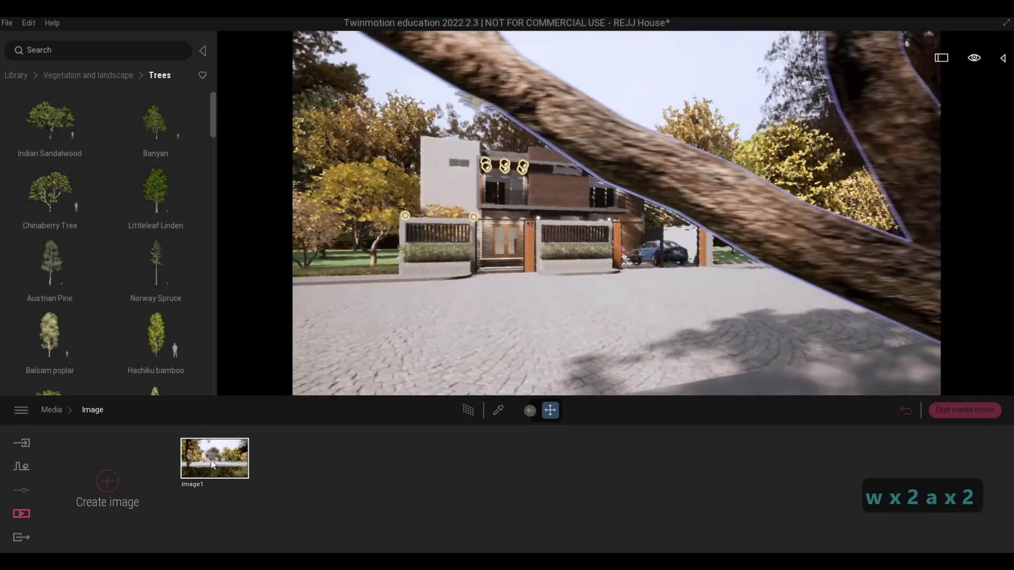
pyautogui.click(211, 460)
pyautogui.press('d')
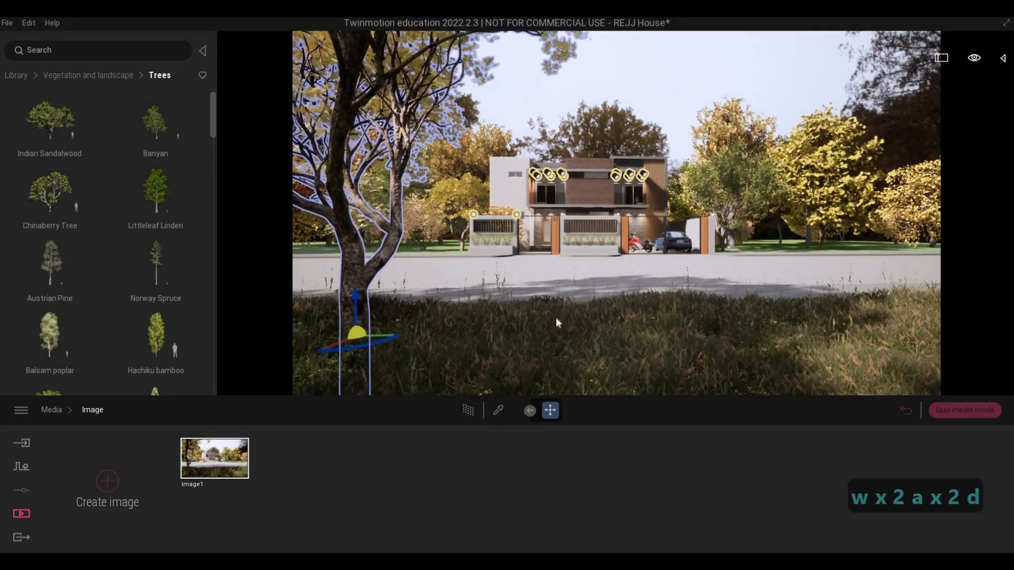
# Deselect the Chinaberry Tree and slightly reframe the view, keeping the tree on the left and the house centred.
pyautogui.press('Escape')
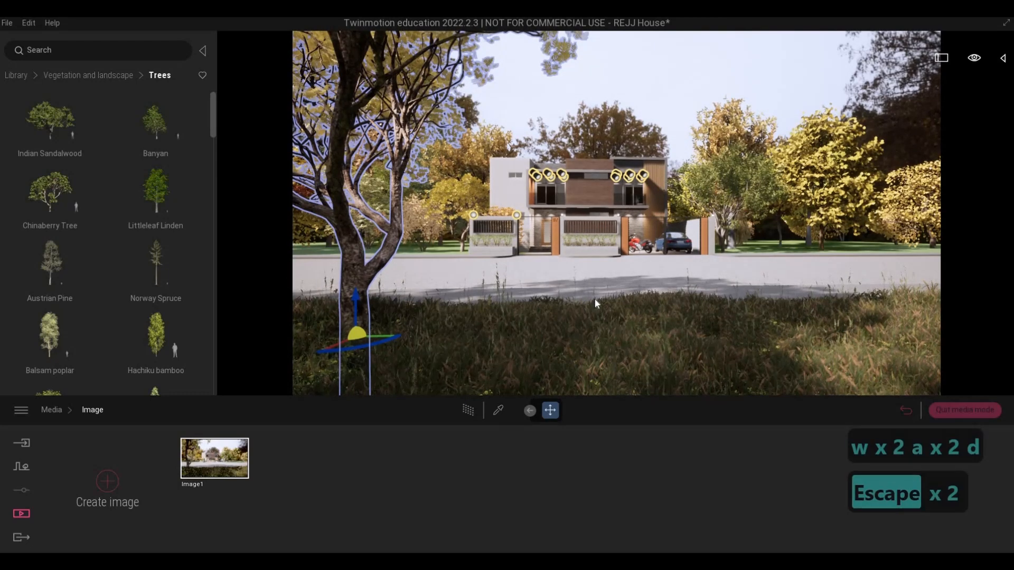
pyautogui.press('Escape')
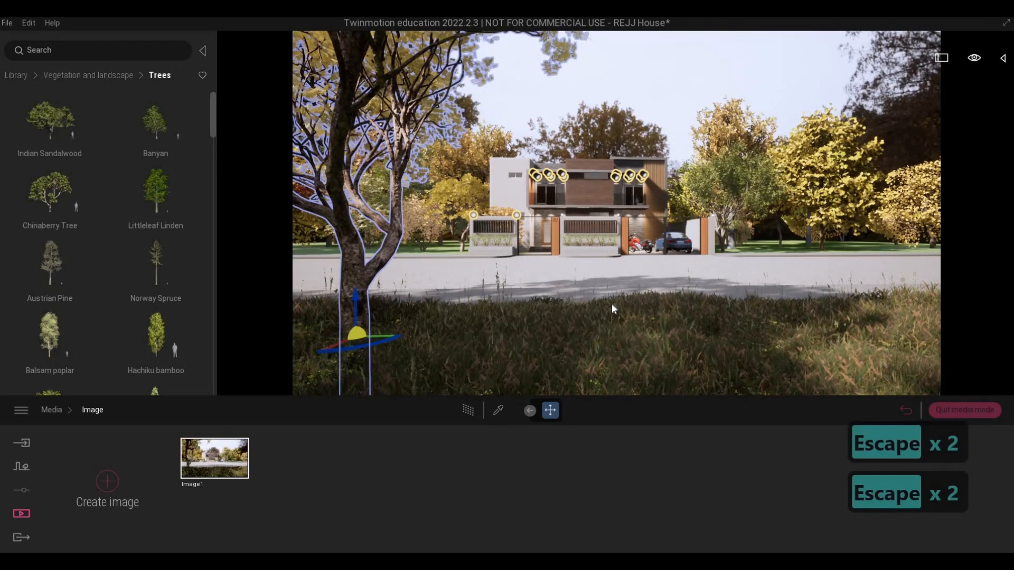
pyautogui.press('e')
pyautogui.press('w')
pyautogui.press('q')
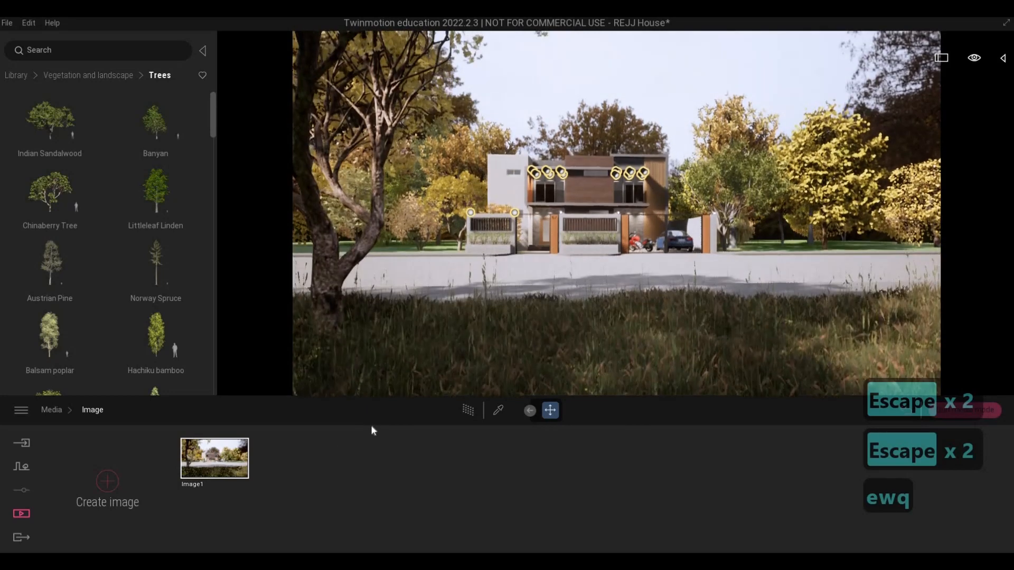
# Bring the view slightly closer to the house and shift the foreground Chinaberry Tree sideways towards it.
pyautogui.press('2')
pyautogui.press('w')
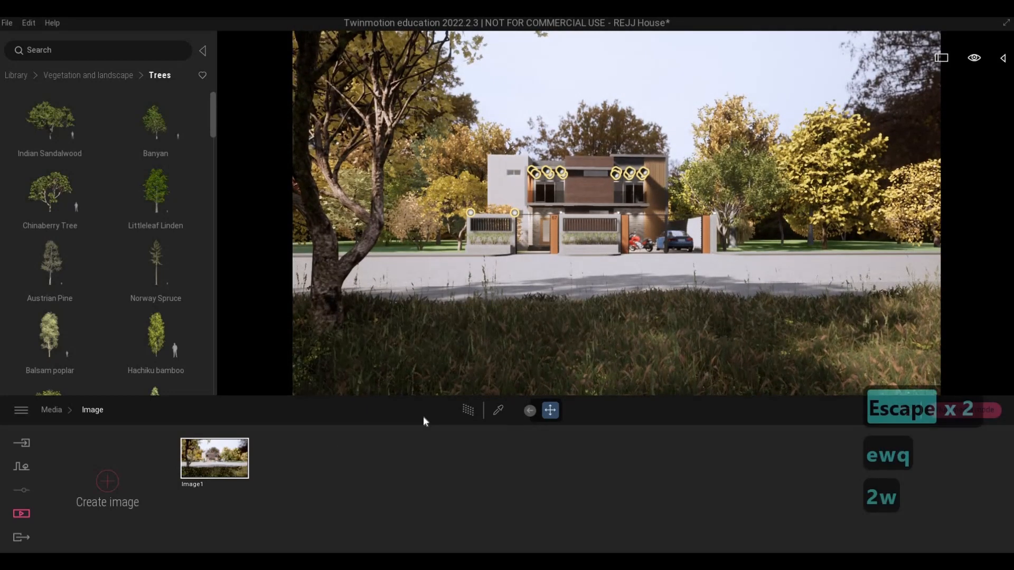
pyautogui.press('w')
pyautogui.press('w')
pyautogui.press('3')
pyautogui.press('w')
pyautogui.press('a')
pyautogui.press('a')
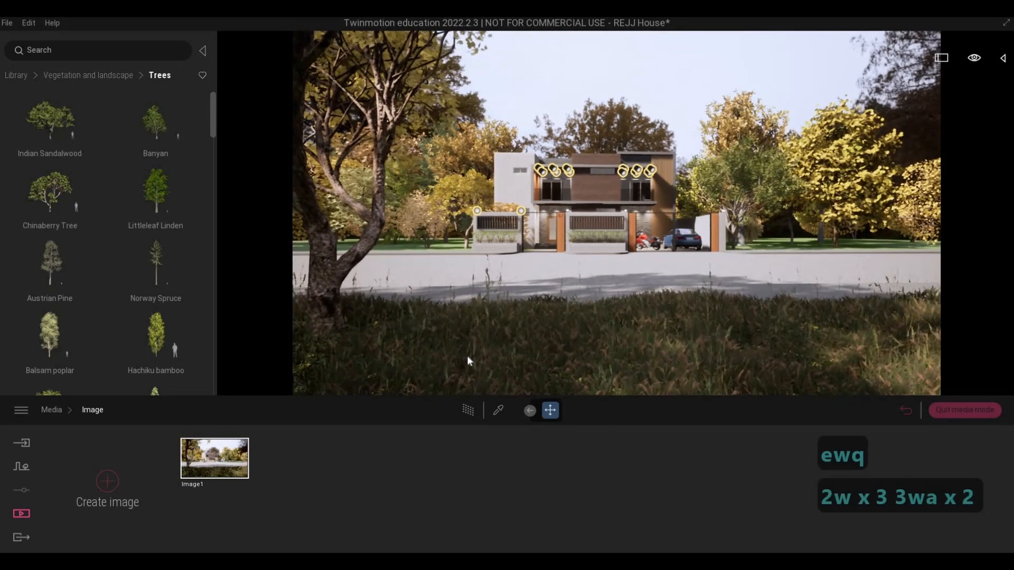
pyautogui.press('w')
pyautogui.press('w')
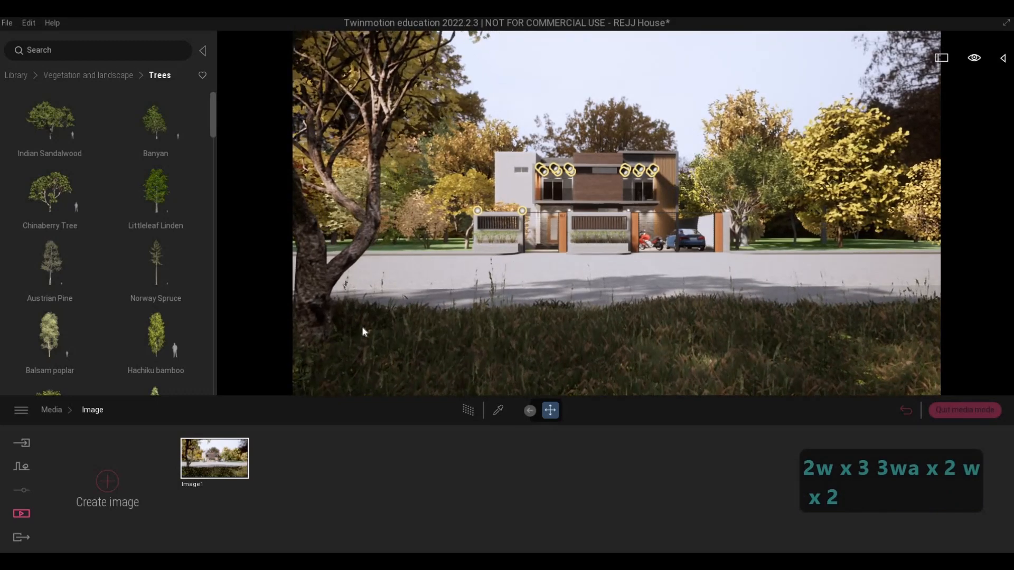
pyautogui.click(330, 294)
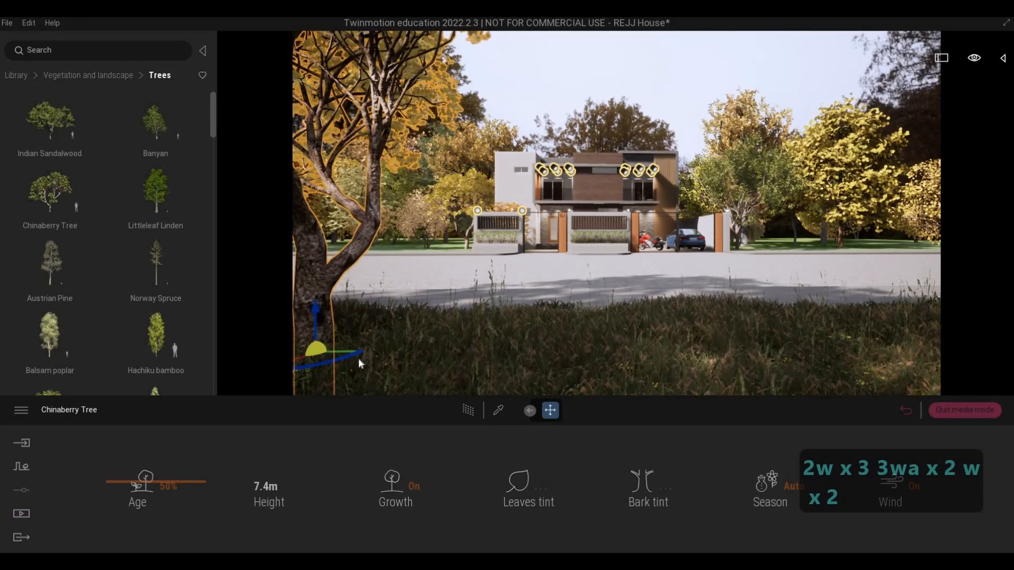
pyautogui.moveTo(359, 364); pyautogui.dragTo(545, 350)
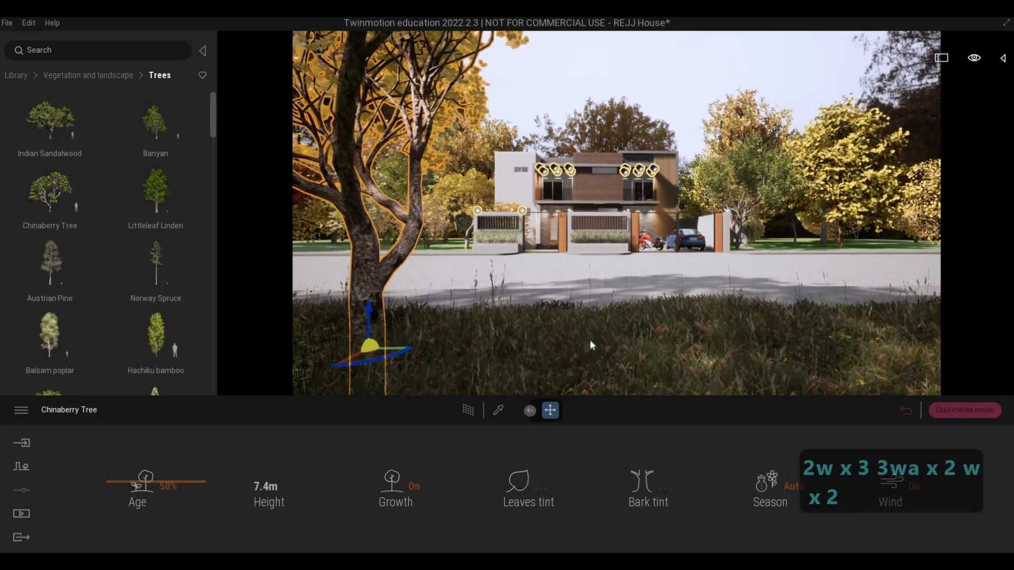
# Tighten the framing on the house and shift the Chinaberry Tree sideways again so its whole trunk stays in the image frame.
pyautogui.press('d')
pyautogui.press('w')
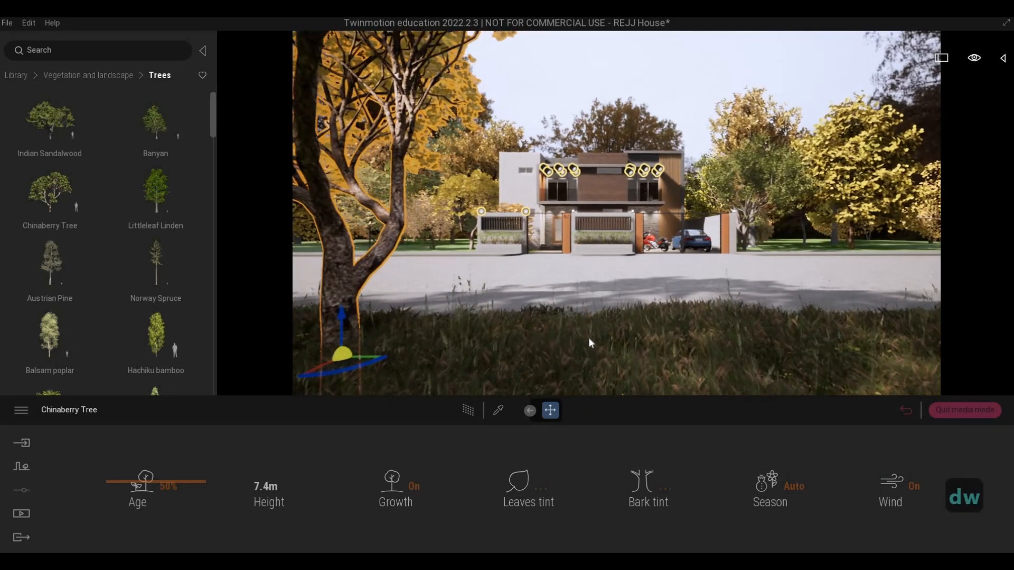
pyautogui.press('d')
pyautogui.press('w')
pyautogui.press('e')
pyautogui.press('w')
pyautogui.press('e')
pyautogui.press('w')
pyautogui.press('s')
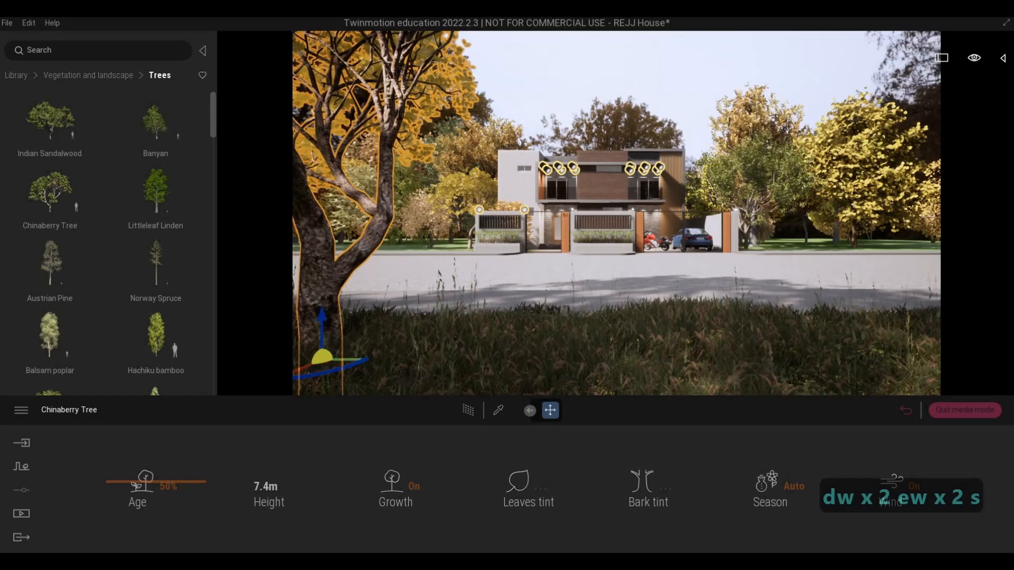
pyautogui.press('w')
pyautogui.press('w')
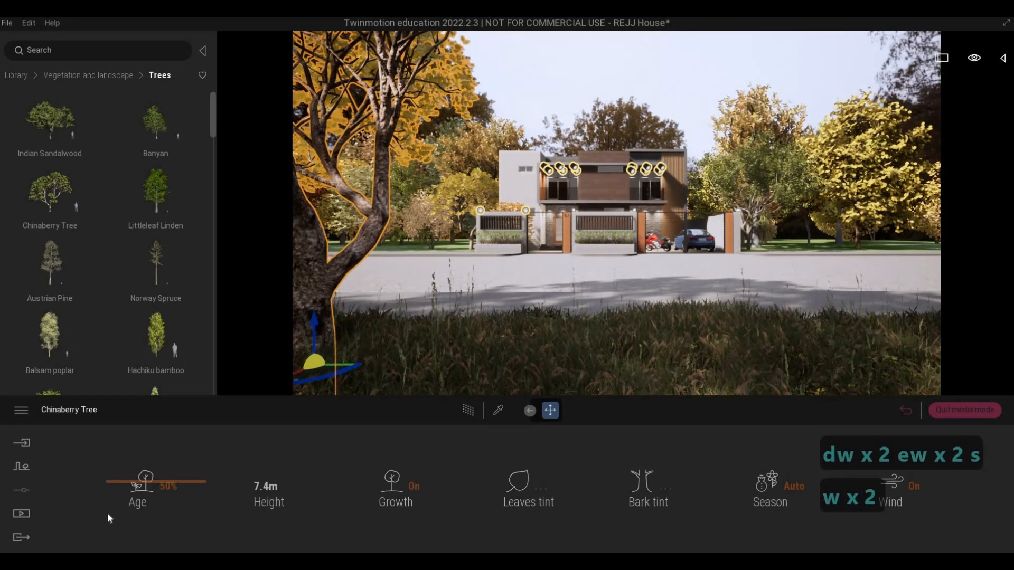
pyautogui.click(21, 514)
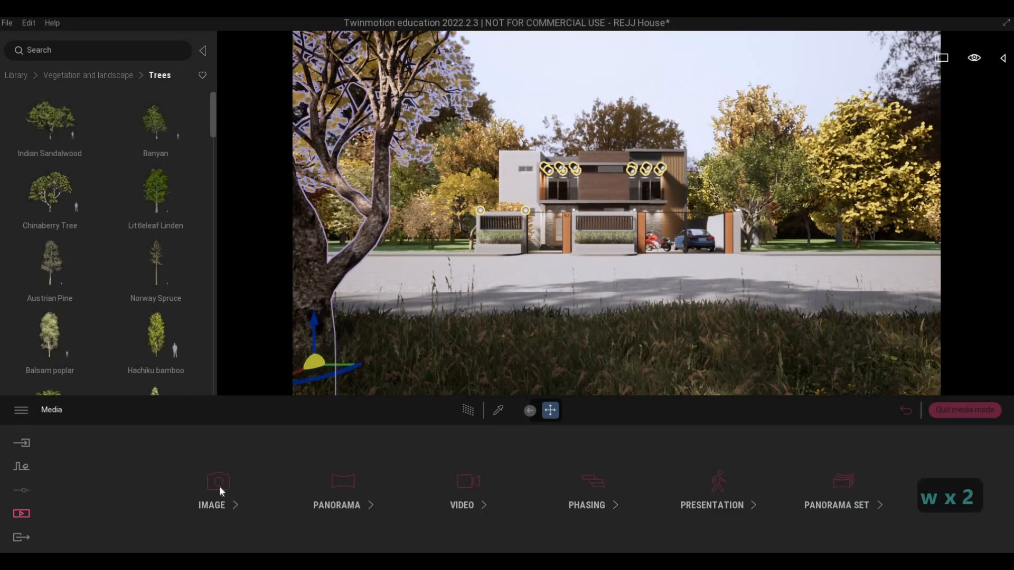
pyautogui.click(220, 486)
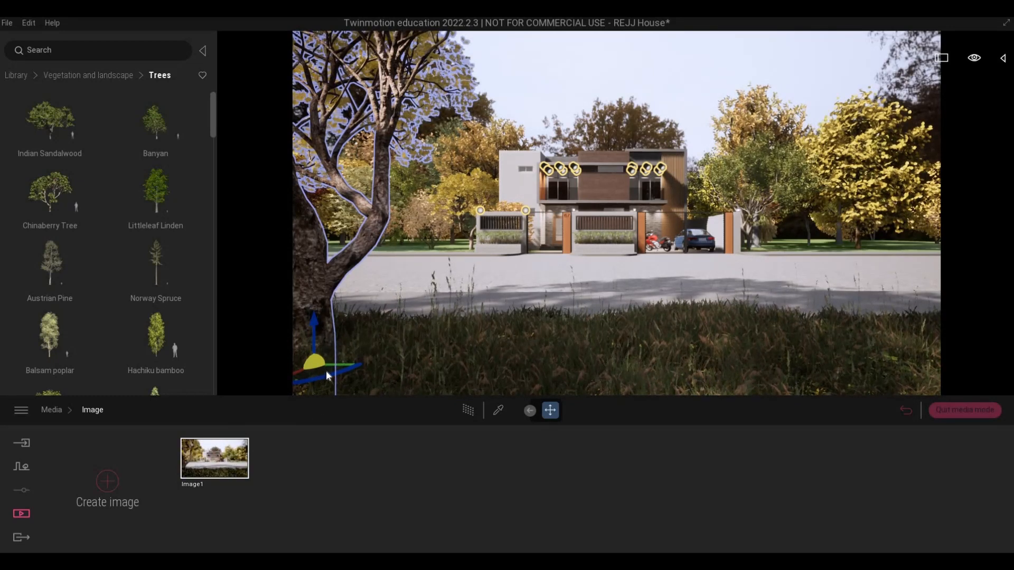
pyautogui.moveTo(317, 381); pyautogui.dragTo(372, 389)
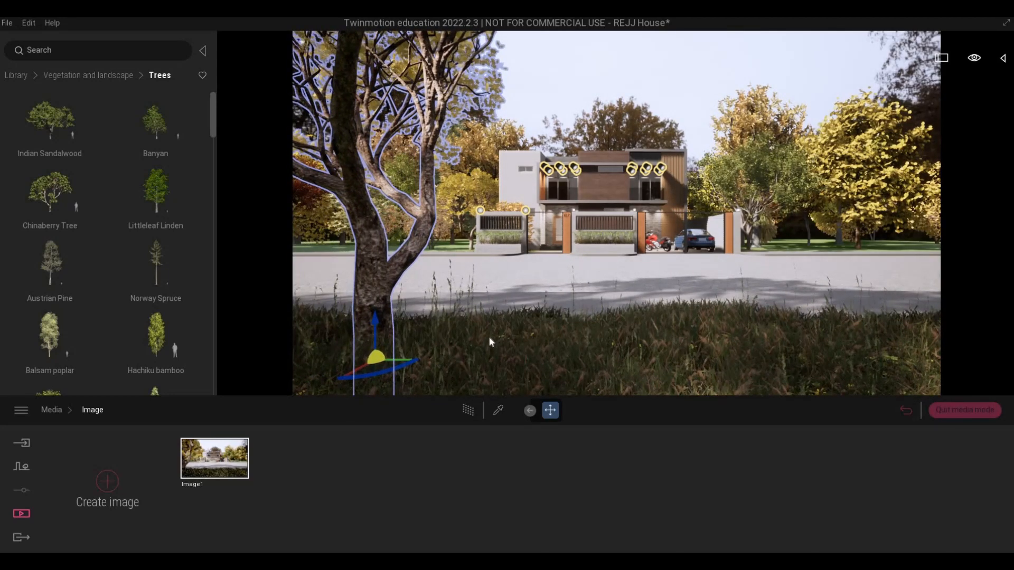
# Adjust the framing to show the base of the foreground tree and refresh Image1 with this view.
pyautogui.press('w')
pyautogui.press('w')
pyautogui.press('w')
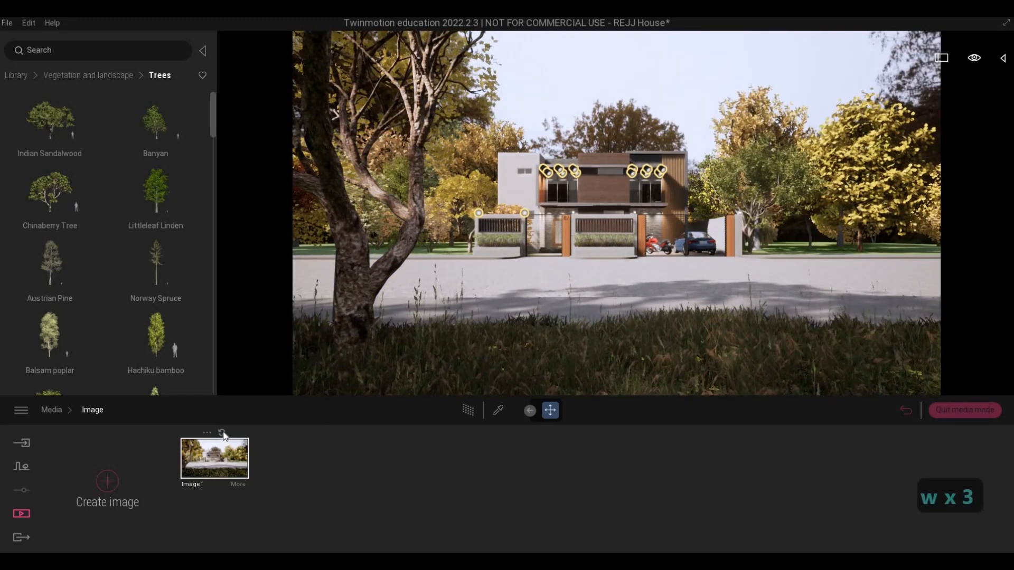
# Fly past the foreground tree and across the street to a close, angled view of the house's front gate.
pyautogui.press('a')
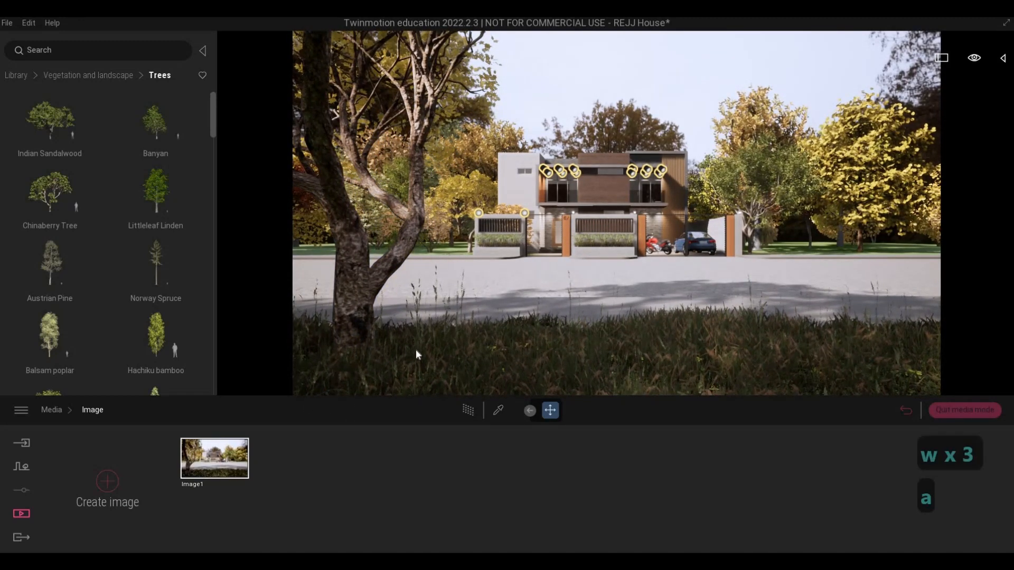
pyautogui.press('w')
pyautogui.press('w')
pyautogui.press('4')
pyautogui.moveTo(454, 338); pyautogui.dragTo(520, 339, button='right')
pyautogui.press('s')
pyautogui.press('d')
pyautogui.press('a')
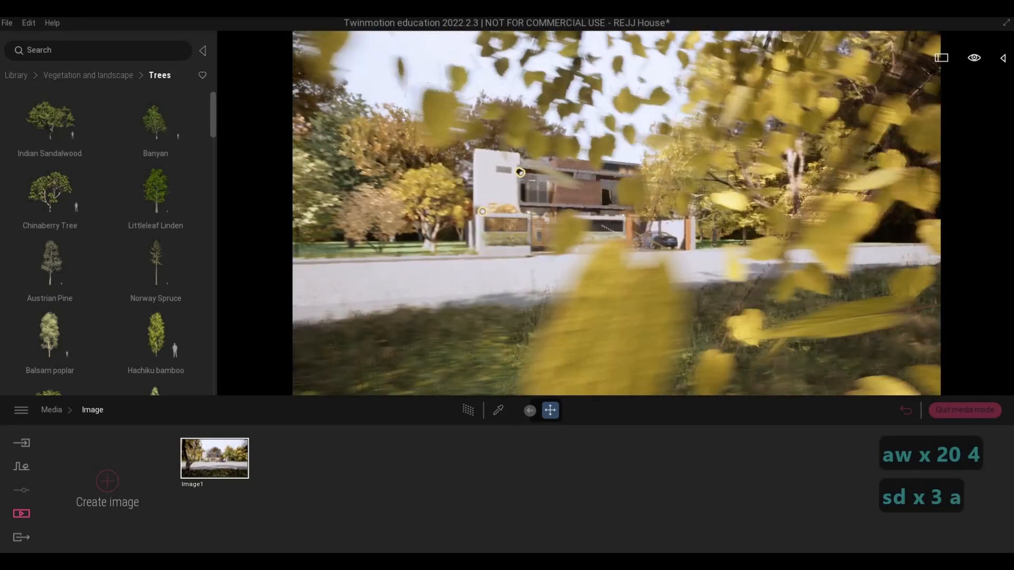
pyautogui.press('w')
pyautogui.press('w')
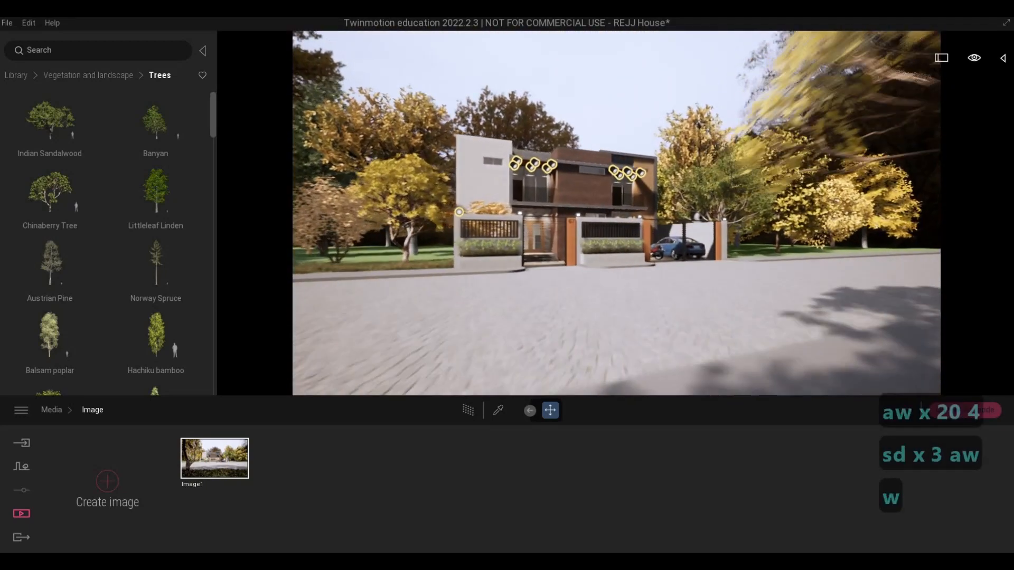
pyautogui.press('w')
pyautogui.press('e')
pyautogui.press('w')
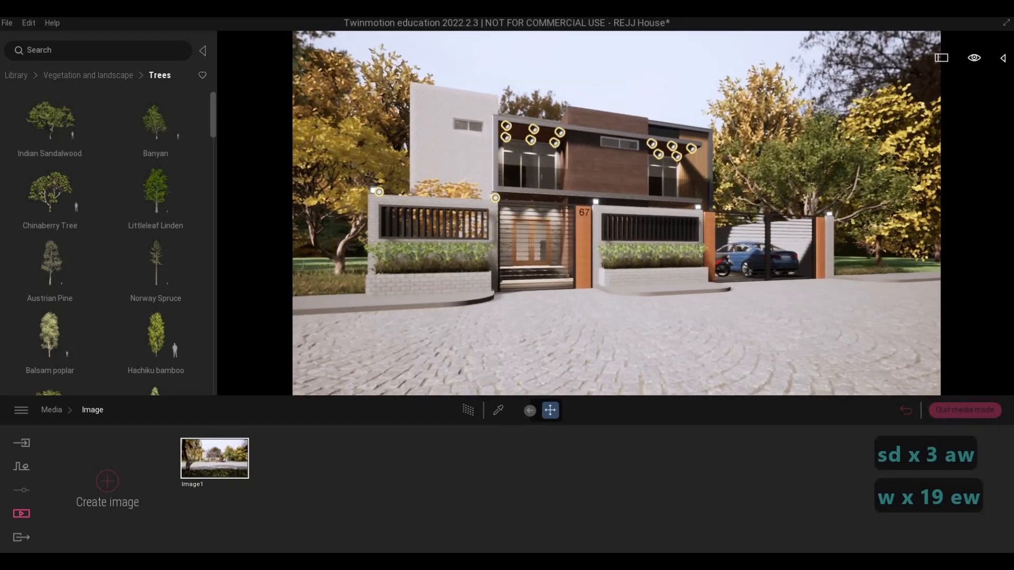
pyautogui.press('e')
pyautogui.press('w')
pyautogui.press('w')
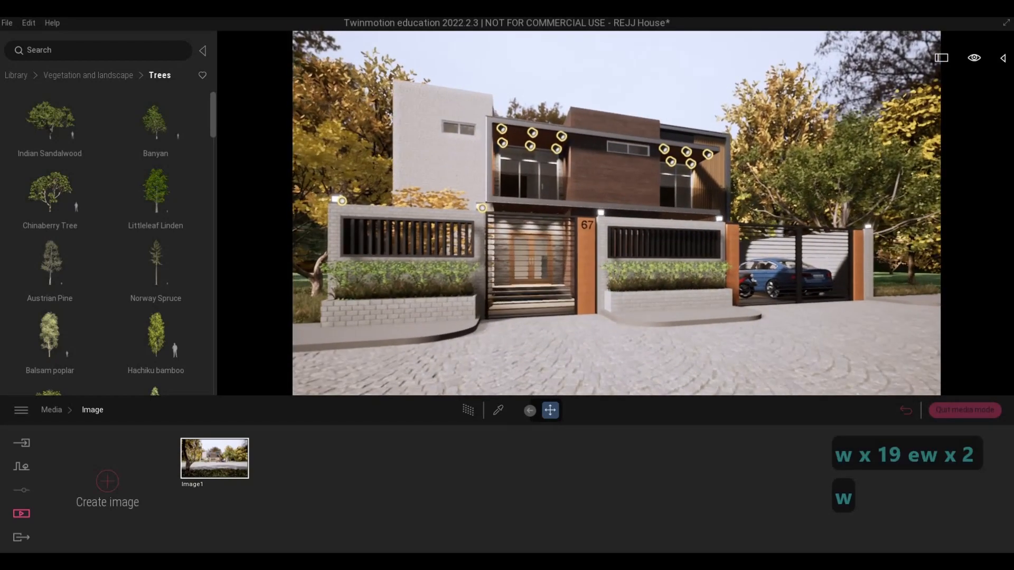
# Pull back slightly, quit media mode and preview the house front with the Path Tracer, turning it off again.
pyautogui.press('s')
pyautogui.press('s')
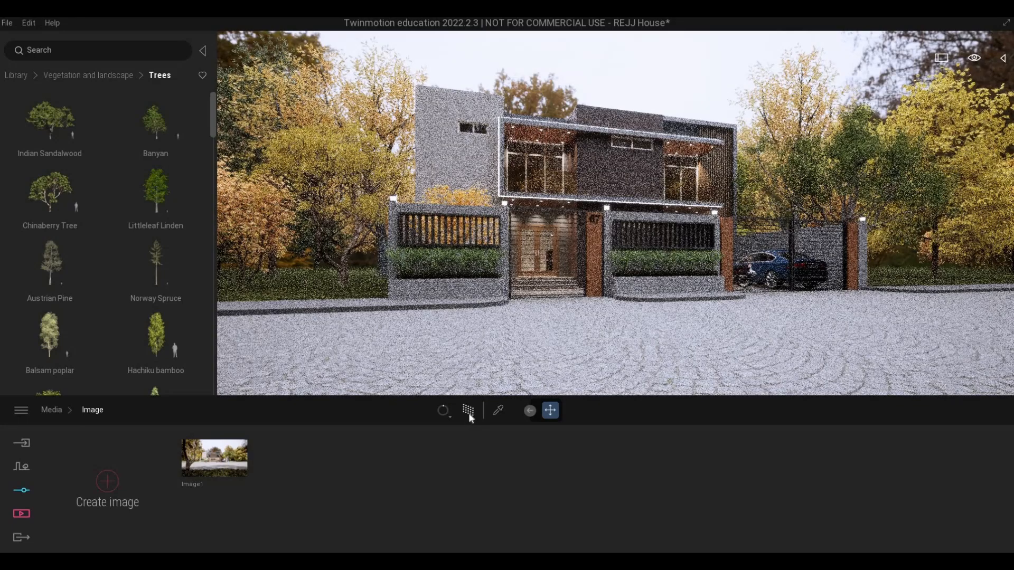
pyautogui.press('r')
pyautogui.press('r')
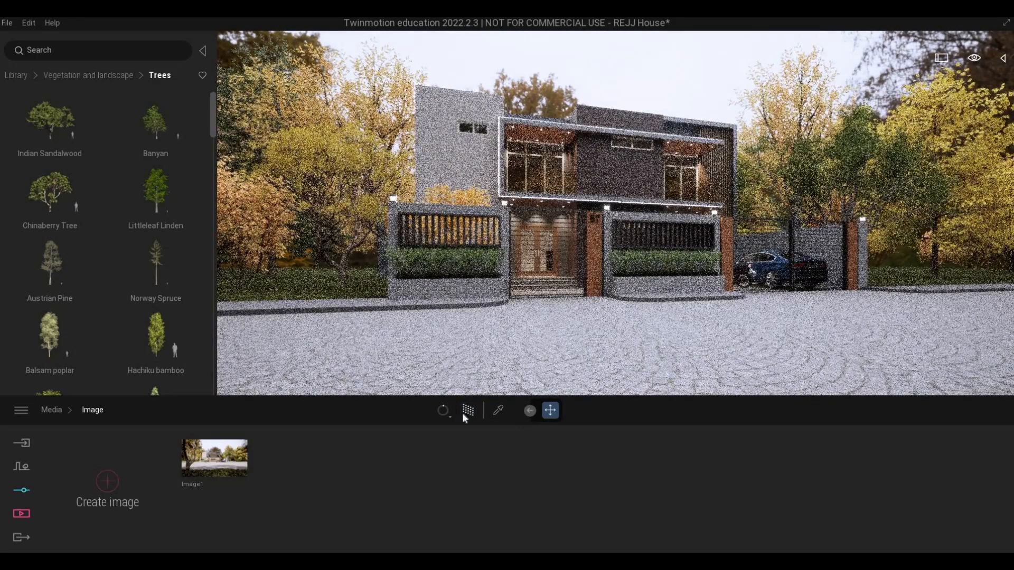
# Set the weather past the cloudy midpoint, just short of the second sunny end, for damp paving, and inspect the street.
pyautogui.click(21, 490)
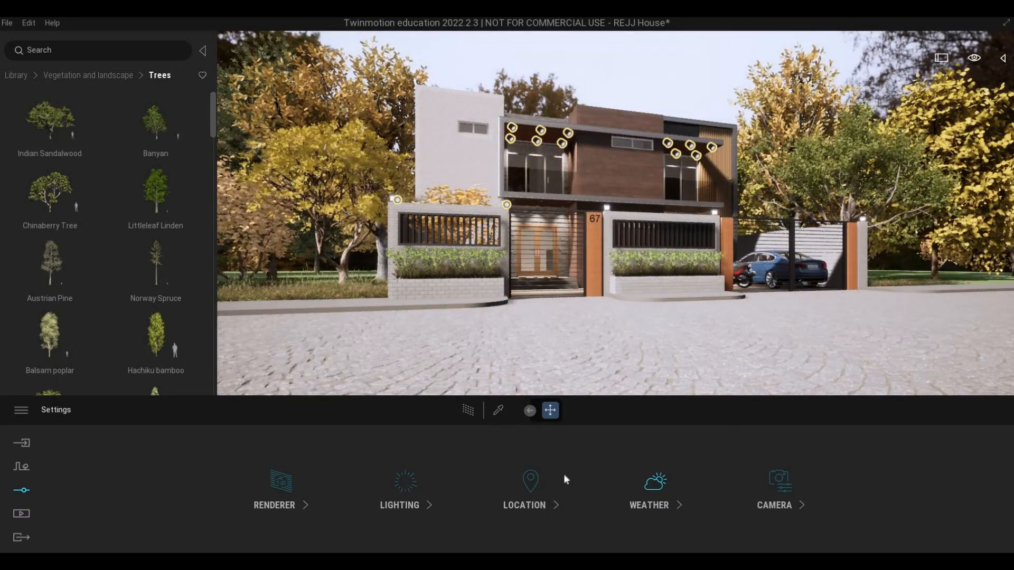
pyautogui.click(654, 485)
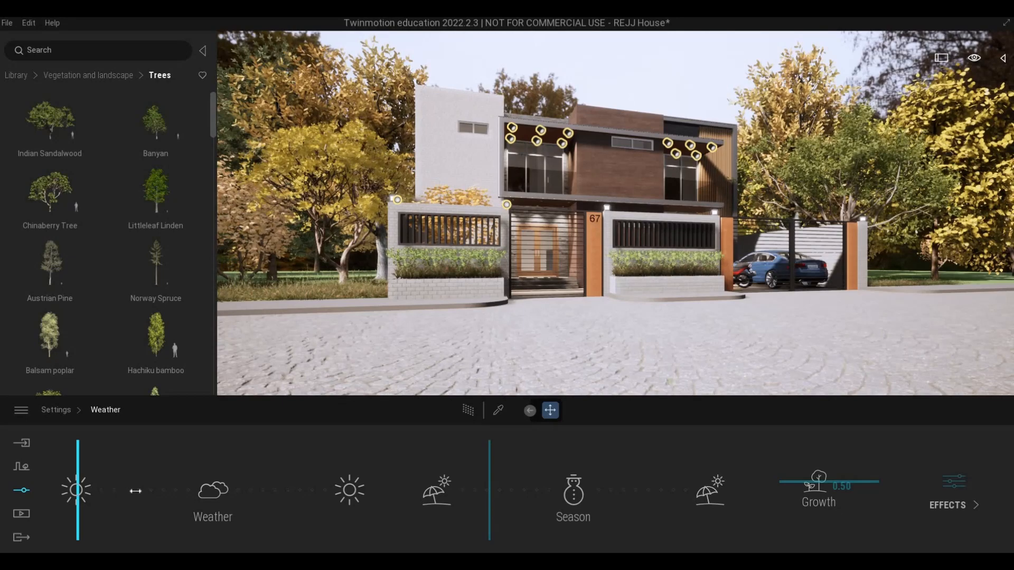
pyautogui.moveTo(199, 494); pyautogui.dragTo(152, 498)
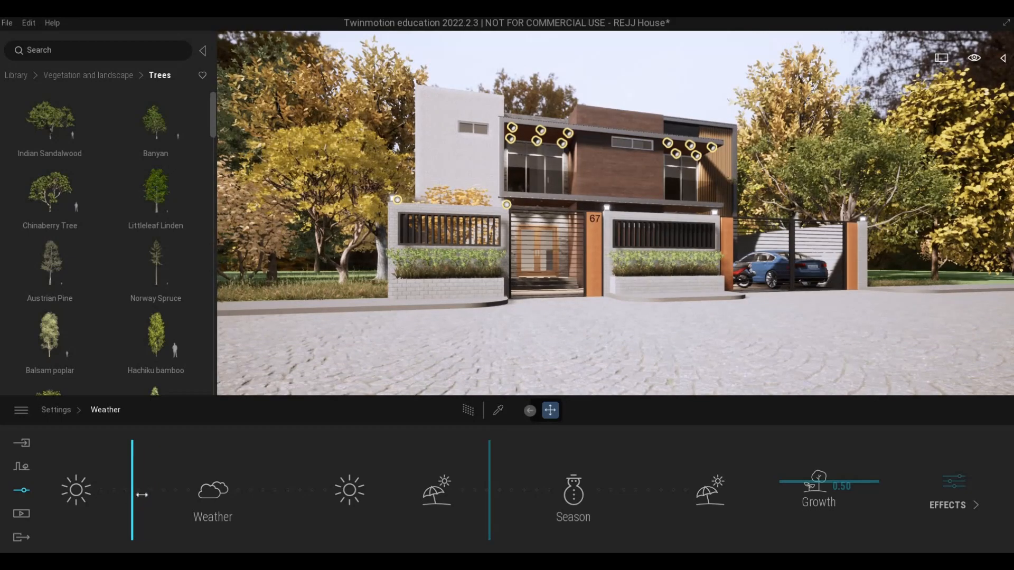
pyautogui.moveTo(216, 494); pyautogui.dragTo(310, 501)
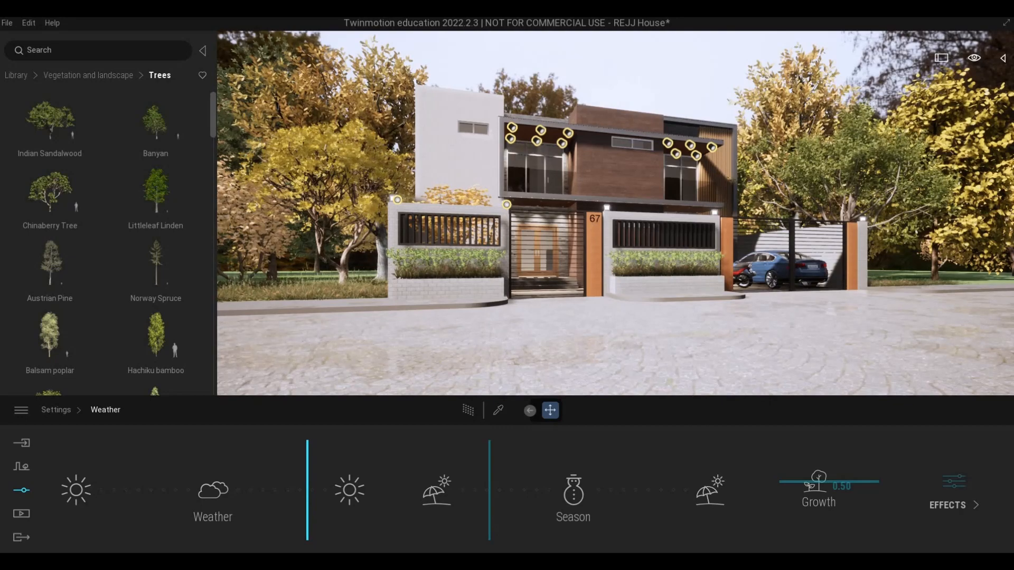
pyautogui.press('s')
pyautogui.moveTo(660, 314); pyautogui.dragTo(649, 346, button='right')
pyautogui.press('d')
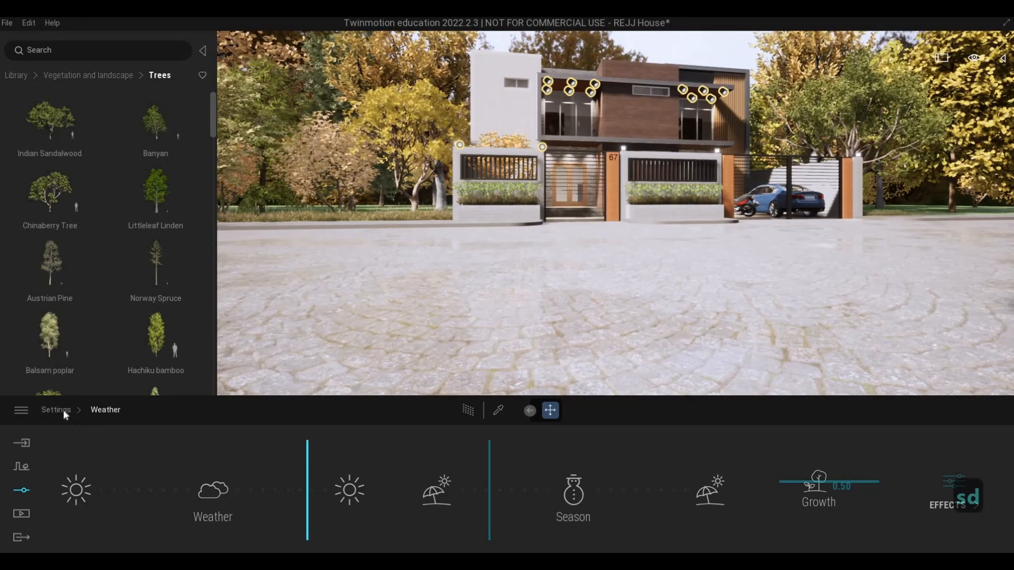
# Return to the view saved in Image1 and create a second image from it with the damp-street weather.
pyautogui.click(63, 411)
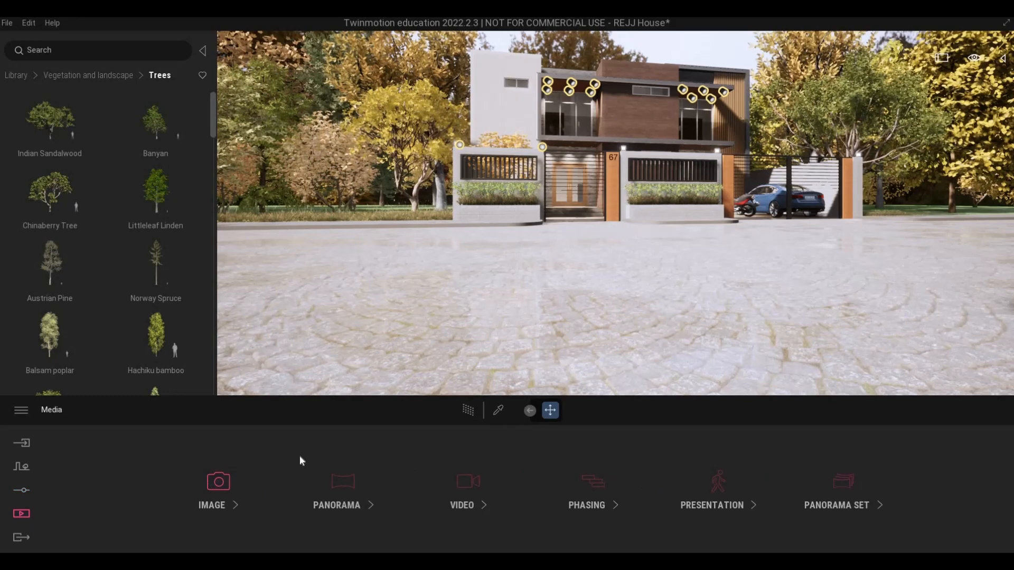
pyautogui.click(248, 486)
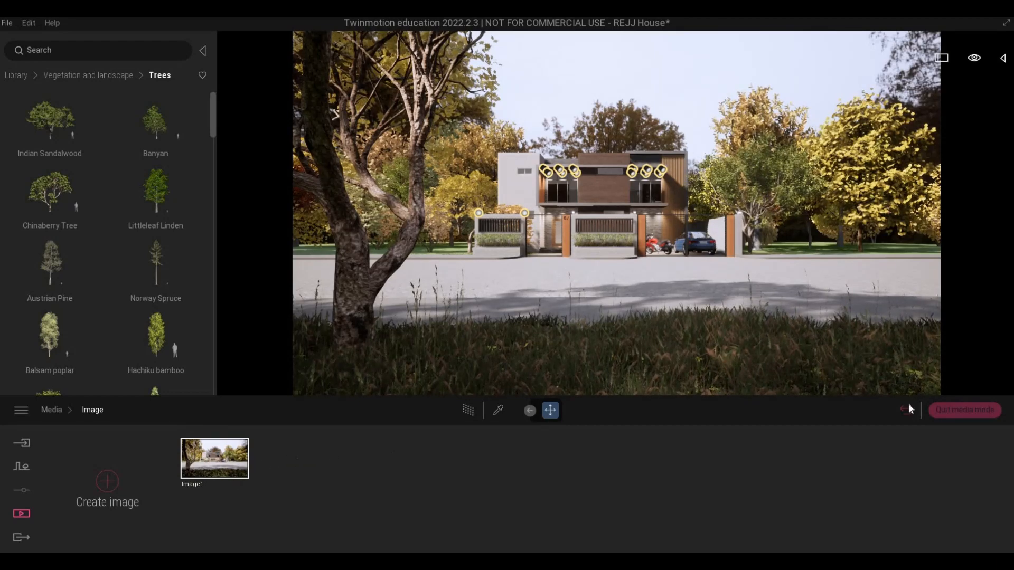
pyautogui.click(958, 412)
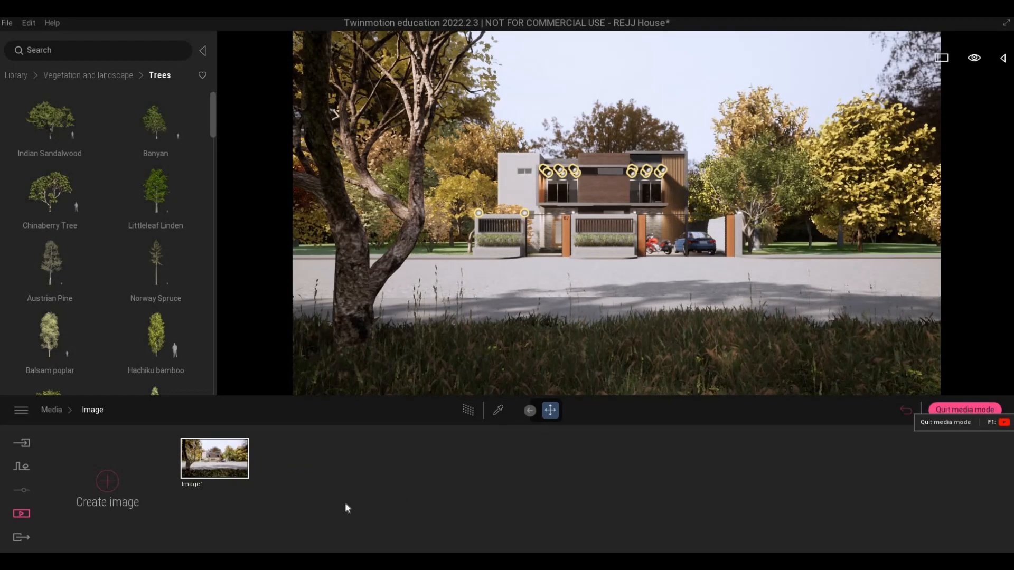
pyautogui.click(107, 482)
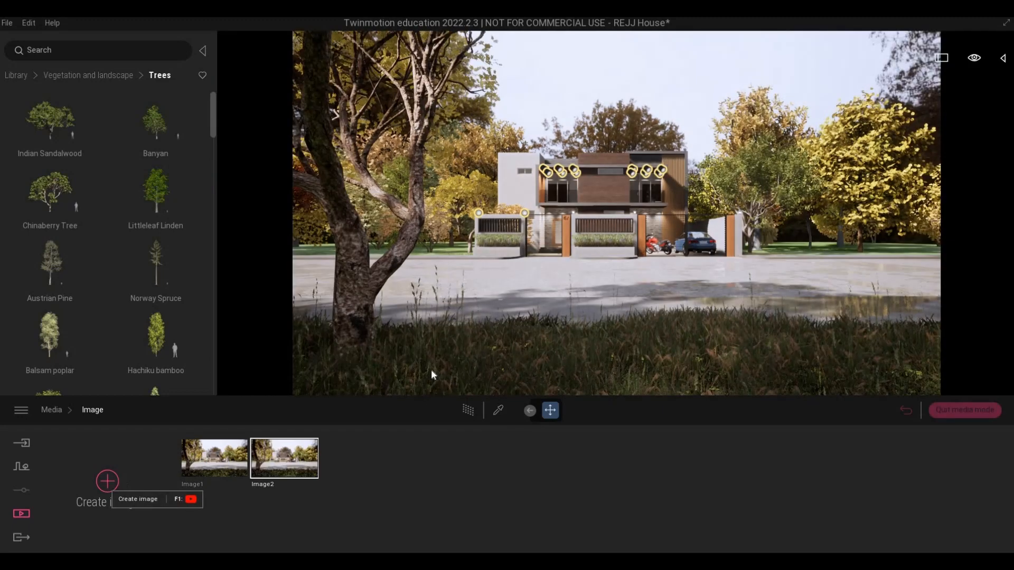
# Frame an angled close-up of the house front with the gate and both planters, and create an image from it.
pyautogui.press('a')
pyautogui.press('w')
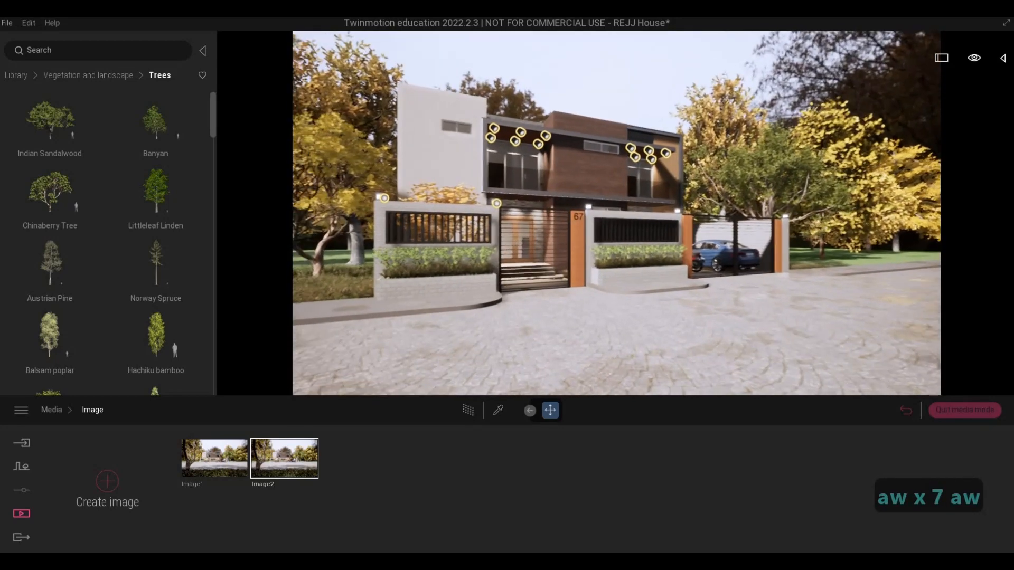
pyautogui.press('a')
pyautogui.press('w')
pyautogui.press('a')
pyautogui.press('w')
pyautogui.press('d')
pyautogui.press('e')
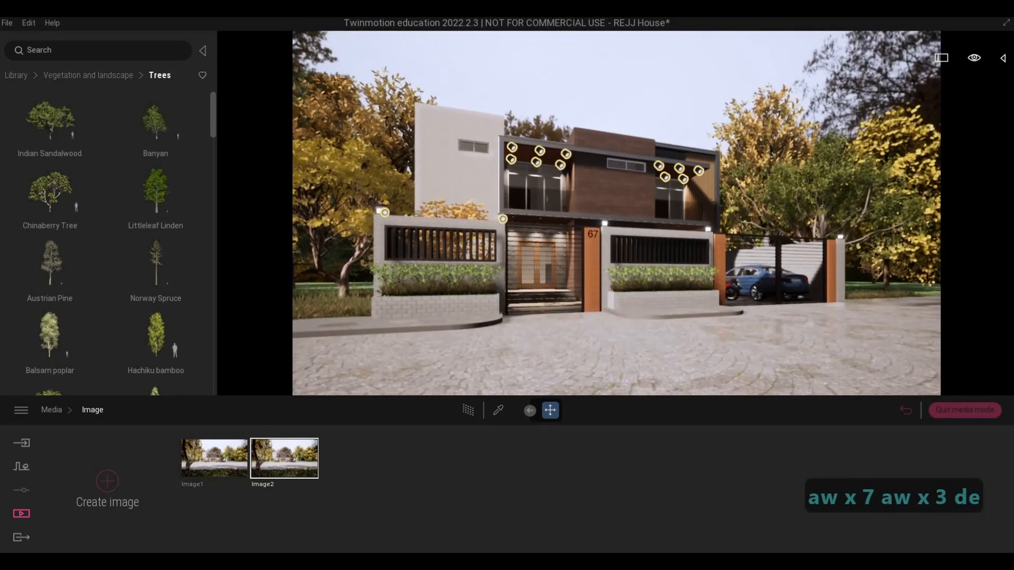
pyautogui.press('a')
pyautogui.press('w')
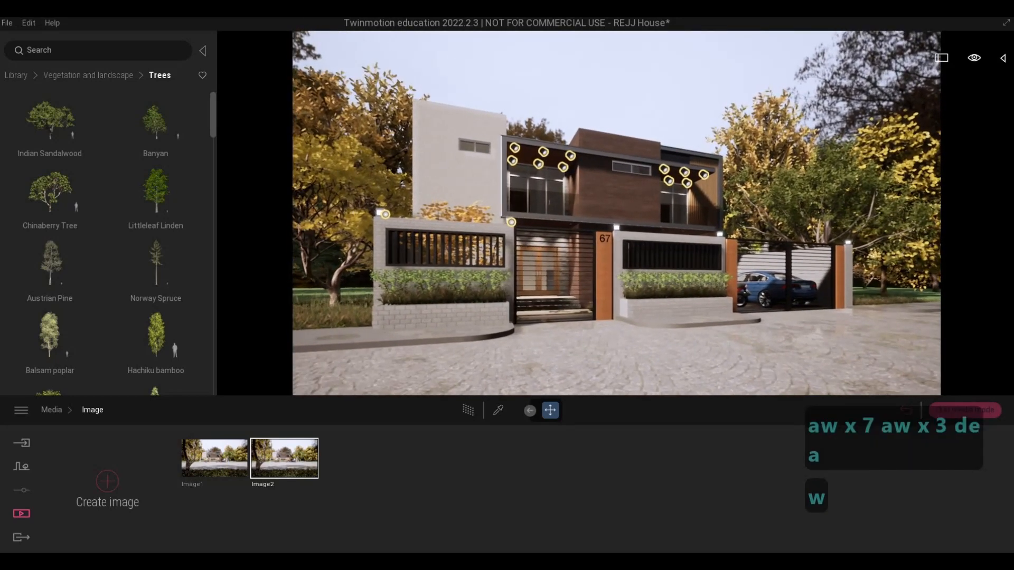
pyautogui.press('e')
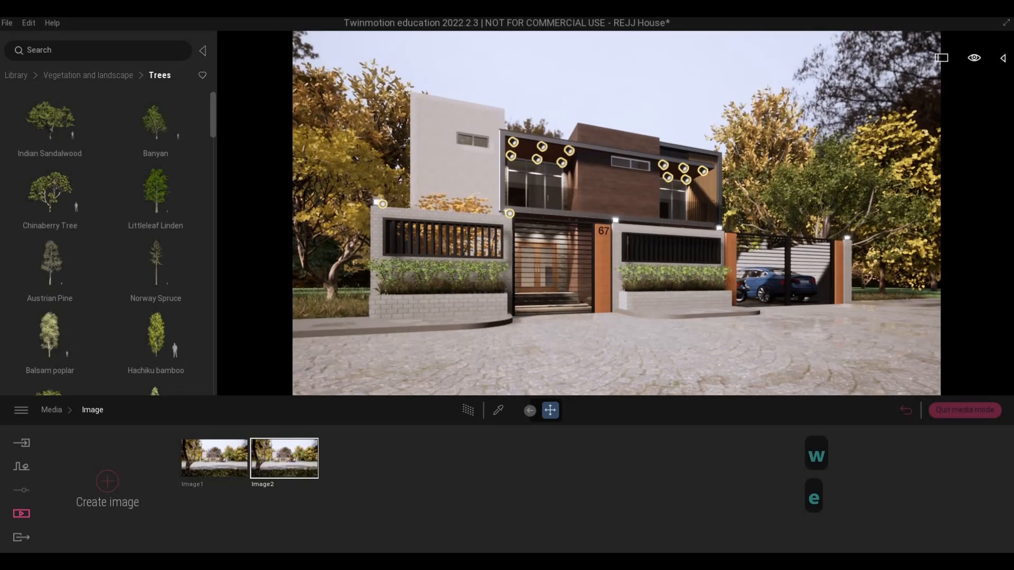
pyautogui.click(107, 481)
# Frame a straight frontal view of the house showing the motorcycle and car, and create an image from it.
pyautogui.press('d')
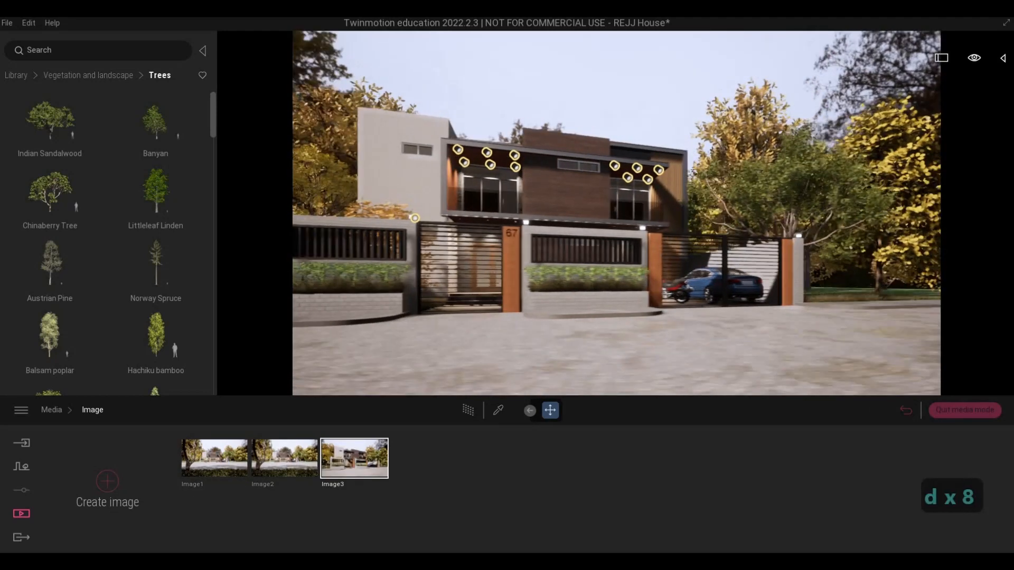
pyautogui.press('a')
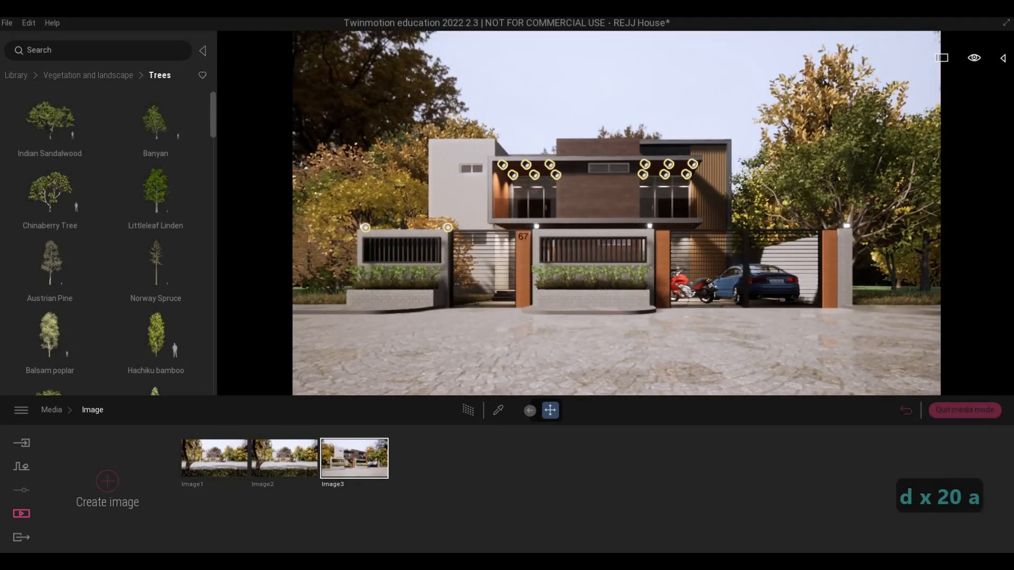
pyautogui.click(108, 481)
# Frame an angled view of the house from the garage-gate side with the motorcycle and car, and create an image from it.
pyautogui.press('d')
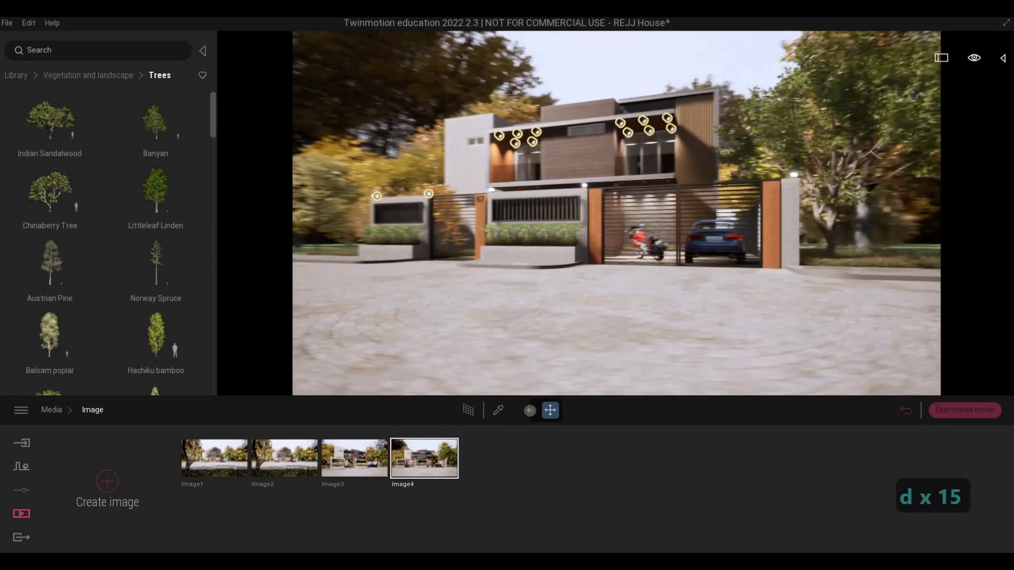
pyautogui.press('w')
pyautogui.press('a')
pyautogui.press('w')
pyautogui.press('a')
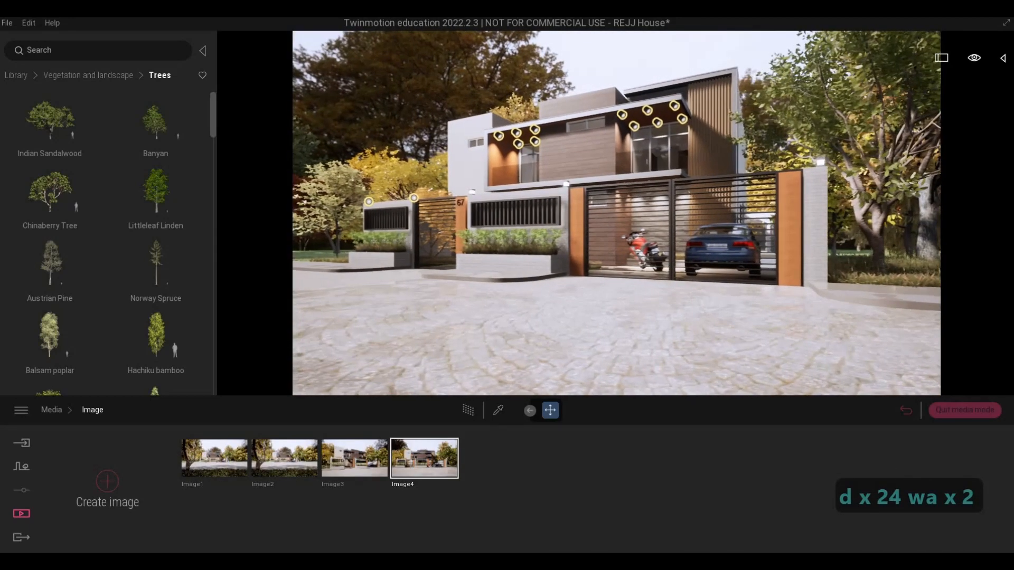
pyautogui.press('w')
pyautogui.press('a')
pyautogui.press('q')
pyautogui.press('s')
pyautogui.press('d')
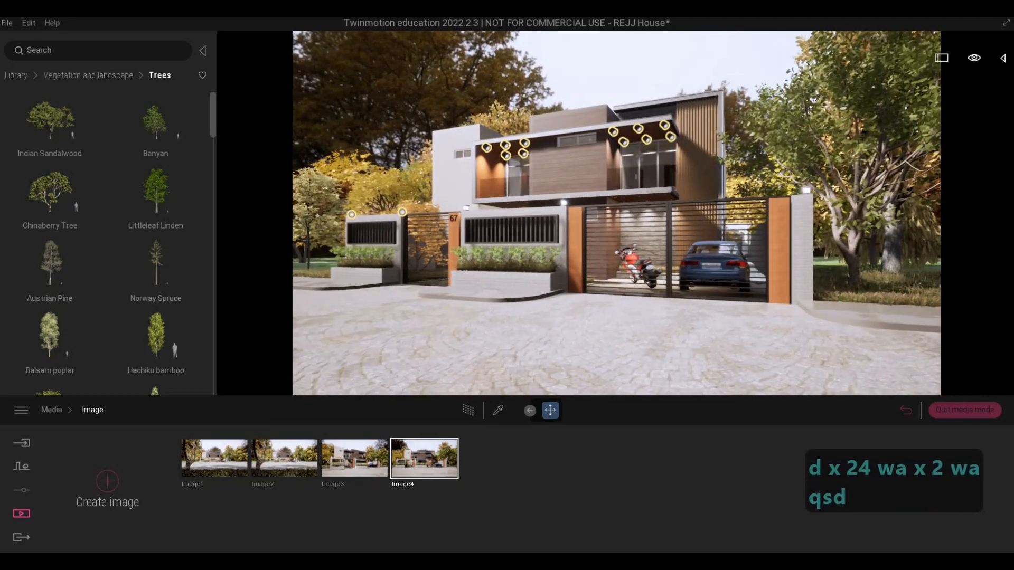
pyautogui.press('d')
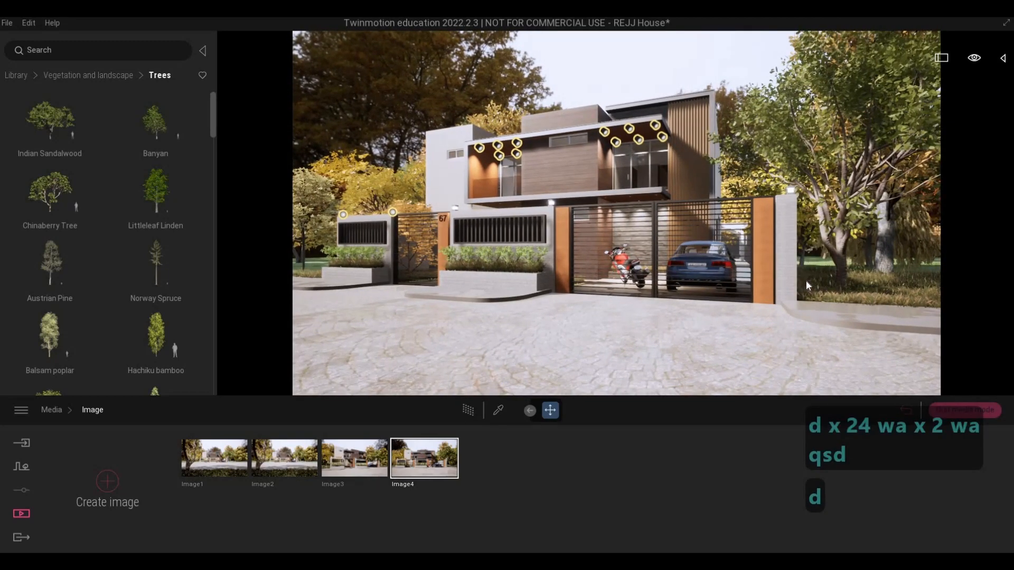
pyautogui.moveTo(616, 213); pyautogui.dragTo(612, 211, button='right')
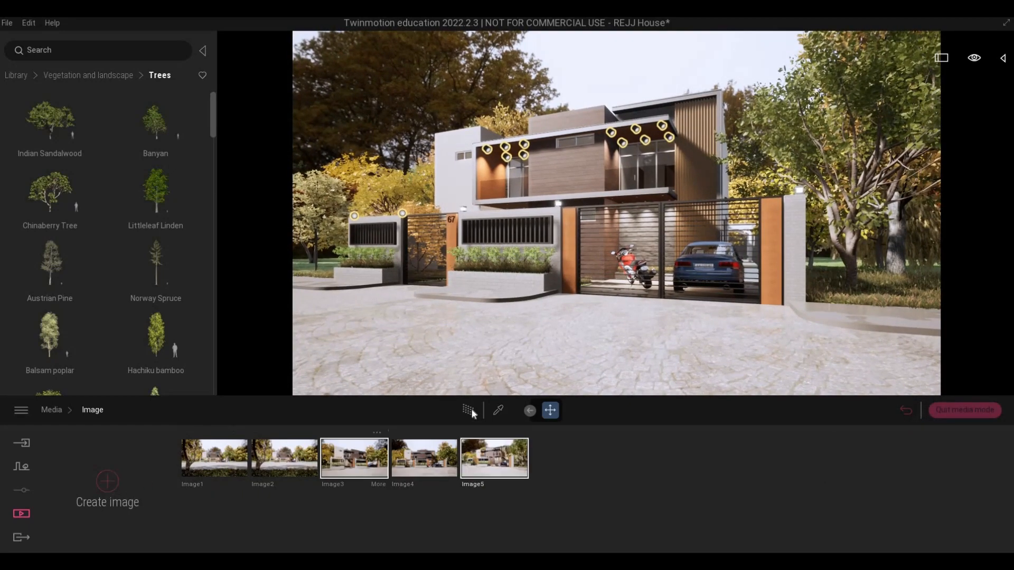
# Turn on the path tracer for each of the five saved images, from Image5 back to Image1.
pyautogui.press('r')
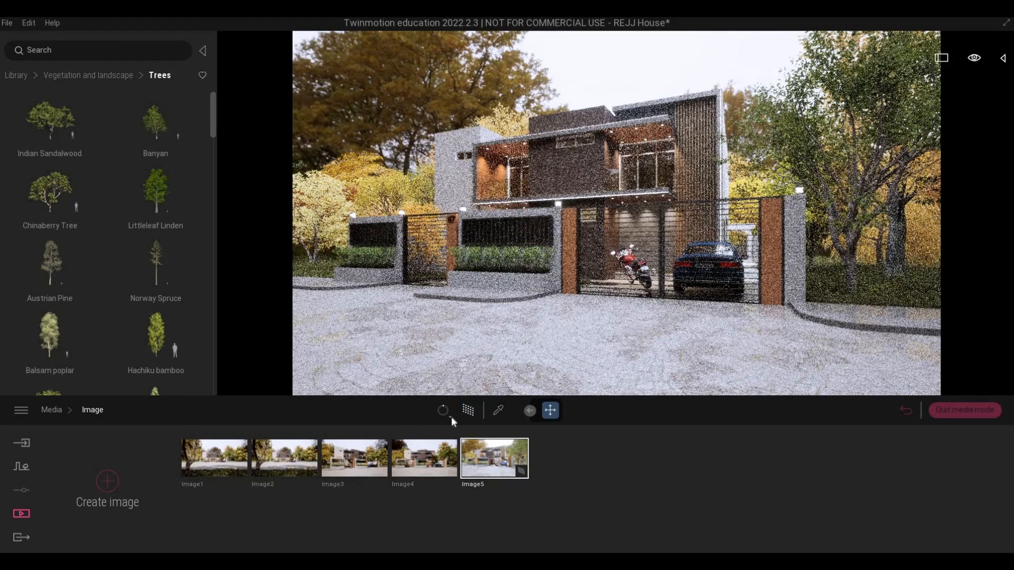
pyautogui.click(451, 417)
pyautogui.click(427, 453)
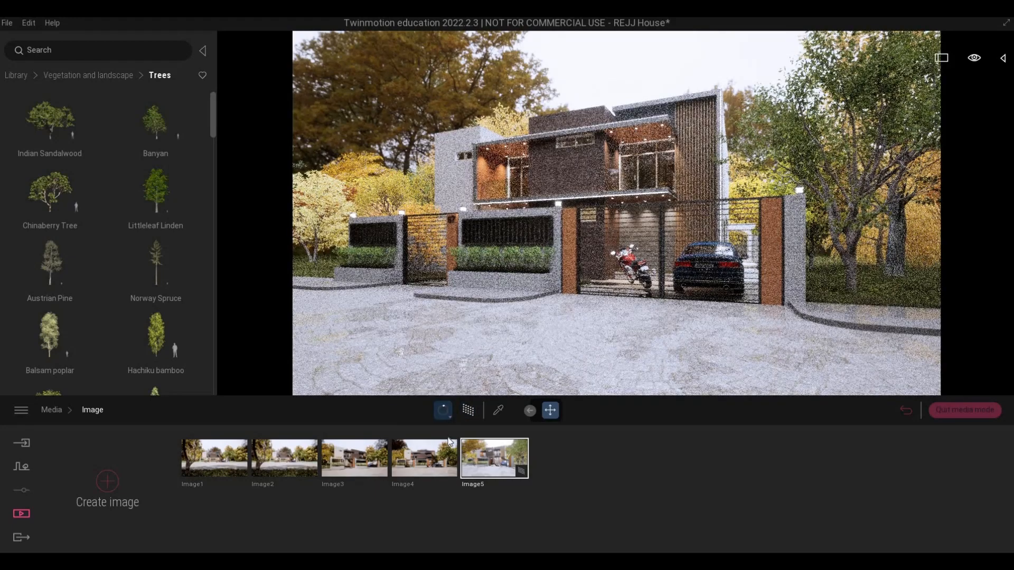
pyautogui.click(467, 410)
pyautogui.click(468, 411)
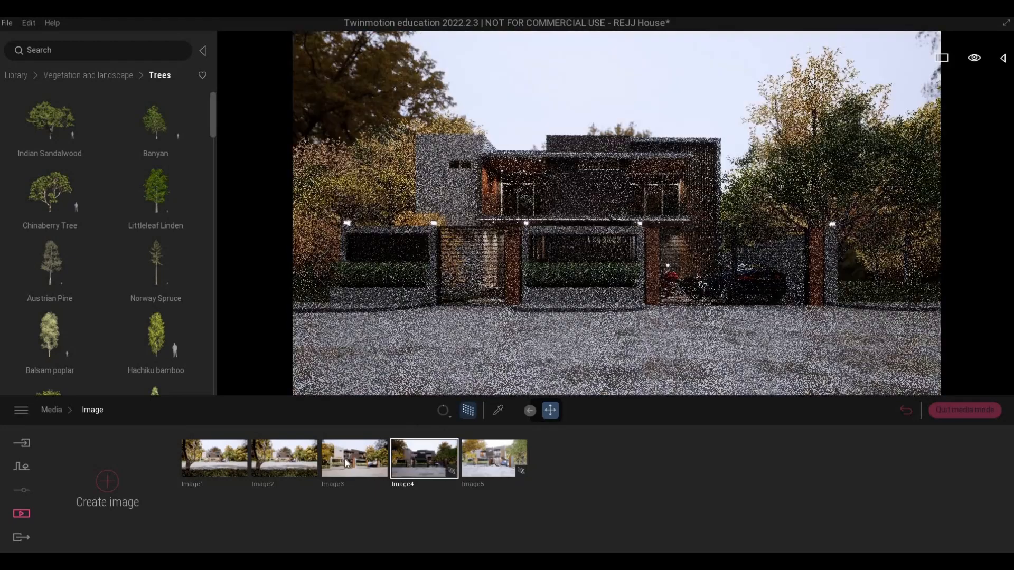
pyautogui.click(353, 458)
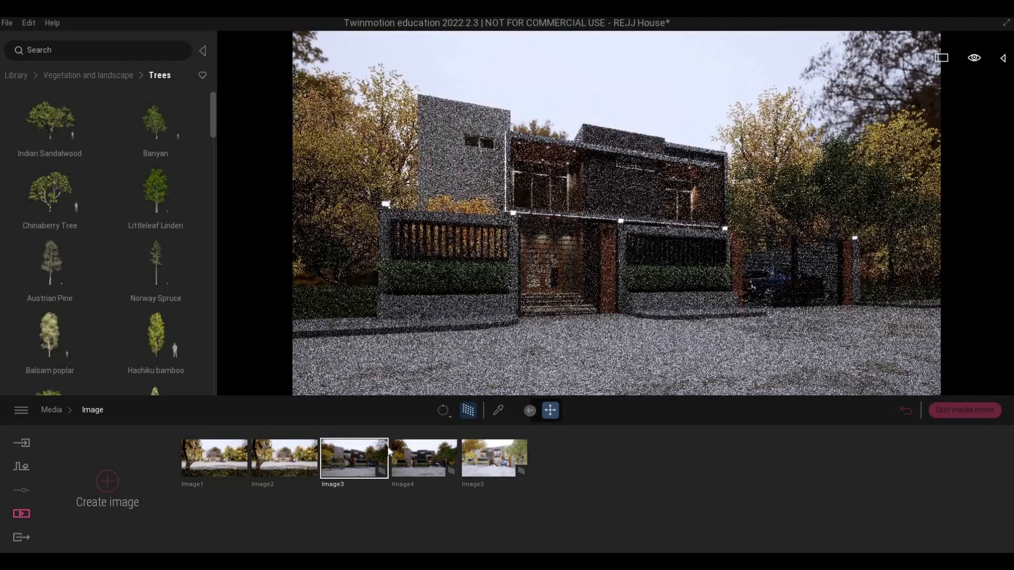
pyautogui.click(280, 457)
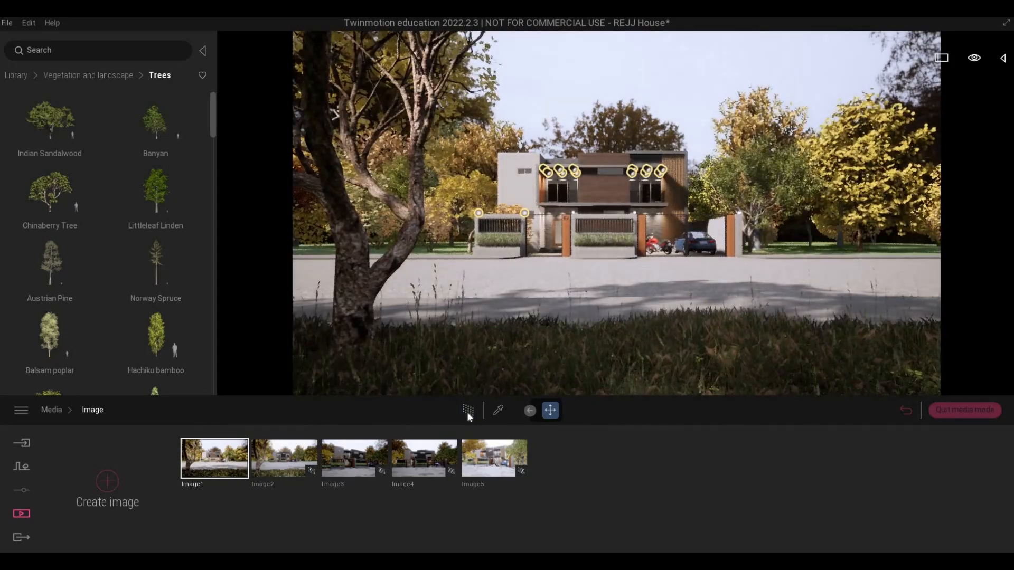
pyautogui.click(467, 411)
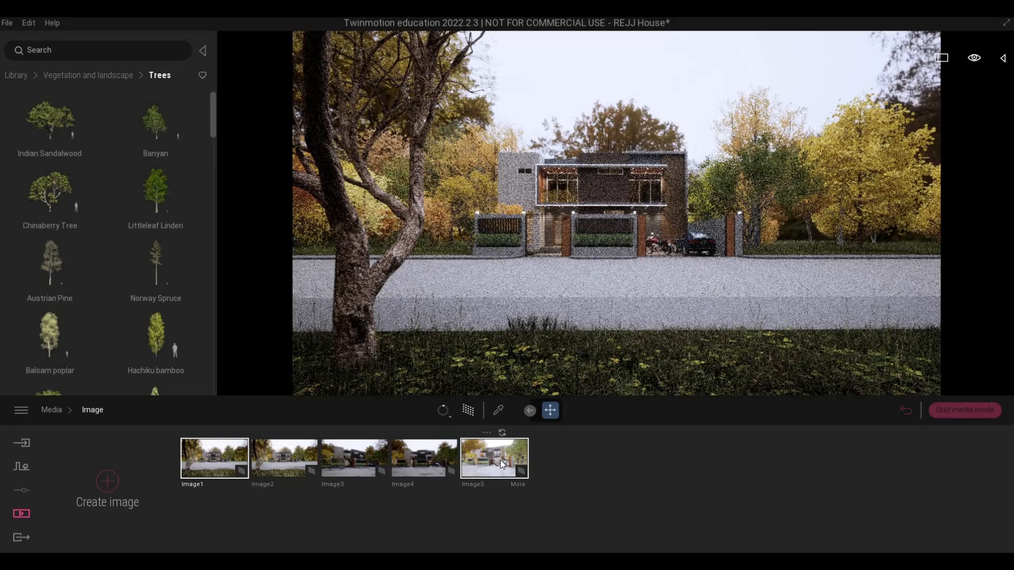
# Return to the Image5 view and go back from the saved images to the overview of media types.
pyautogui.click(502, 462)
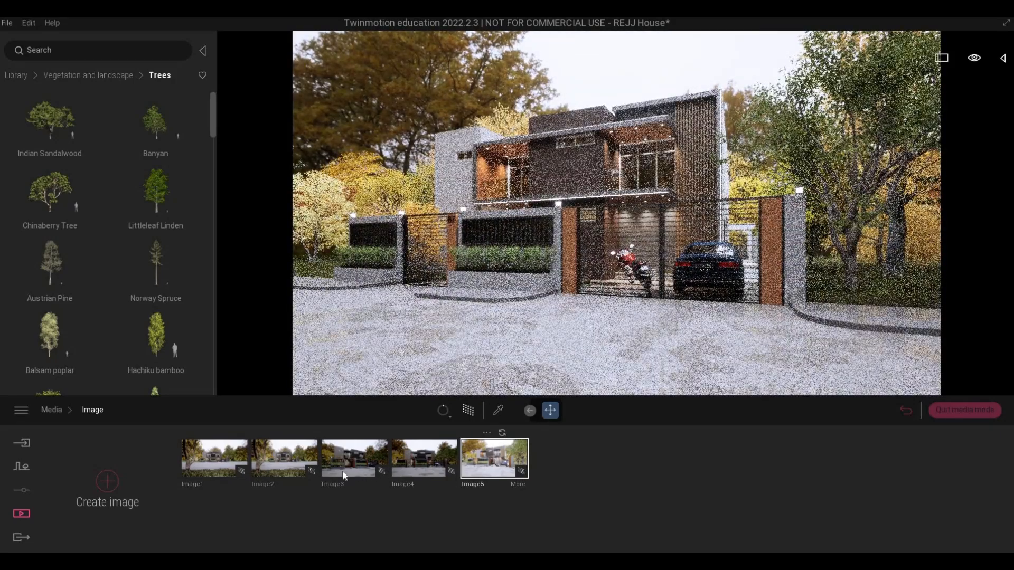
pyautogui.click(59, 411)
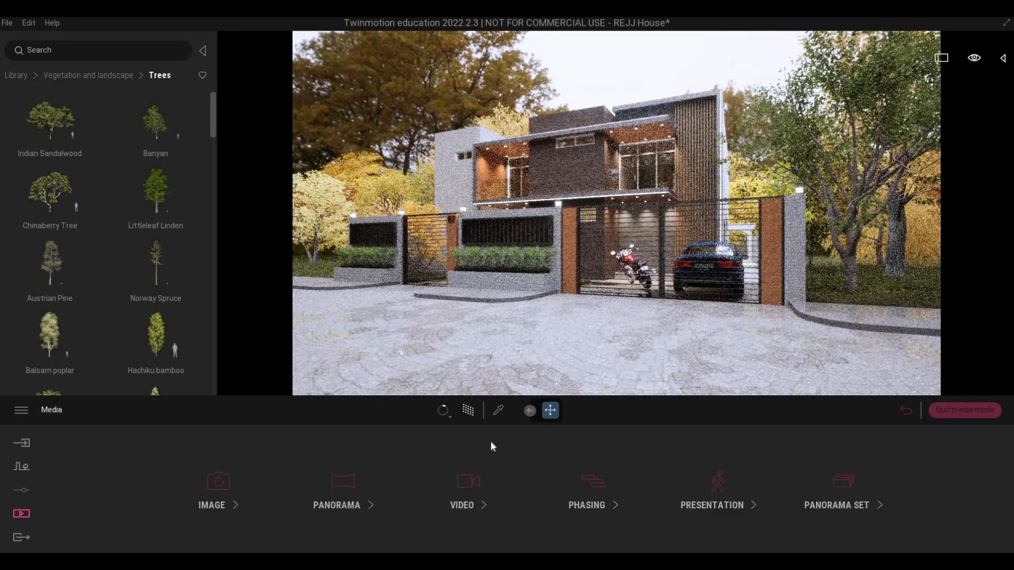